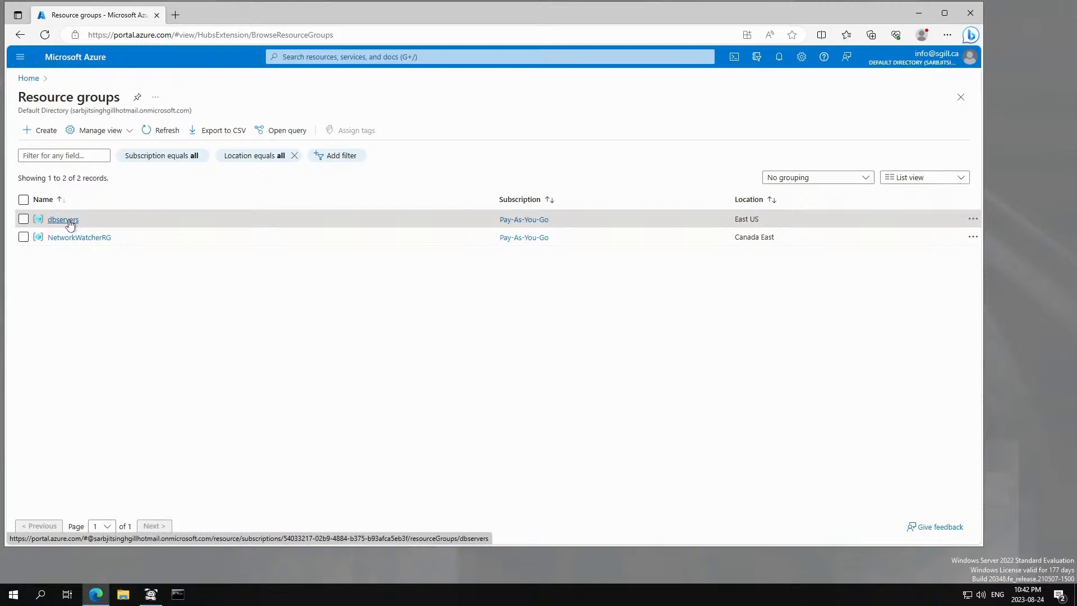
# - From the dbservers resource group's + Create, search the Marketplace for 'mysql'
pyautogui.click(62, 219)
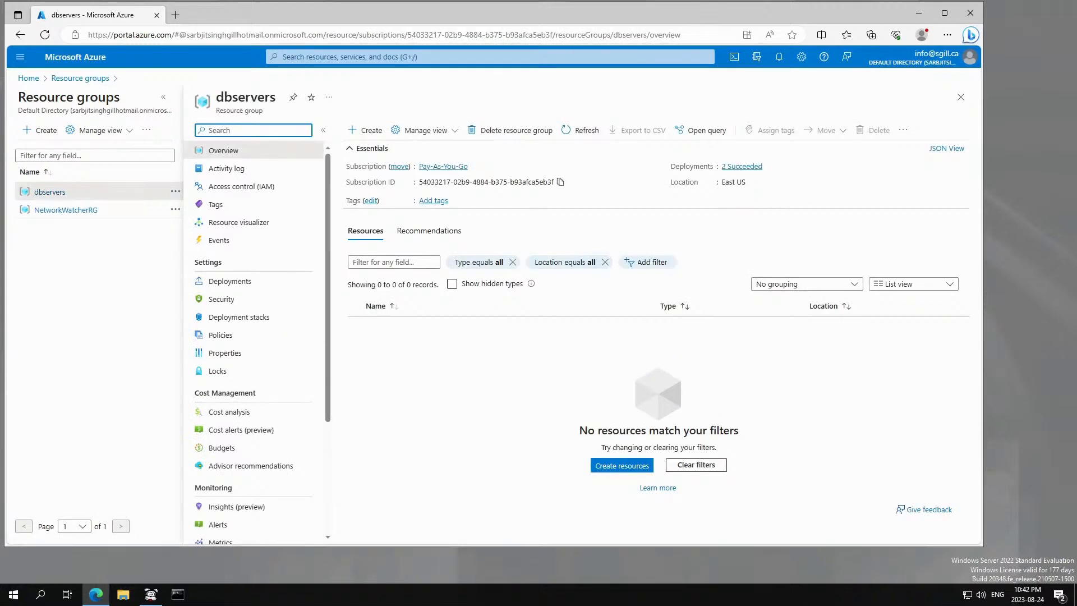
pyautogui.click(364, 131)
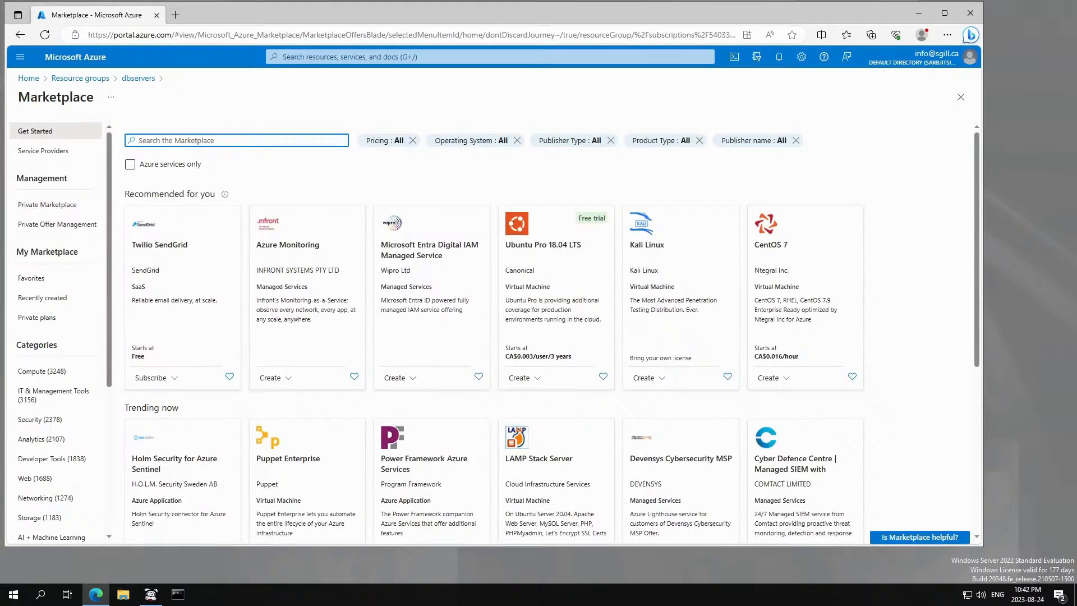
pyautogui.write('mysql')
pyautogui.press('Return')
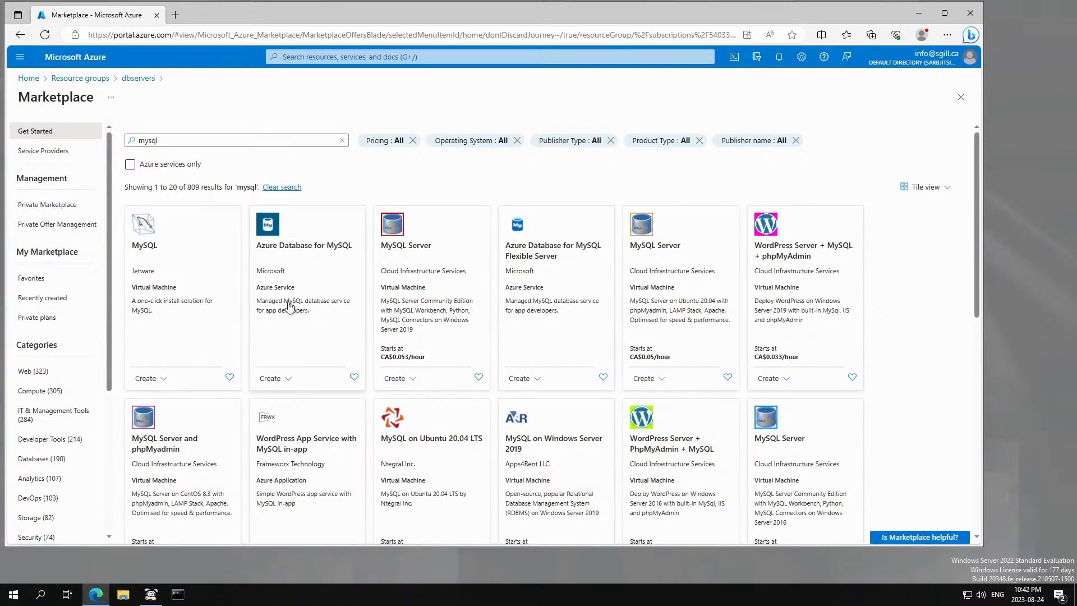
# - Open the Azure Database for MySQL offer and choose Create under Flexible server
pyautogui.click(267, 224)
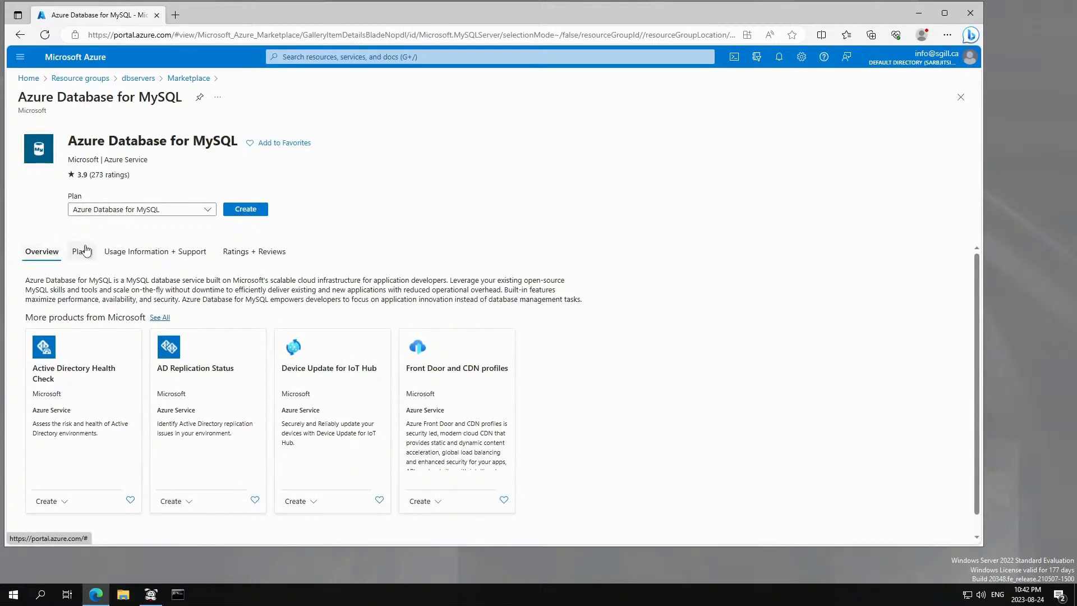
pyautogui.scroll(-2, 304, 335)
pyautogui.scroll(2, 307, 294)
pyautogui.click(248, 209)
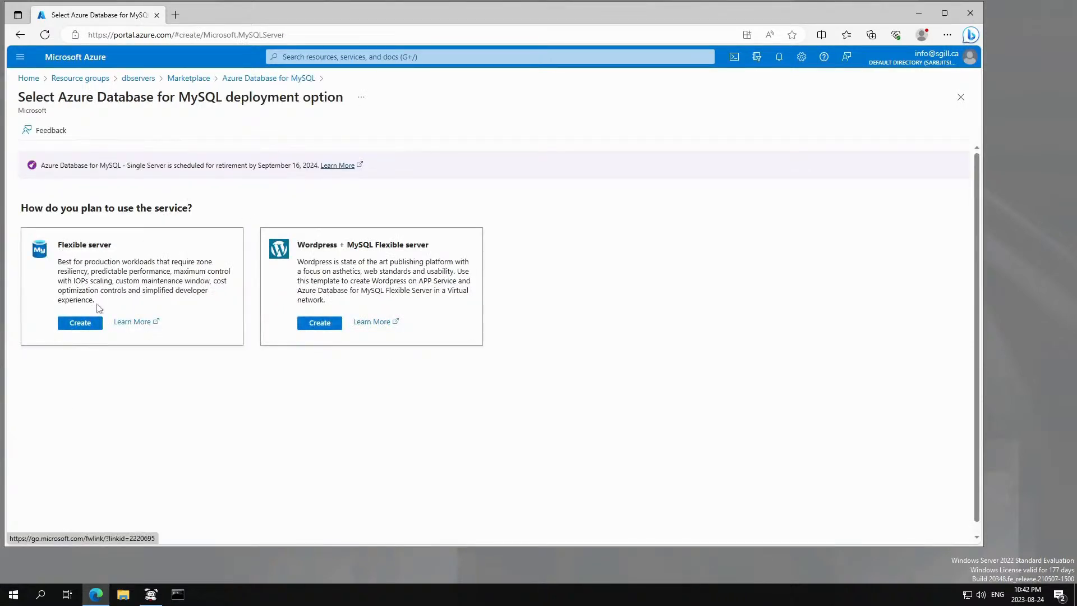
pyautogui.click(88, 324)
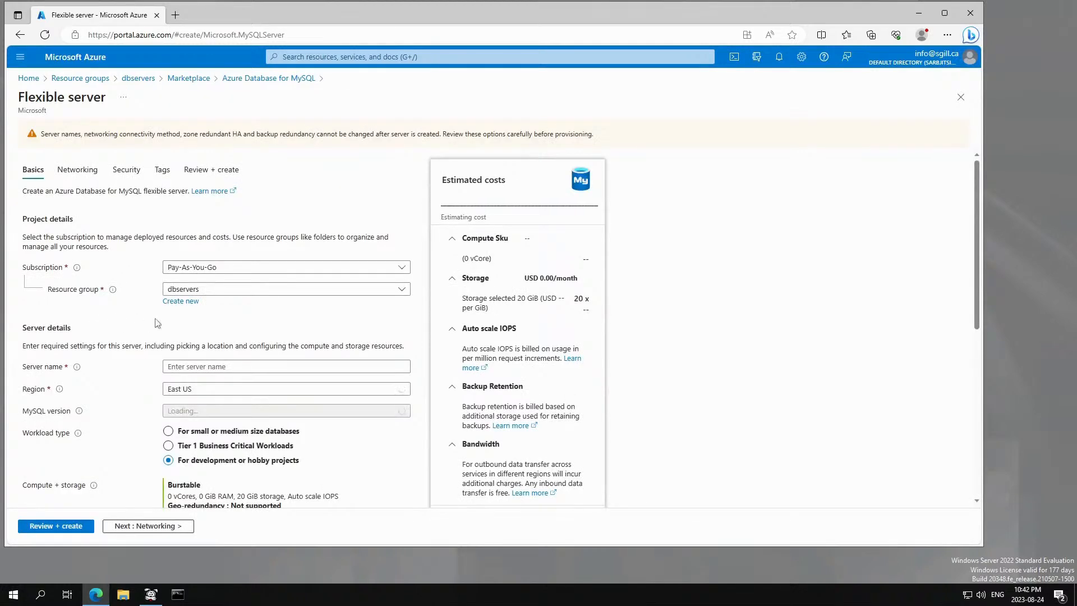
# - Enter mydb-1 as the server name after mysql-1 proves unavailable
pyautogui.click(225, 366)
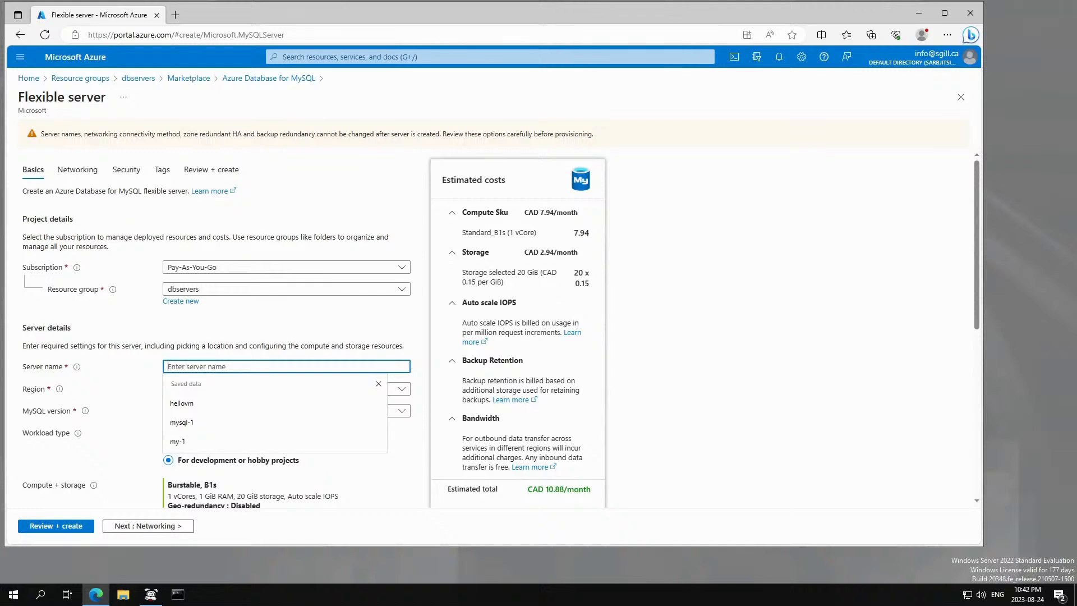
pyautogui.write('mysql')
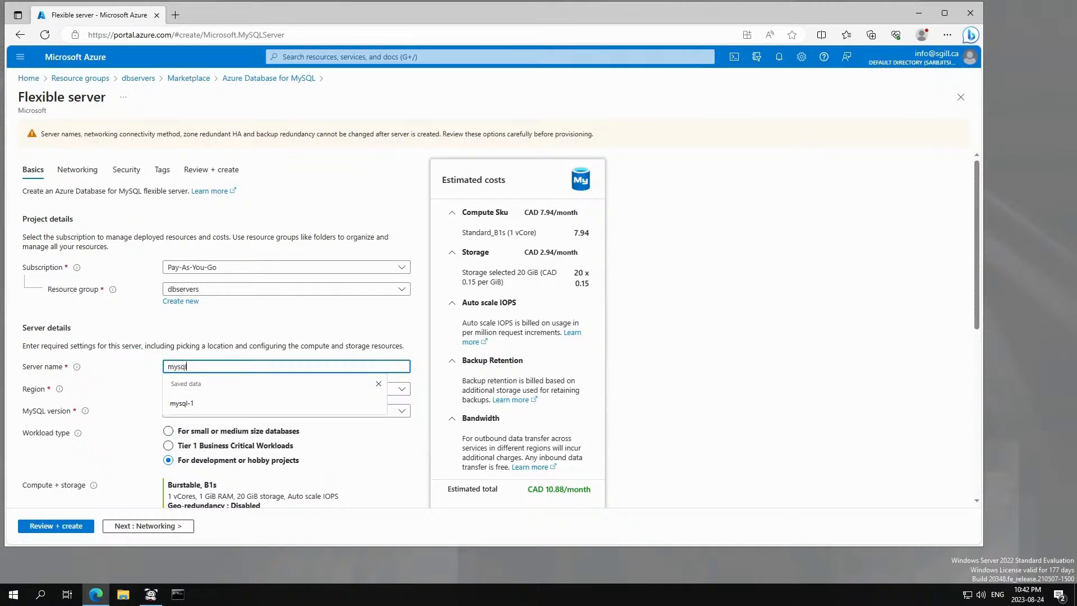
pyautogui.write('-')
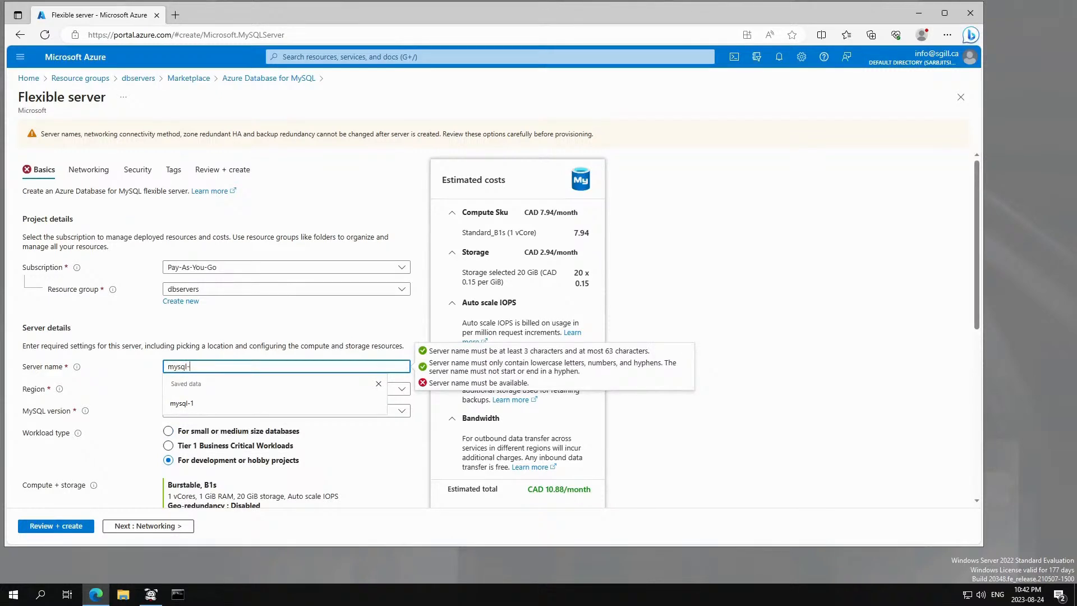
pyautogui.write('1')
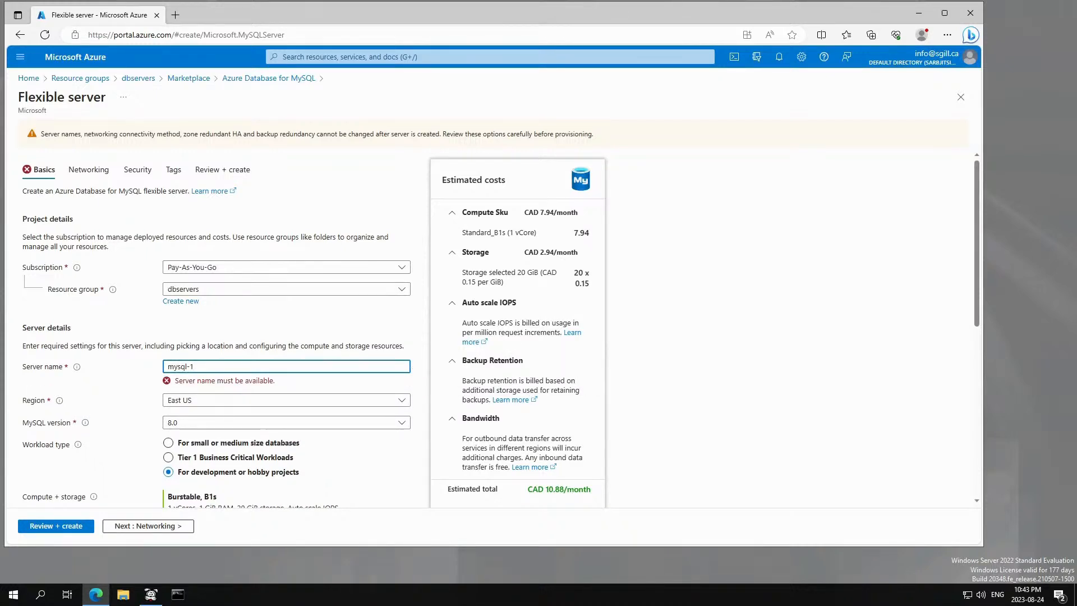
pyautogui.press('BackSpace')
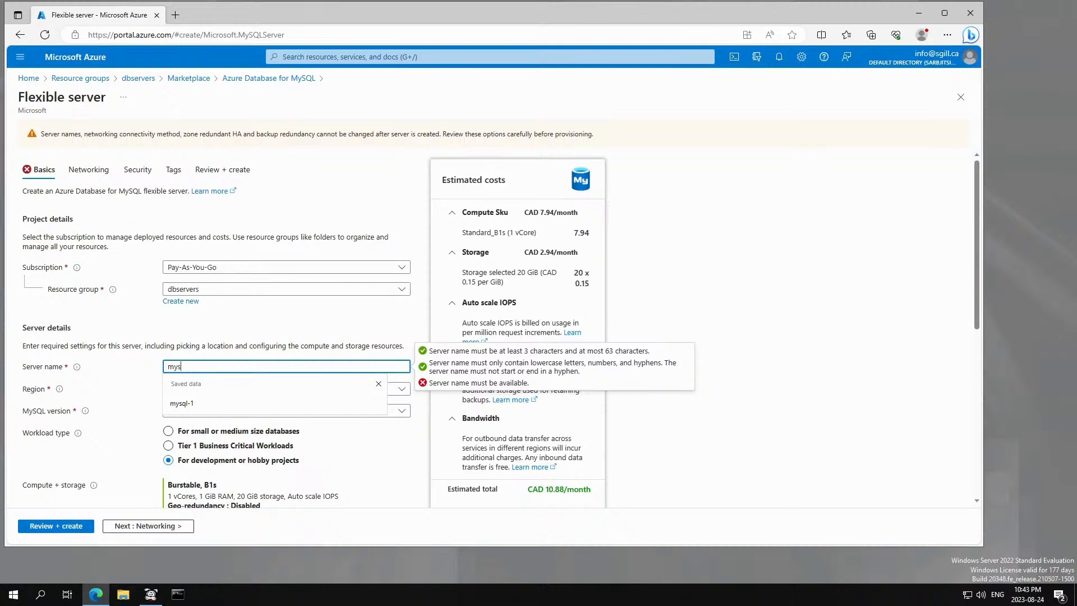
pyautogui.press('BackSpace')
pyautogui.write('-1')
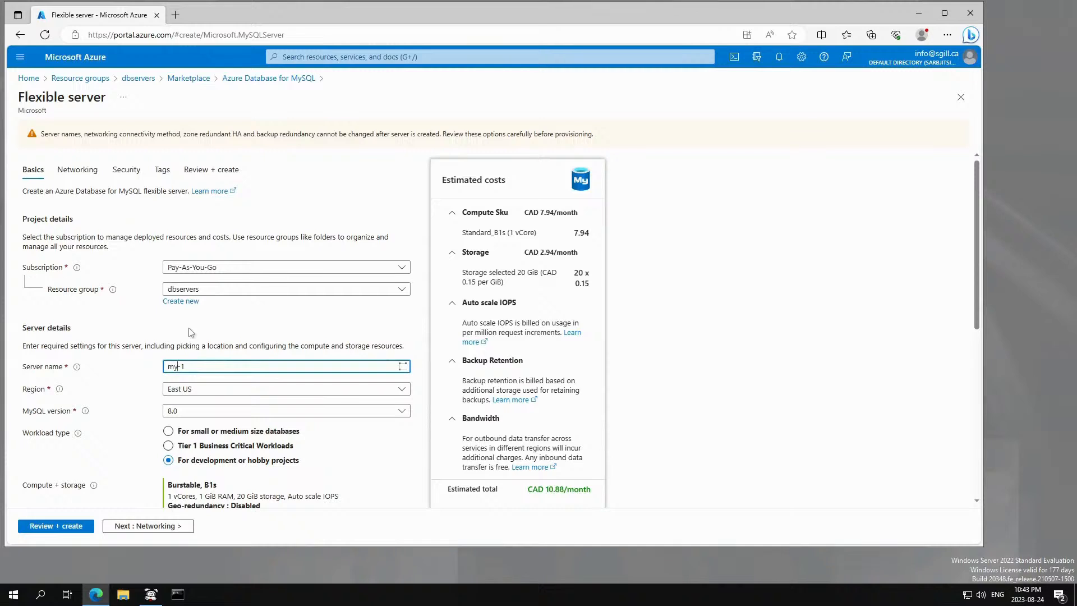
pyautogui.write('db')
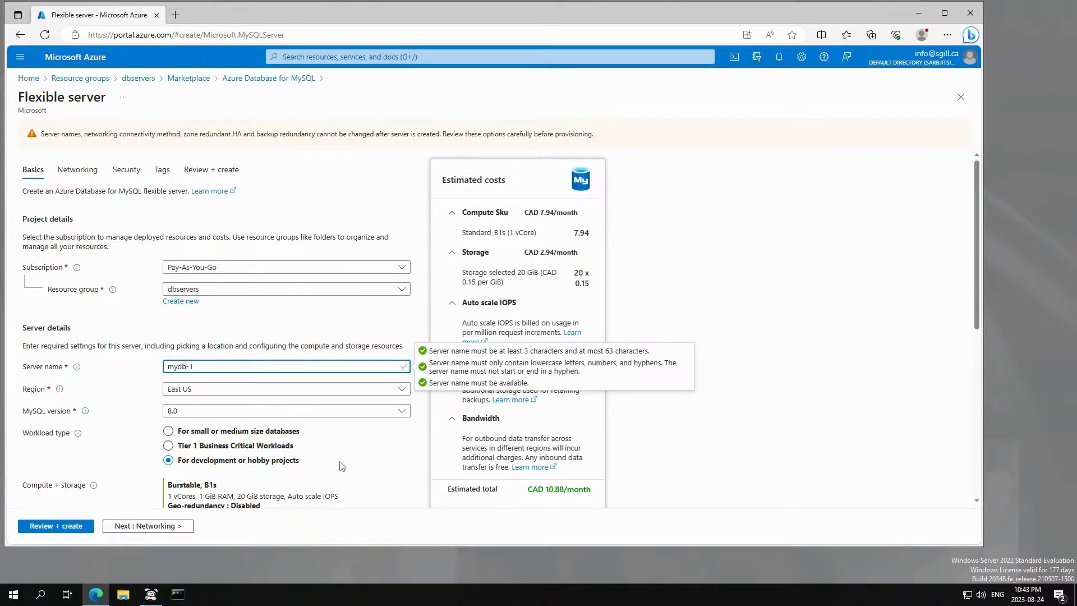
# - Review the Burstable B1s compute and storage details down to the Authentication section
pyautogui.scroll(-1, 344, 466)
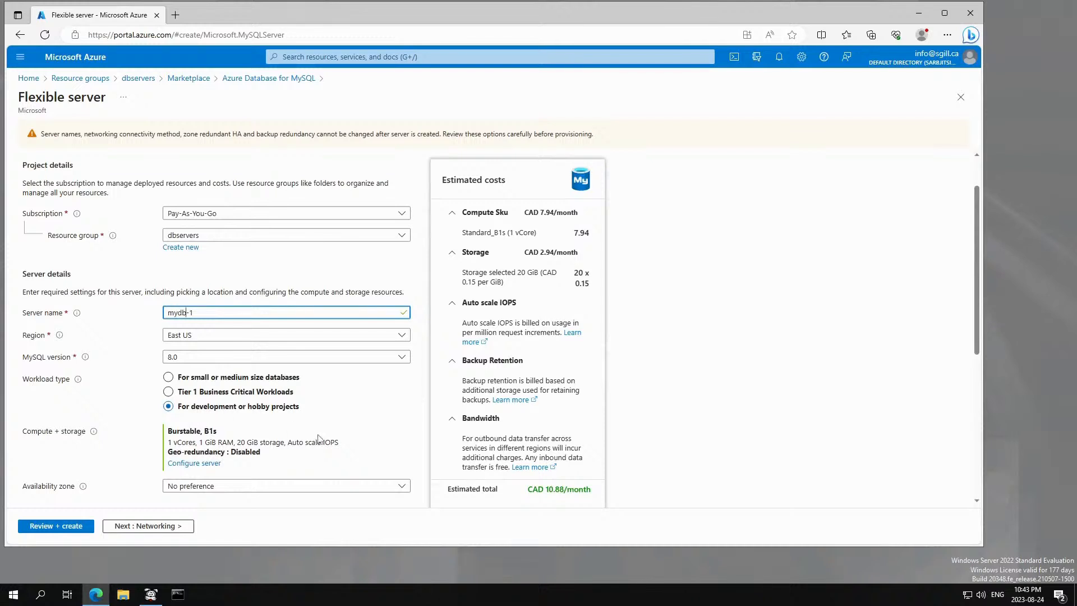
pyautogui.scroll(-2, 234, 485)
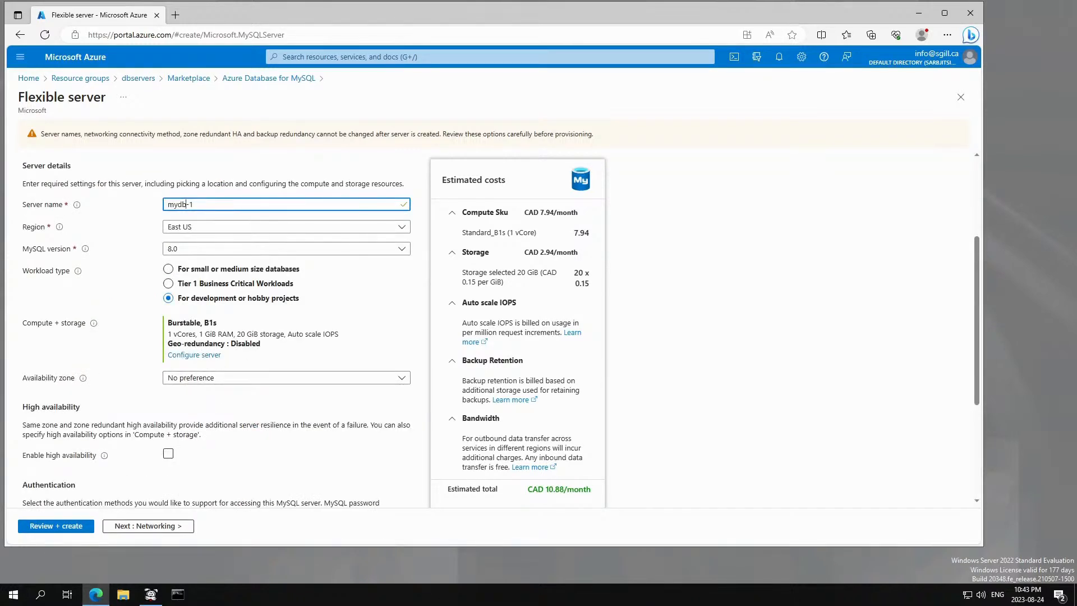
pyautogui.moveTo(237, 334); pyautogui.dragTo(323, 335)
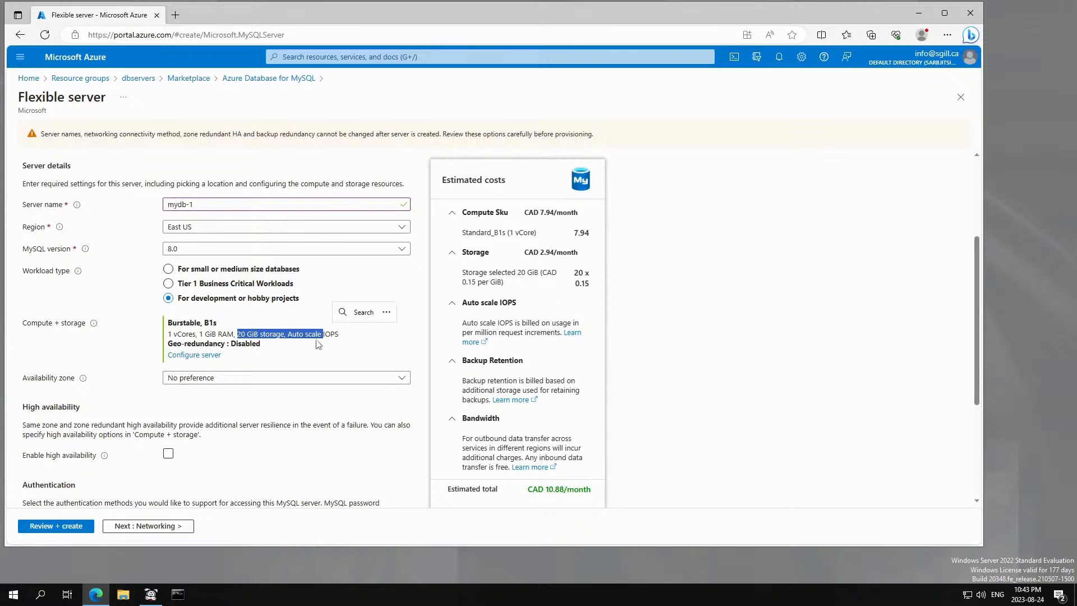
pyautogui.click(260, 414)
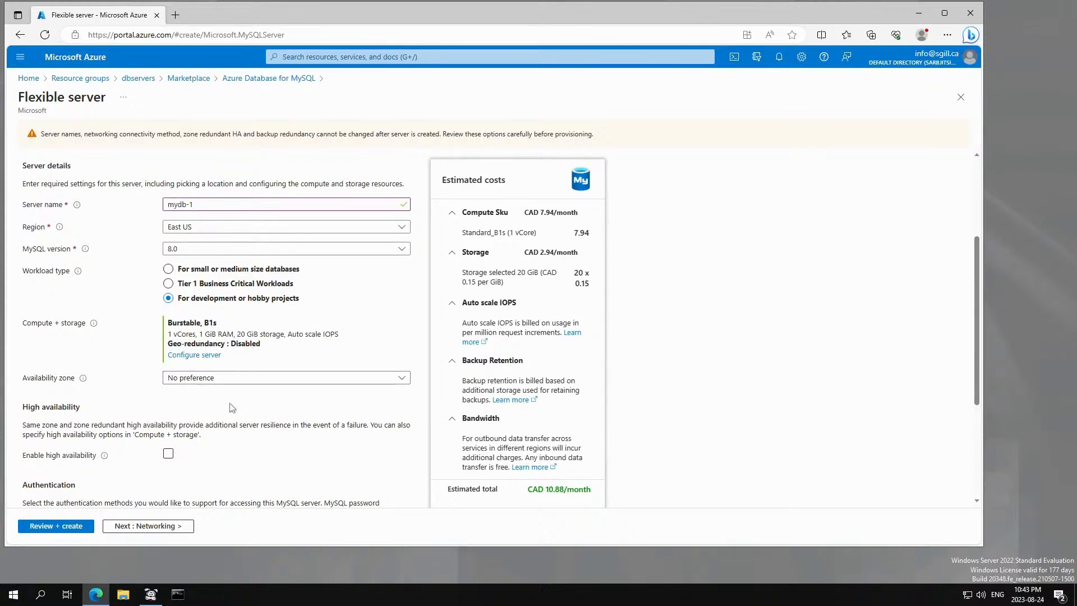
pyautogui.scroll(-1, 255, 458)
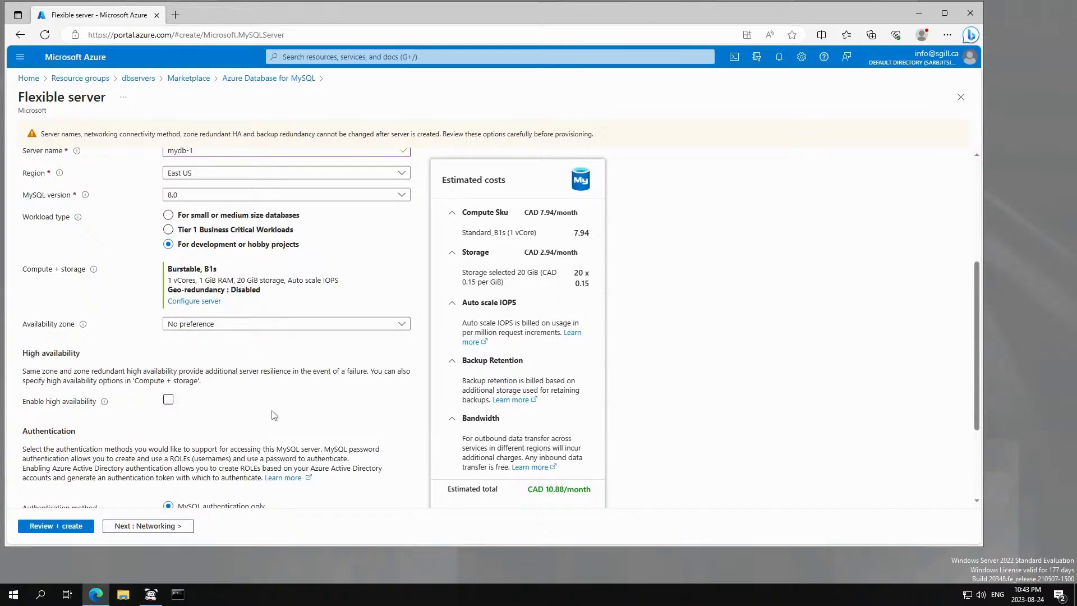
pyautogui.scroll(-1, 271, 423)
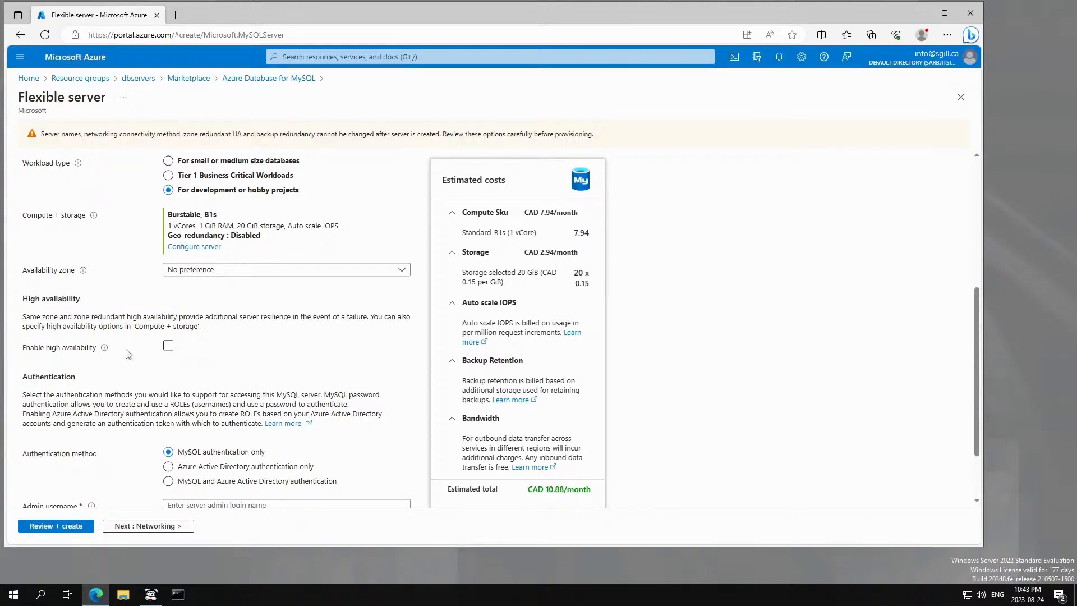
pyautogui.scroll(-2, 266, 435)
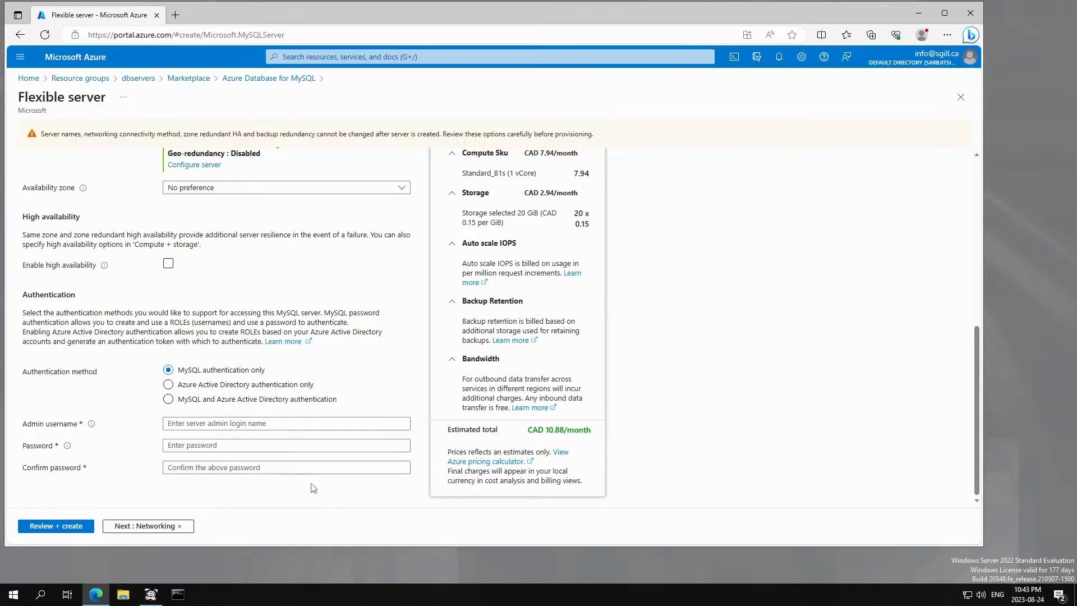
# - Set the admin username to mysql and enter the admin password
pyautogui.click(286, 423)
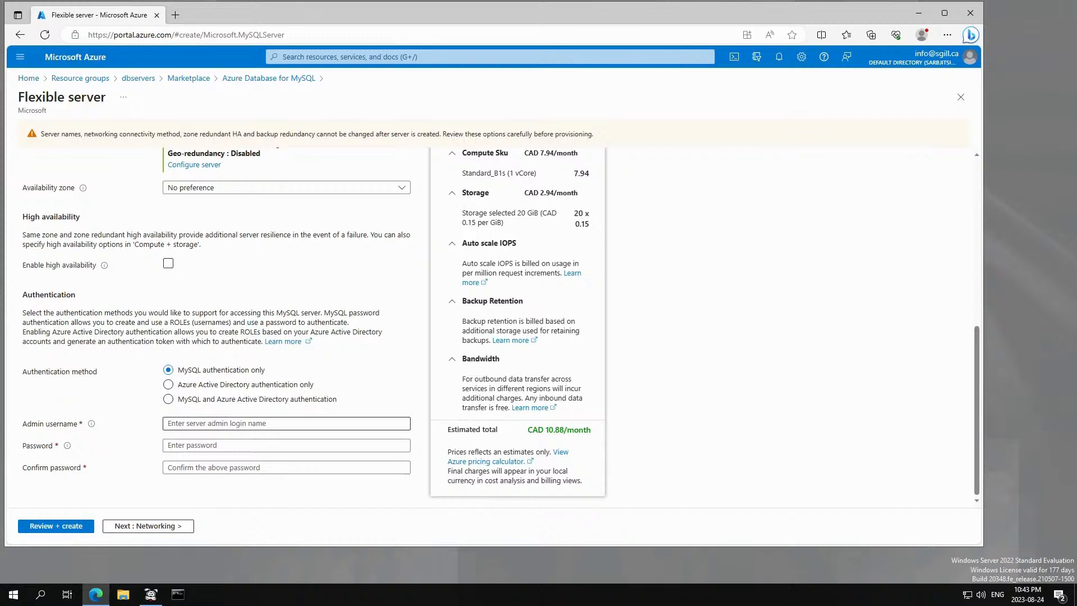
pyautogui.click(286, 424)
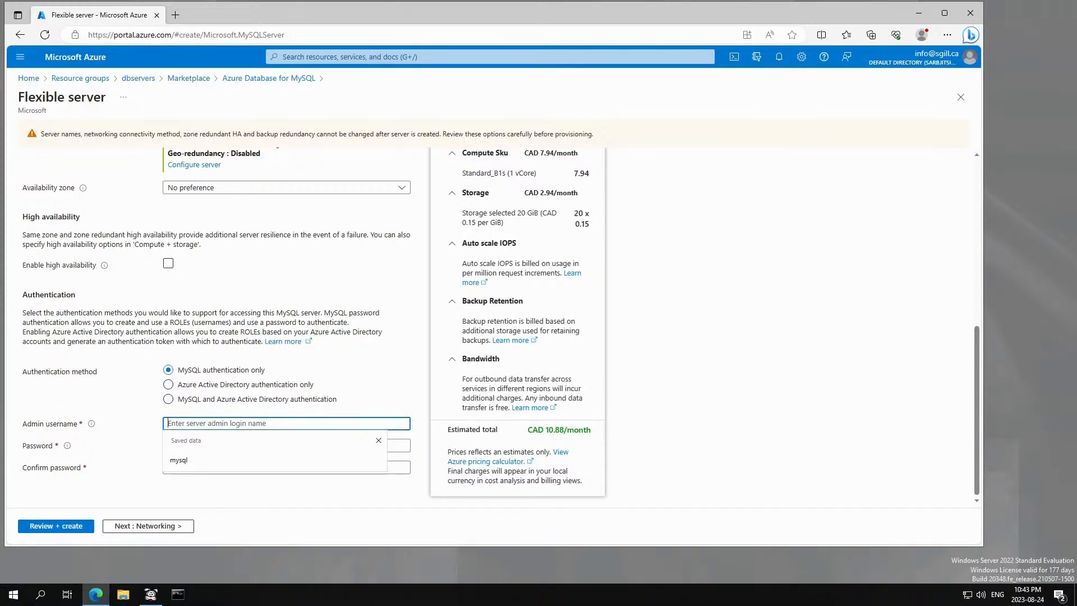
pyautogui.click(266, 492)
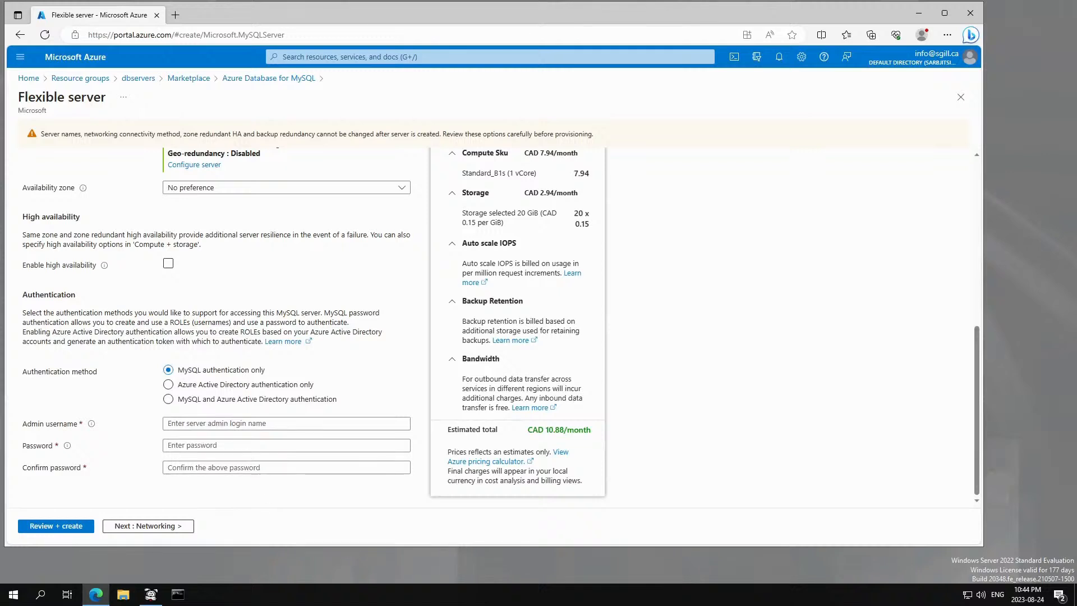
pyautogui.click(266, 424)
pyautogui.write('m')
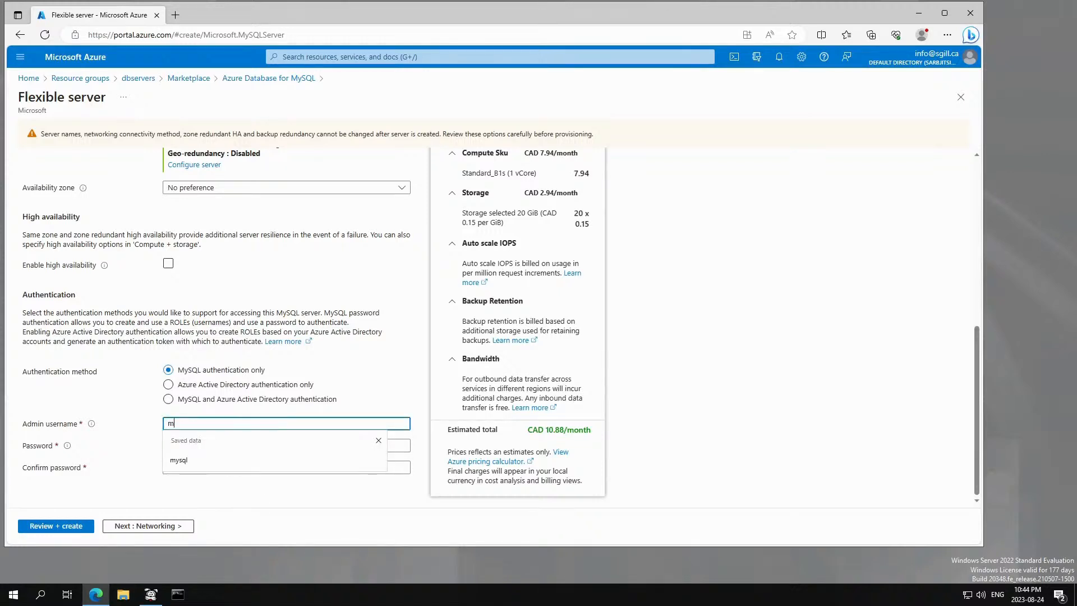
pyautogui.write('ysql')
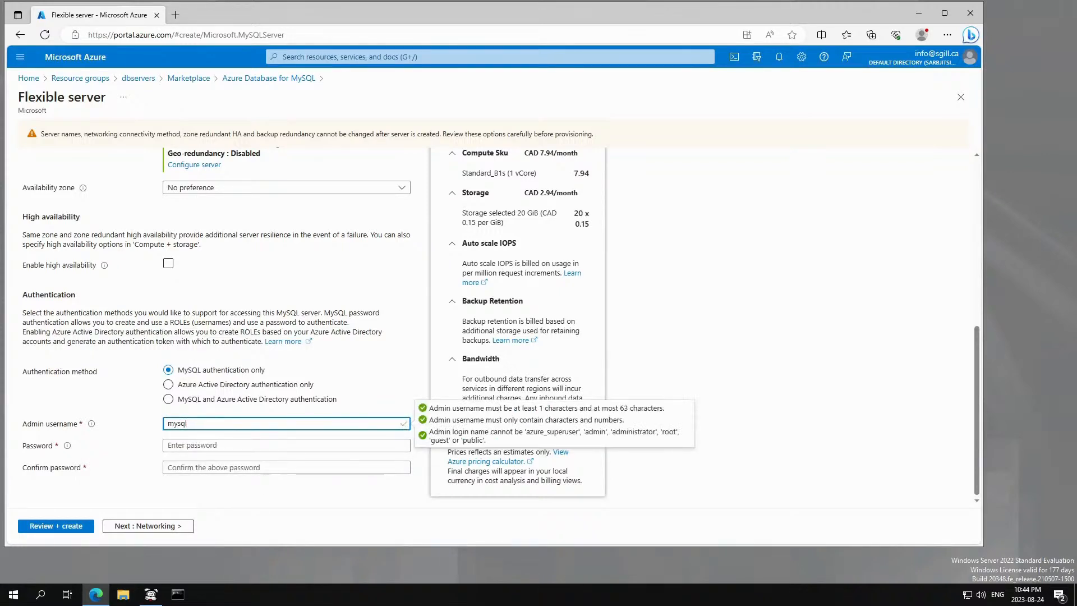
pyautogui.press('Tab')
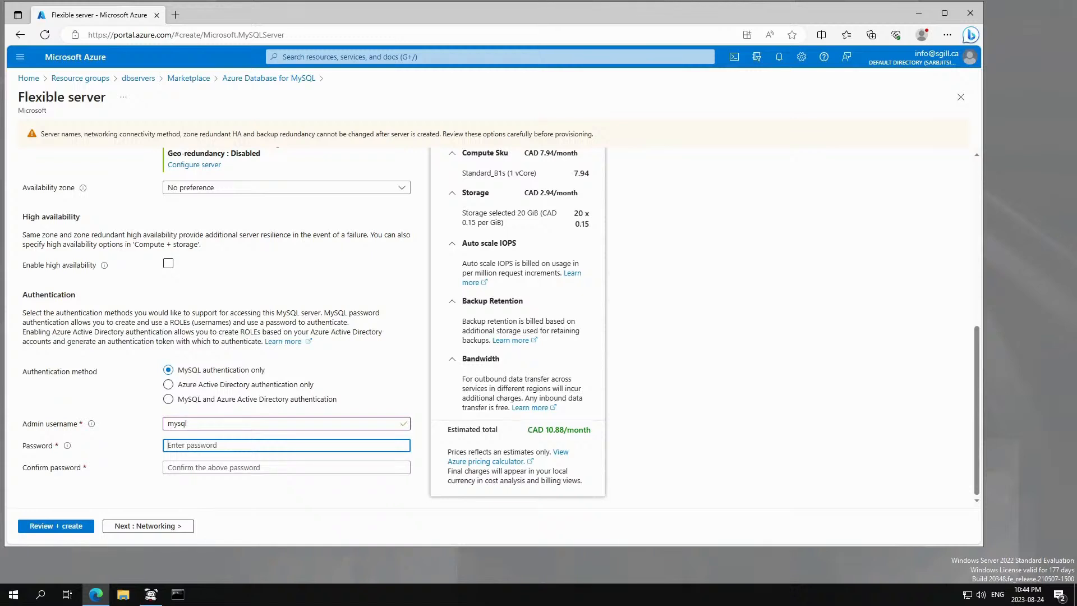
pyautogui.write('••••')
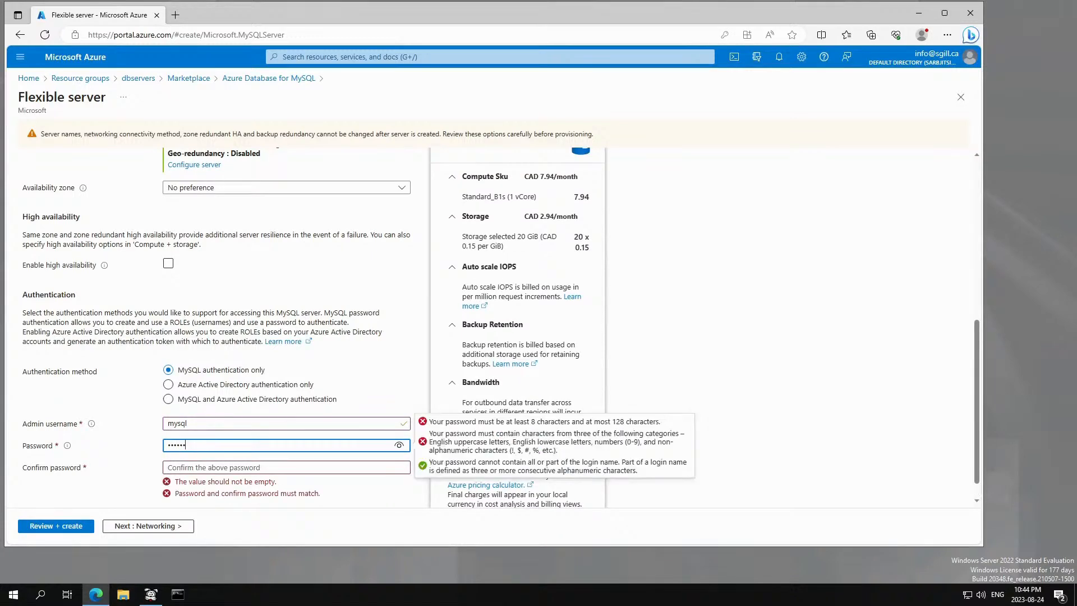
pyautogui.write('•••••')
# - Confirm the admin password and bring up the Review + create summary
pyautogui.click(310, 466)
pyautogui.write('••')
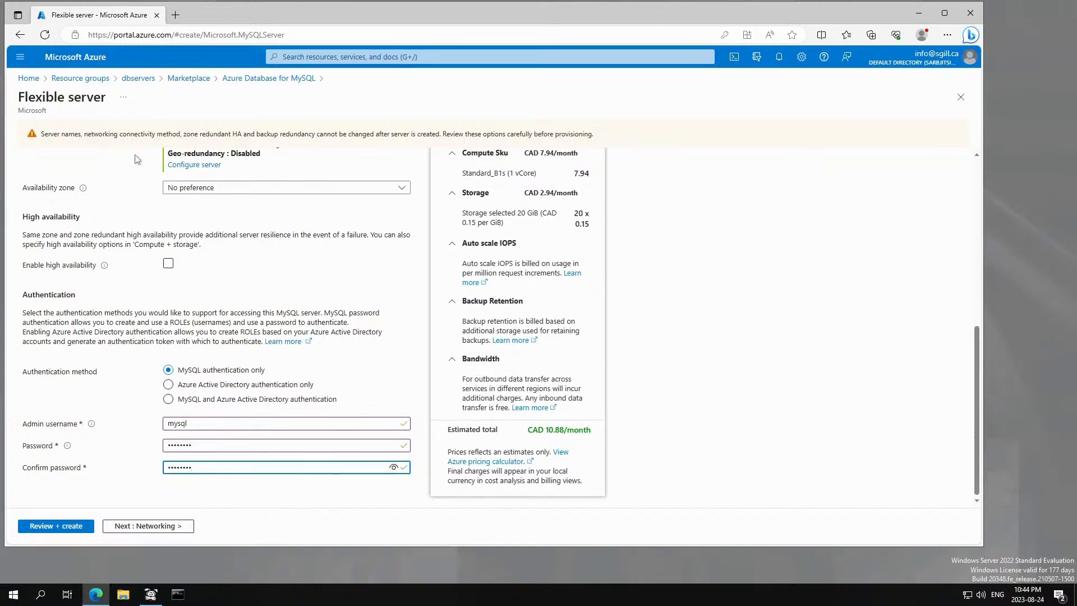
pyautogui.scroll(2, 285, 293)
pyautogui.scroll(1, 285, 294)
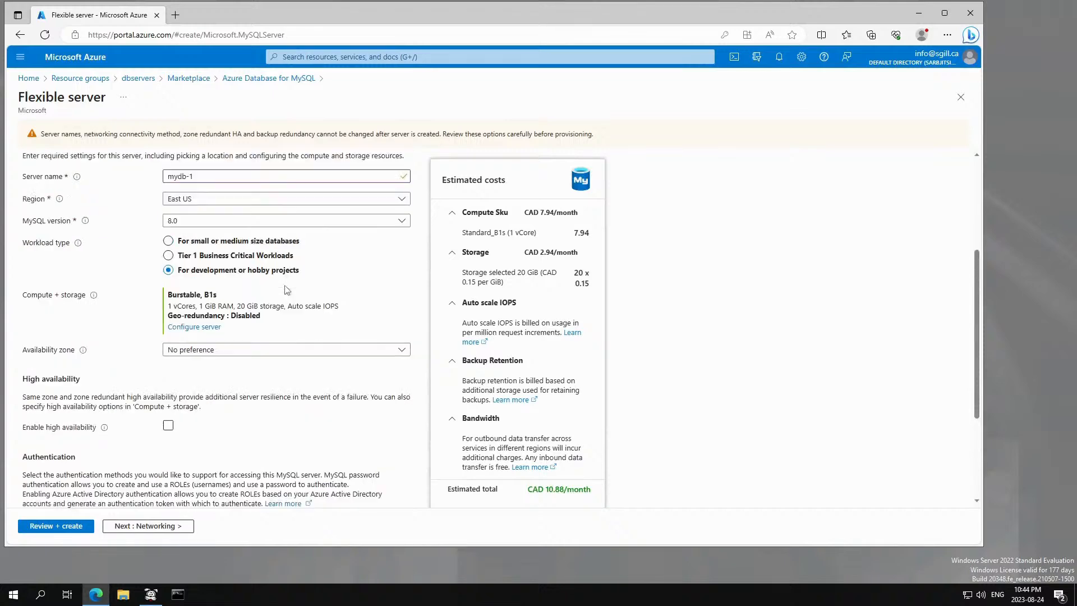
pyautogui.scroll(2, 343, 297)
pyautogui.scroll(1, 350, 307)
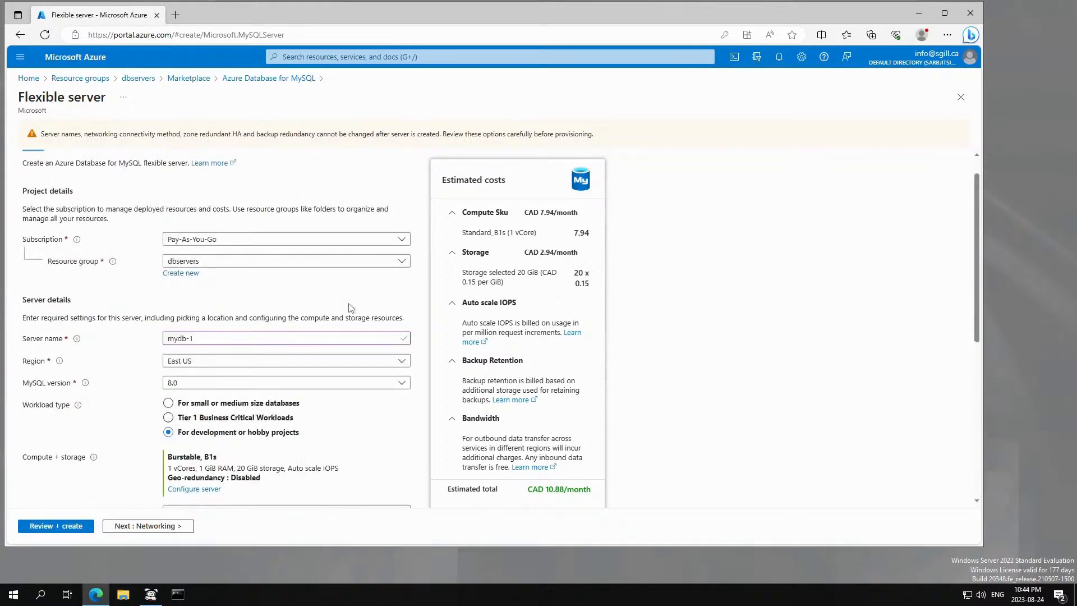
pyautogui.scroll(-6, 349, 307)
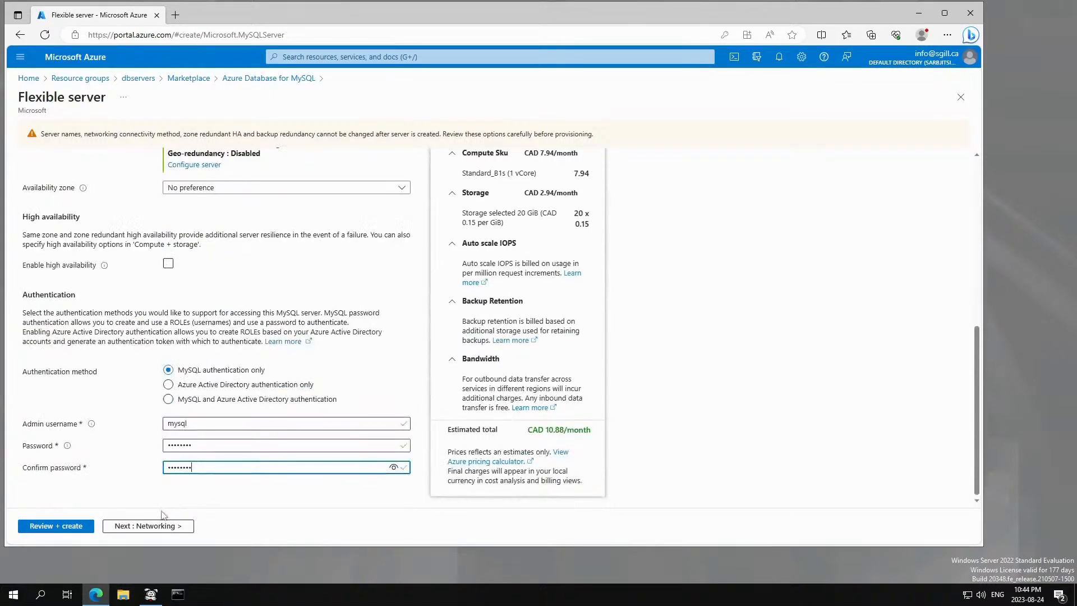
pyautogui.click(79, 527)
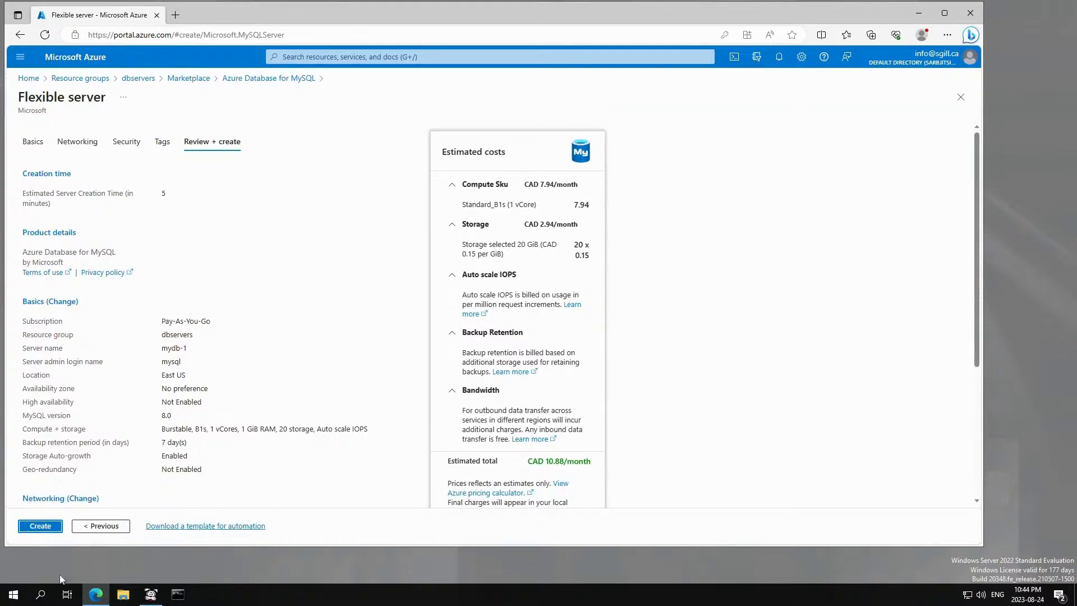
# - Go back from Create to add a firewall rule for the current client IP, then re-review
pyautogui.click(48, 530)
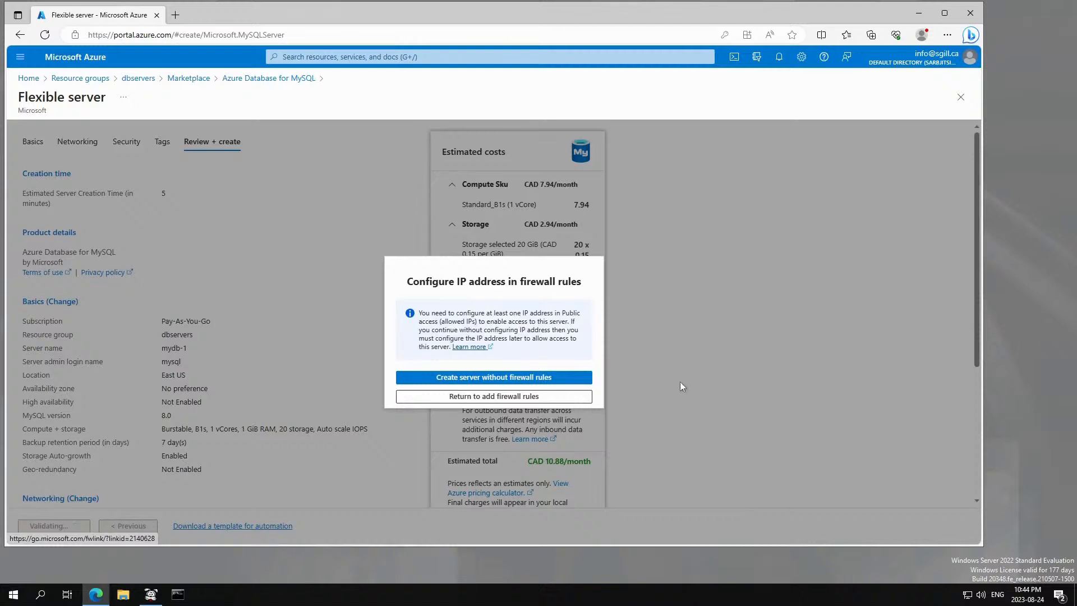
pyautogui.click(490, 396)
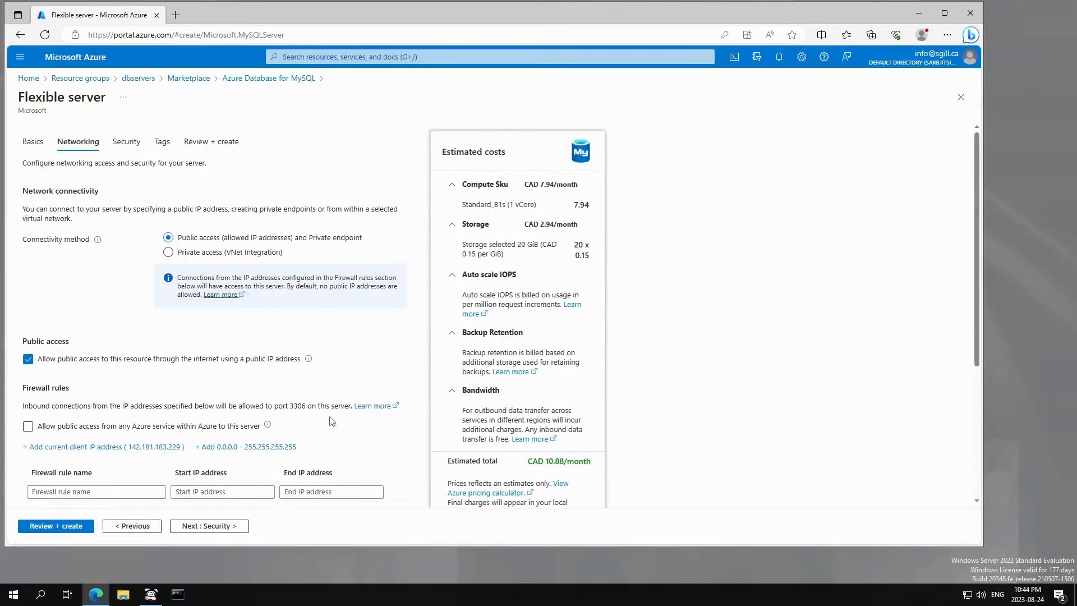
pyautogui.scroll(-3, 331, 422)
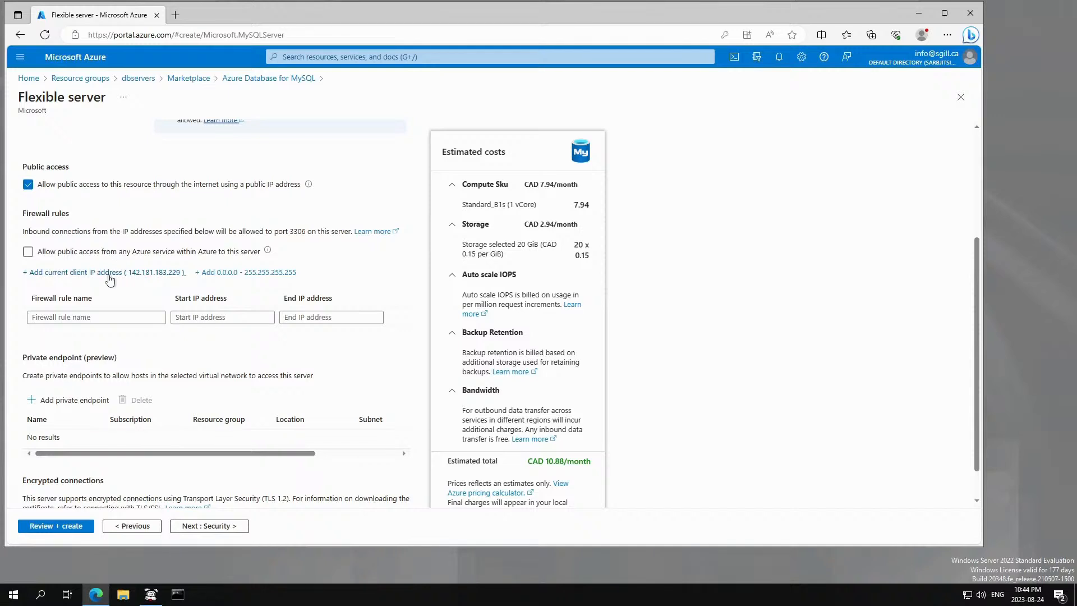
pyautogui.click(111, 274)
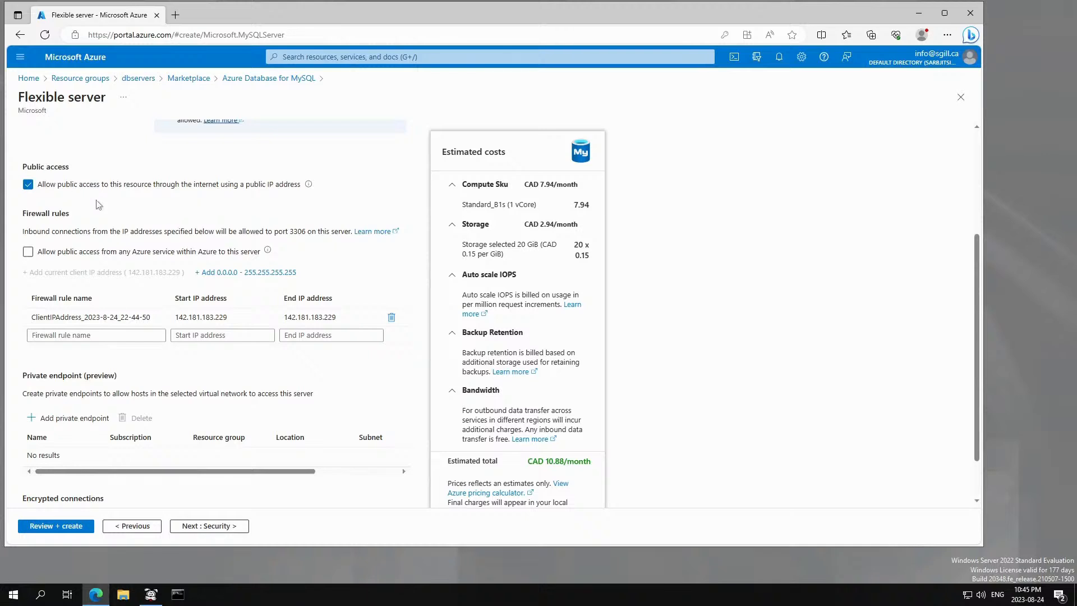
pyautogui.scroll(2, 99, 204)
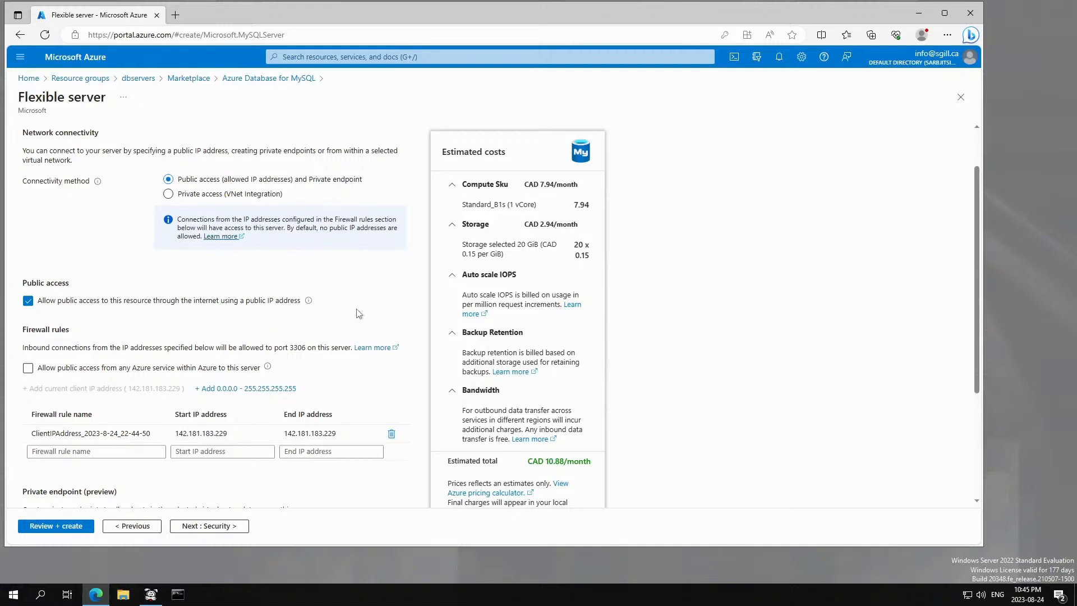
pyautogui.scroll(-3, 736, 335)
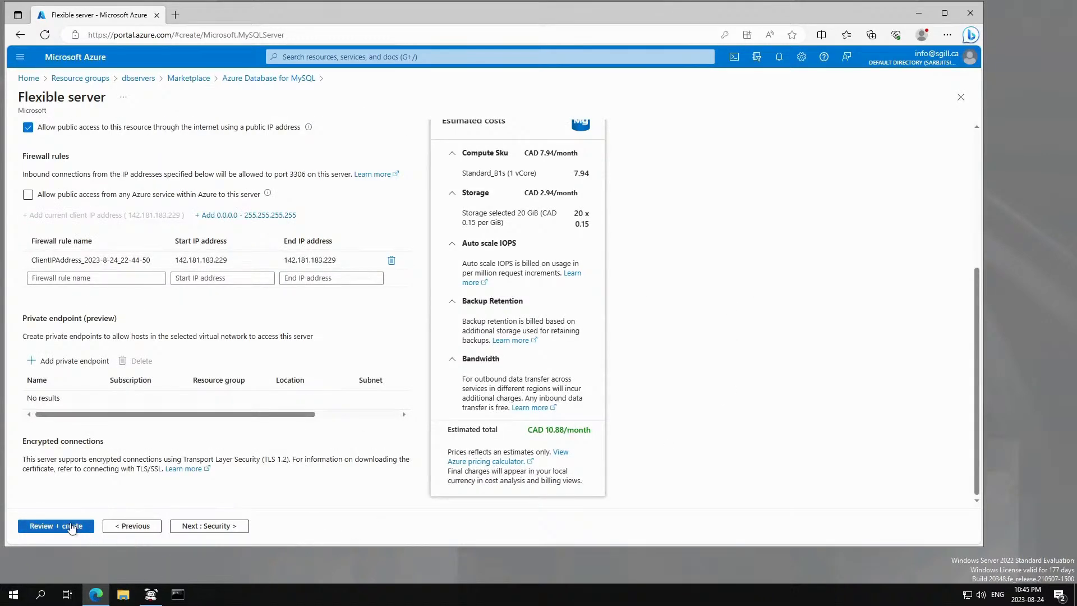
pyautogui.click(69, 527)
# - Submit the mydb-1 server creation from the Review + create tab
pyautogui.click(59, 529)
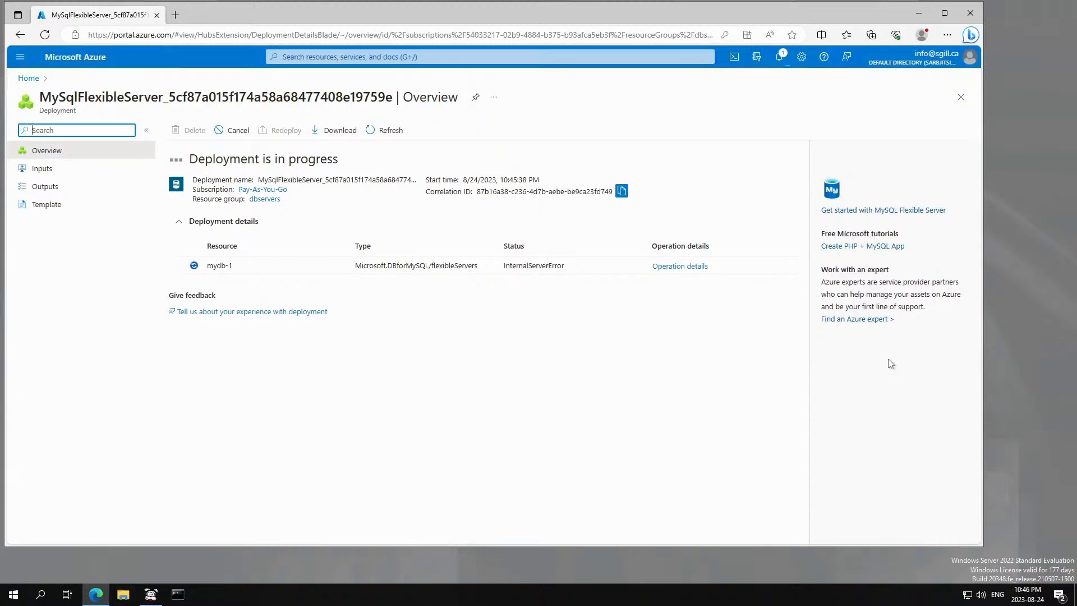
# - Check deployment progress in Notifications, then go to the deployed serv-1 resource
pyautogui.click(787, 53)
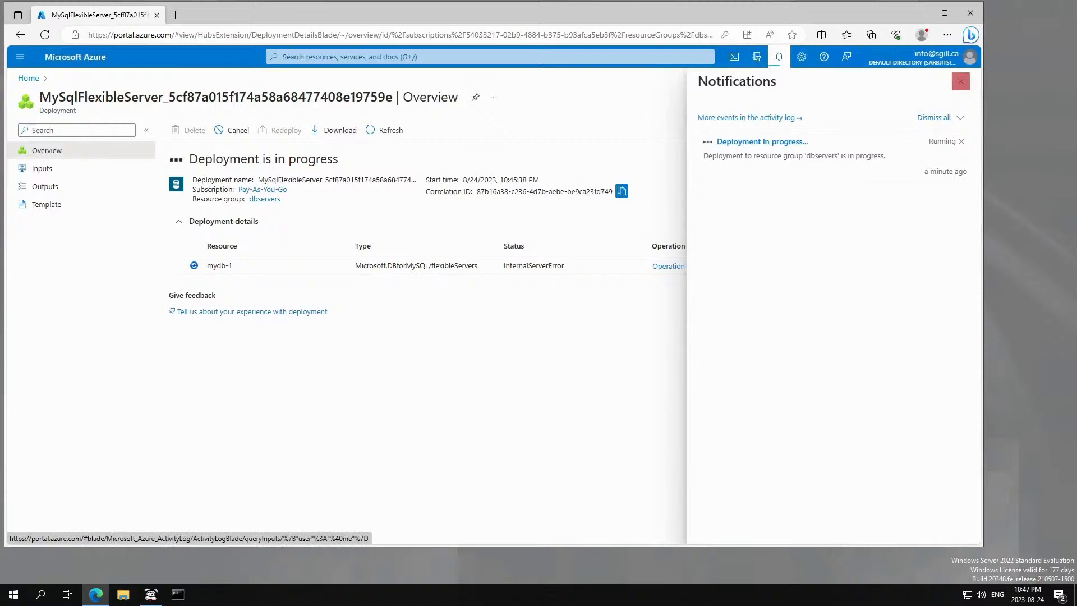
pyautogui.click(961, 81)
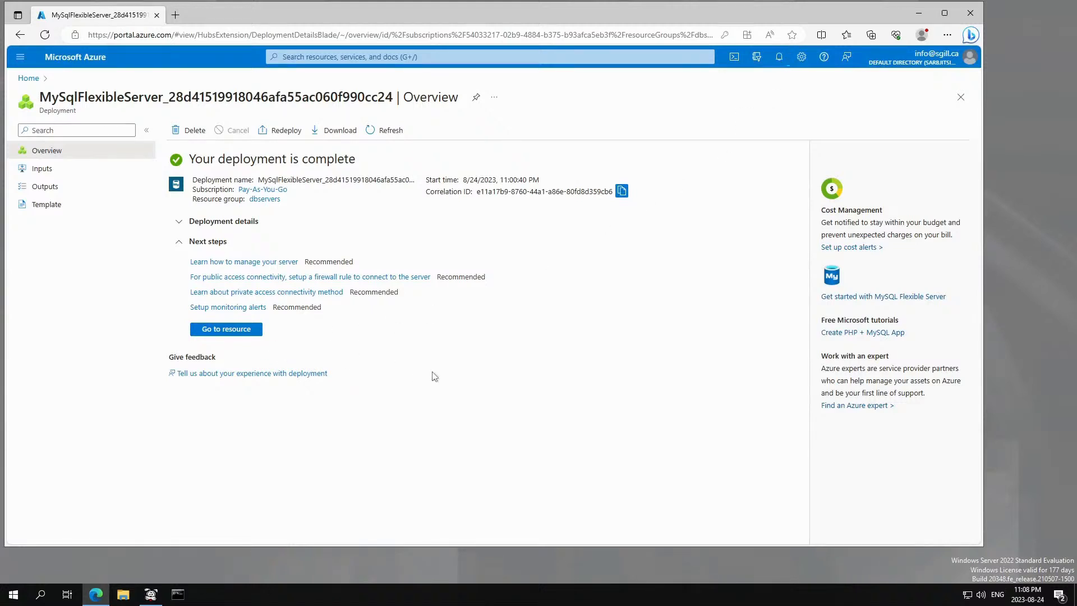
pyautogui.click(245, 332)
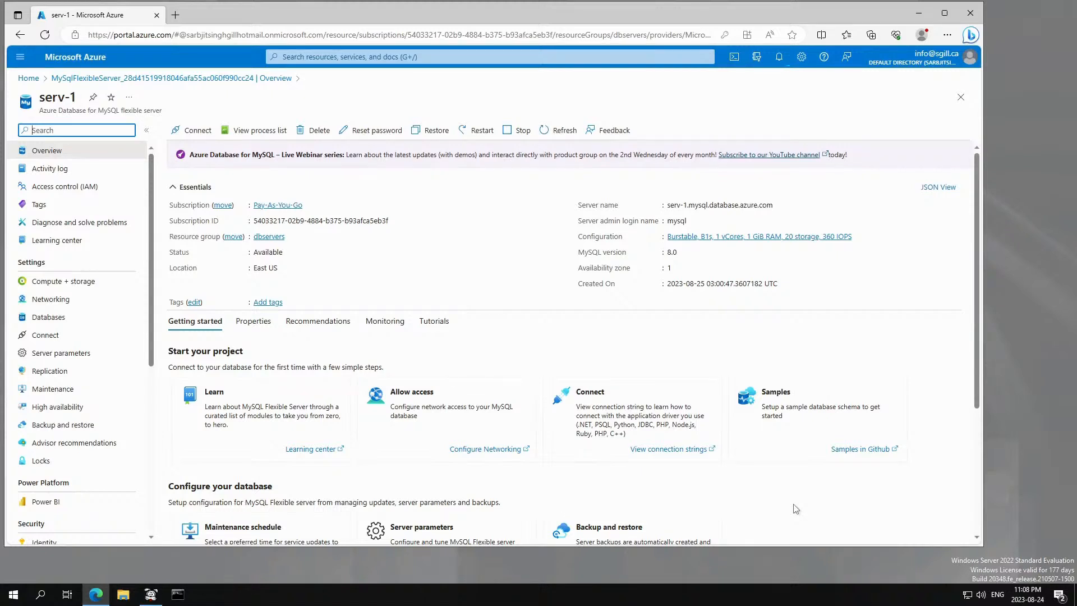
pyautogui.click(192, 131)
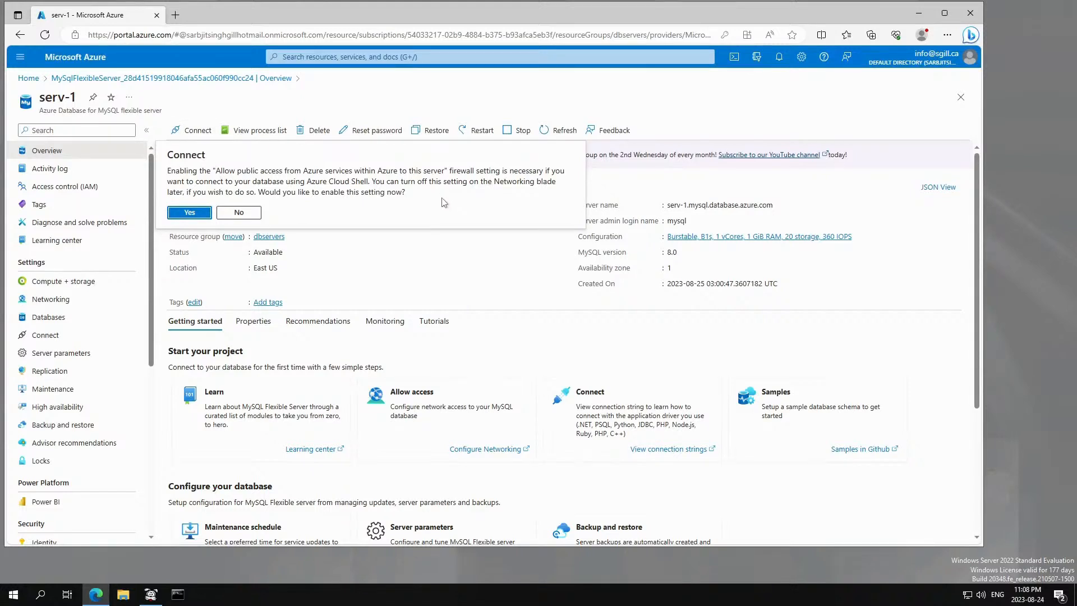
pyautogui.click(240, 214)
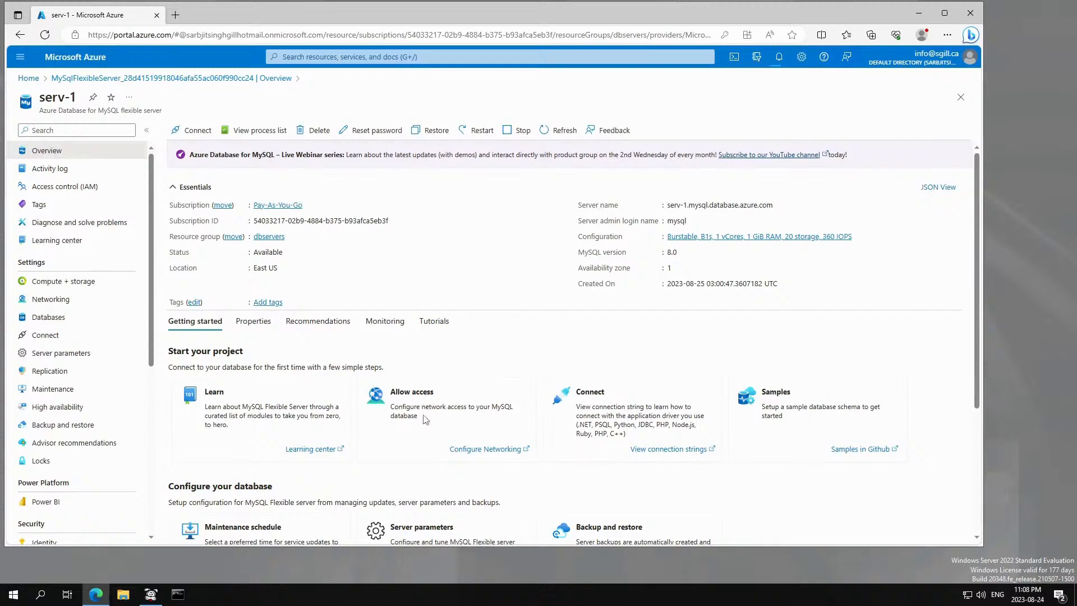
pyautogui.moveTo(443, 406); pyautogui.dragTo(525, 426)
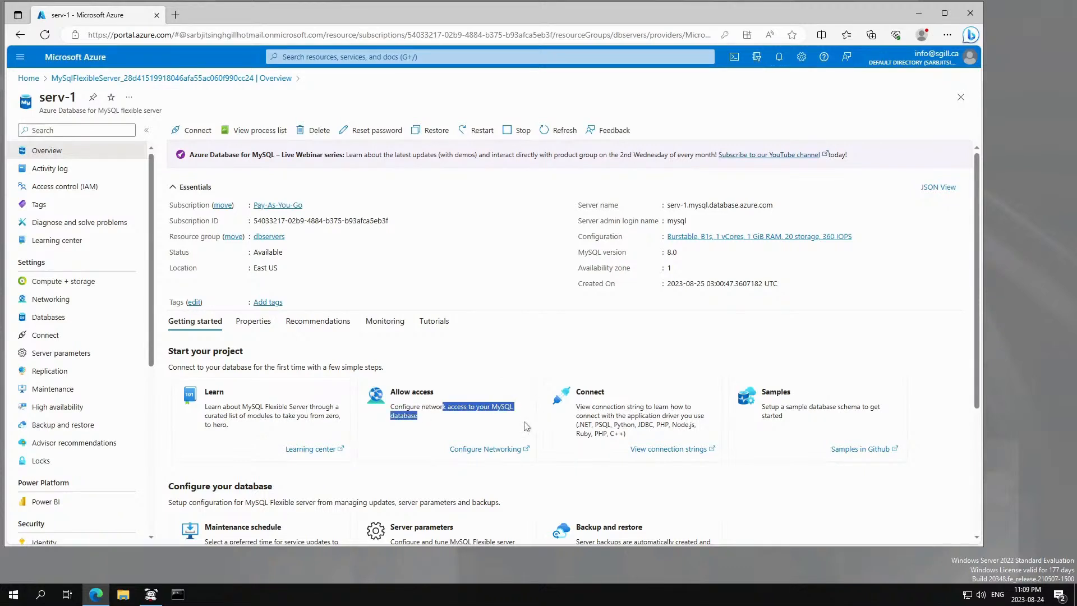
pyautogui.click(422, 442)
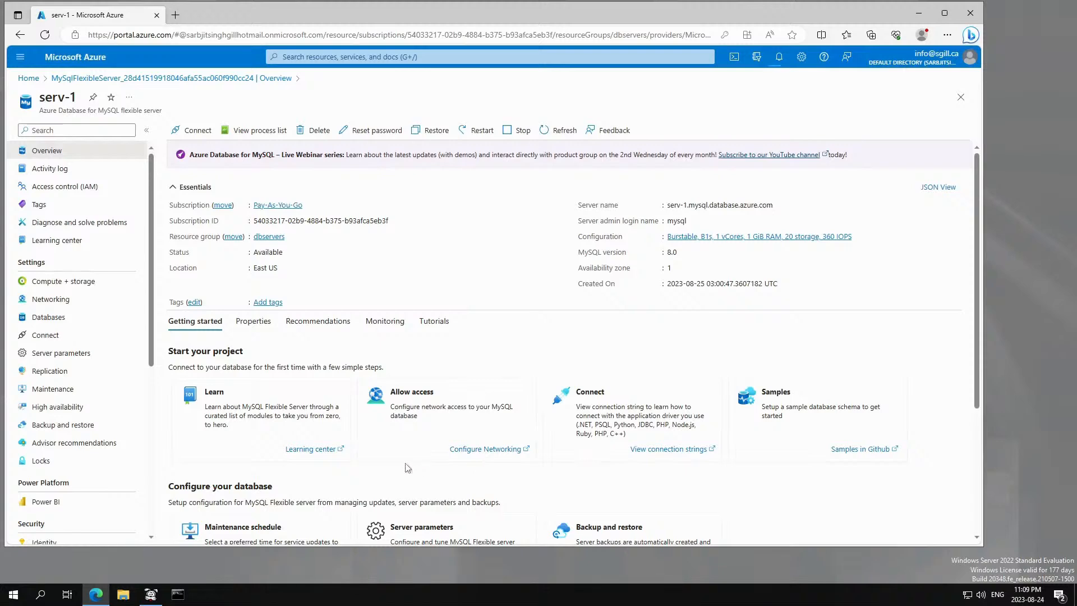
pyautogui.scroll(-3, 846, 484)
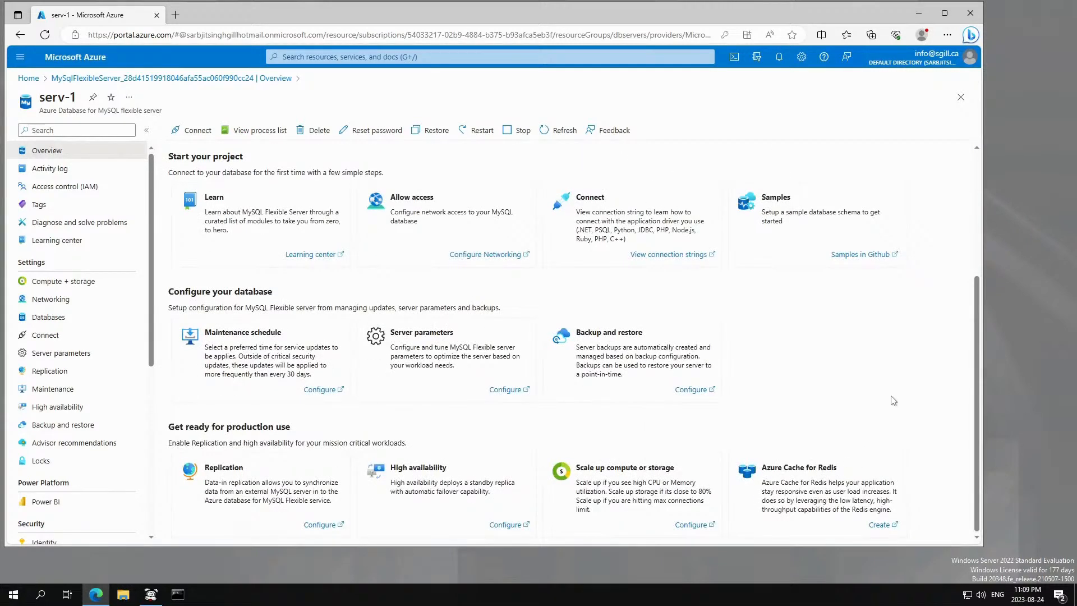
pyautogui.scroll(3, 897, 407)
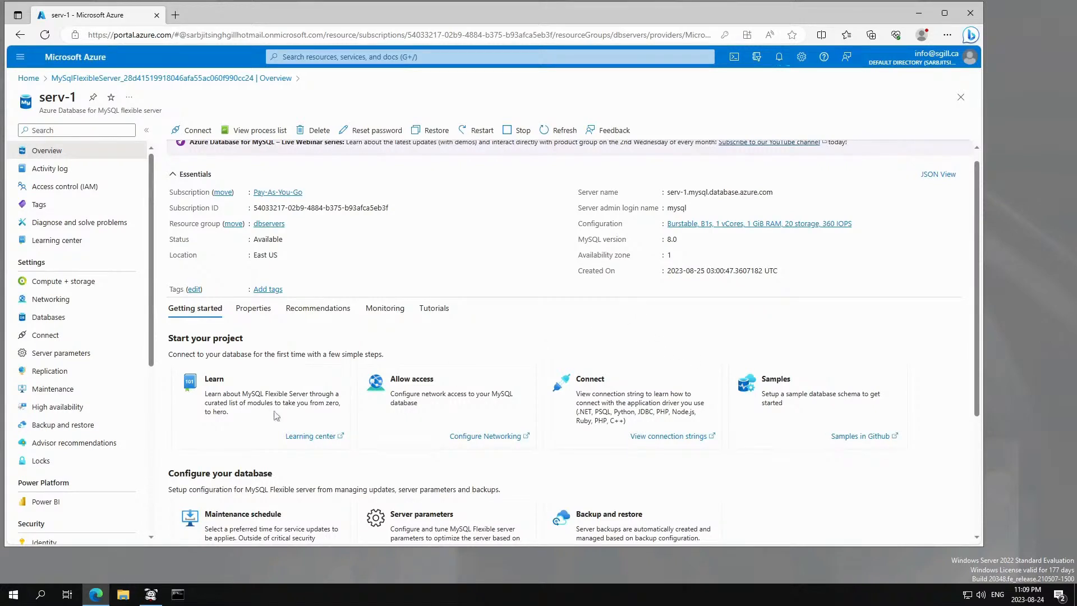
# - Copy serv-1's hostname, username, password and ssl-mode lines from the Connect page
pyautogui.click(46, 335)
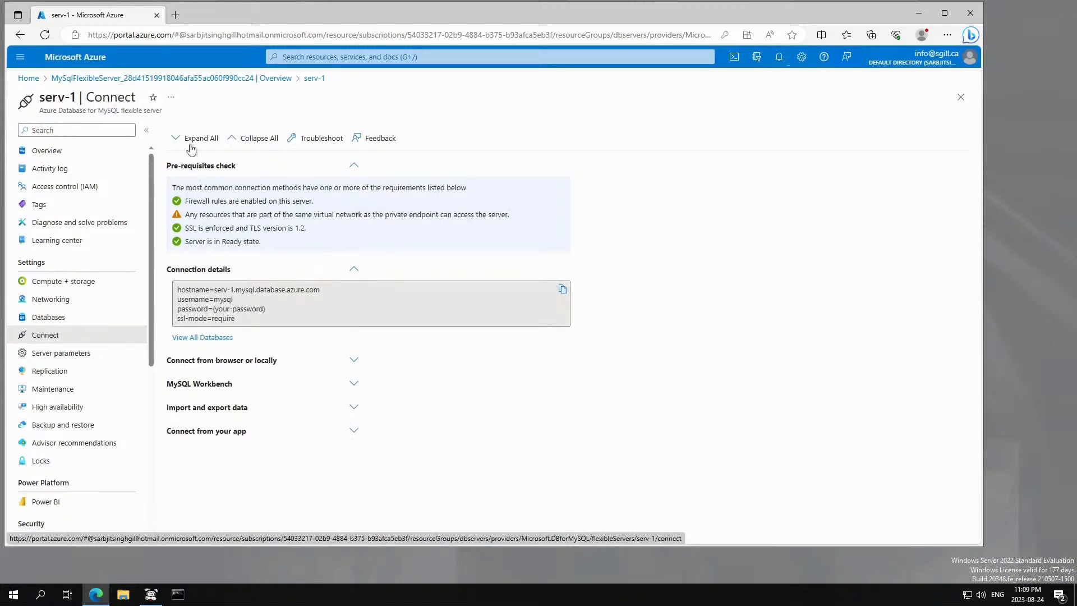
pyautogui.moveTo(235, 319); pyautogui.dragTo(175, 289)
pyautogui.rightClick(213, 290)
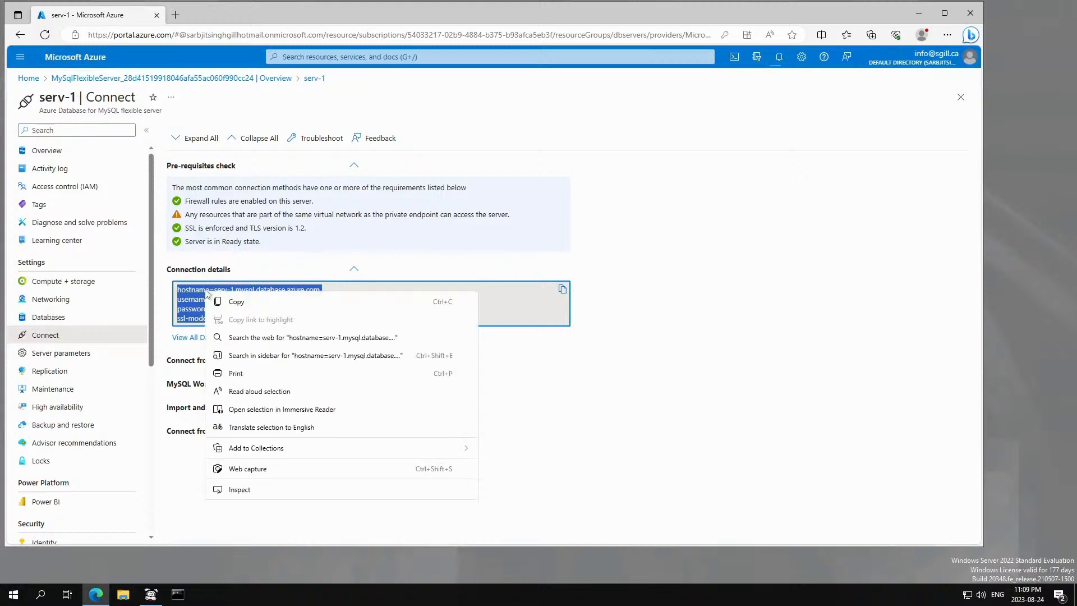
pyautogui.click(237, 301)
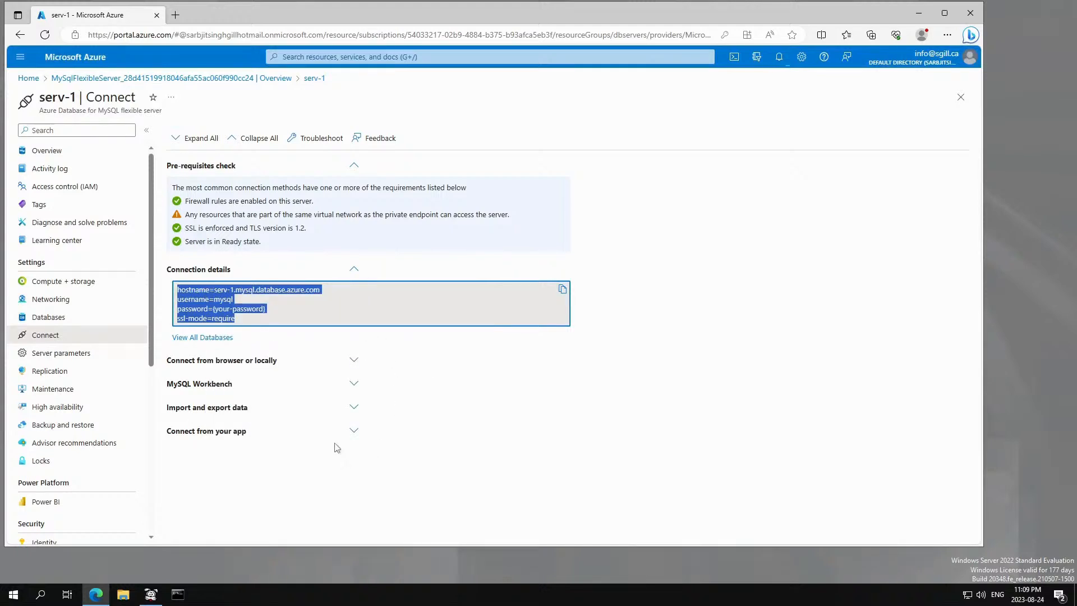
# - Switch from the browser to the Terminals remote desktop session on mysql-win
pyautogui.click(154, 598)
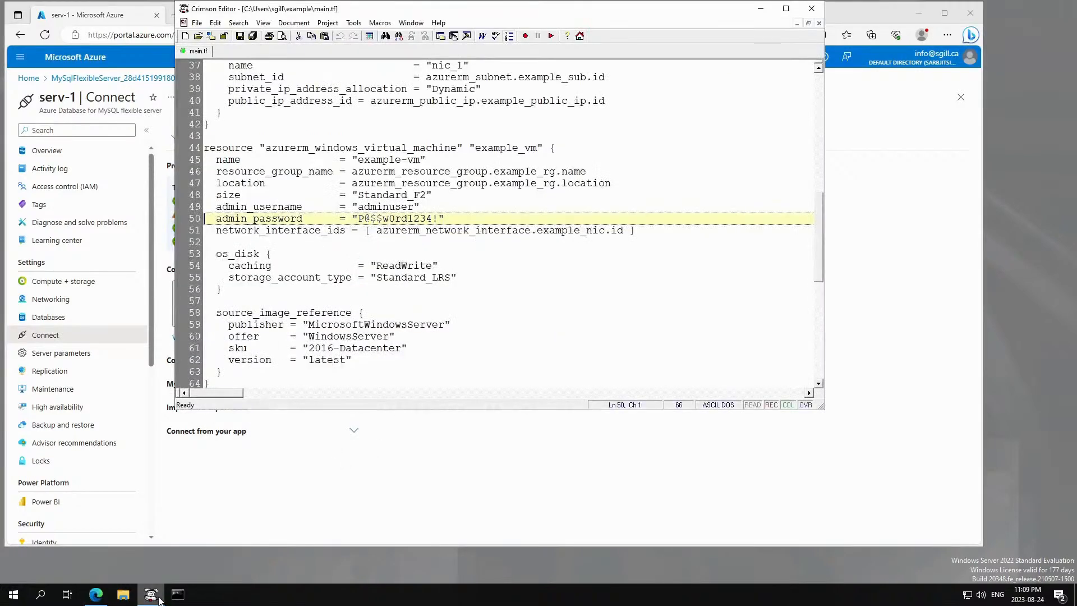
pyautogui.click(160, 599)
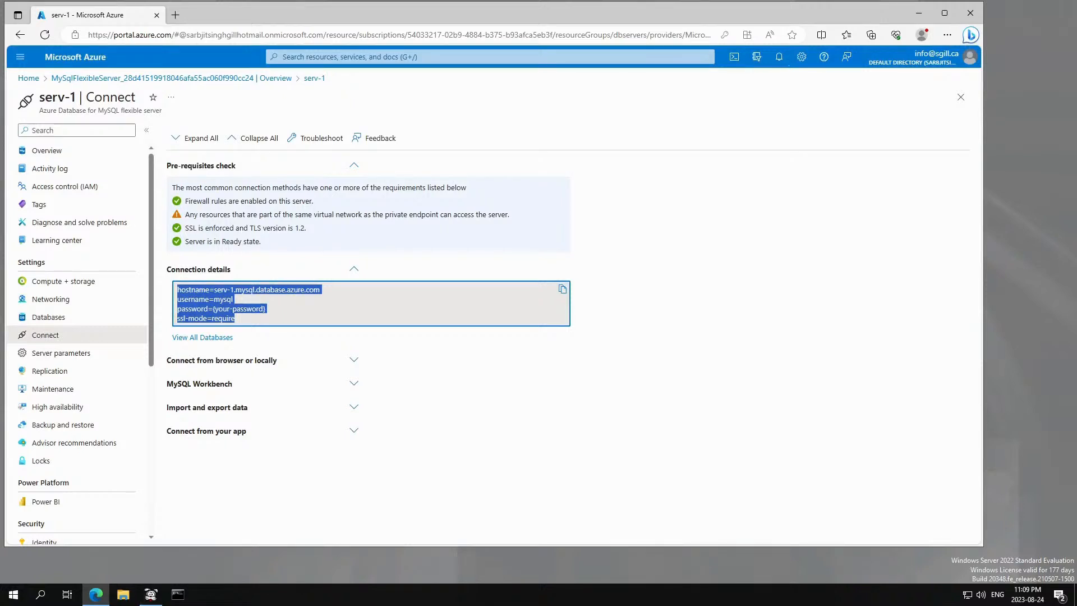
pyautogui.click(47, 605)
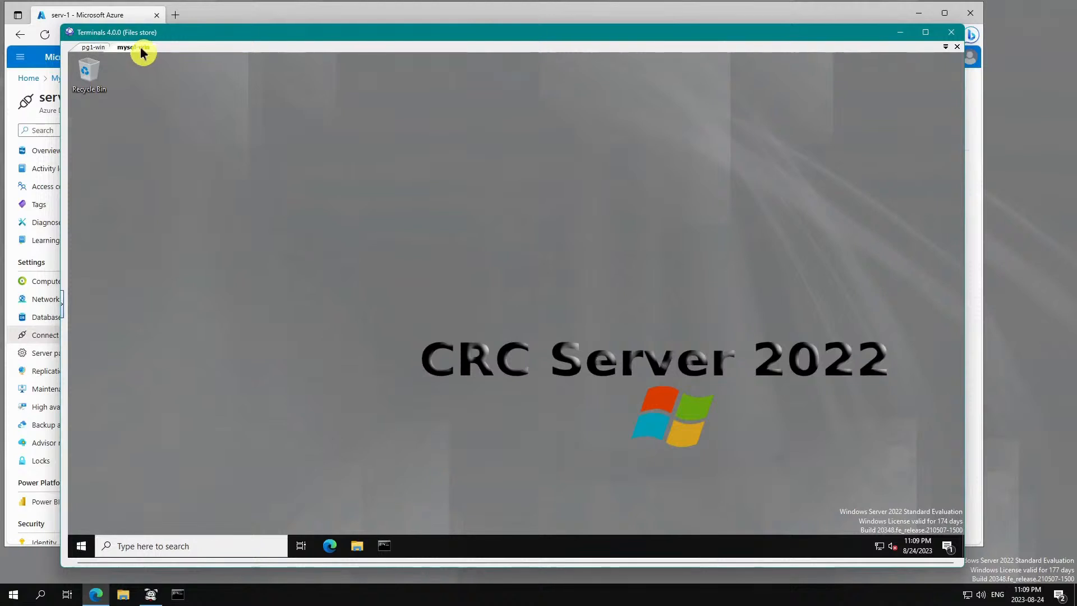
# - Open a command prompt on the remote server and try running mysql
pyautogui.click(384, 545)
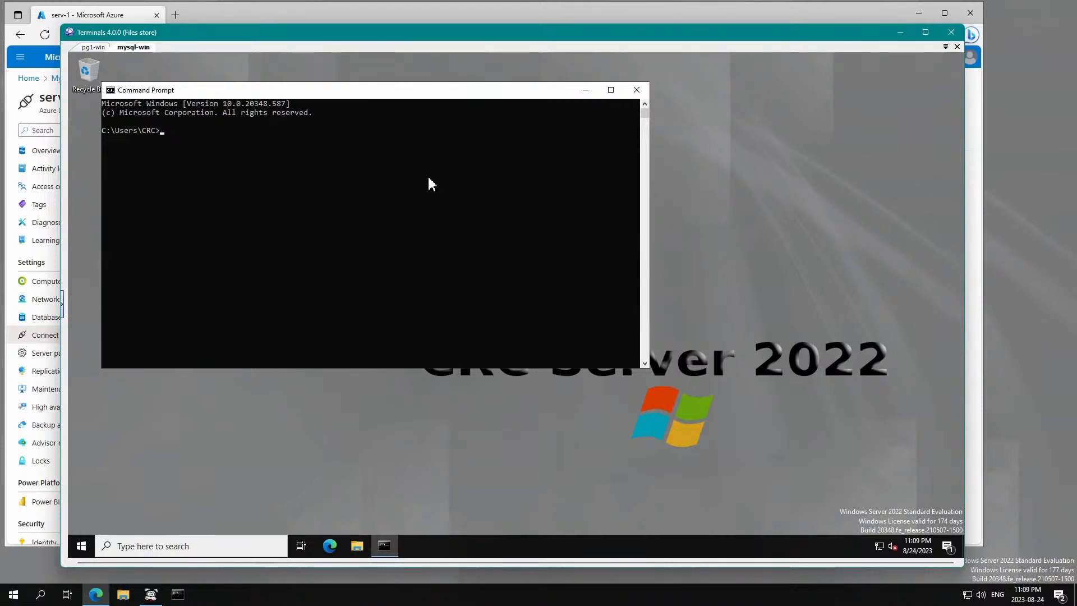
pyautogui.write('mysql')
pyautogui.press('Return')
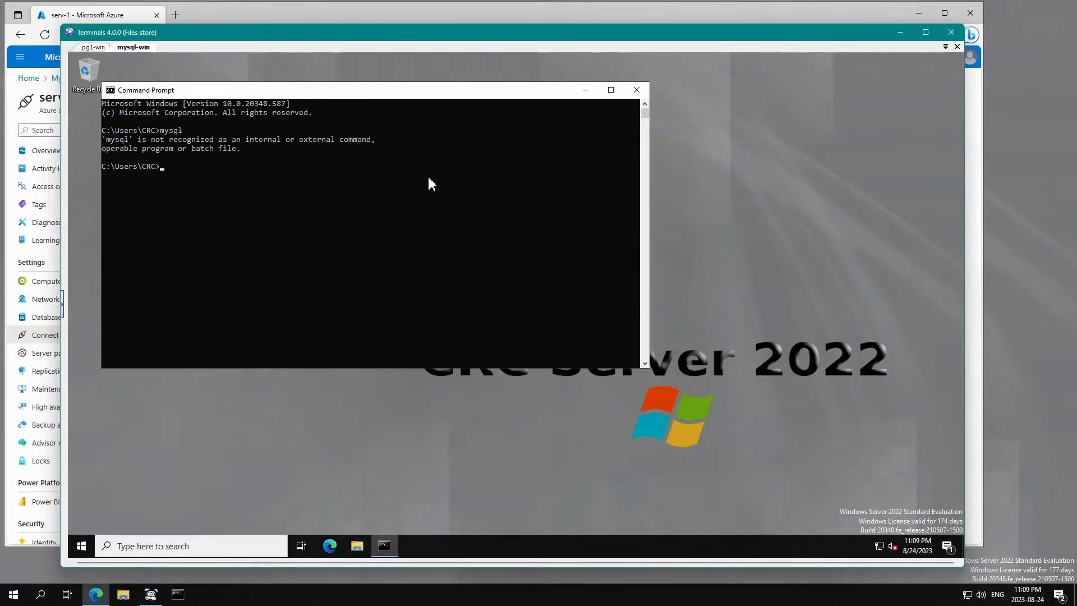
# - Change directory to C:\Program Files\MySQL\MySQL Server 8.0\bin
pyautogui.write('cd \\Pr')
pyautogui.press('Tab')
pyautogui.write('\\')
pyautogui.press('Tab')
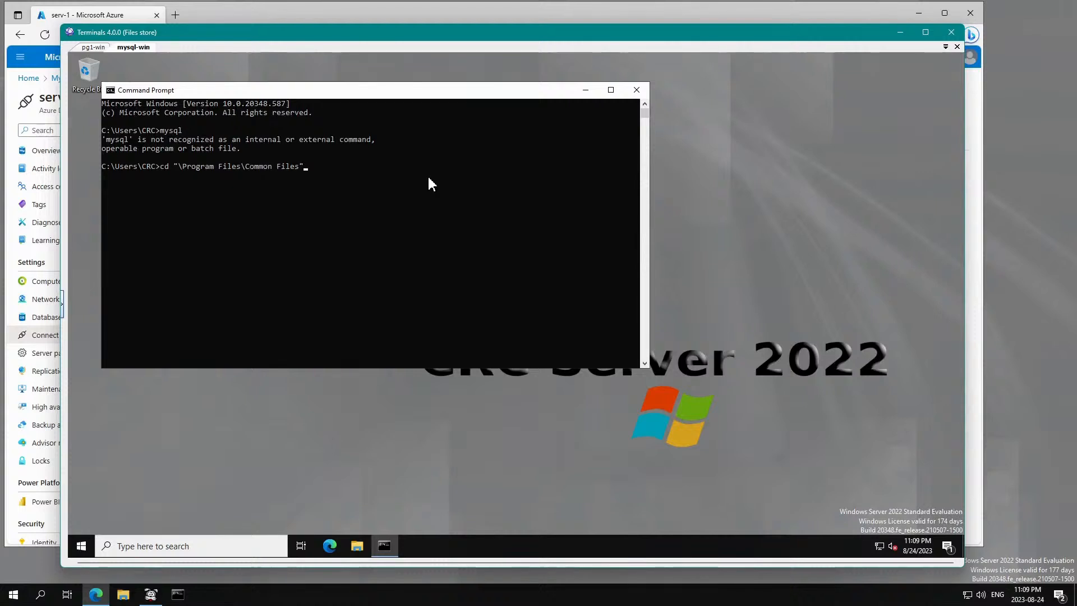
pyautogui.press('Tab')
pyautogui.press('Tab')
pyautogui.press('Tab')
pyautogui.write('\\M')
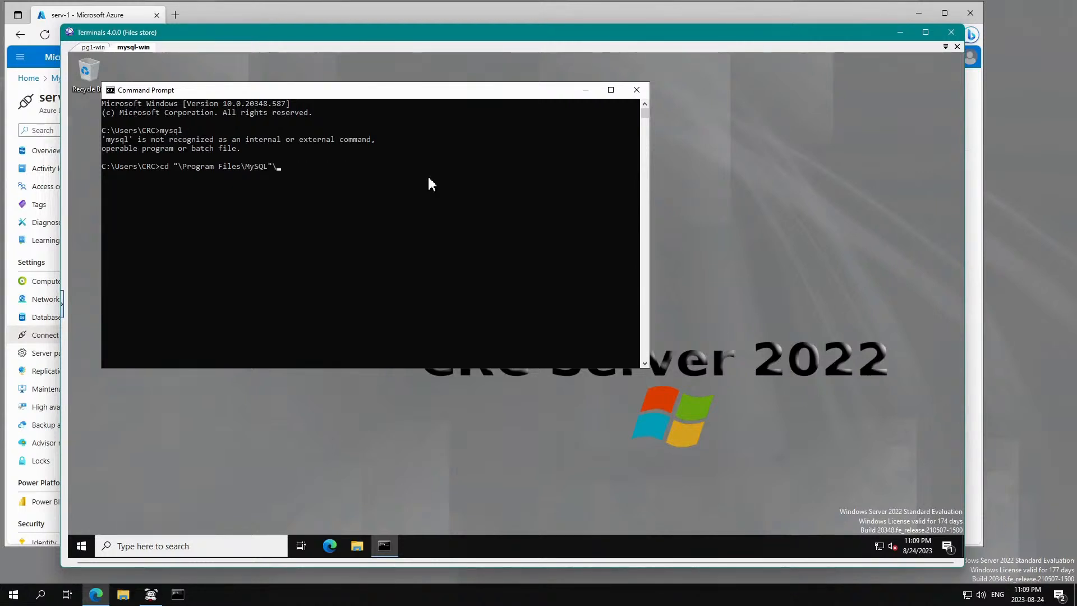
pyautogui.press('Tab')
pyautogui.write('\\bin')
pyautogui.press('Return')
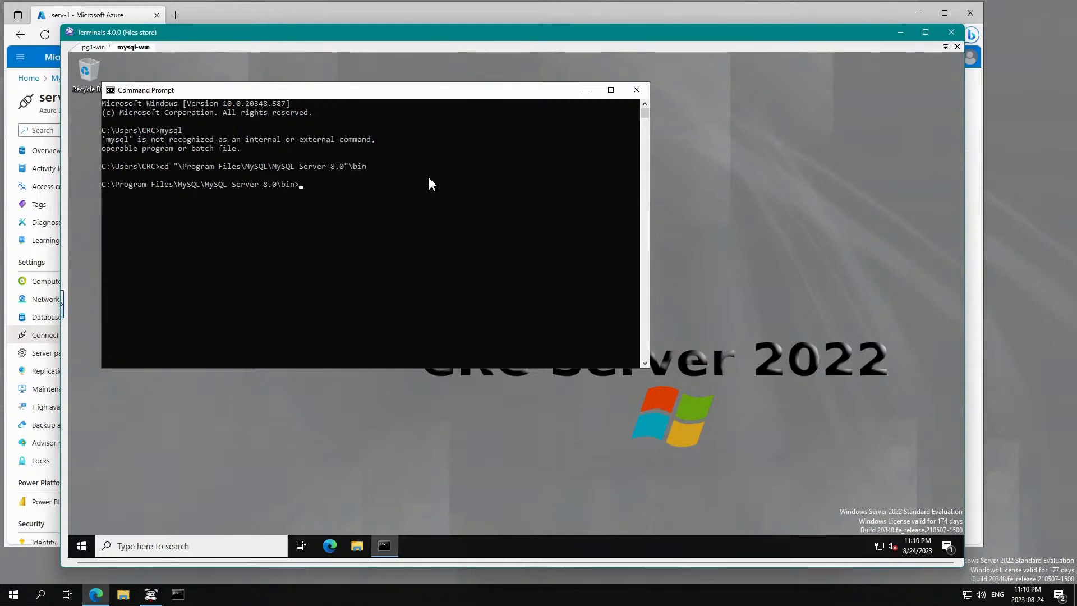
# - Run mysql from the bin folder, hitting access denied, and drag Crimson Editor's notes on-screen
pyautogui.write('mysql')
pyautogui.press('Return')
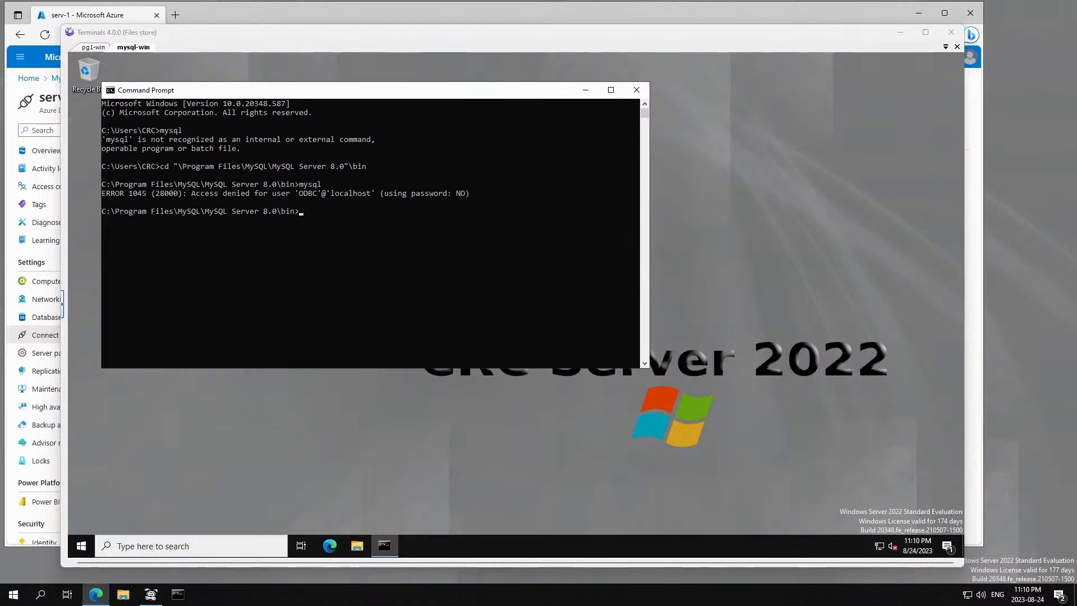
pyautogui.moveTo(0, 169); pyautogui.dragTo(516, 16)
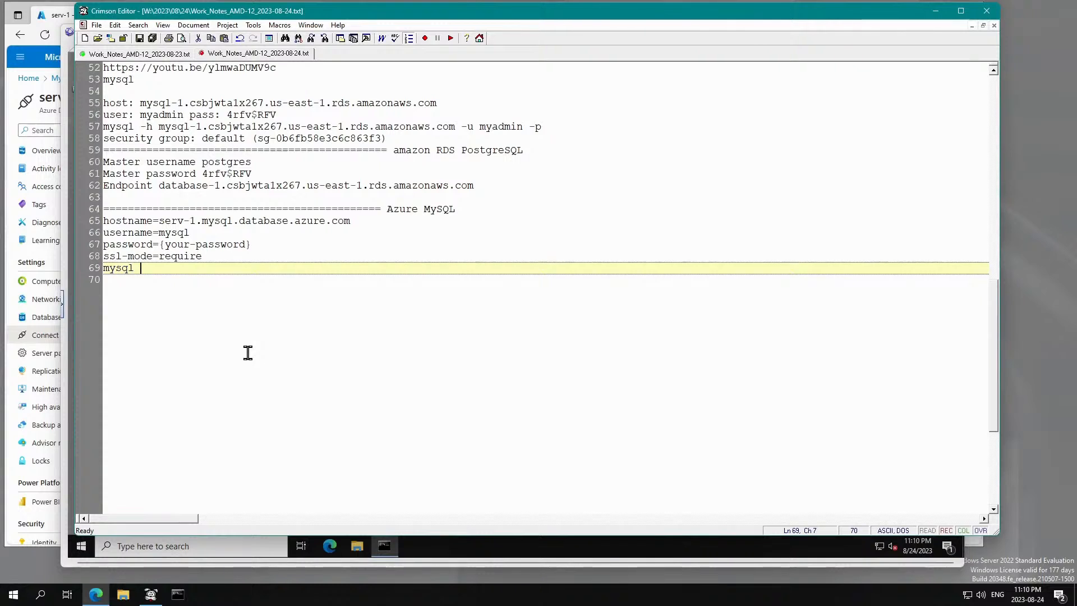
# - Paste the host serv-1.mysql.database.azure.com after mysql -h on line 69
pyautogui.write('h')
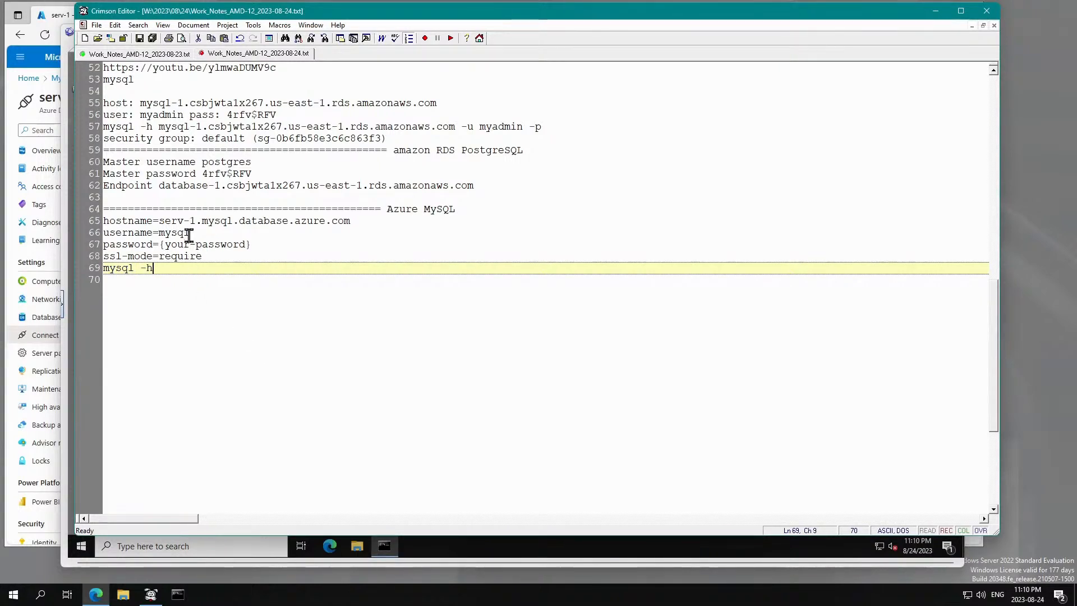
pyautogui.moveTo(160, 224); pyautogui.dragTo(350, 223)
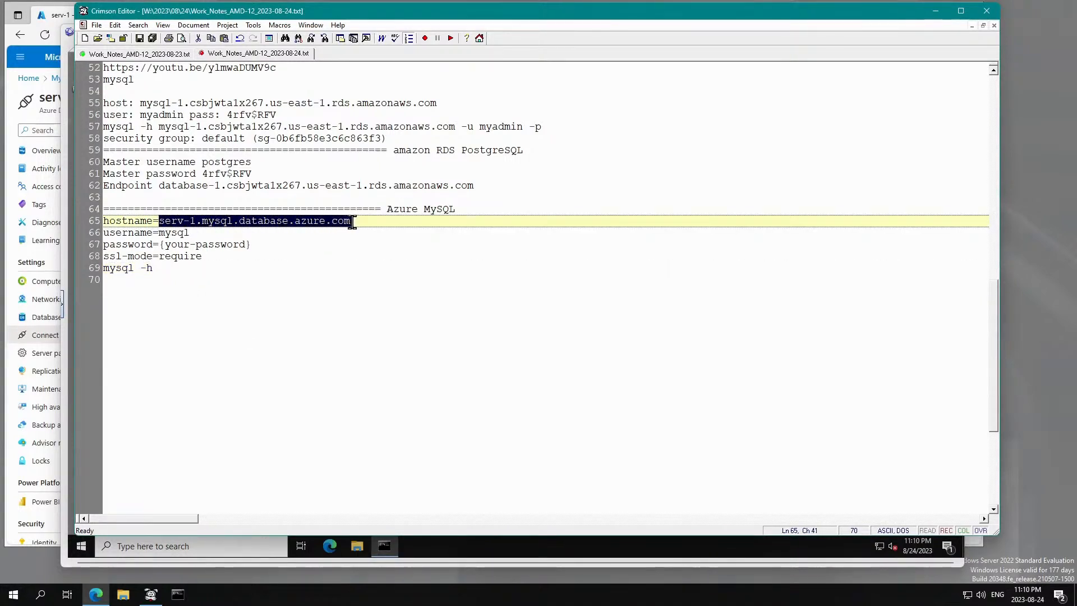
pyautogui.rightClick(339, 223)
pyautogui.click(368, 243)
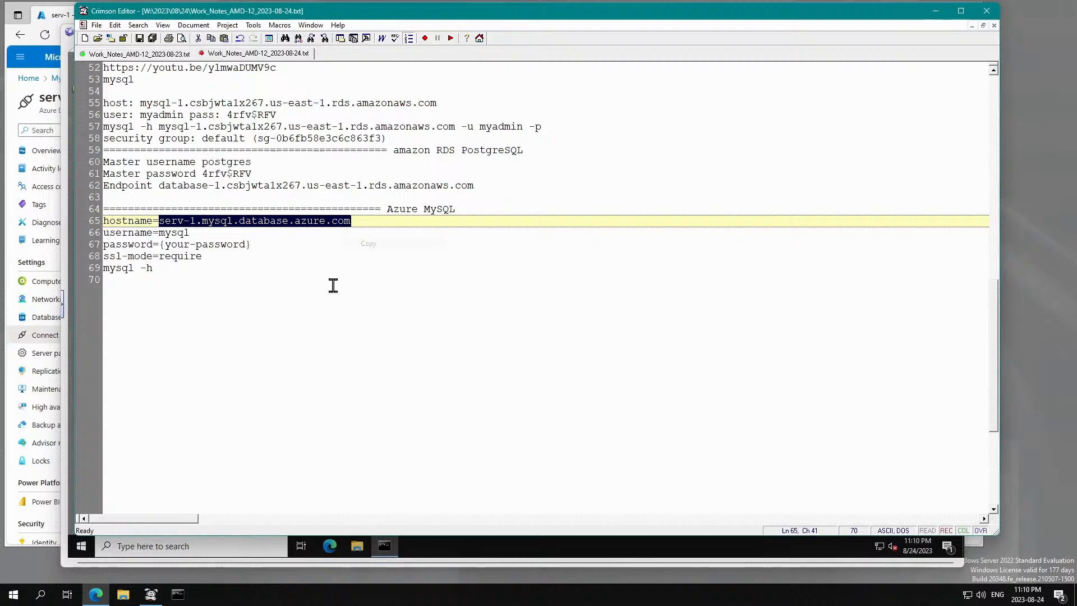
pyautogui.click(173, 278)
pyautogui.rightClick(169, 270)
pyautogui.click(166, 269)
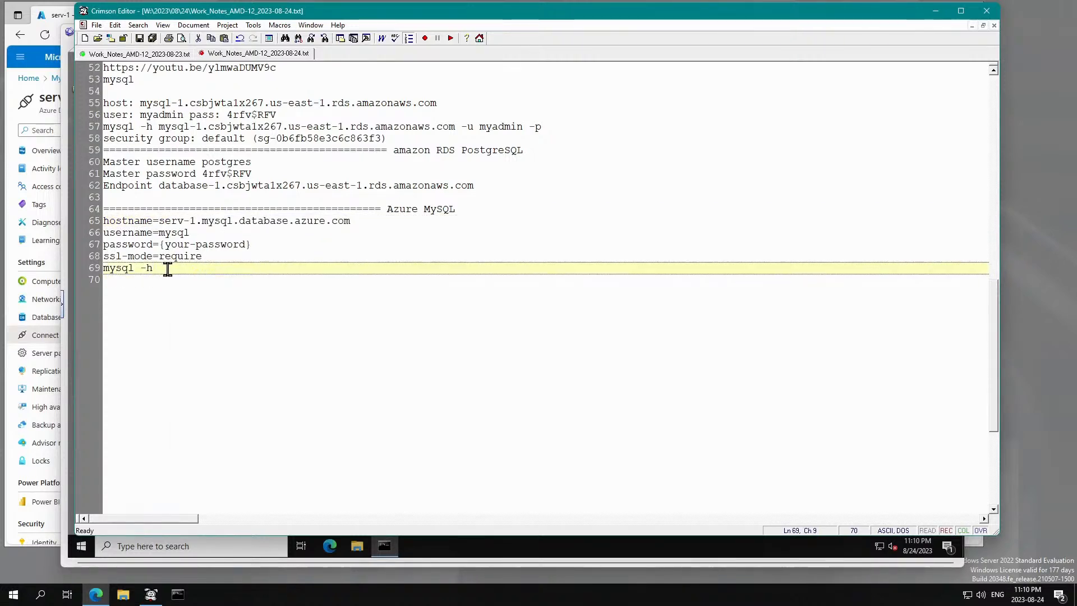
pyautogui.rightClick(178, 270)
pyautogui.click(217, 285)
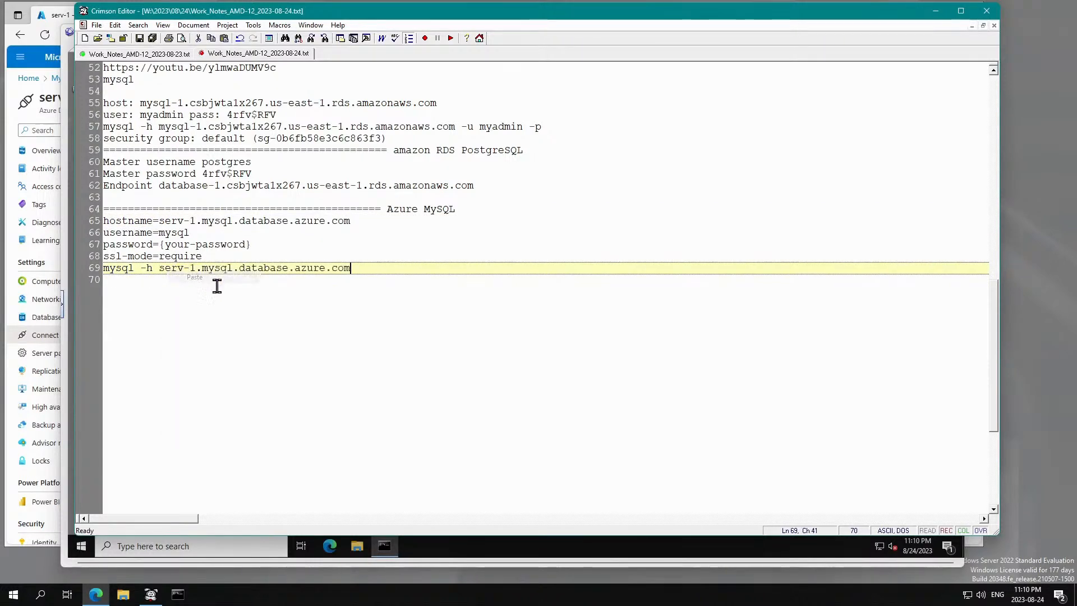
pyautogui.write('-u')
# - Copy the username mysql from line 66 and append it after -u, ending with -p
pyautogui.moveTo(159, 232); pyautogui.dragTo(189, 236)
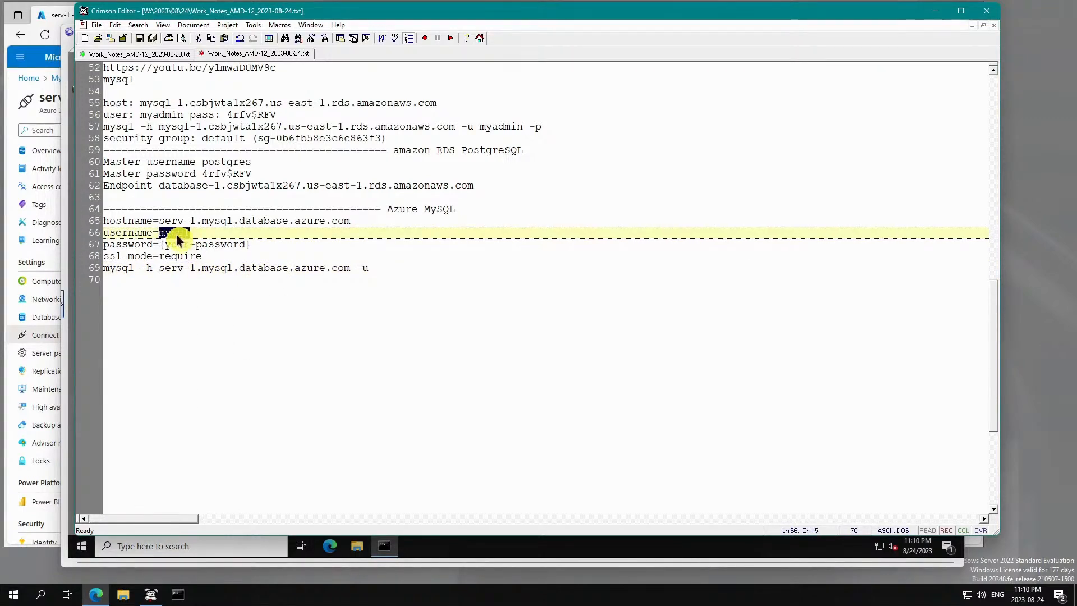
pyautogui.rightClick(176, 234)
pyautogui.click(221, 259)
pyautogui.click(378, 268)
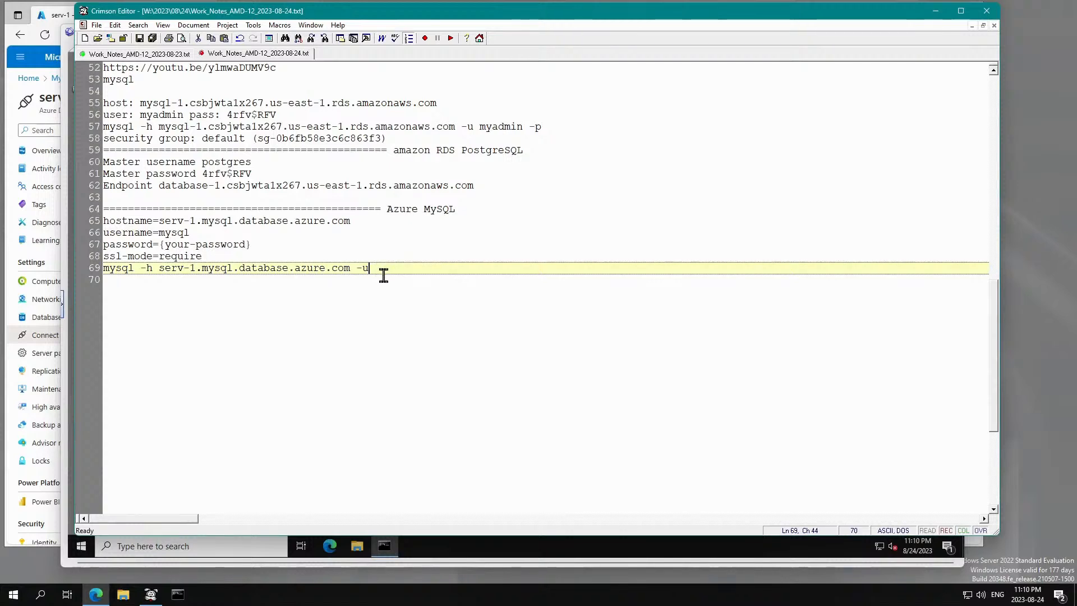
pyautogui.hotkey('ctrl', 'v')
pyautogui.write('-')
# - Copy the full mysql command on line 69, save the notes, and minimize Crimson Editor
pyautogui.press('Home')
pyautogui.hotkey('shift', 'End')
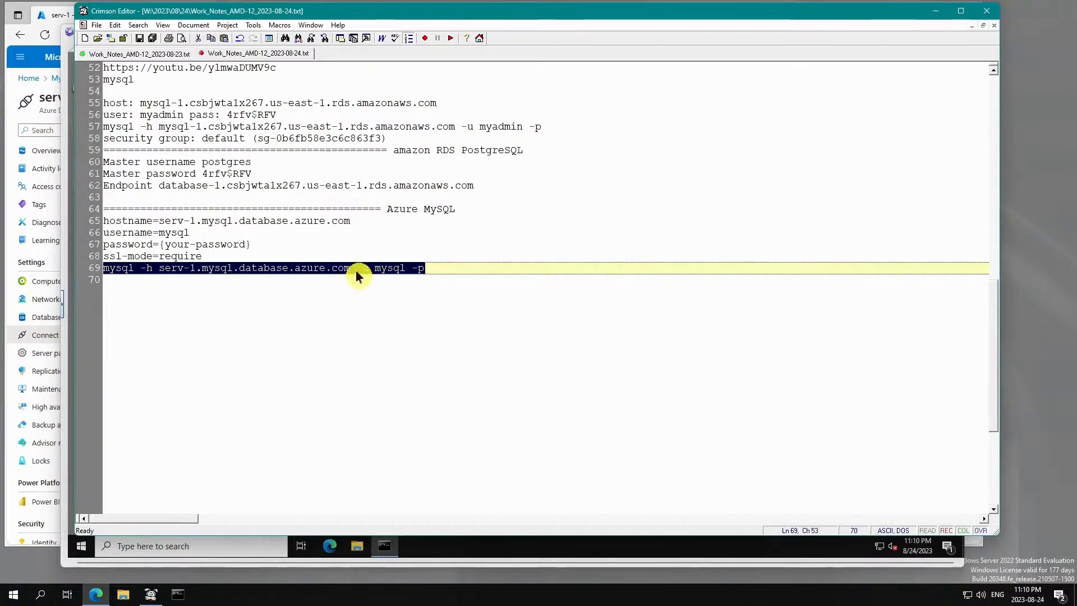
pyautogui.rightClick(355, 268)
pyautogui.click(384, 287)
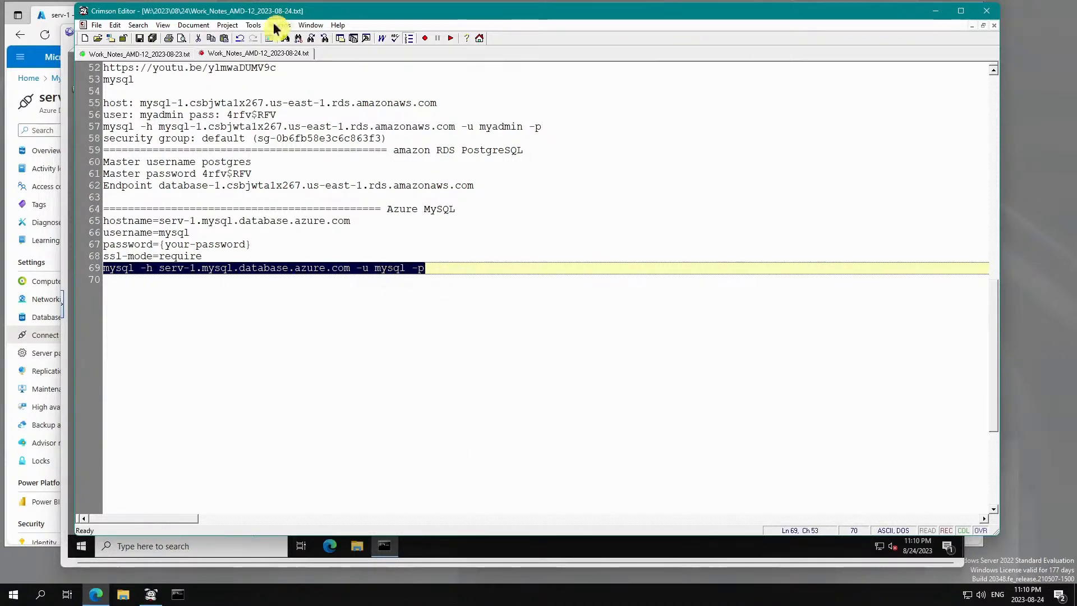
pyautogui.click(139, 39)
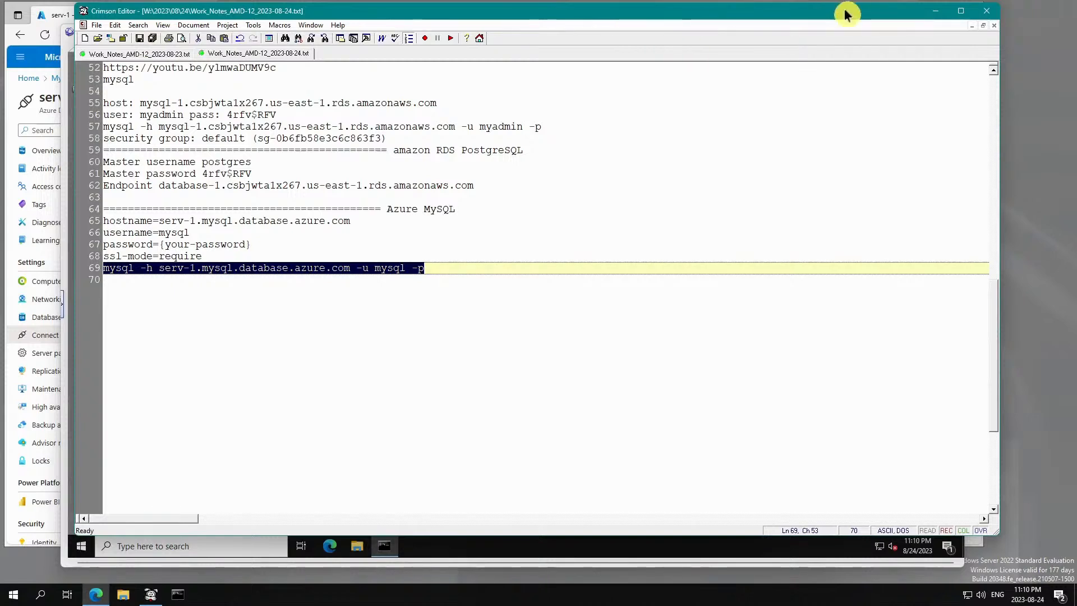
pyautogui.click(937, 6)
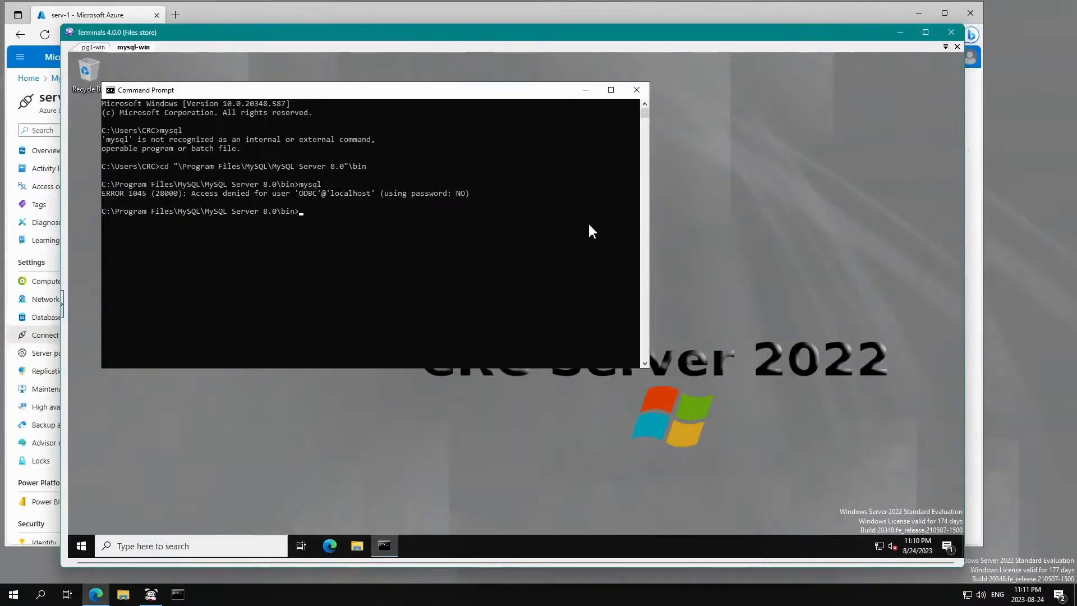
# - Connect to serv-1.mysql.database.azure.com as user mysql with the account password, then type show databases;
pyautogui.rightClick(346, 265)
pyautogui.press('Return')
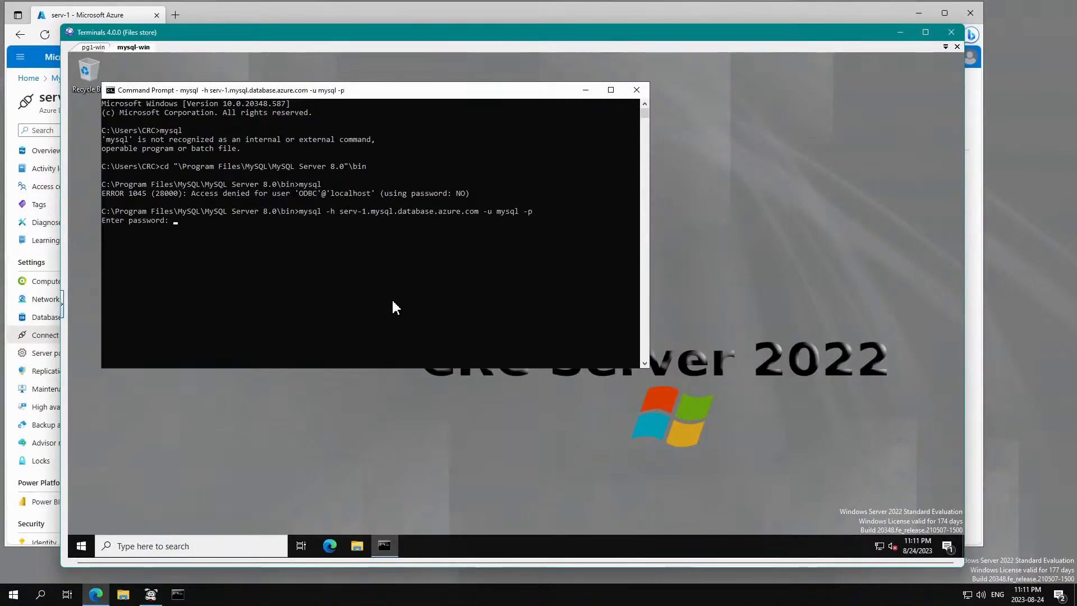
pyautogui.write('********')
pyautogui.press('Return')
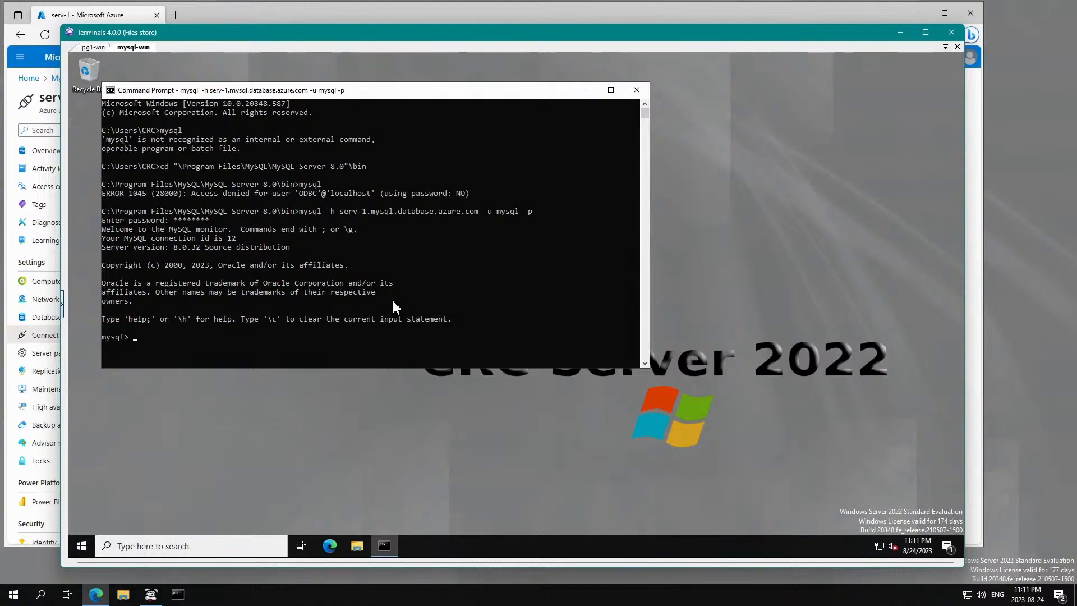
pyautogui.write('show databases;')
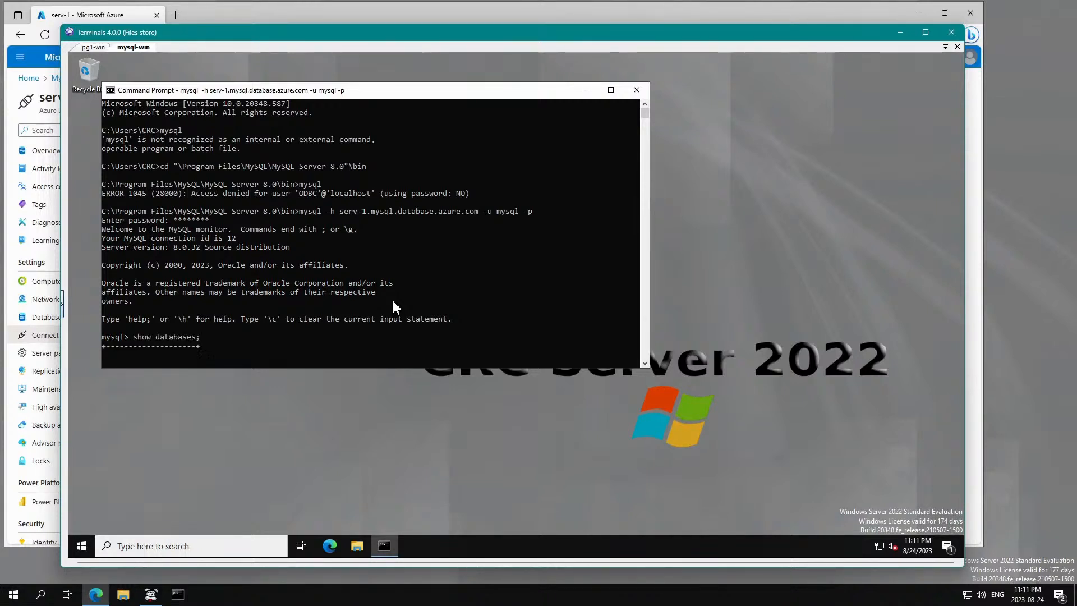
# - Run show databases; to list the databases on the serv-1 MySQL server
pyautogui.press('Return')
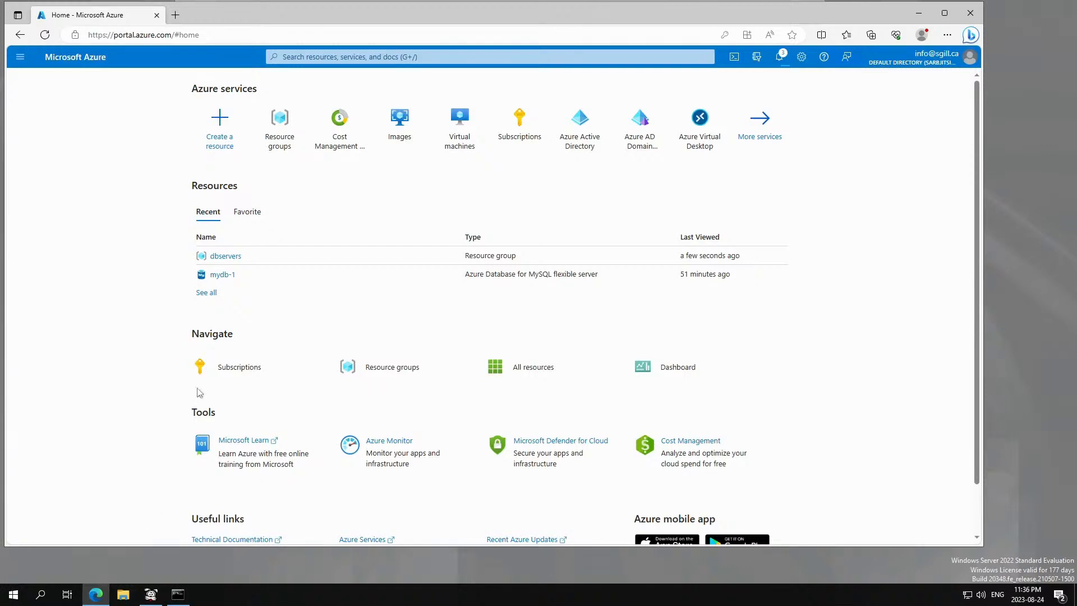
# - From the dbservers resource group, search the Marketplace for sql database and open the SQL Database offering
pyautogui.click(234, 256)
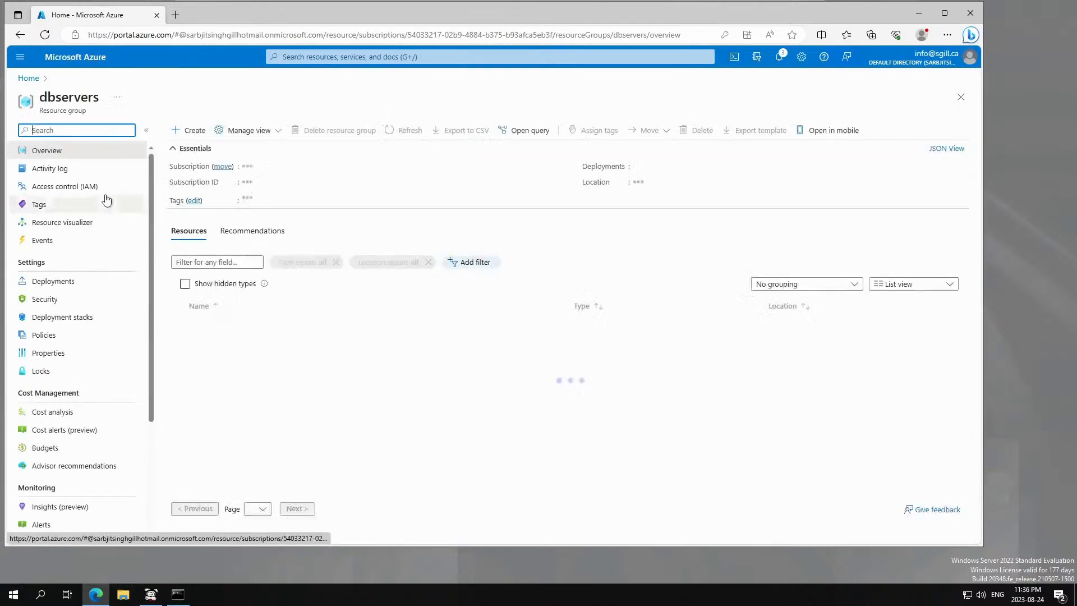
pyautogui.click(203, 131)
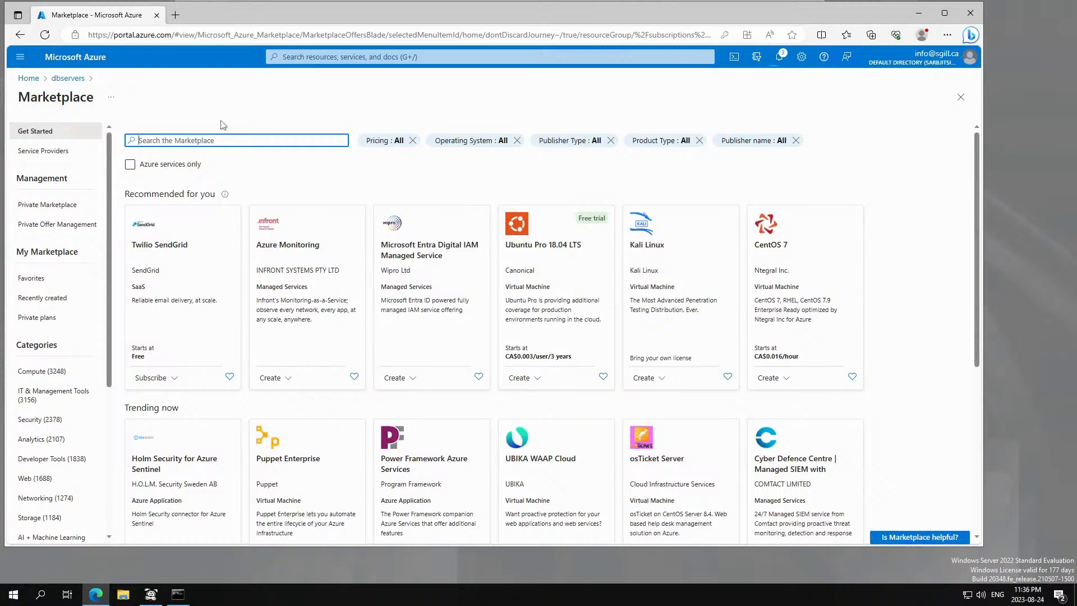
pyautogui.write('SQL')
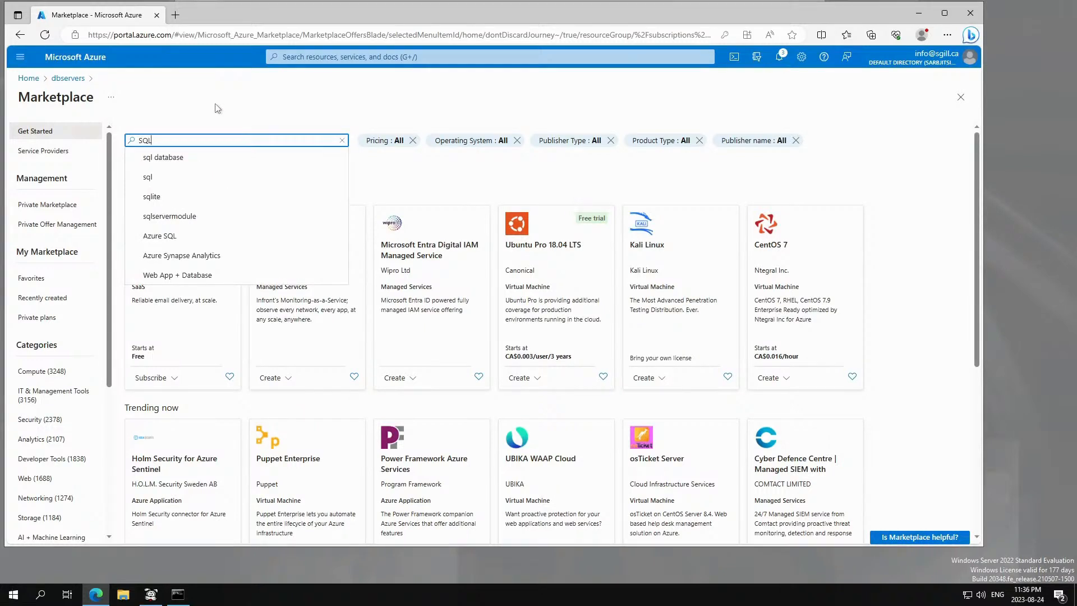
pyautogui.click(175, 157)
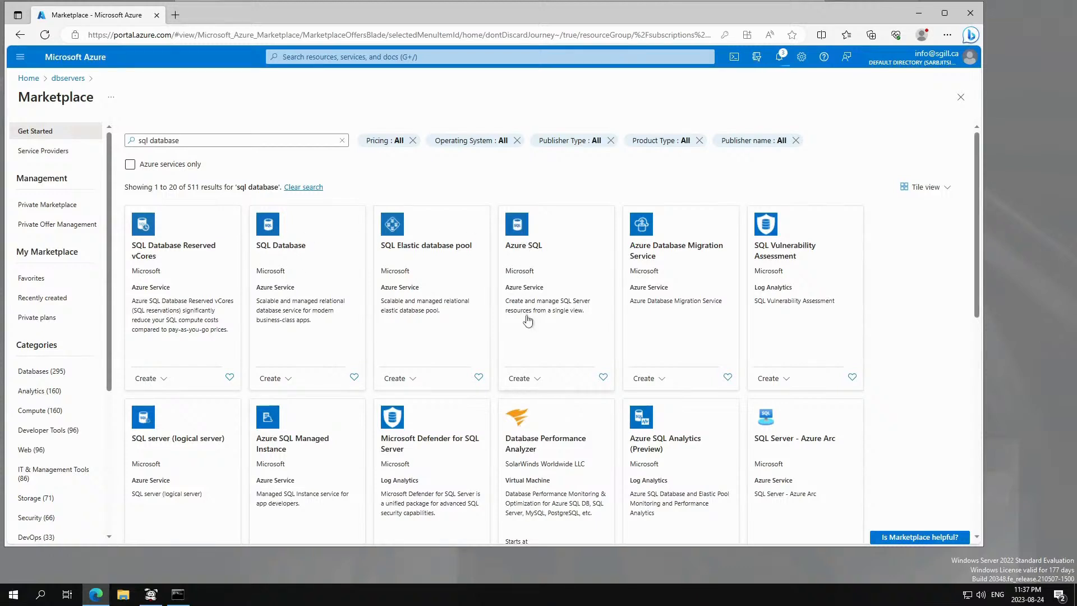
pyautogui.click(270, 227)
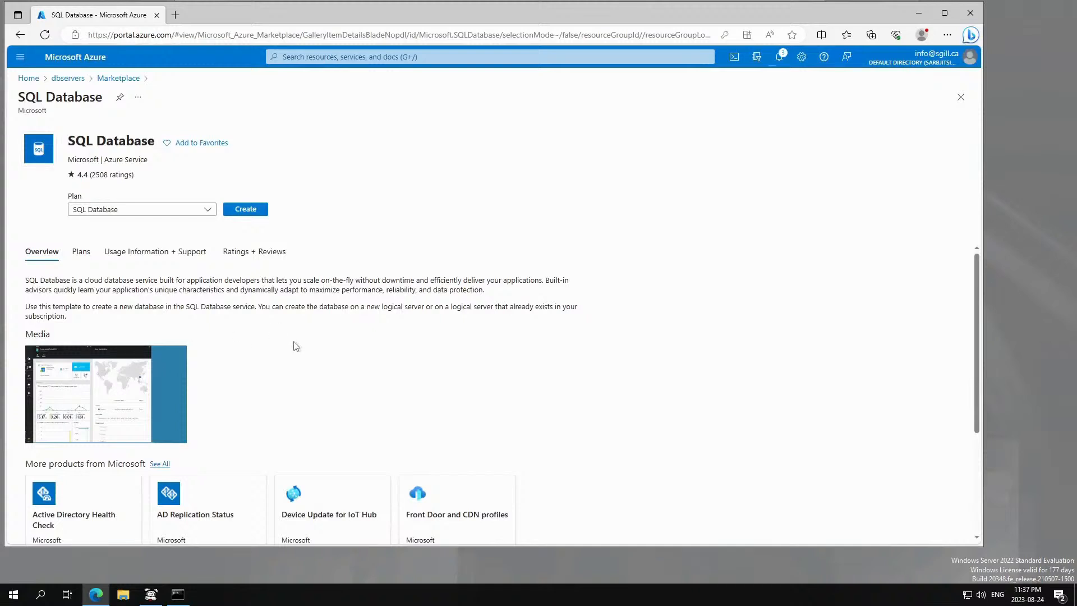
# - Start a SQL Database named sql-1 and find that the Server list is empty
pyautogui.click(256, 211)
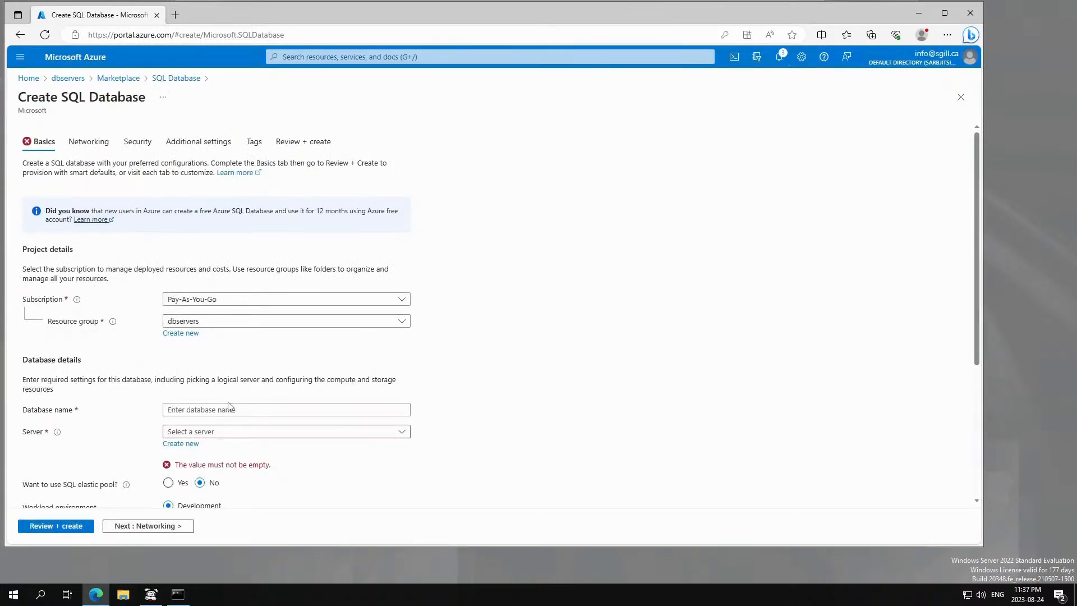
pyautogui.click(228, 406)
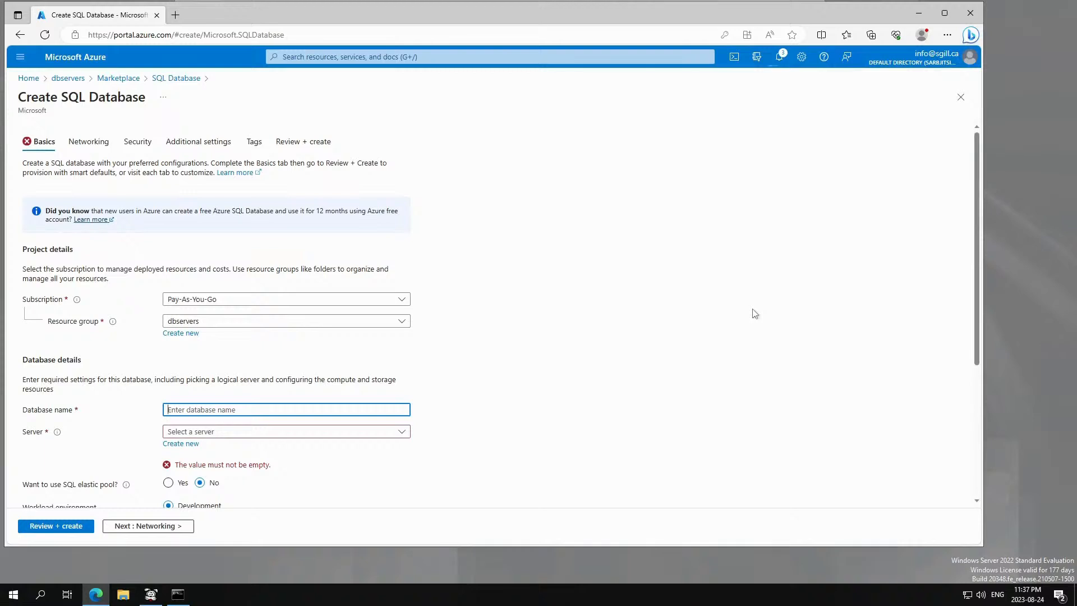
pyautogui.write('SQ')
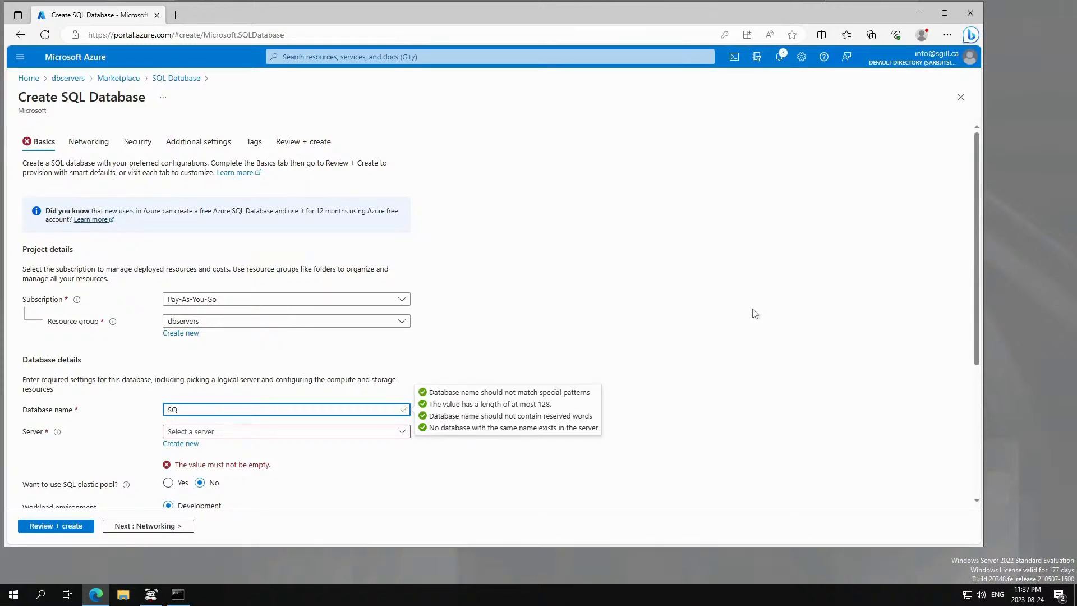
pyautogui.press('BackSpace')
pyautogui.press('BackSpace')
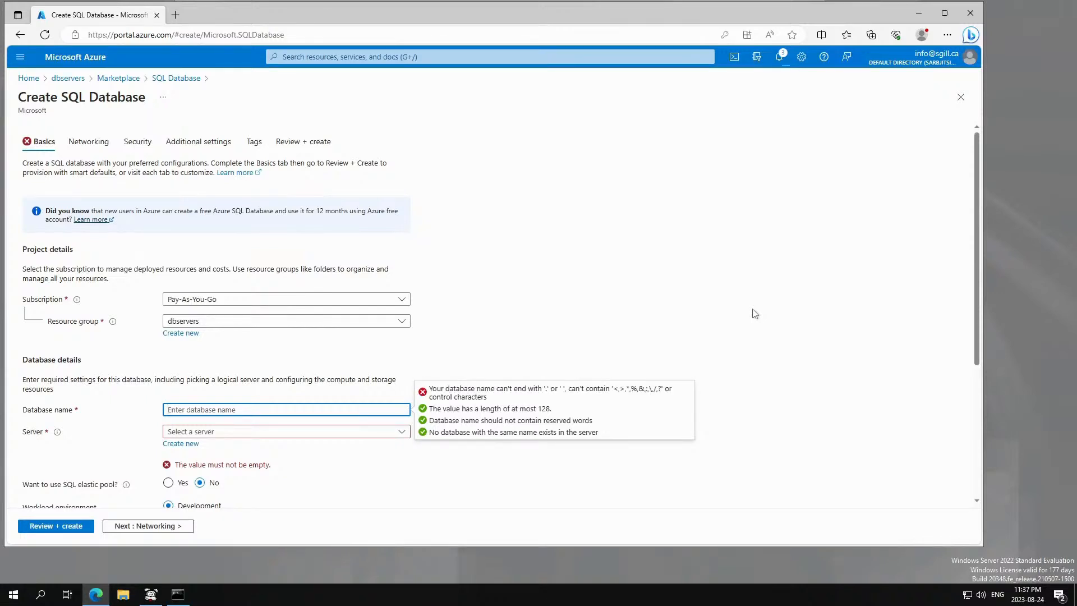
pyautogui.write('sql-1')
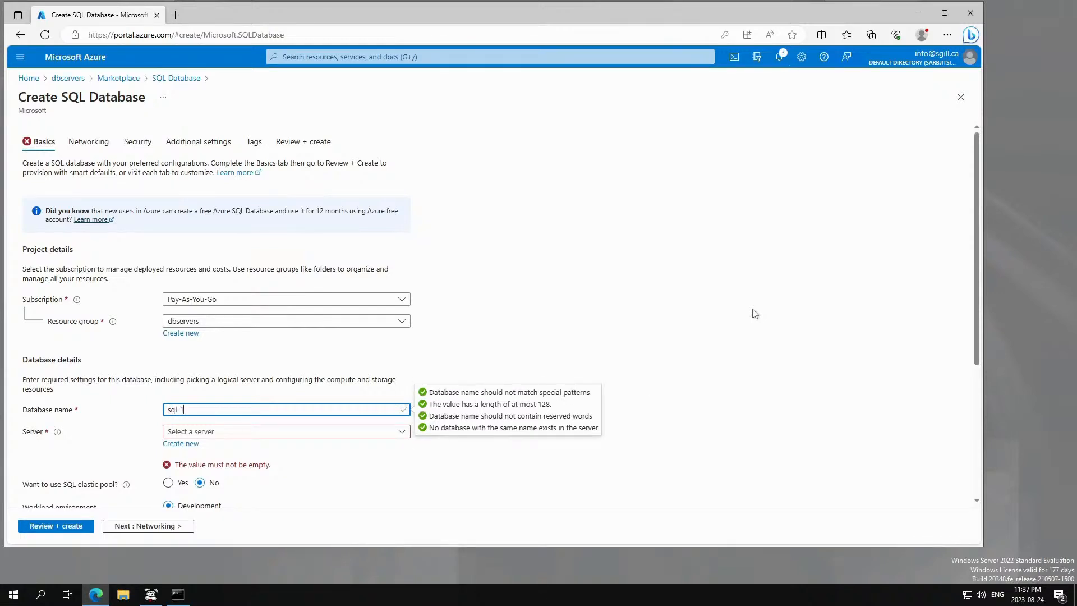
pyautogui.click(229, 433)
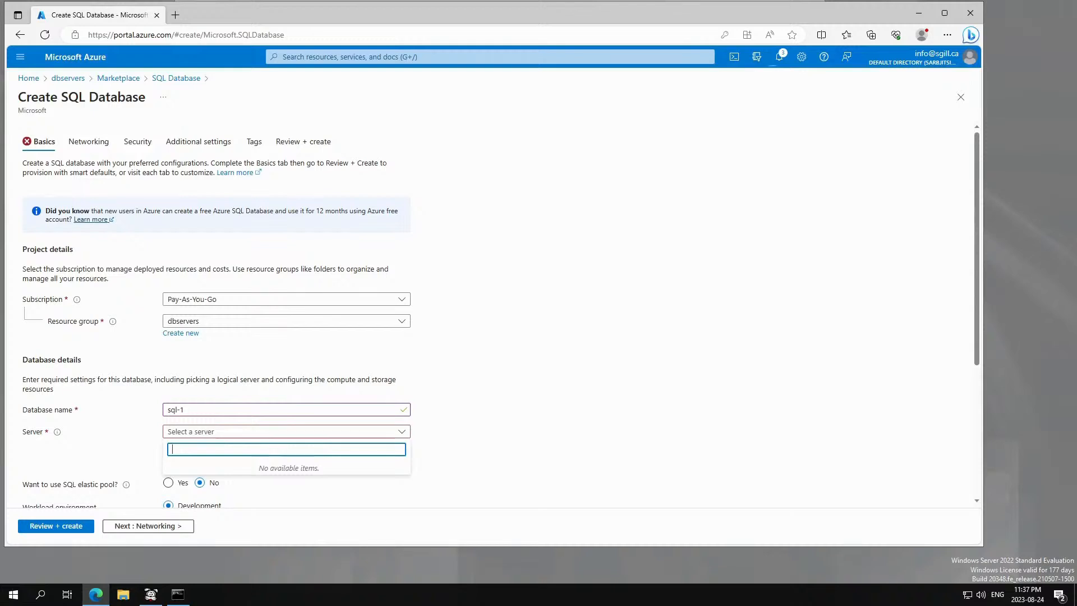
pyautogui.click(416, 479)
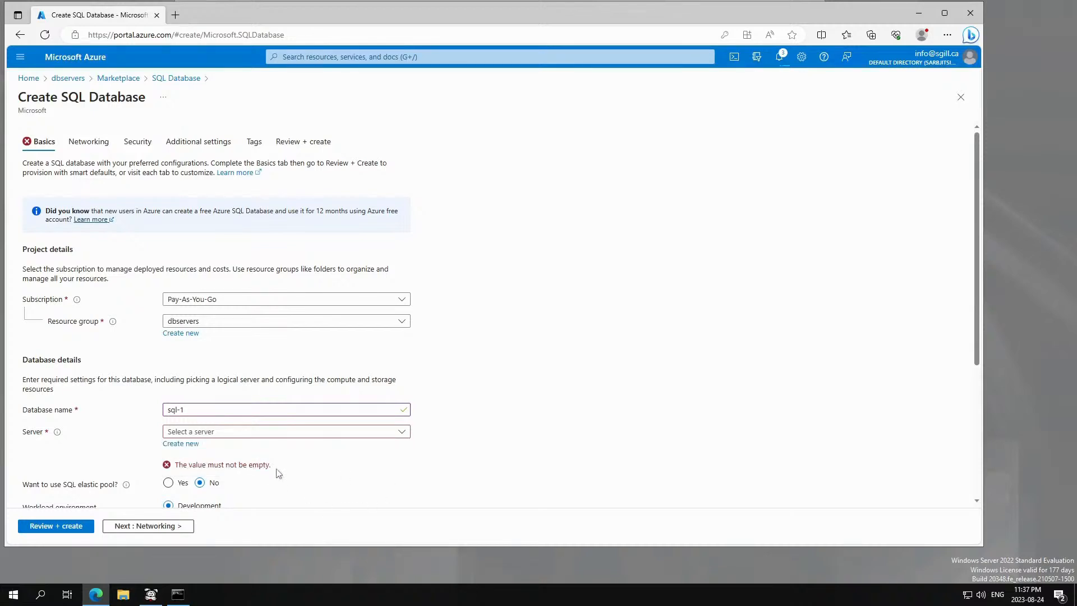
# - Start a new server for the database and switch it to SQL authentication
pyautogui.click(193, 444)
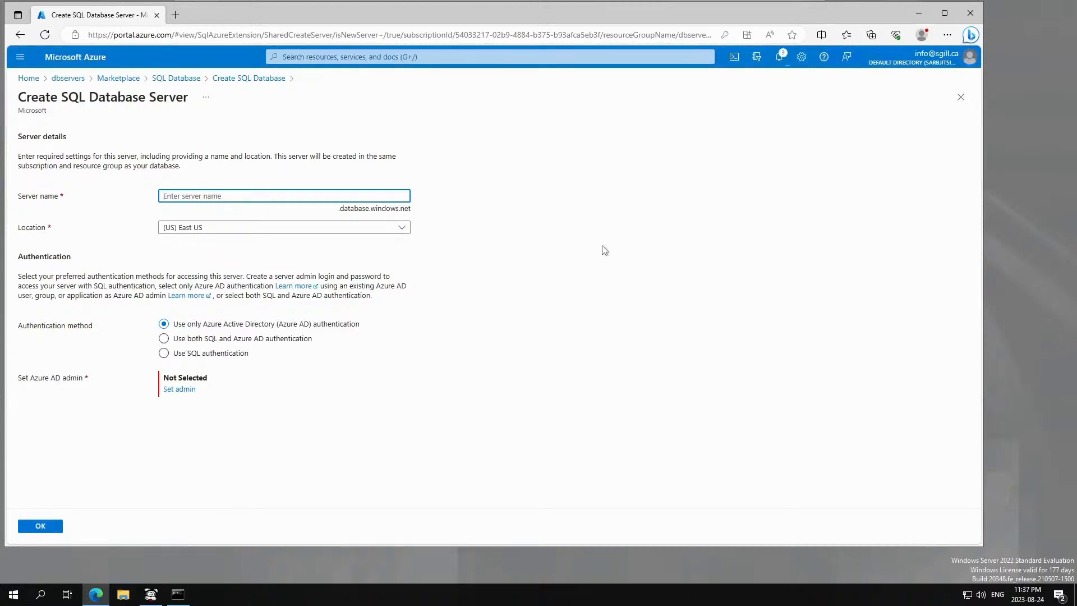
pyautogui.write('crc')
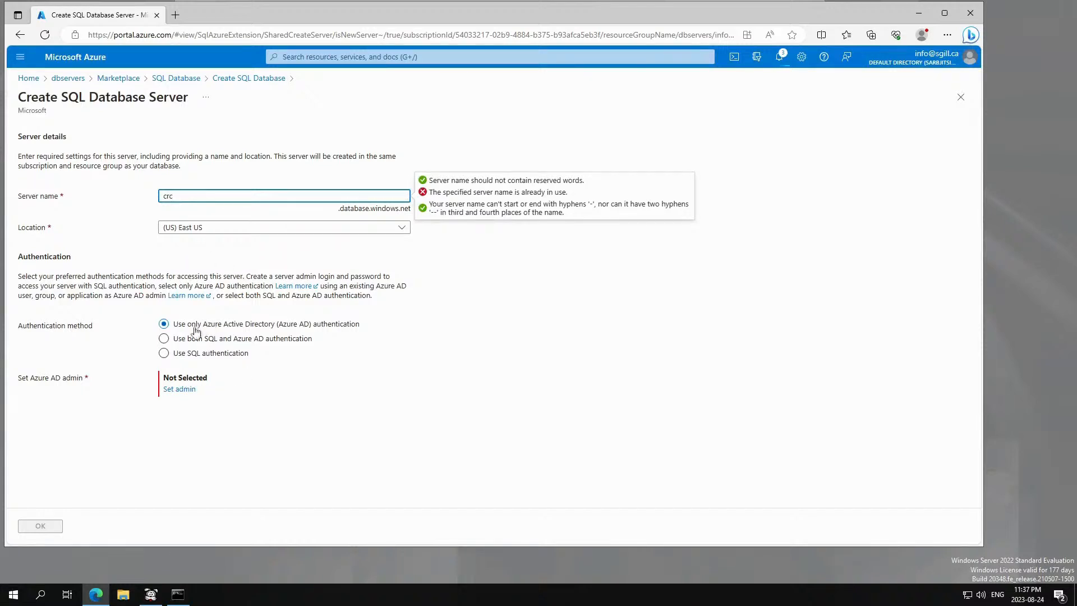
pyautogui.click(224, 360)
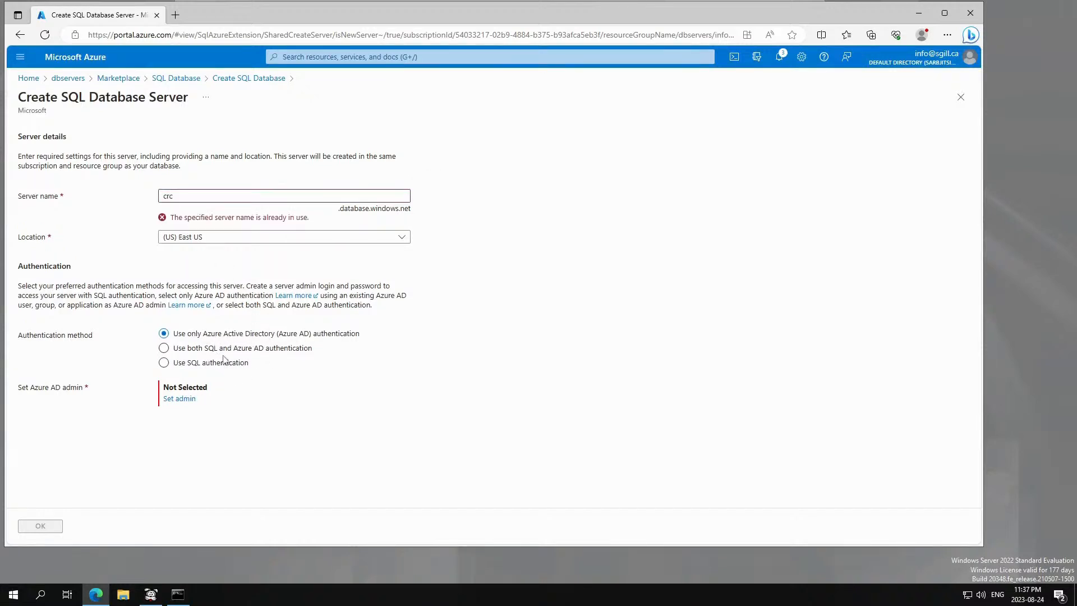
pyautogui.moveTo(173, 363); pyautogui.dragTo(199, 366)
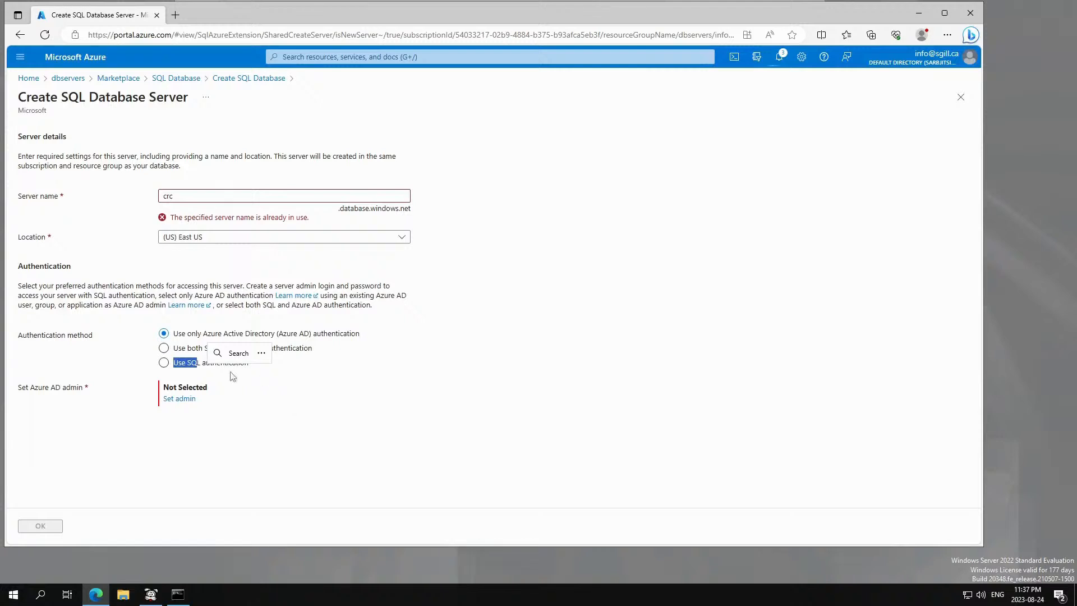
pyautogui.click(165, 364)
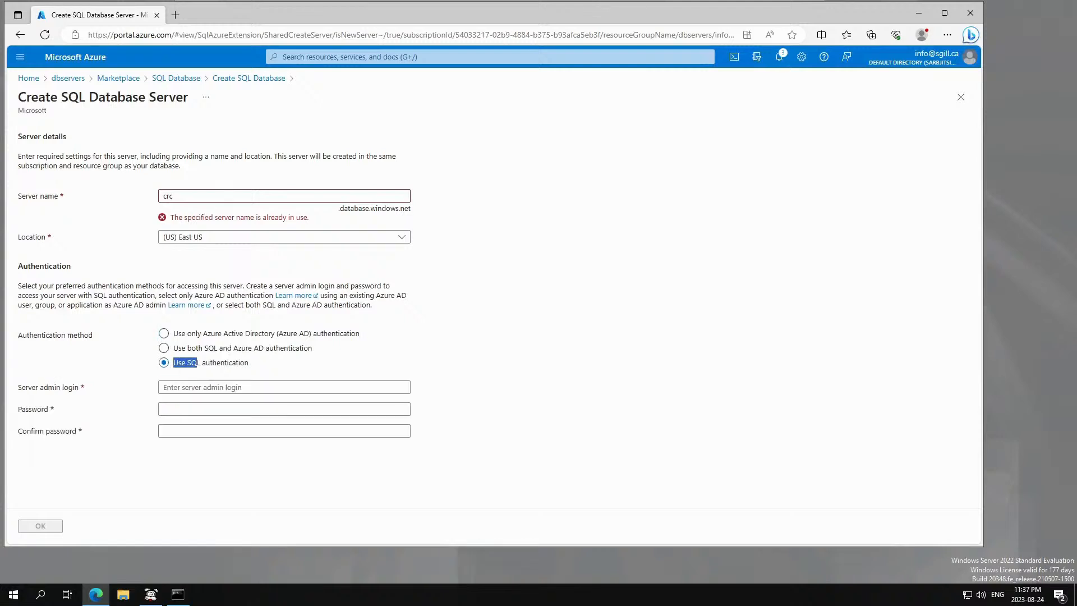
# - Enter the server admin login and the matching password twice
pyautogui.click(250, 390)
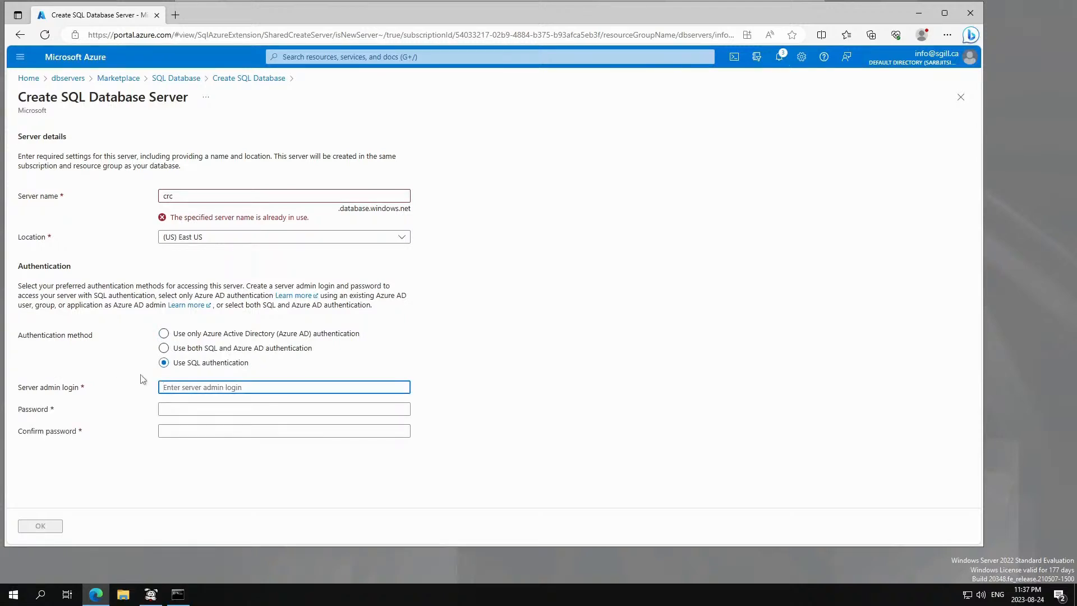
pyautogui.write('sys')
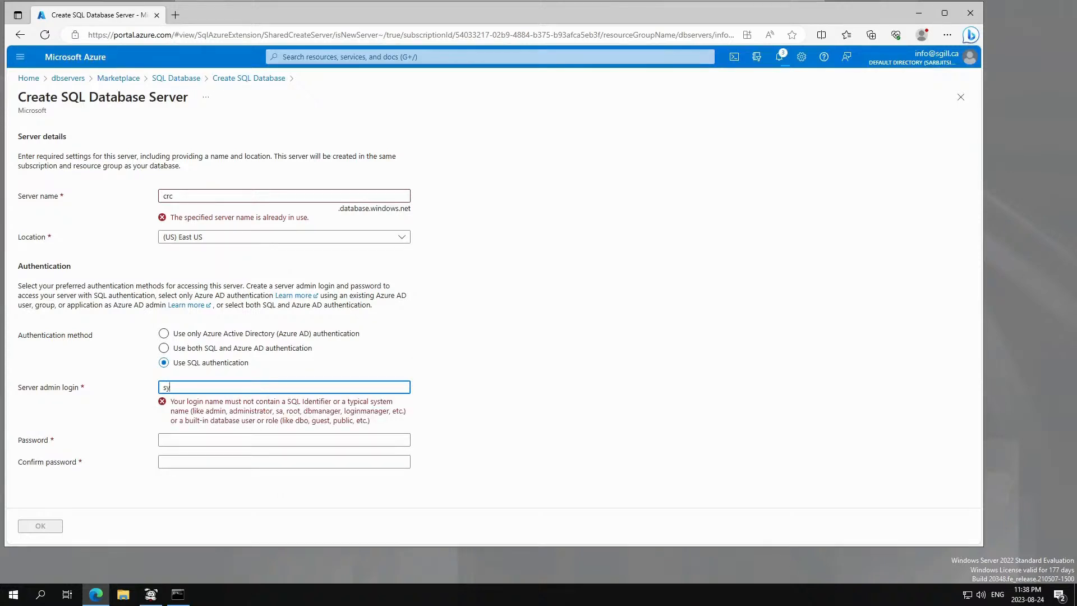
pyautogui.press('BackSpace')
pyautogui.write('crc')
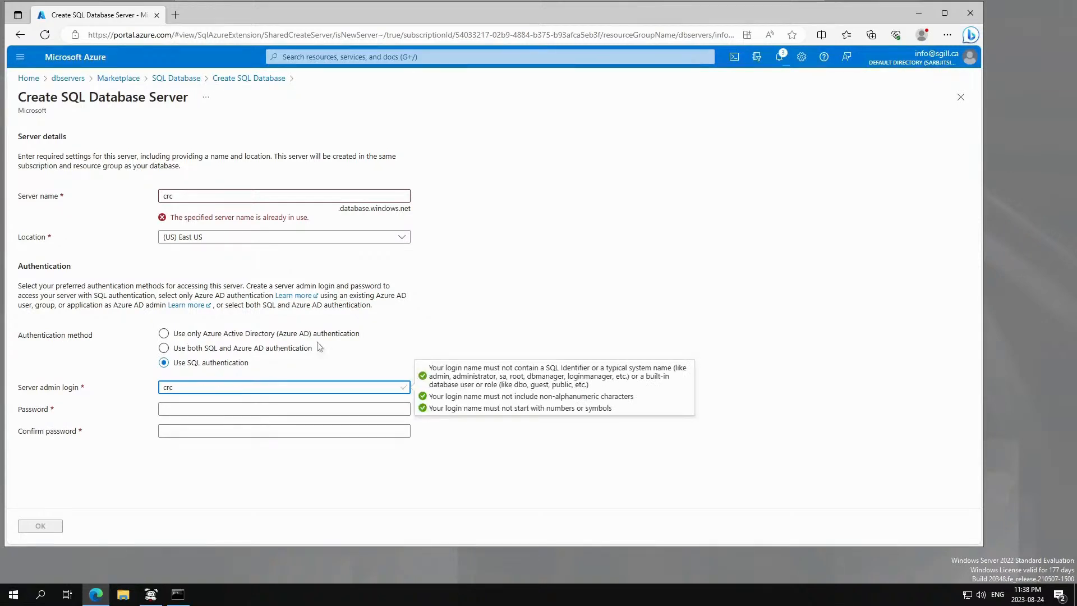
pyautogui.click(170, 413)
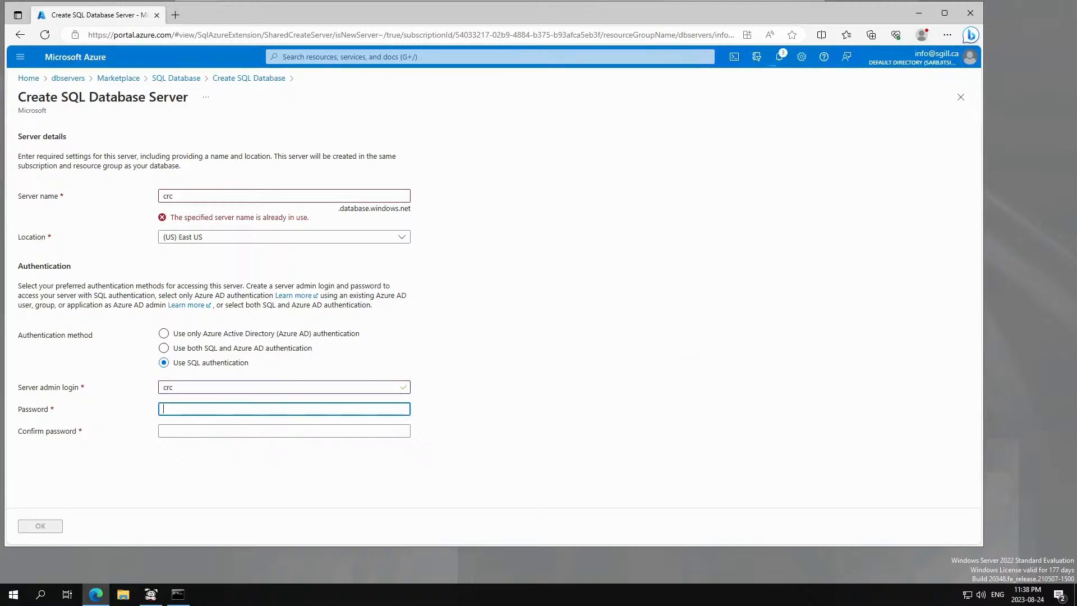
pyautogui.write('••')
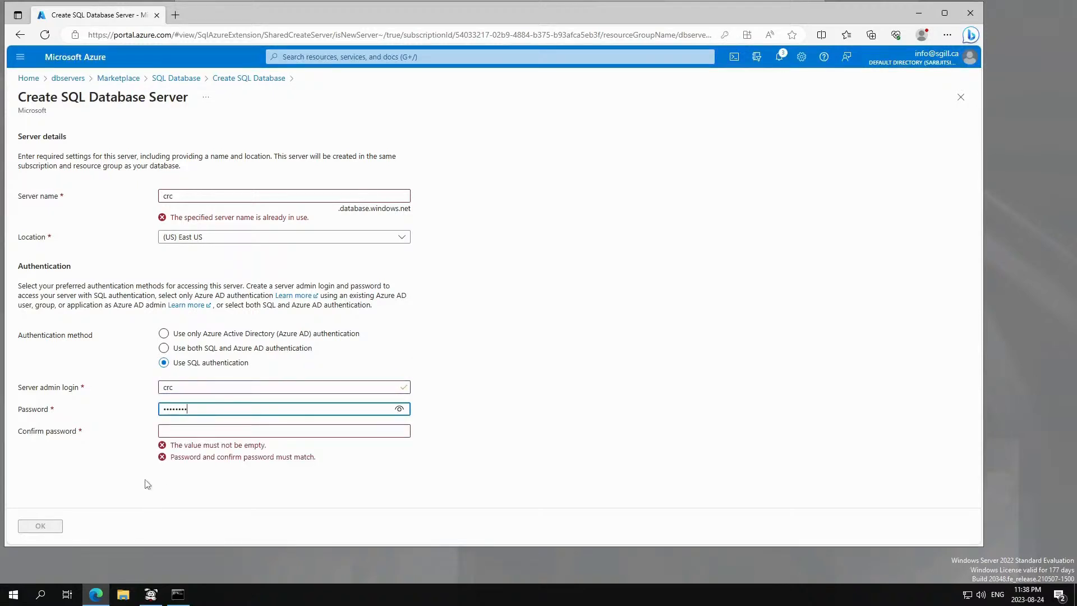
pyautogui.click(163, 431)
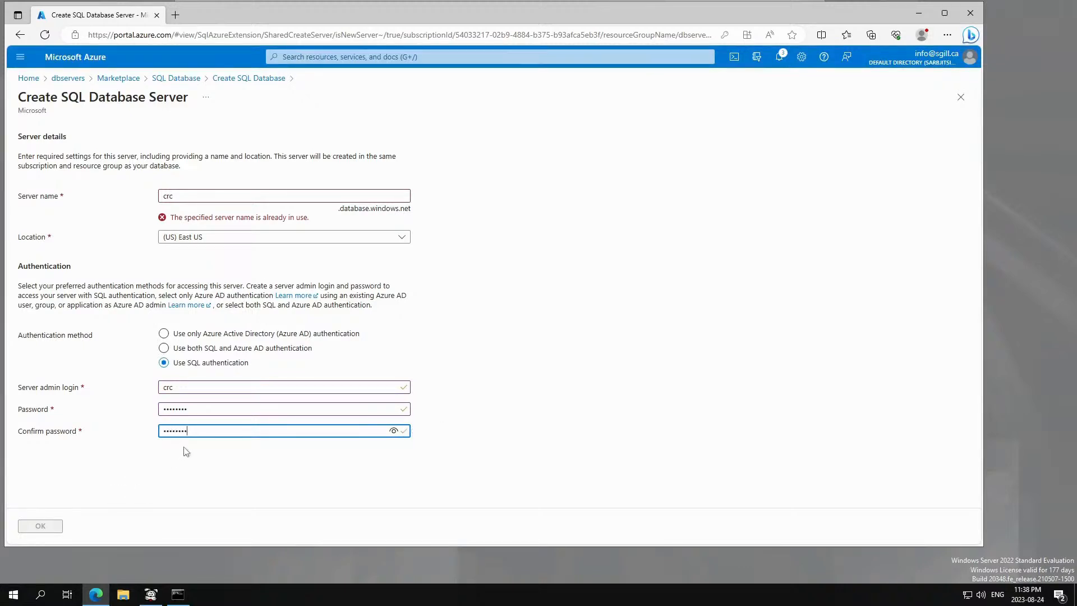
pyautogui.click(42, 527)
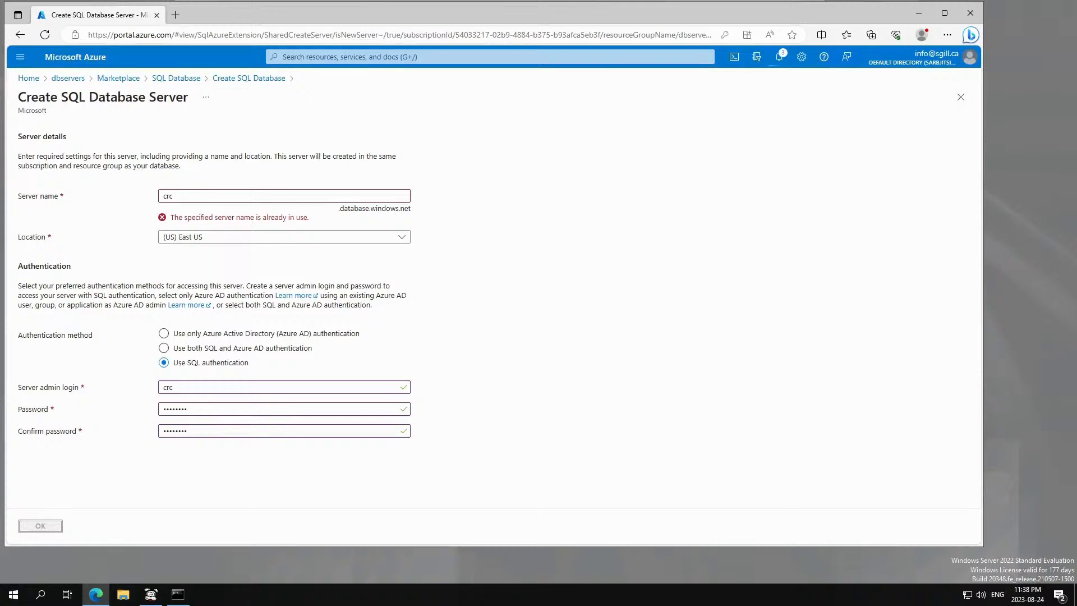
# - Name the server crcsql-1 and confirm the new server settings
pyautogui.click(200, 197)
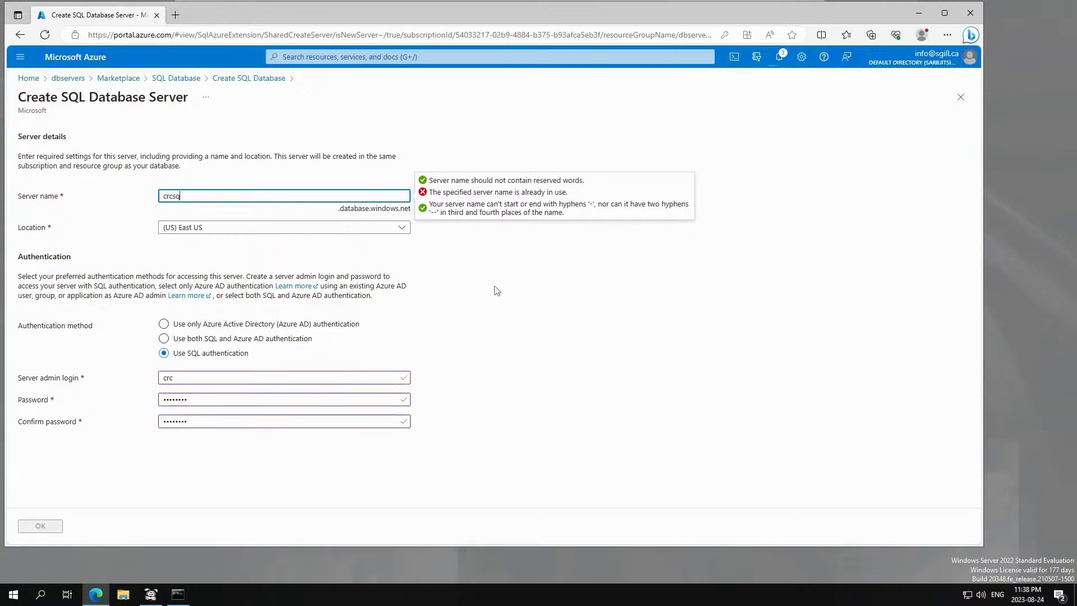
pyautogui.write('sql')
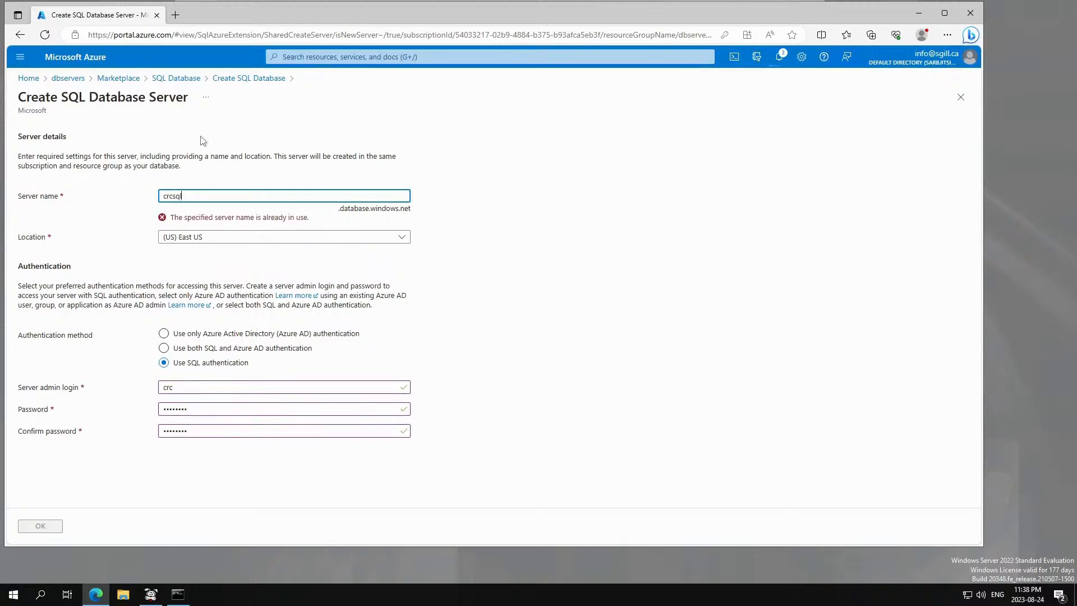
pyautogui.write('-1')
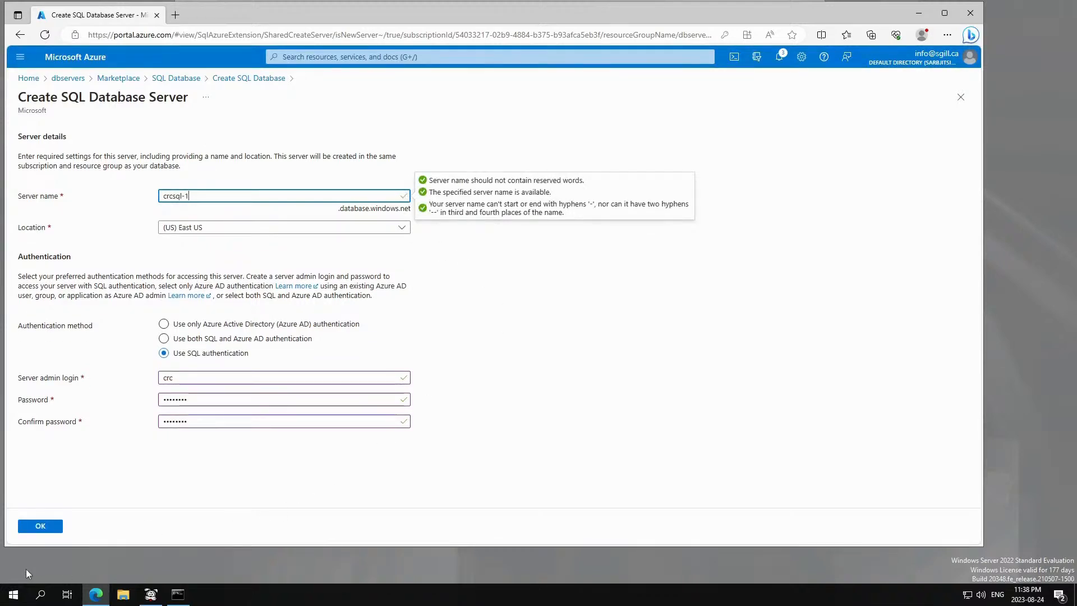
pyautogui.click(40, 526)
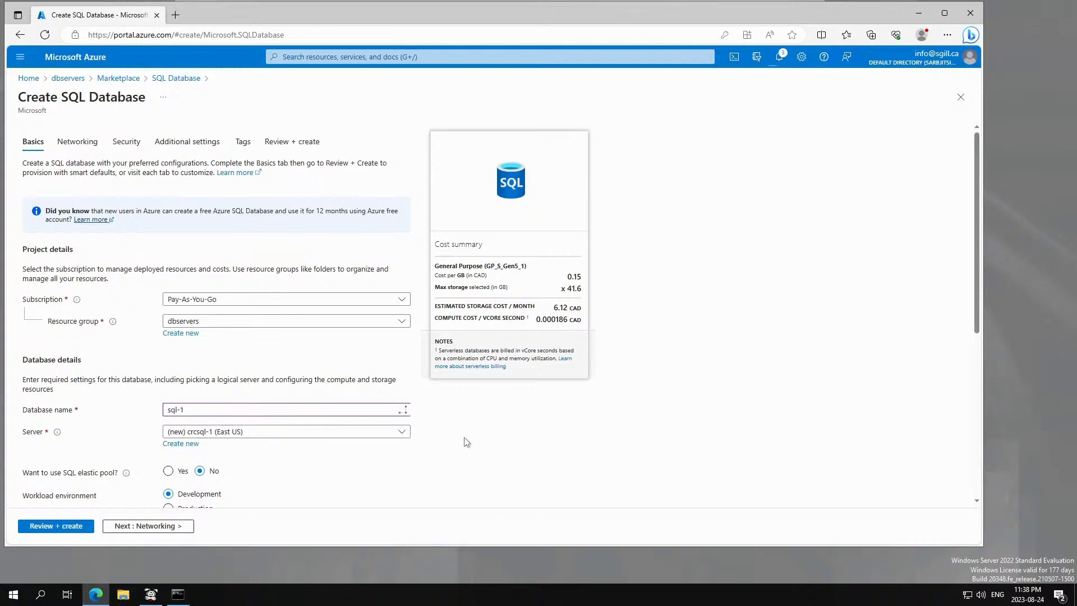
# - Choose locally-redundant backup storage for sql-1 and go to the Review + create summary
pyautogui.scroll(-1, 467, 441)
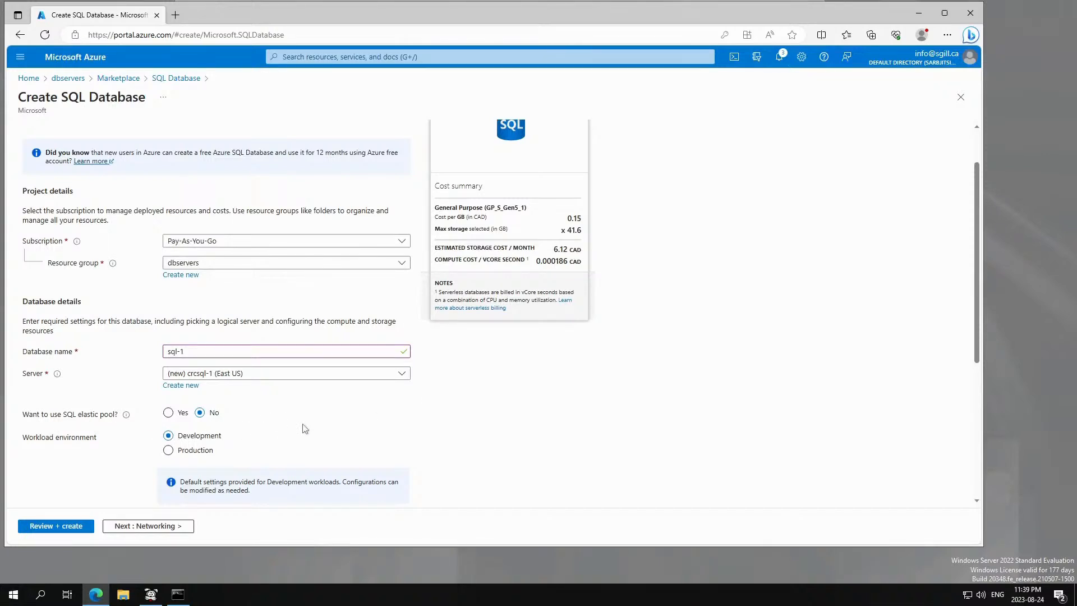
pyautogui.scroll(-2, 305, 432)
pyautogui.scroll(-1, 317, 446)
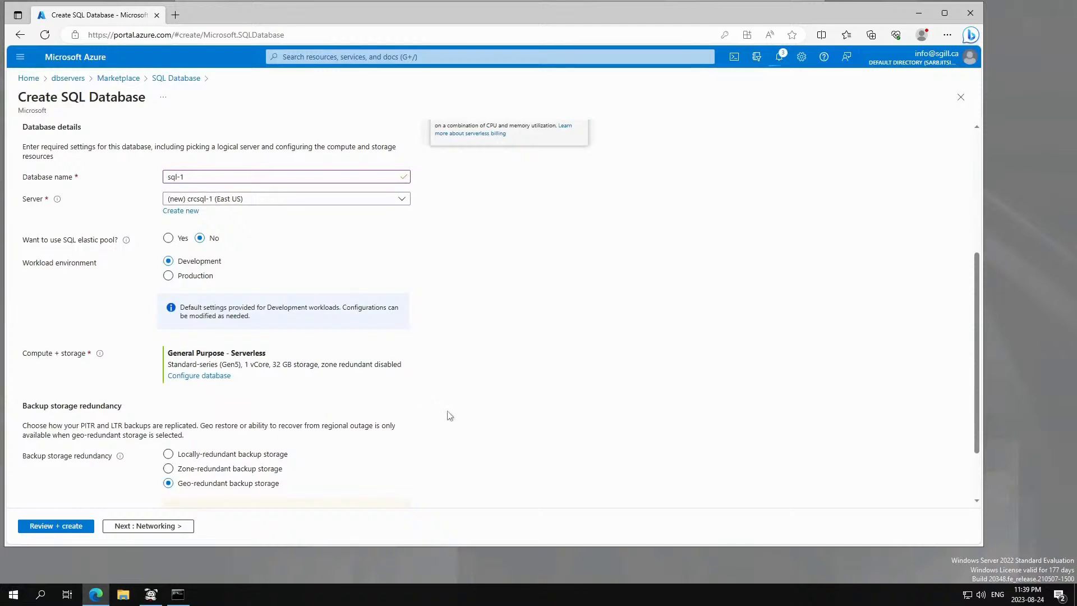
pyautogui.scroll(-1, 449, 416)
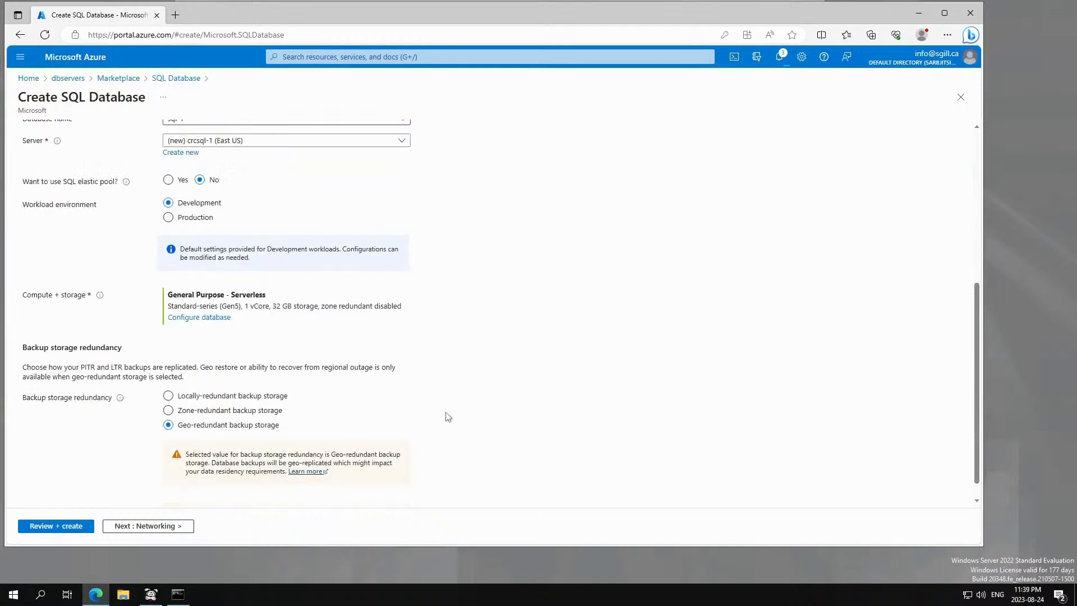
pyautogui.click(215, 397)
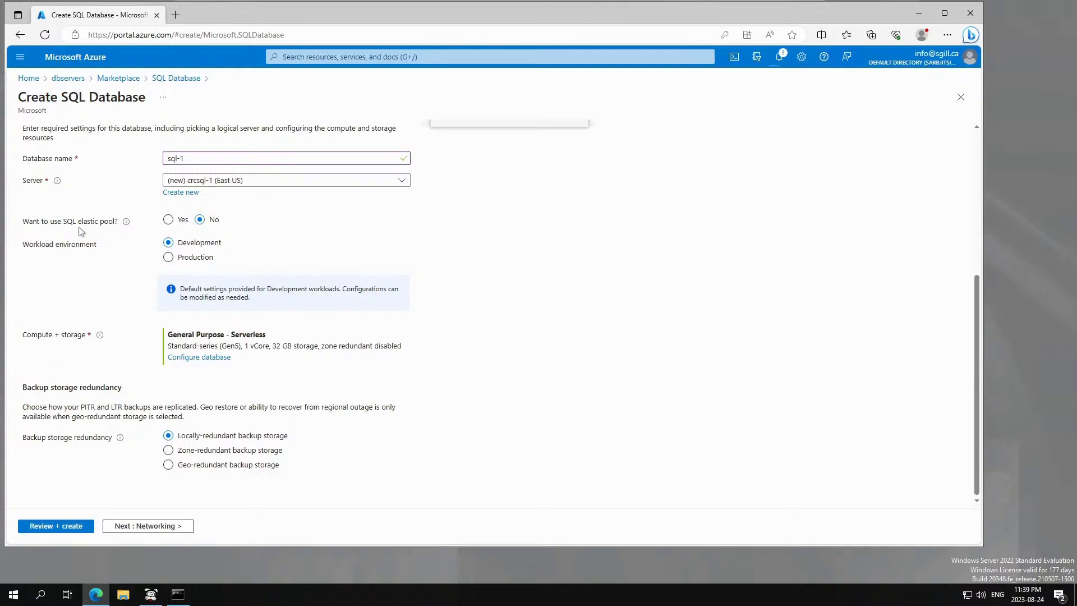
pyautogui.moveTo(99, 335)
pyautogui.scroll(2, 473, 365)
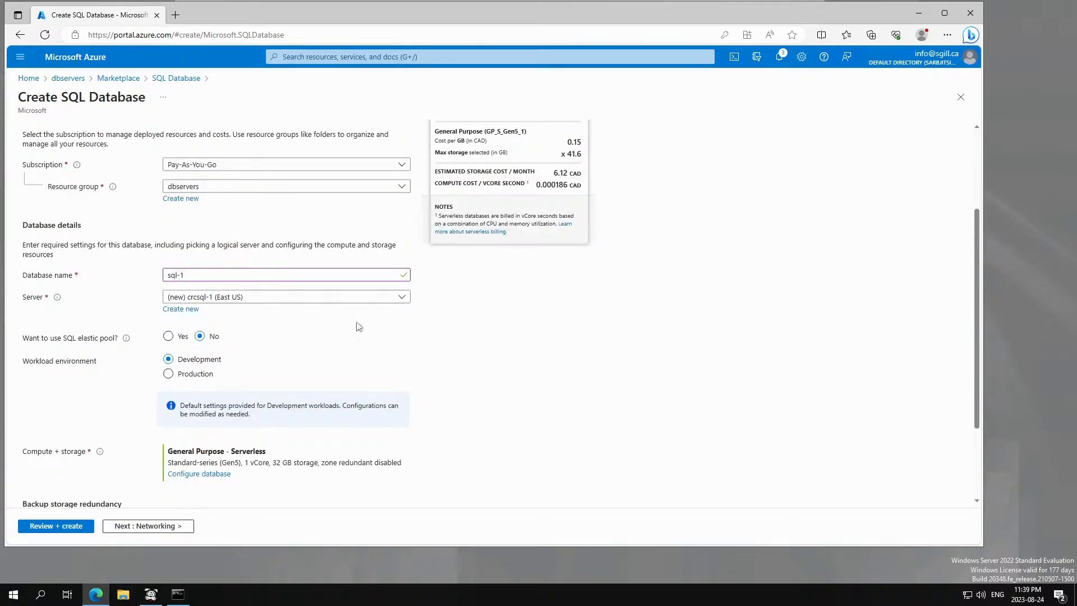
pyautogui.scroll(-2, 455, 349)
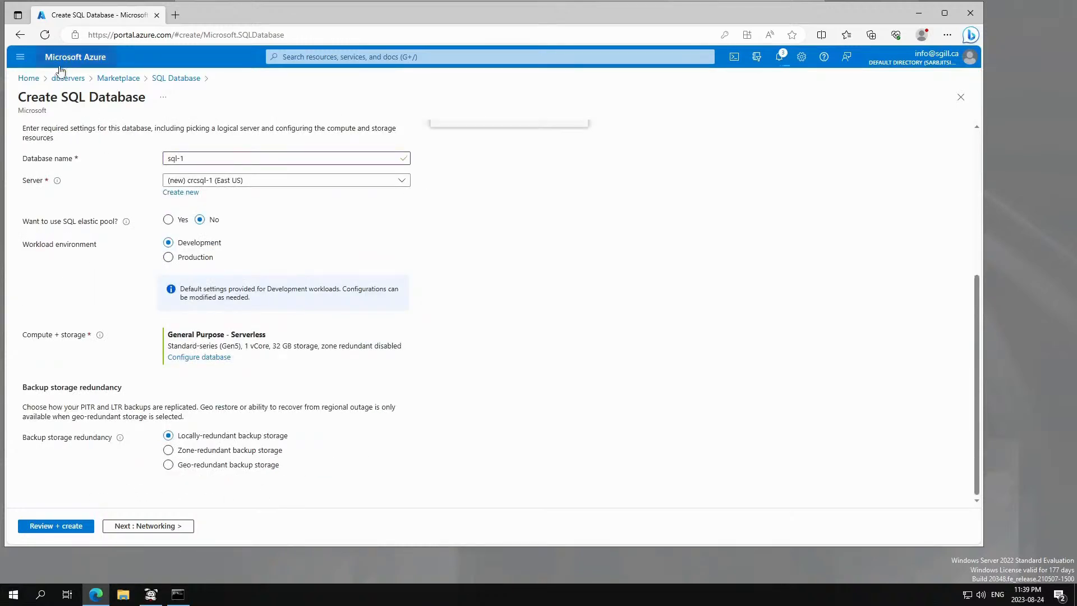
pyautogui.click(53, 526)
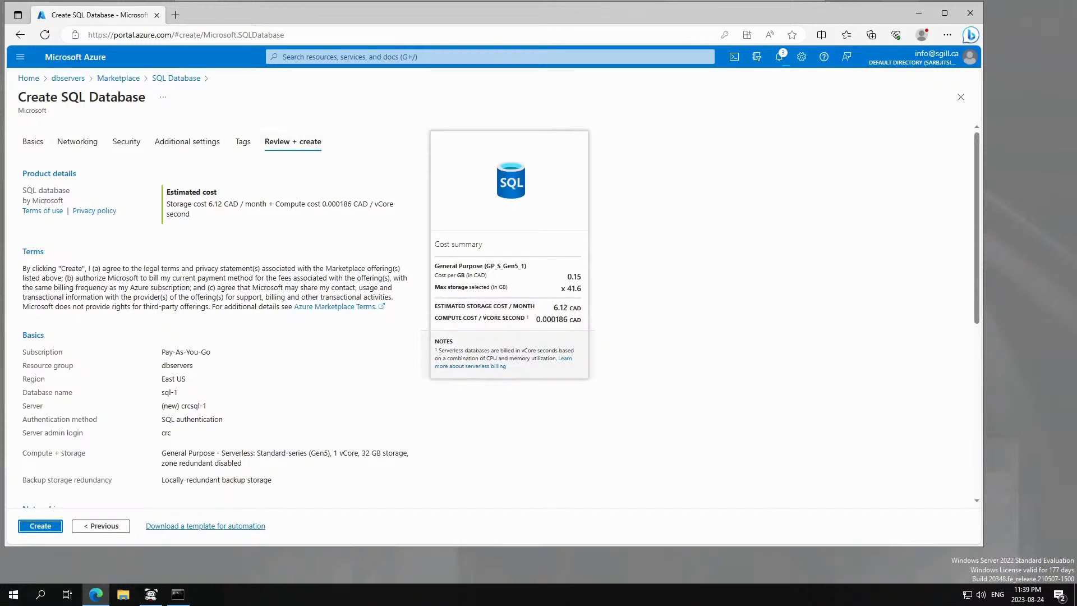
# - Review the summary and create the sql-1 database with its new crcsql-1 server
pyautogui.scroll(-2, 307, 374)
pyautogui.scroll(-4, 307, 375)
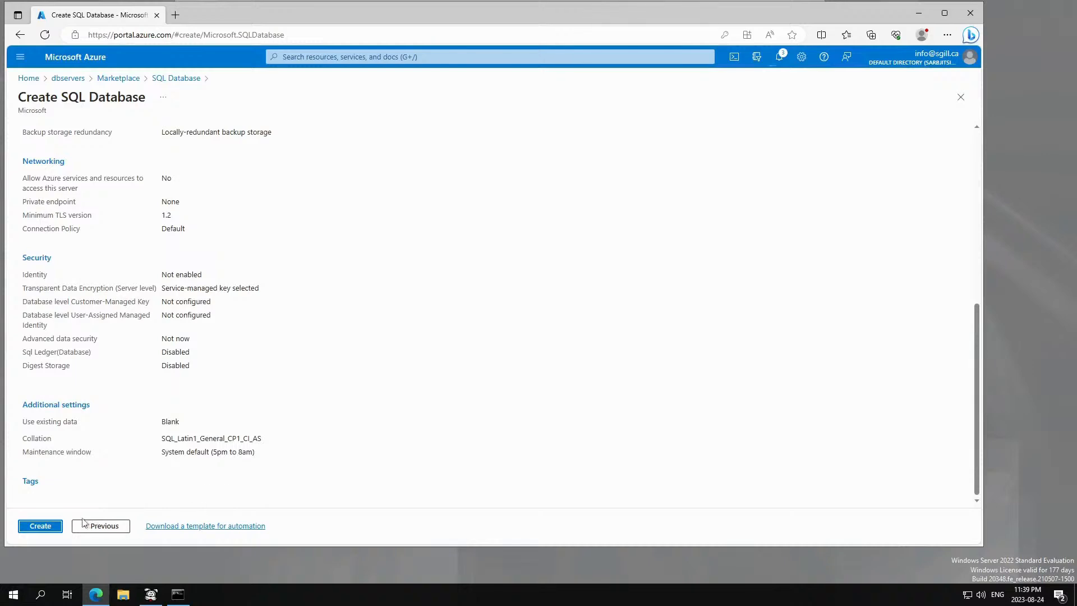
pyautogui.click(48, 530)
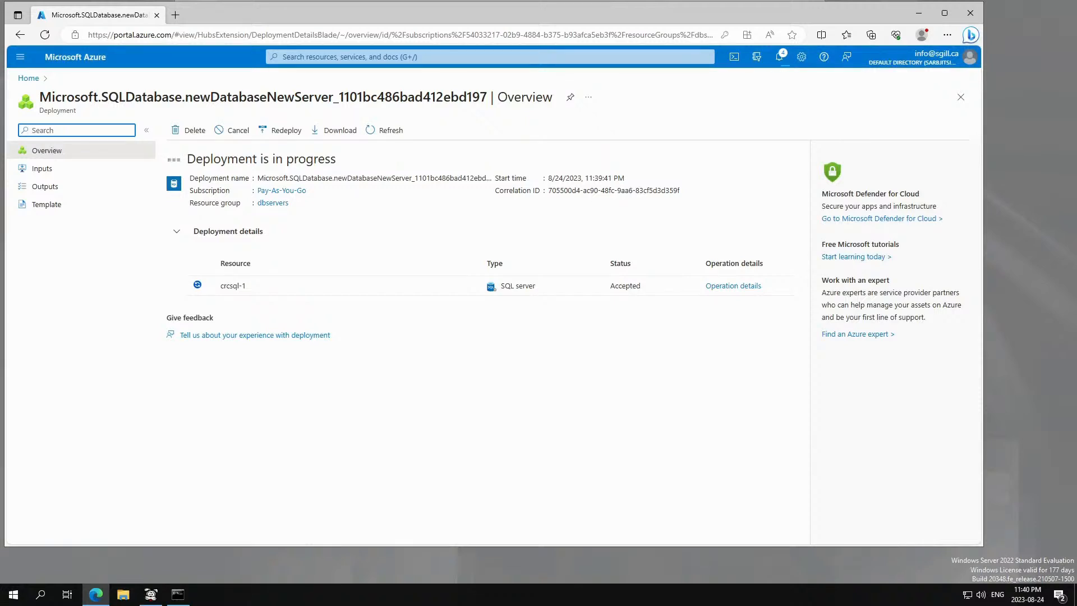
# - Close the browser on the pg1-win session and switch to the sql-win remote session
pyautogui.hotkey('alt', 'Tab')
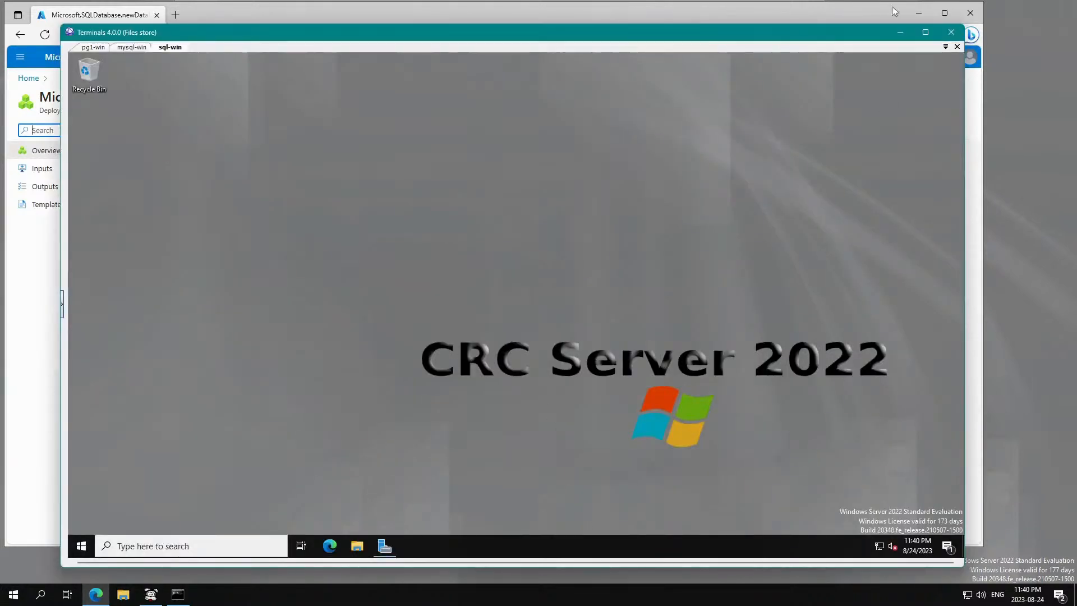
pyautogui.click(168, 49)
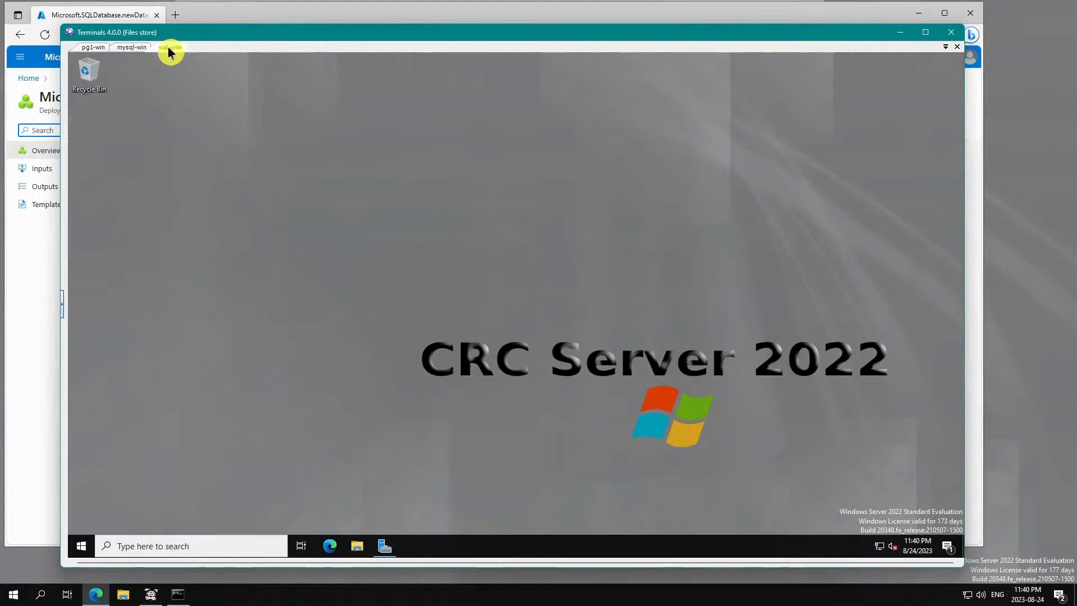
pyautogui.click(132, 49)
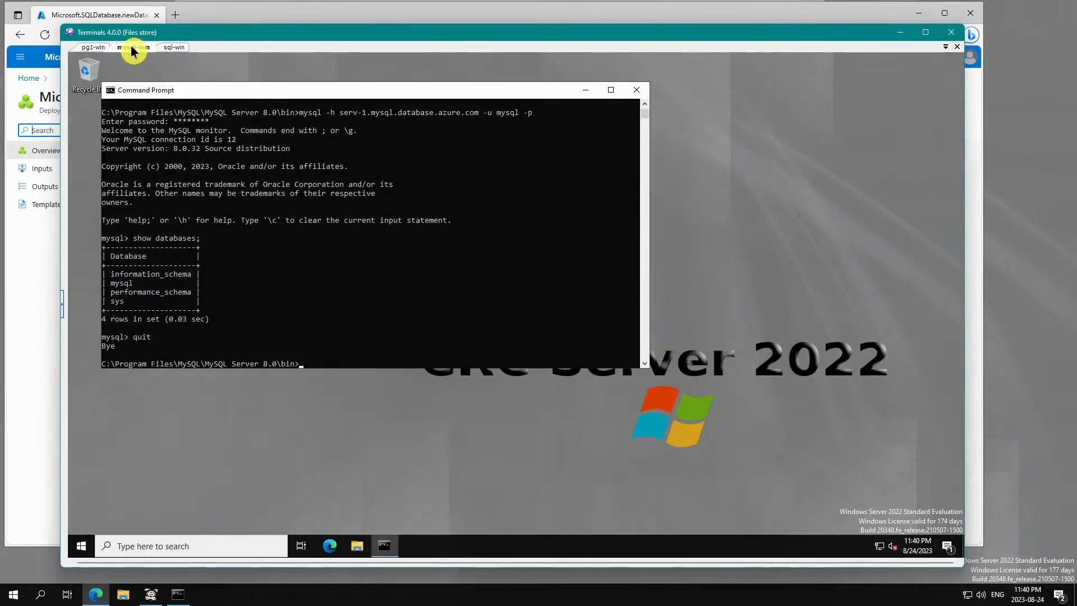
pyautogui.click(96, 48)
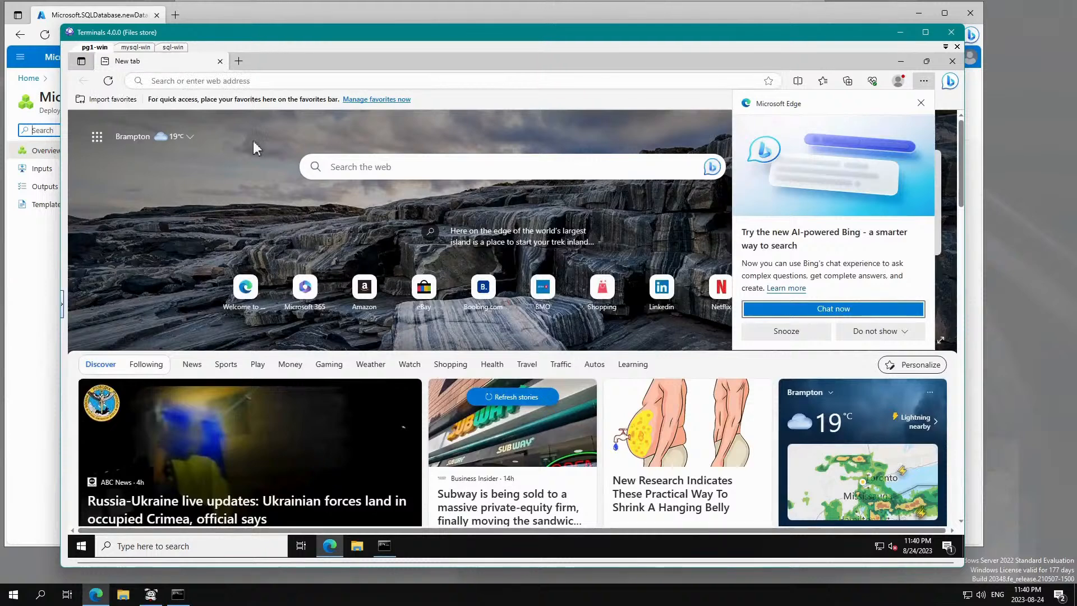
pyautogui.click(953, 60)
pyautogui.click(137, 49)
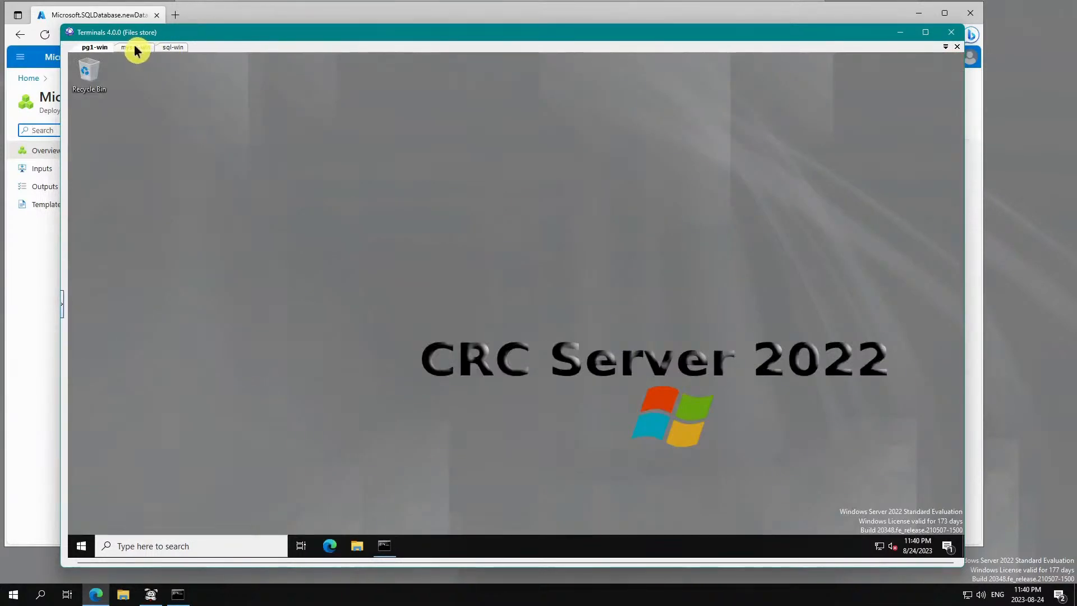
pyautogui.click(170, 47)
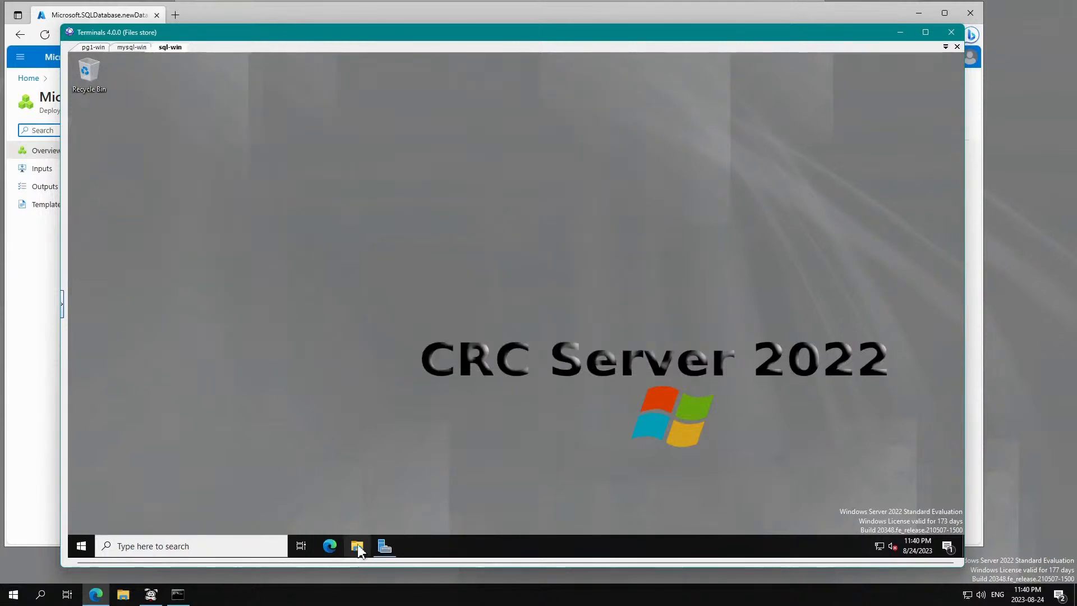
# - Open a Command Prompt on sql-win and run a bare sqlcmd, which fails with a login timeout
pyautogui.click(82, 547)
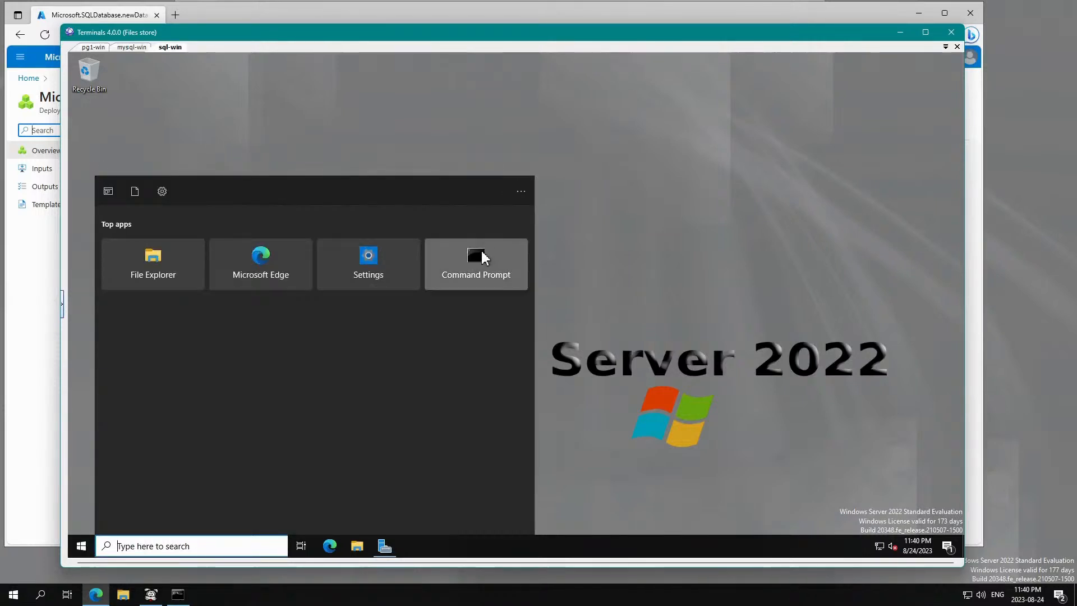
pyautogui.click(481, 252)
pyautogui.write('sq')
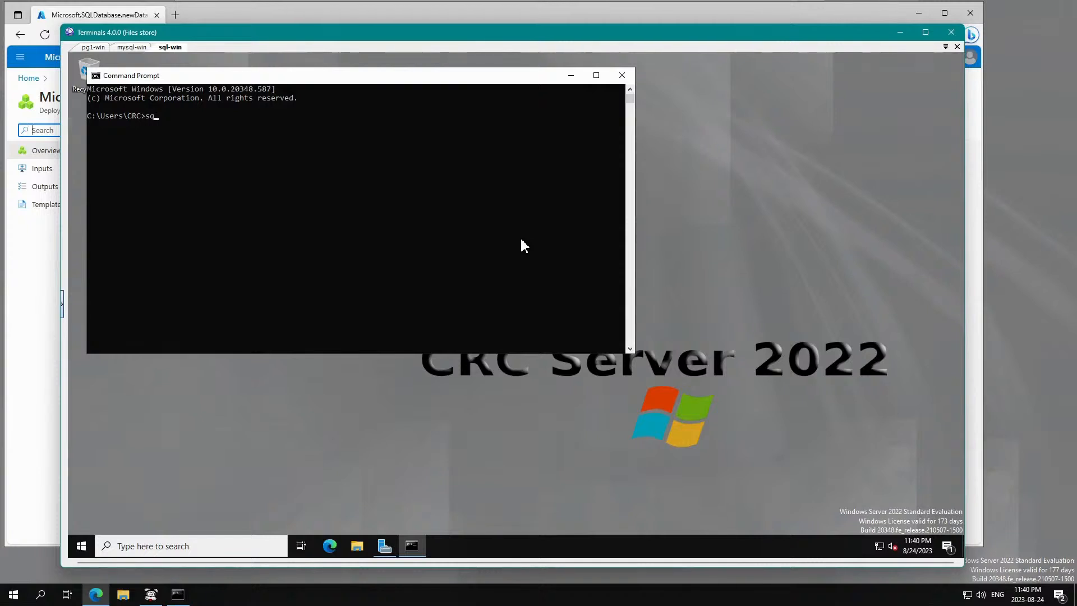
pyautogui.write('lcmd')
pyautogui.press('Return')
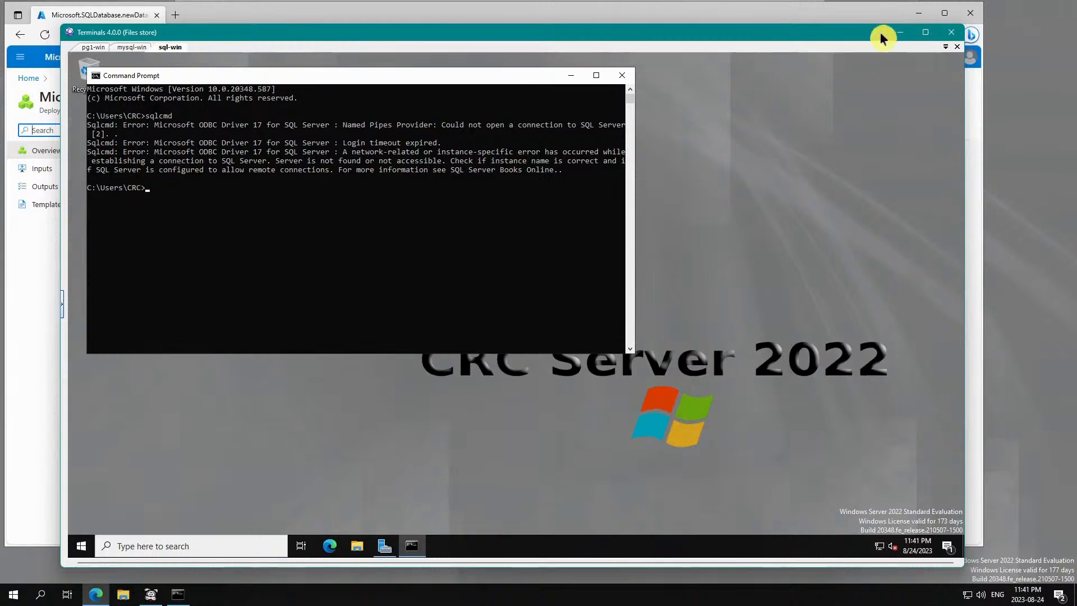
# - Hide the remote session and check the portal notifications for the deployment
pyautogui.click(900, 34)
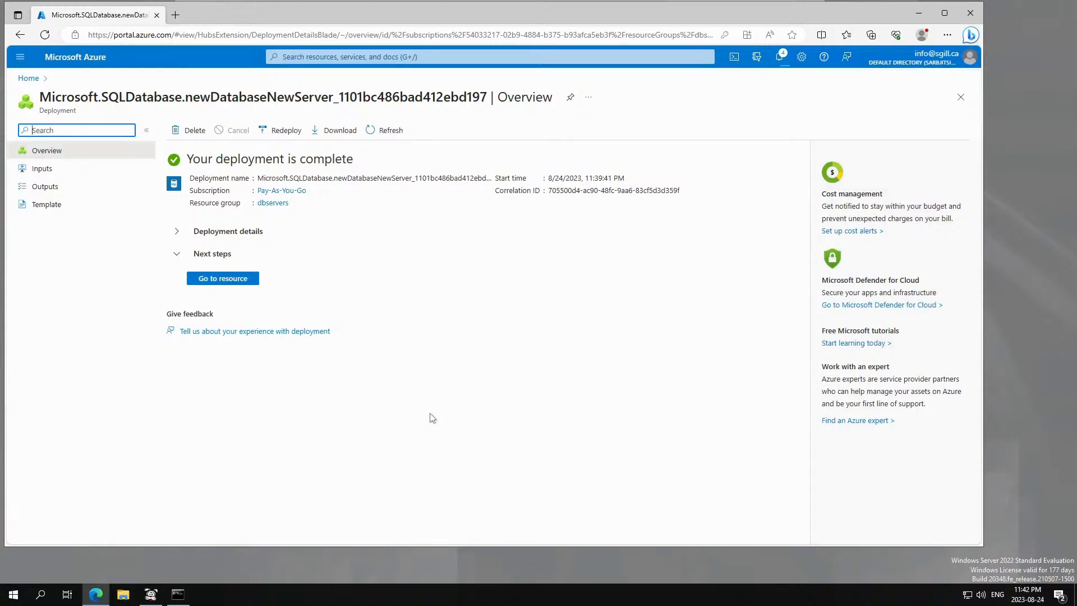
pyautogui.click(780, 61)
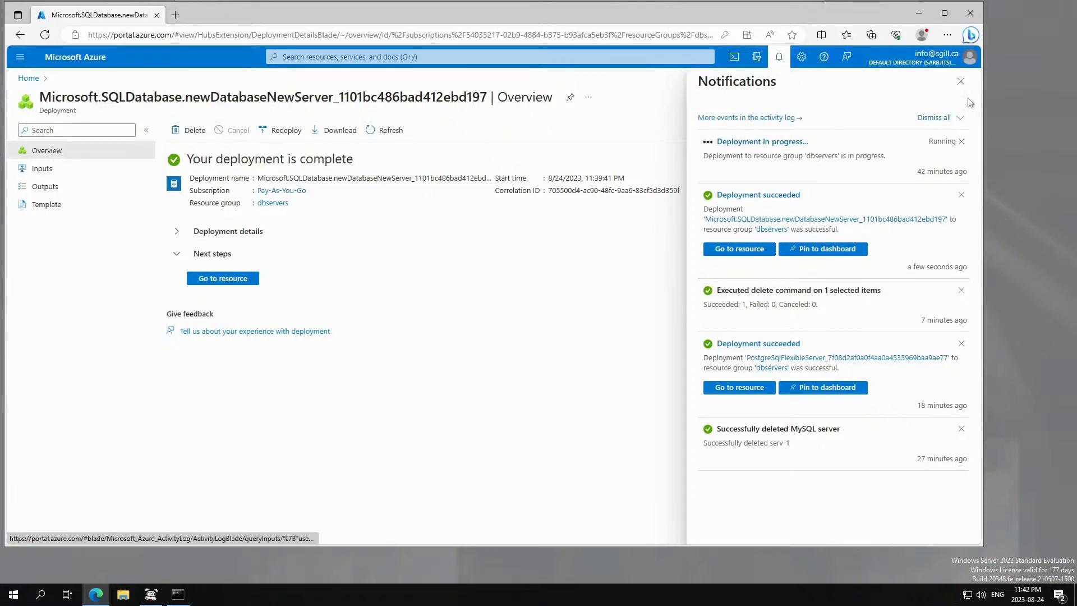
pyautogui.click(961, 81)
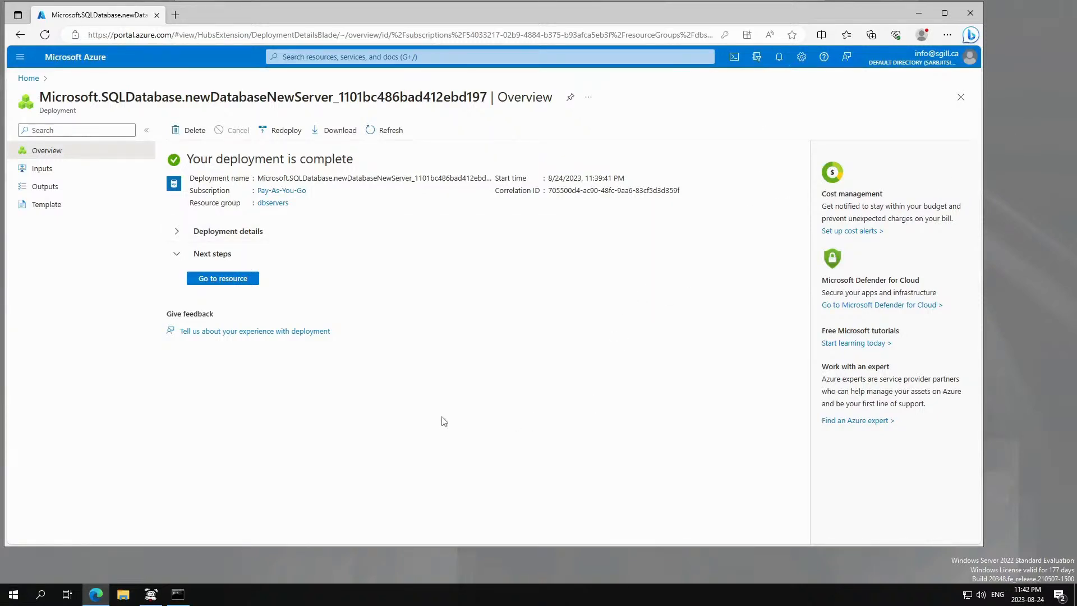
# - Open the sql-1 database, view its connection strings, and copy the server name crcsql-1.database.windows.net
pyautogui.click(211, 278)
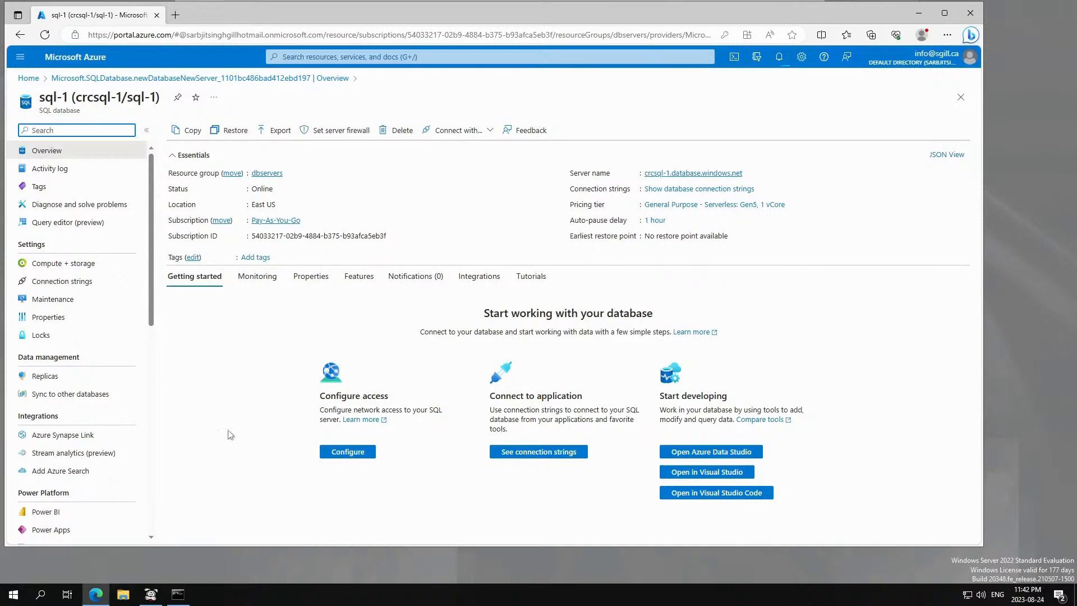
pyautogui.click(83, 281)
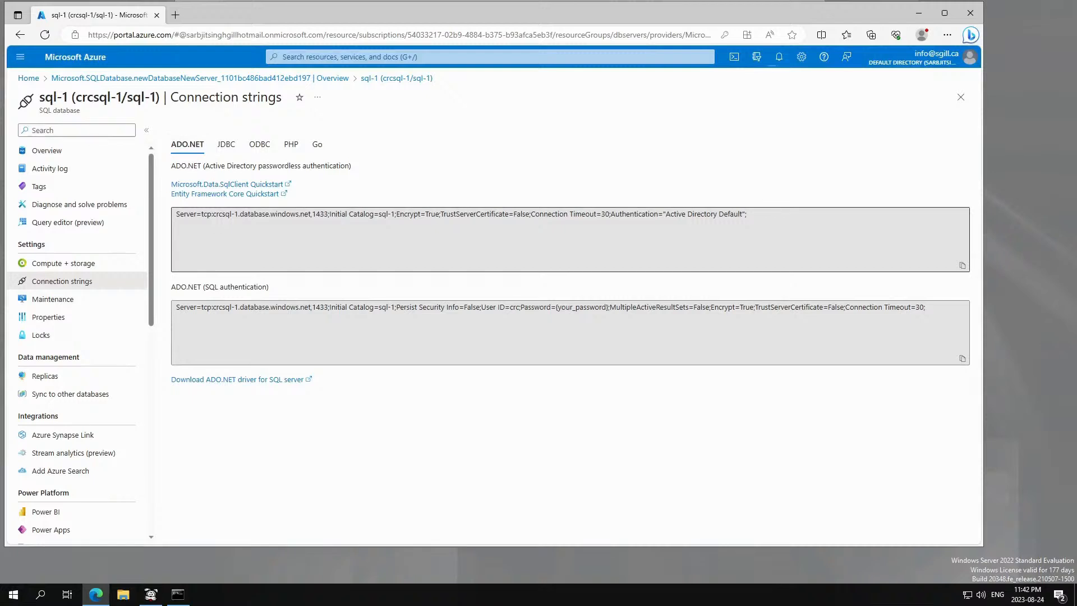
pyautogui.click(54, 152)
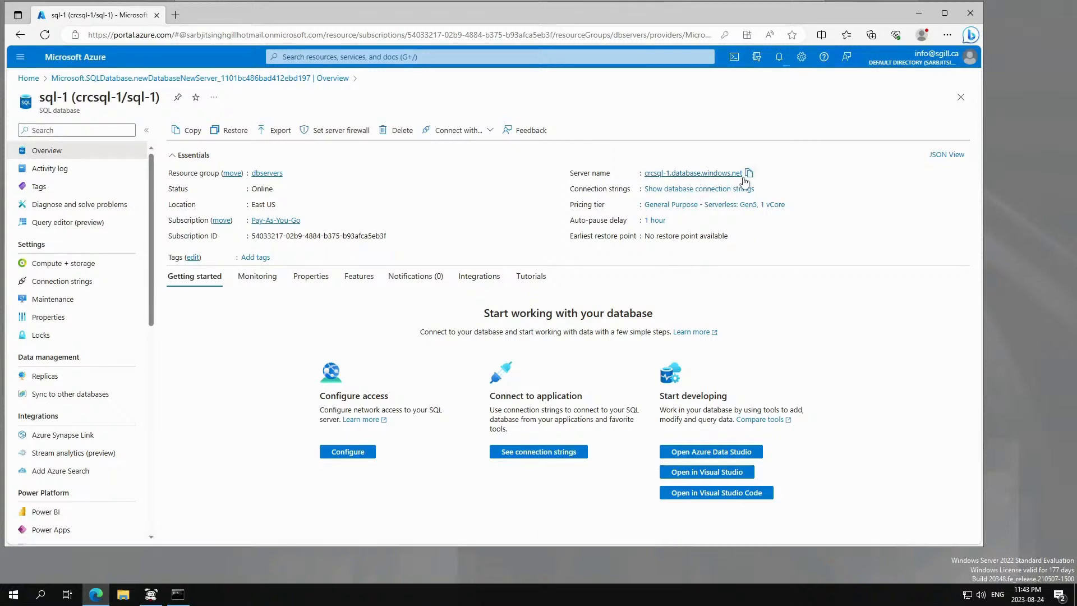
pyautogui.click(747, 177)
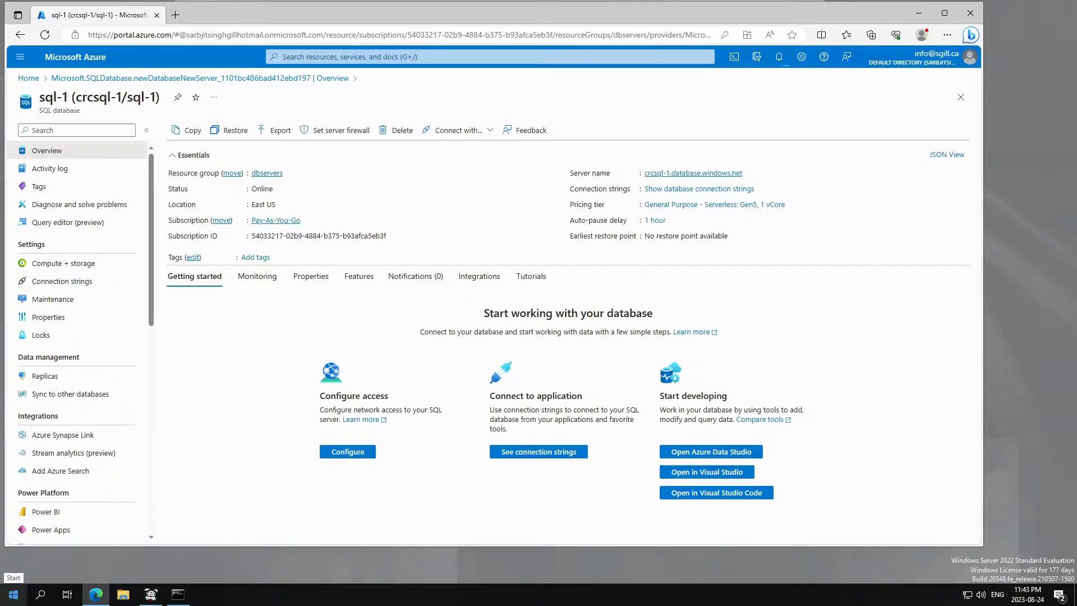
pyautogui.hotkey('alt', 'Tab')
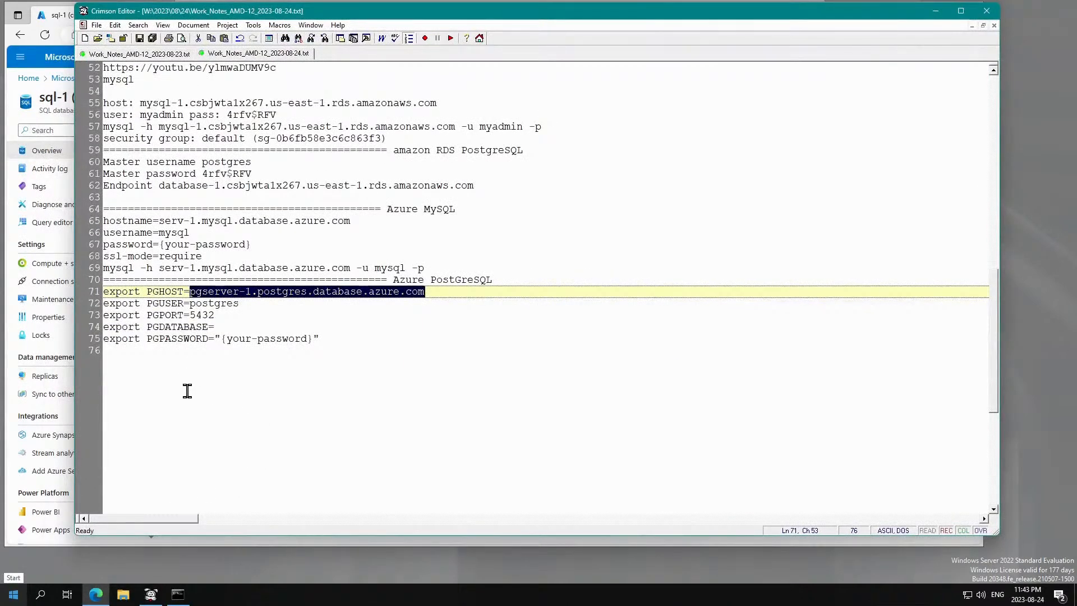
# - Paste crcsql-1.database.windows.net on a new line at the end of the notes
pyautogui.click(130, 364)
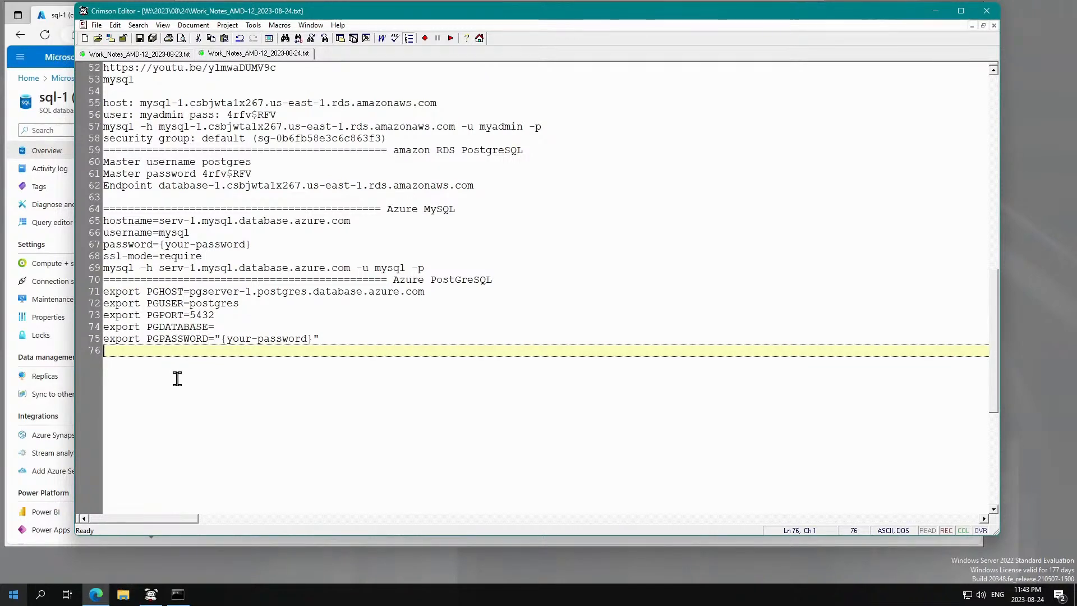
pyautogui.press('Return')
pyautogui.hotkey('ctrl', 'v')
# - Copy the Azure PostGreSQL separator line above the server name and rename it Azure SQL Server
pyautogui.press('Up')
pyautogui.press('Up')
pyautogui.press('Up')
pyautogui.press('Up')
pyautogui.press('Up')
pyautogui.press('Up')
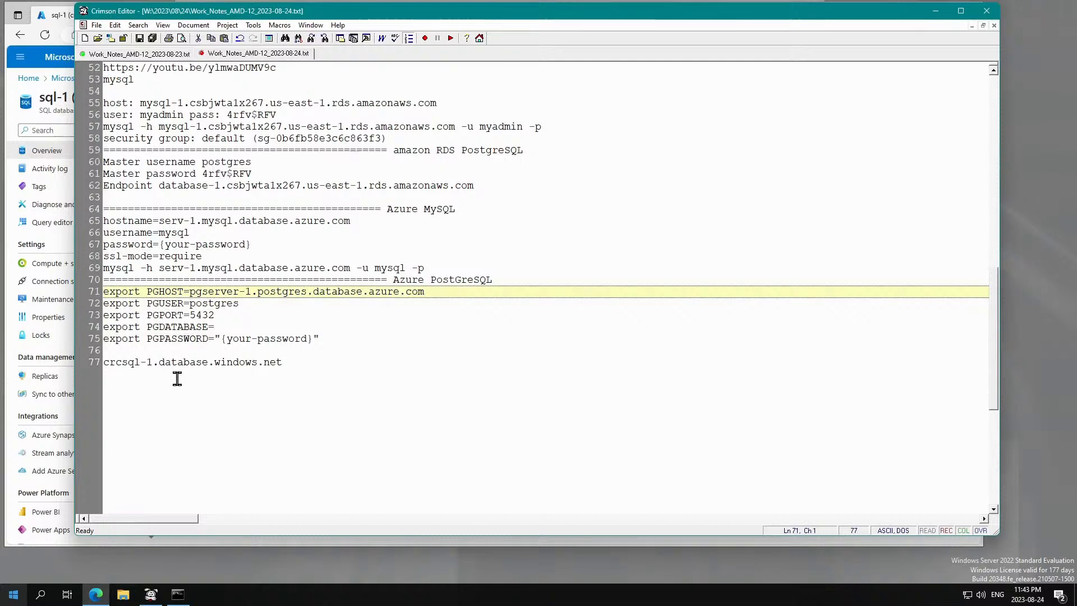
pyautogui.hotkey('shift', 'Up')
pyautogui.hotkey('ctrl', 'c')
pyautogui.press('Down')
pyautogui.press('Down')
pyautogui.press('Down')
pyautogui.press('Down')
pyautogui.press('Down')
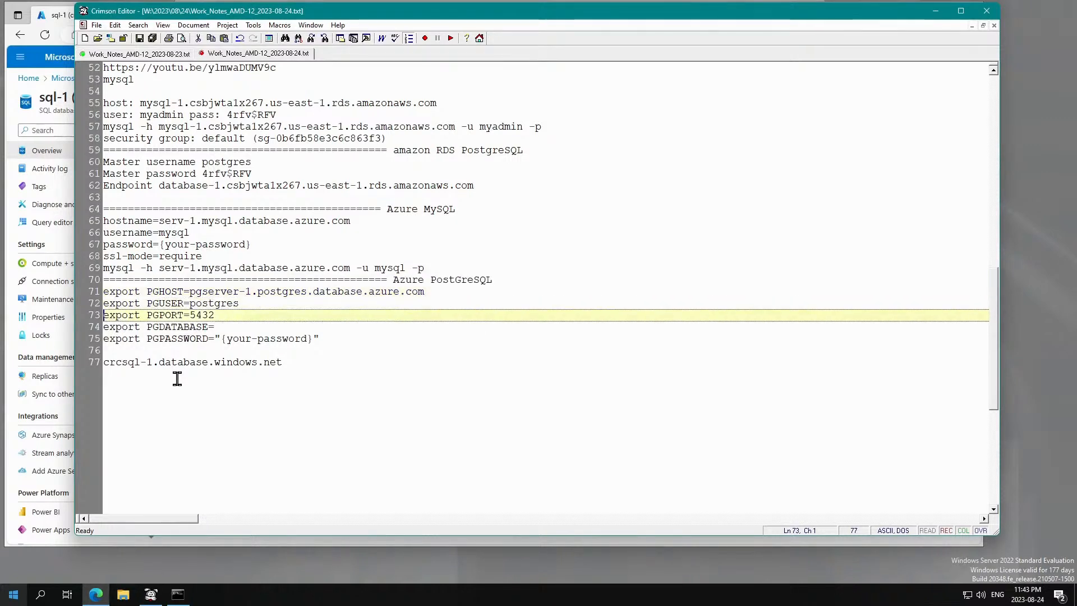
pyautogui.hotkey('ctrl', 'v')
pyautogui.press('Left')
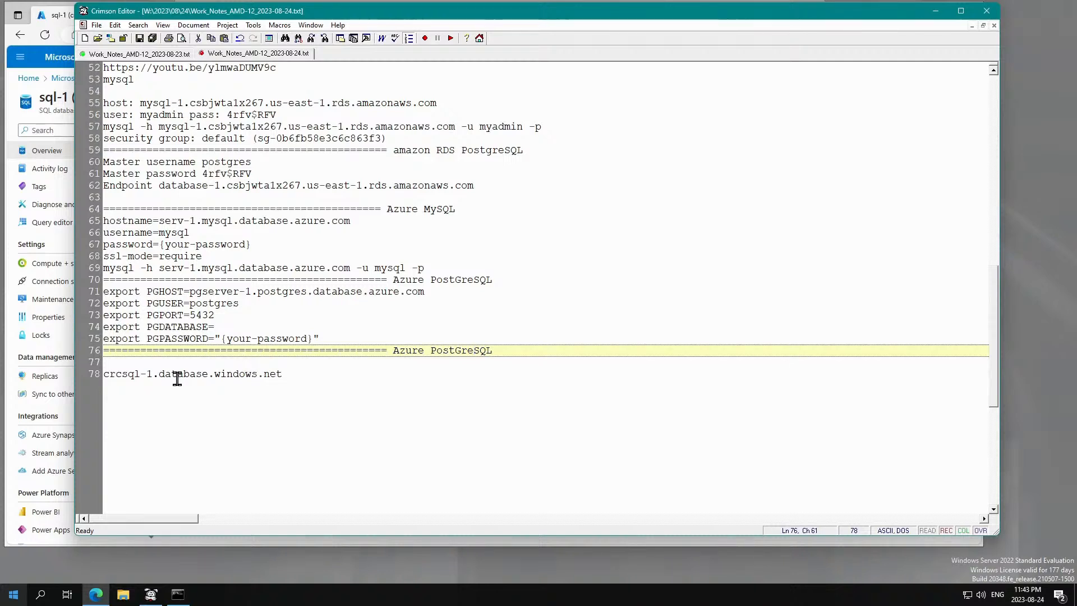
pyautogui.press('BackSpace')
pyautogui.press('BackSpace')
pyautogui.press('BackSpace')
pyautogui.press('BackSpace')
pyautogui.press('BackSpace')
pyautogui.press('BackSpace')
pyautogui.press('BackSpace')
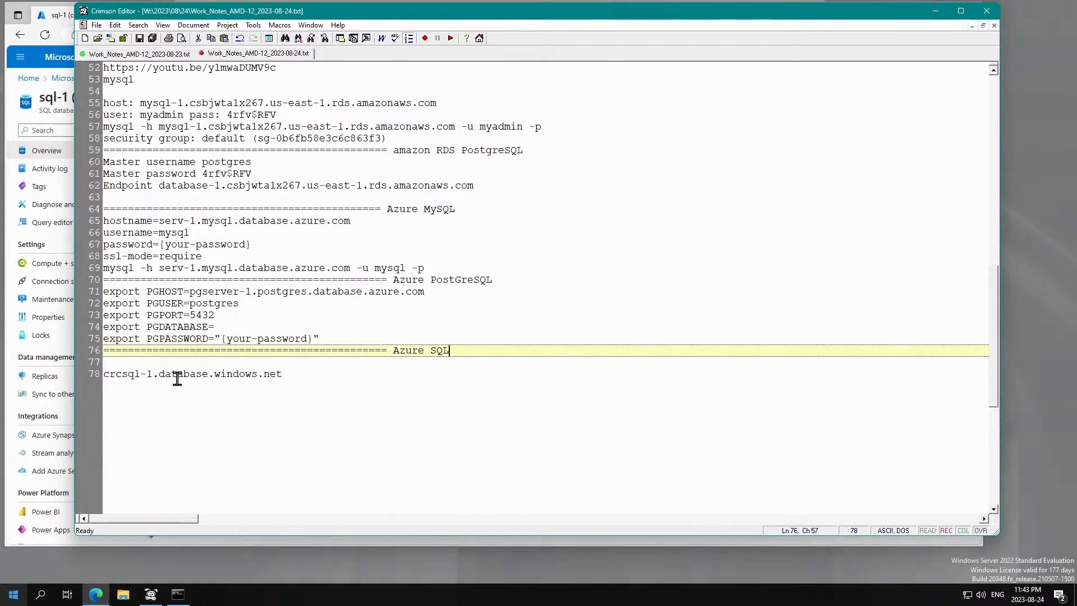
pyautogui.write('Server')
# - Tidy the blank lines around the server name and minimise the editor
pyautogui.click(106, 374)
pyautogui.press('BackSpace')
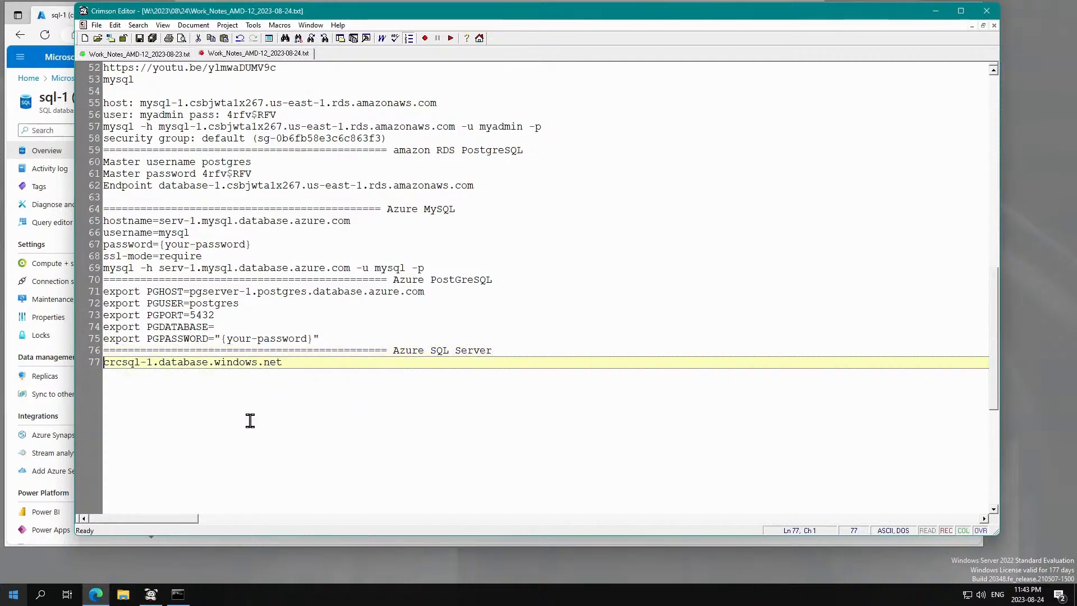
pyautogui.click(167, 380)
pyautogui.tripleClick(283, 363)
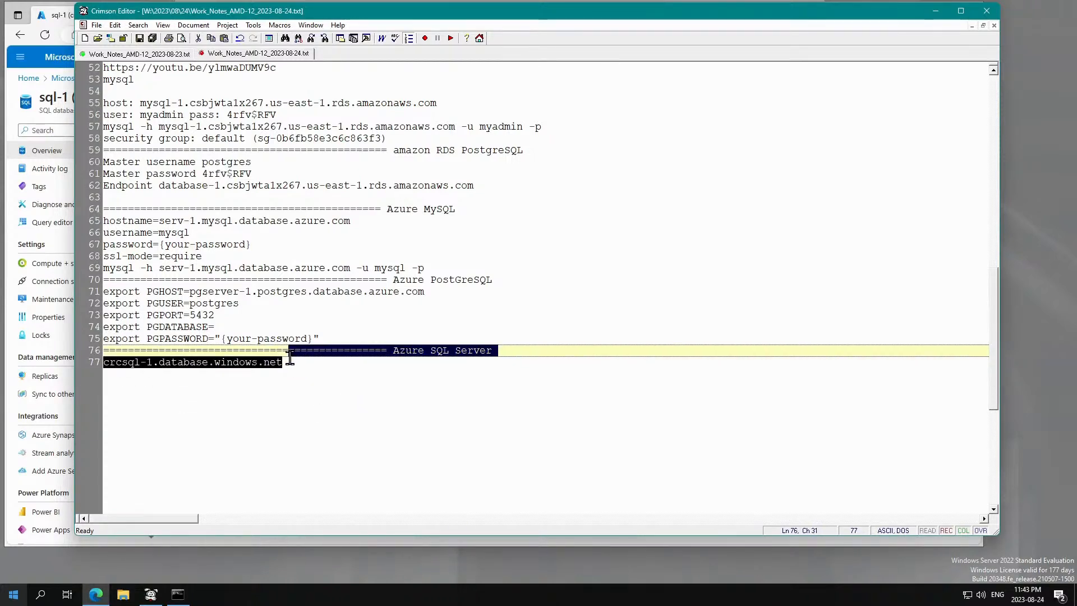
pyautogui.click(294, 368)
pyautogui.press('Return')
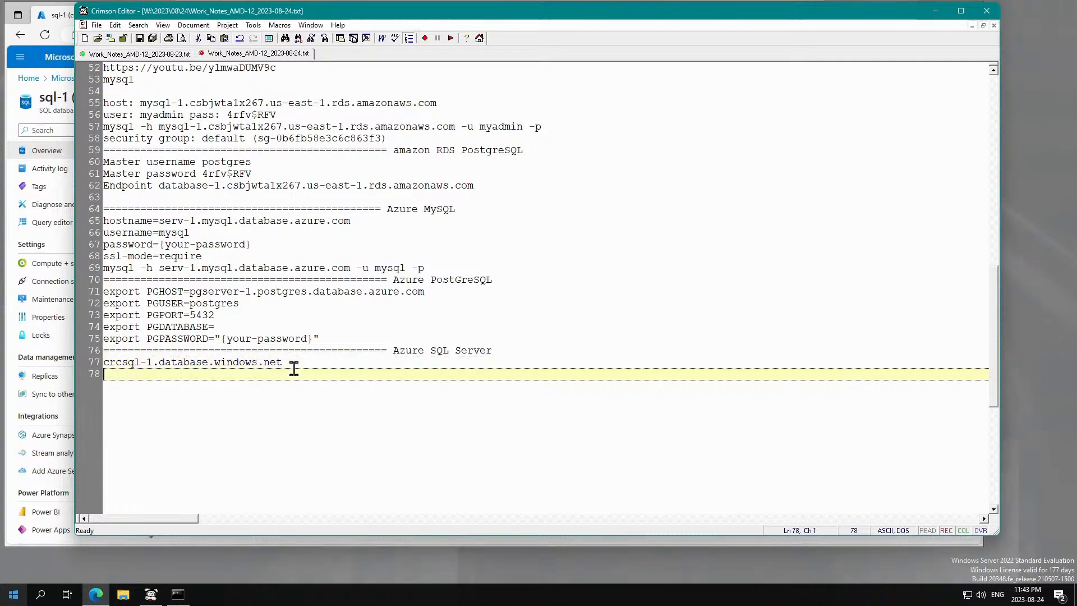
pyautogui.click(935, 17)
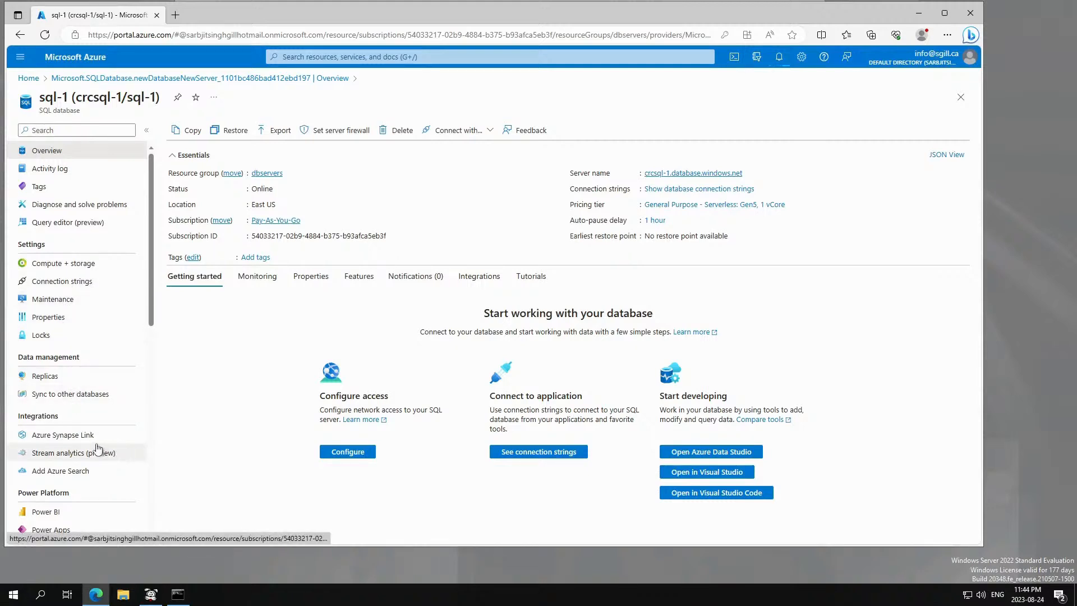
# - Open Set server firewall for crcsql-1 and choose Selected networks for public network access
pyautogui.scroll(-3, 96, 448)
pyautogui.scroll(3, 97, 446)
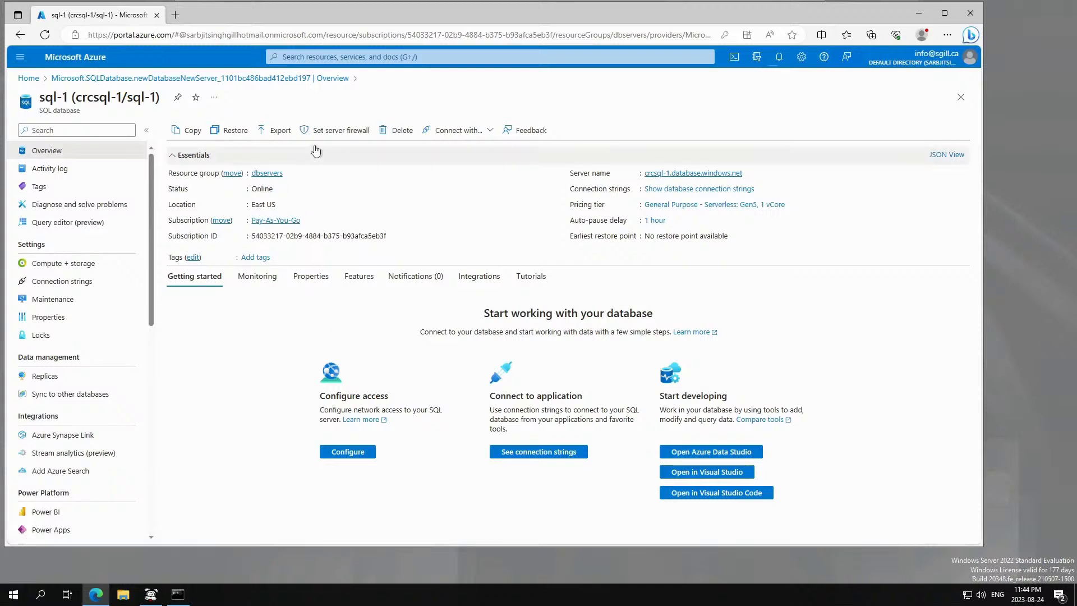
pyautogui.click(356, 135)
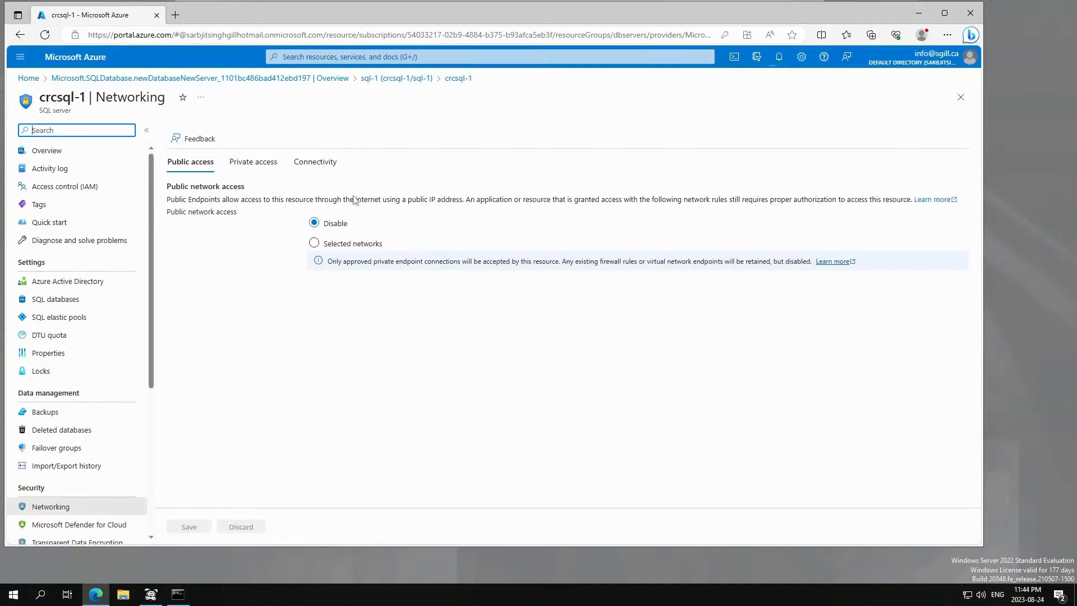
pyautogui.click(351, 247)
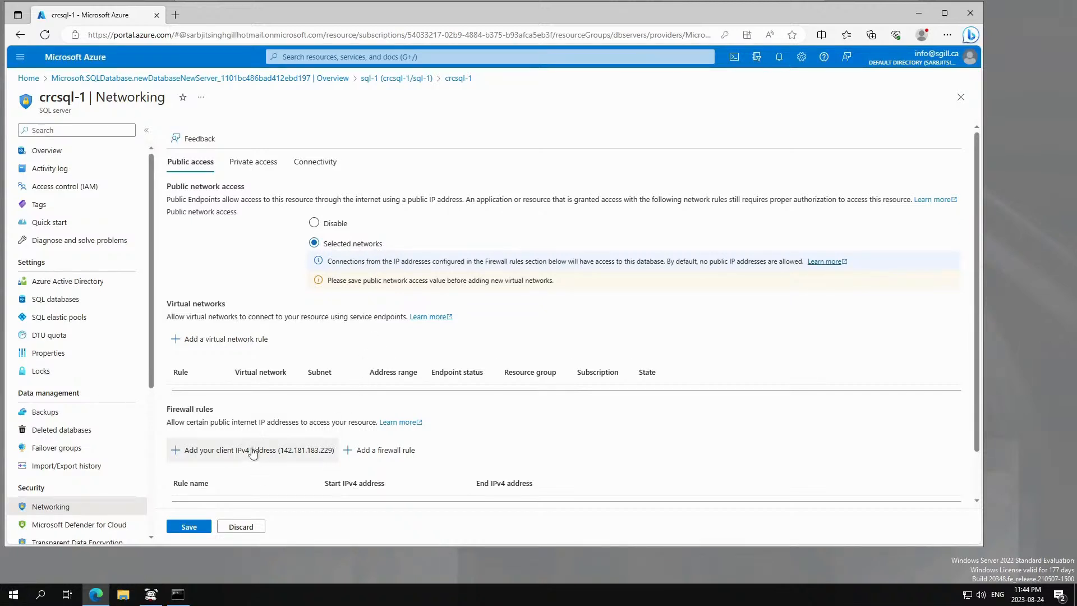
pyautogui.scroll(-1, 296, 346)
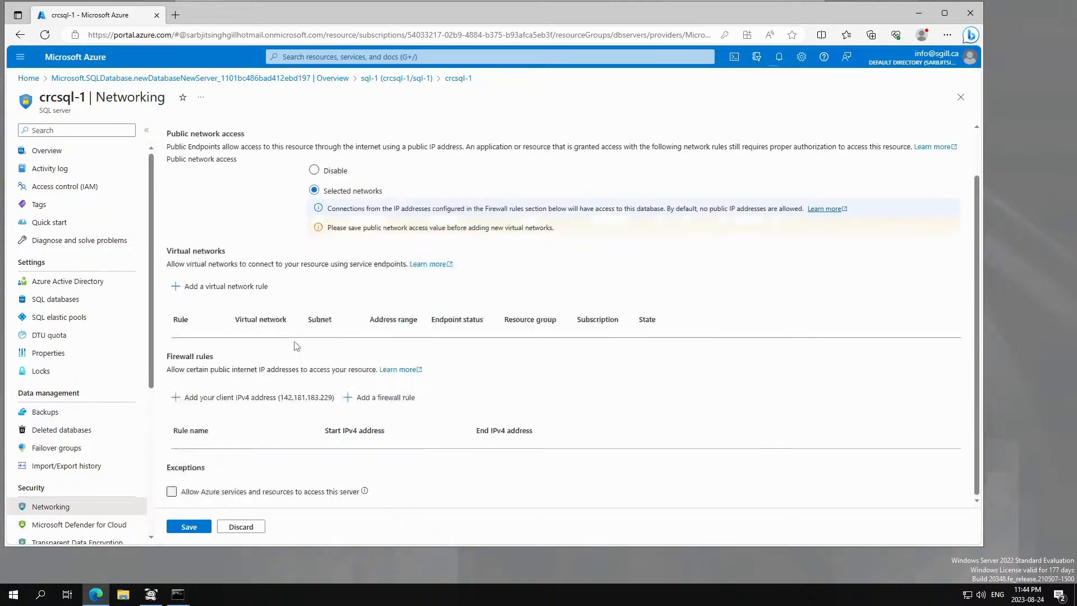
pyautogui.click(263, 402)
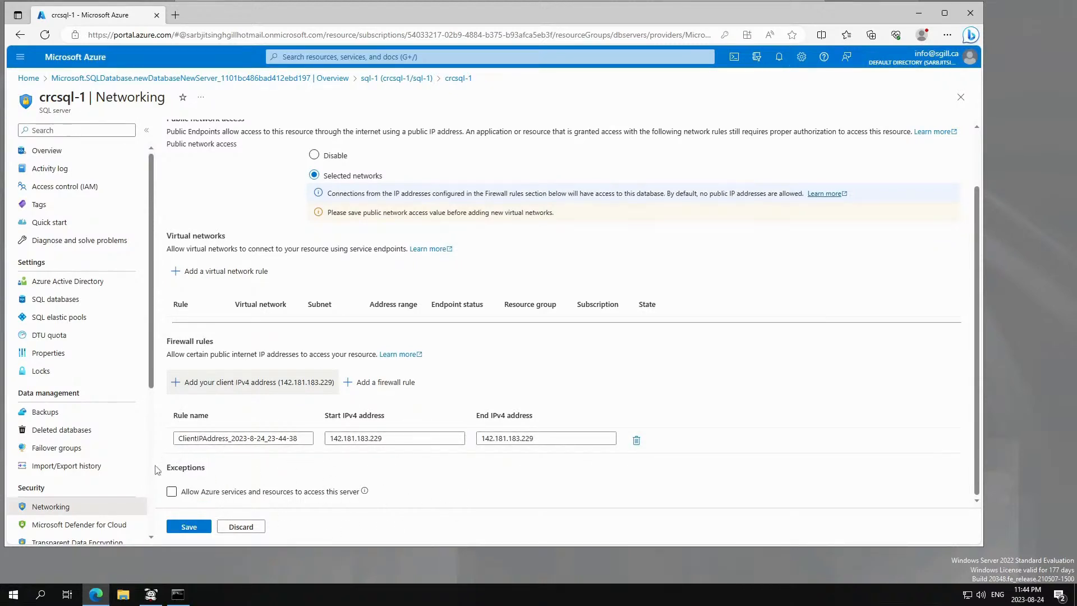
pyautogui.click(204, 495)
pyautogui.click(273, 496)
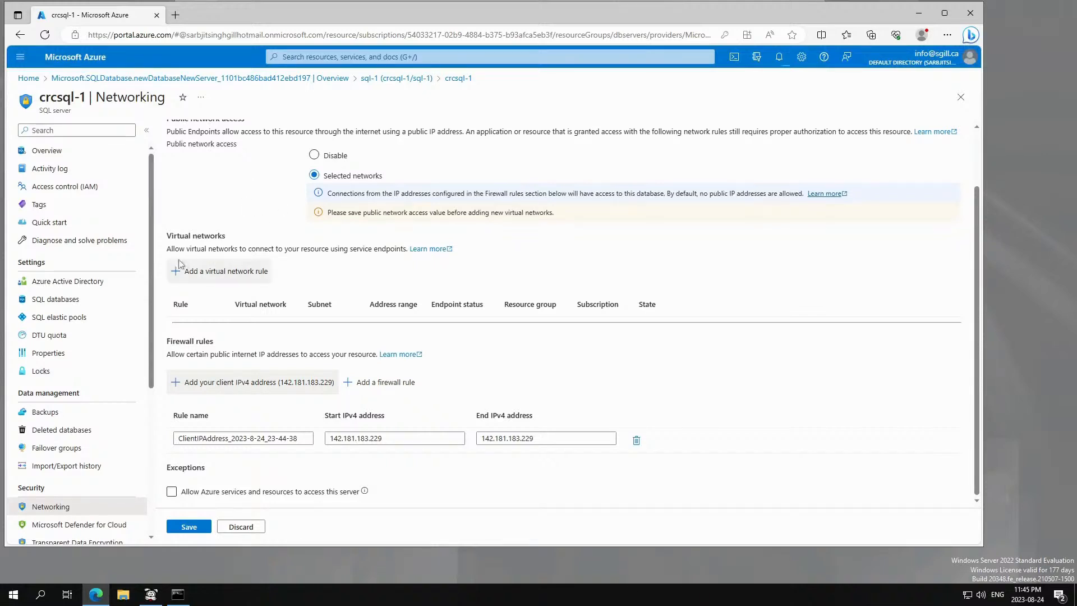
pyautogui.scroll(2, 244, 270)
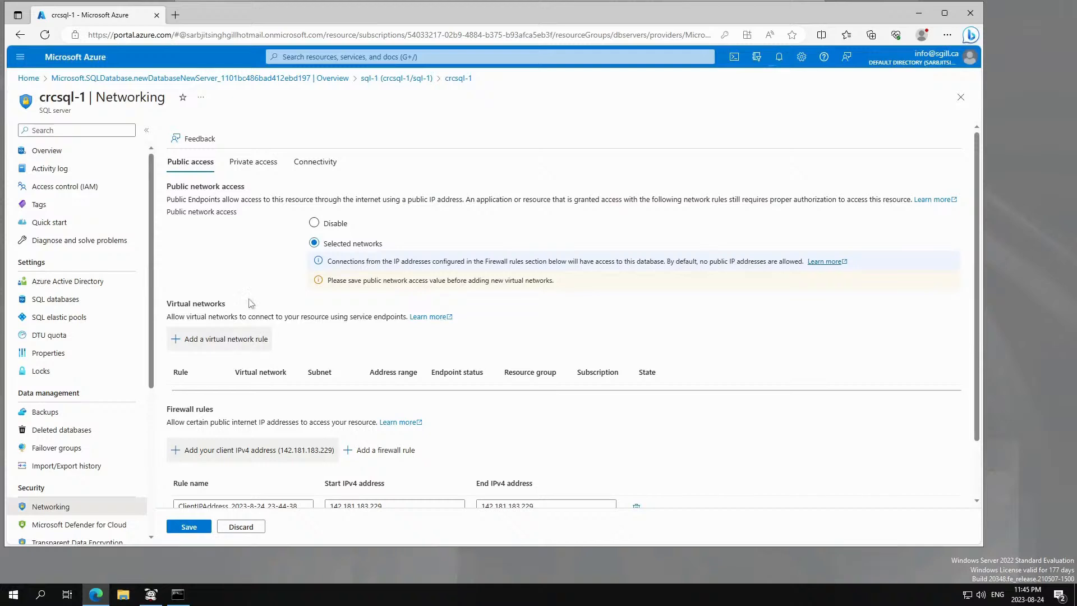
pyautogui.scroll(-1, 241, 348)
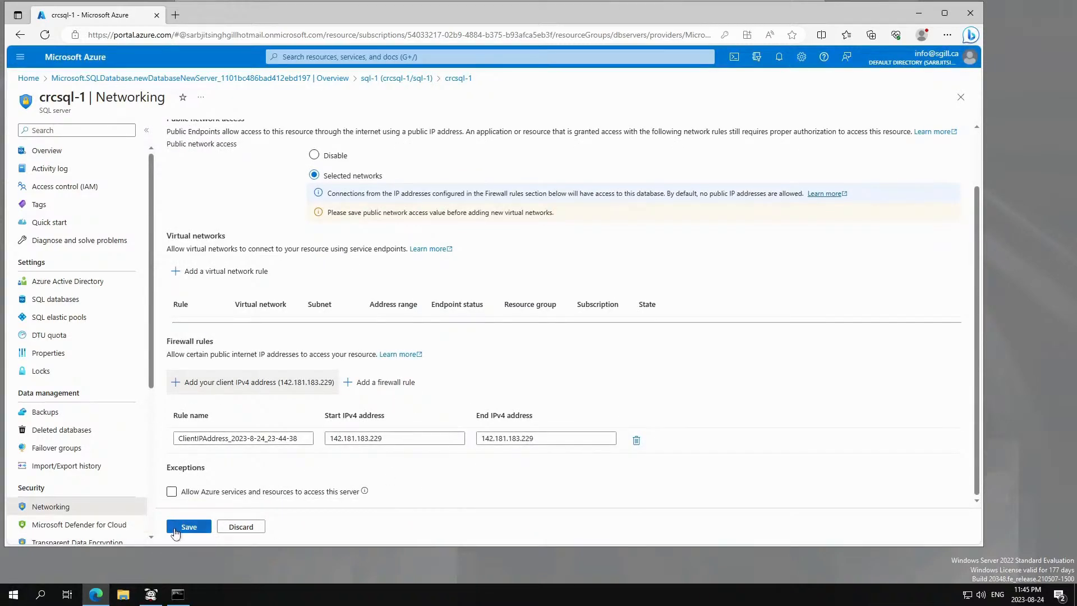
pyautogui.click(188, 533)
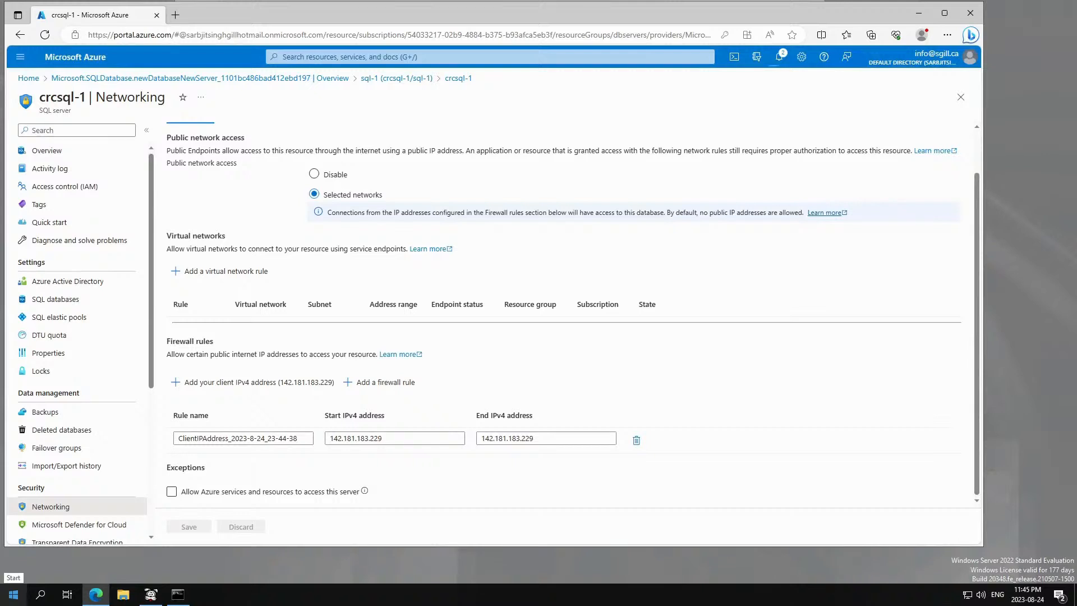
# - Bring back the remote session and reposition it and its Command Prompt window
pyautogui.click(151, 594)
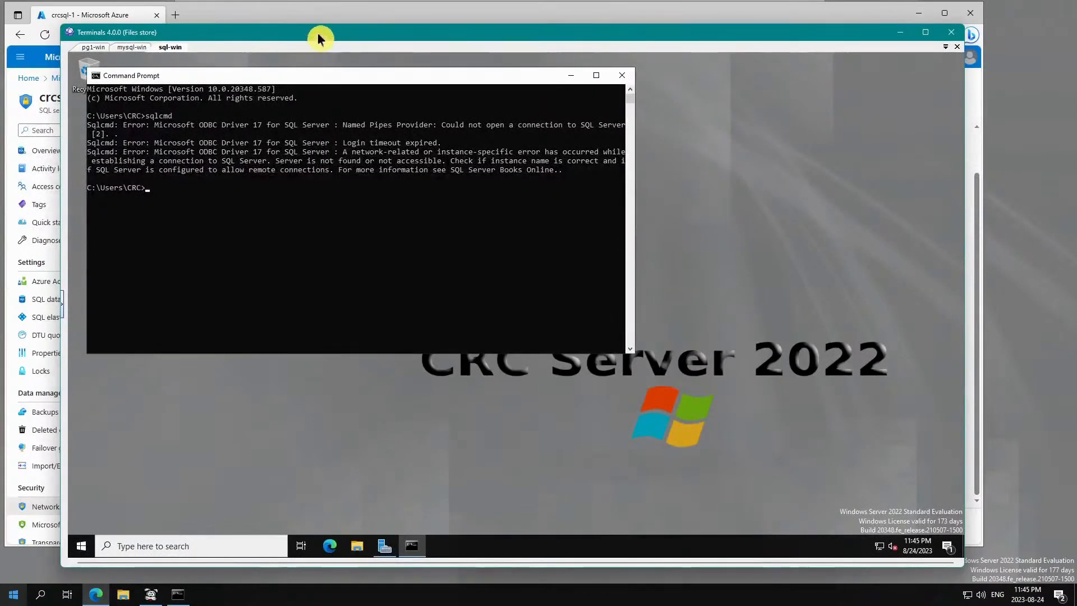
pyautogui.moveTo(317, 33); pyautogui.dragTo(365, 15)
pyautogui.click(280, 216)
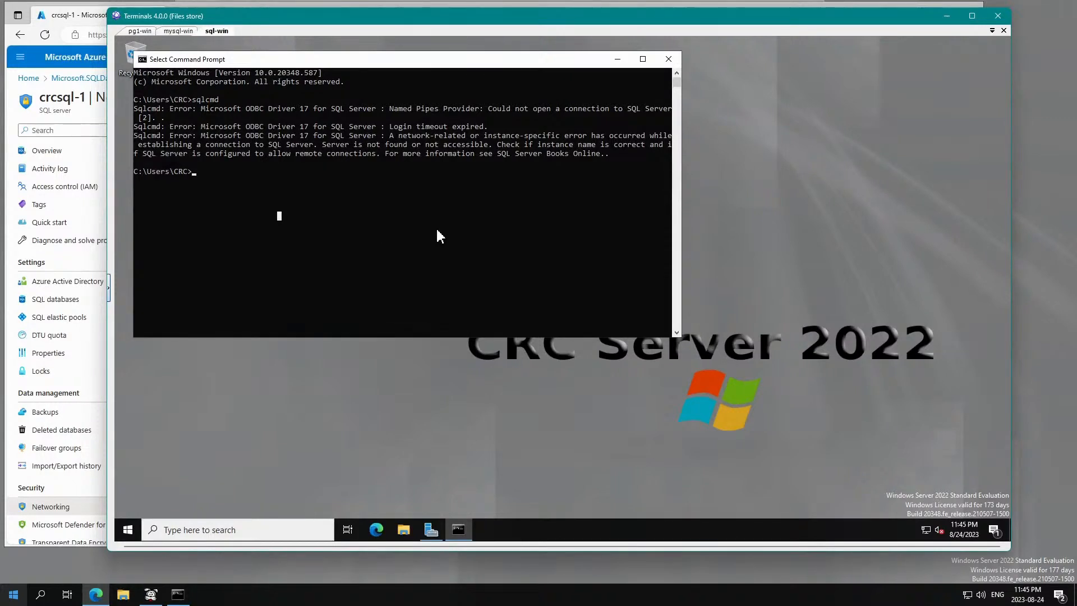
pyautogui.moveTo(362, 62); pyautogui.dragTo(413, 73)
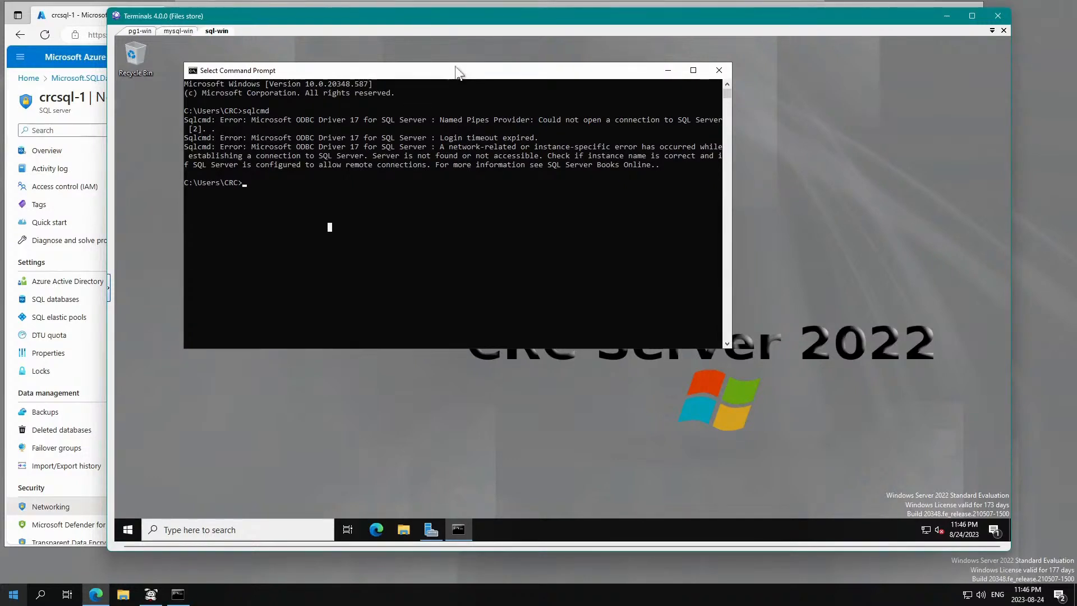
# - Clear the remote Command Prompt screen with cls
pyautogui.write('te')
pyautogui.write('lnet')
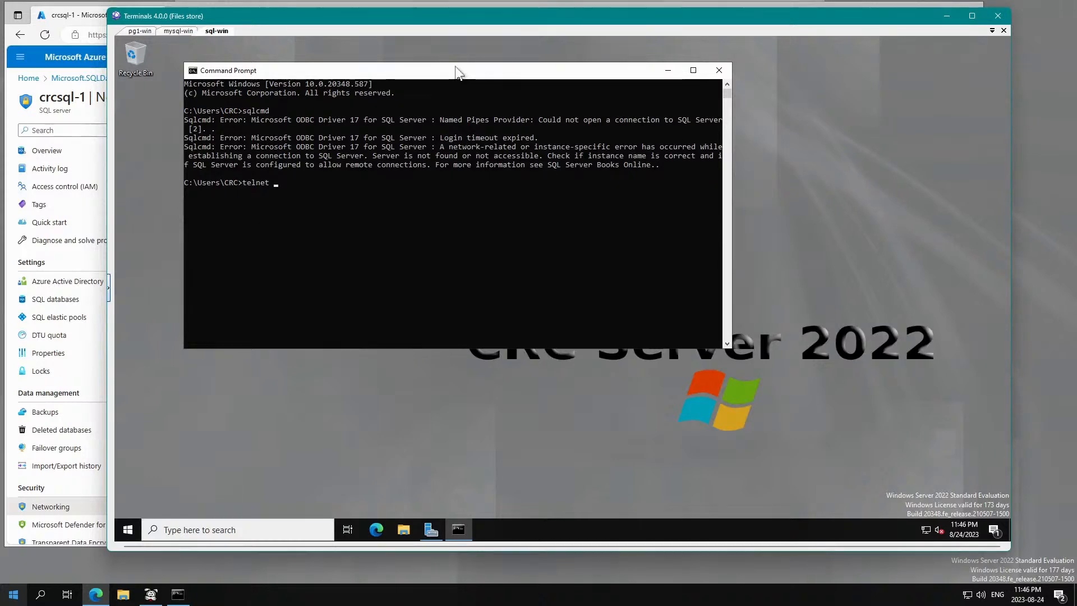
pyautogui.rightClick(325, 223)
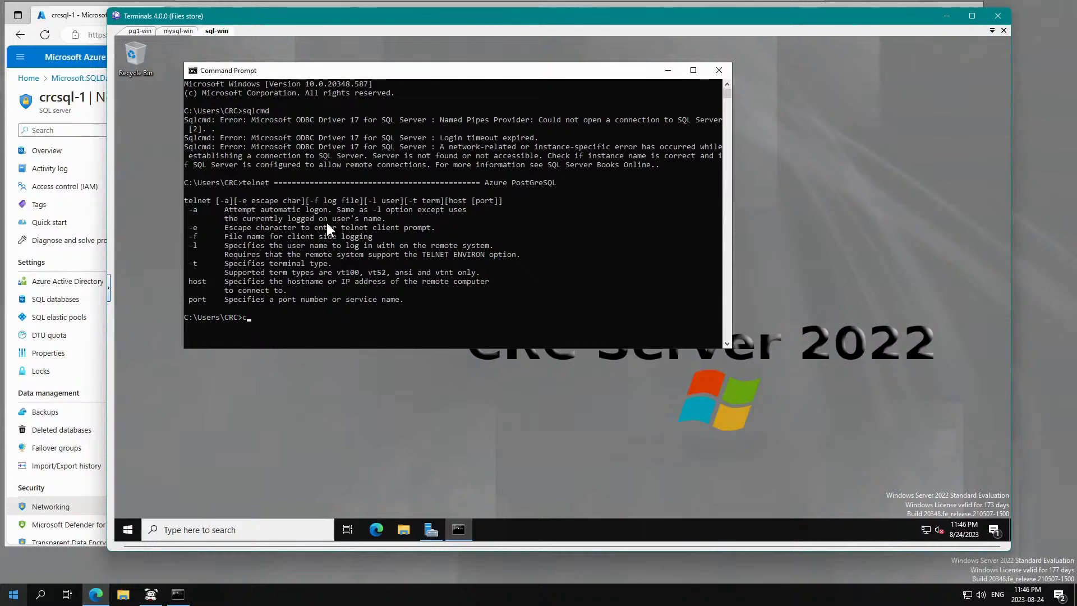
pyautogui.write('s')
pyautogui.press('Return')
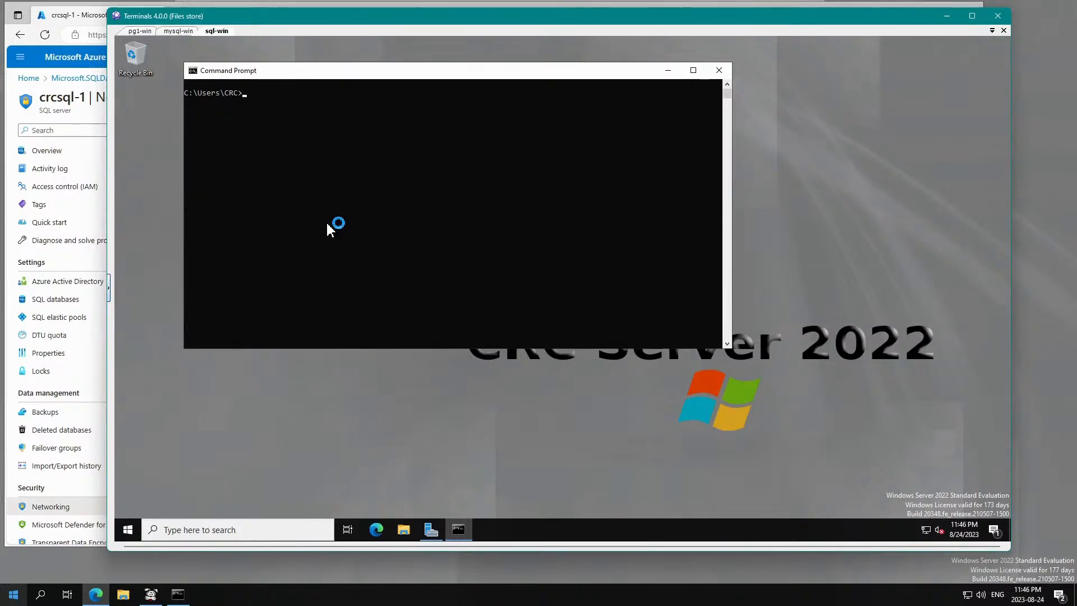
# - Type and erase a telnet command, then switch to the Crimson Editor notes
pyautogui.write('tenet')
pyautogui.press('BackSpace')
pyautogui.press('BackSpace')
pyautogui.press('BackSpace')
pyautogui.press('BackSpace')
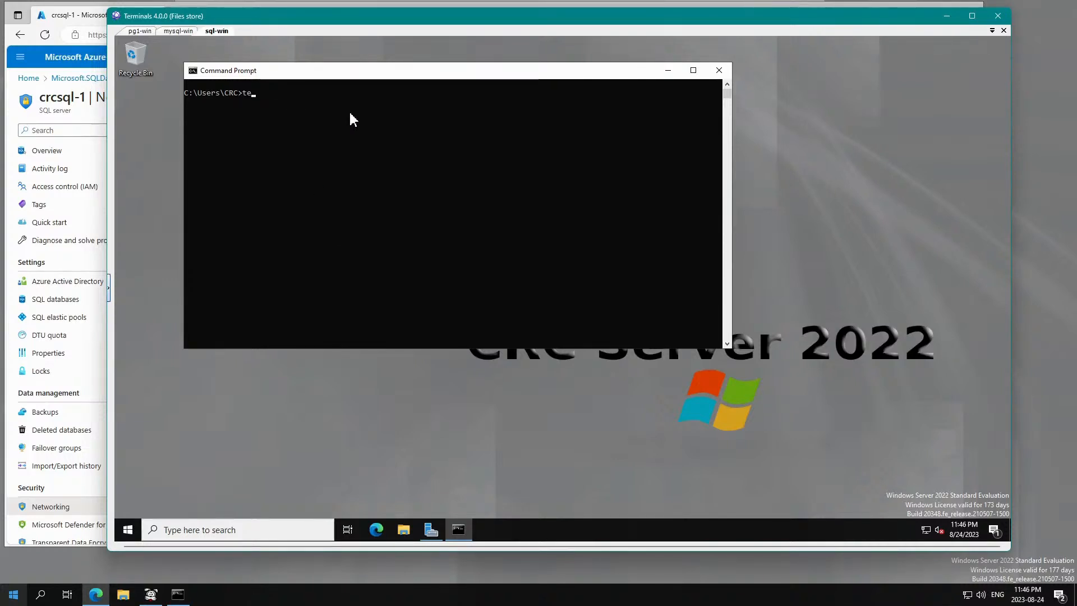
pyautogui.write('lnet')
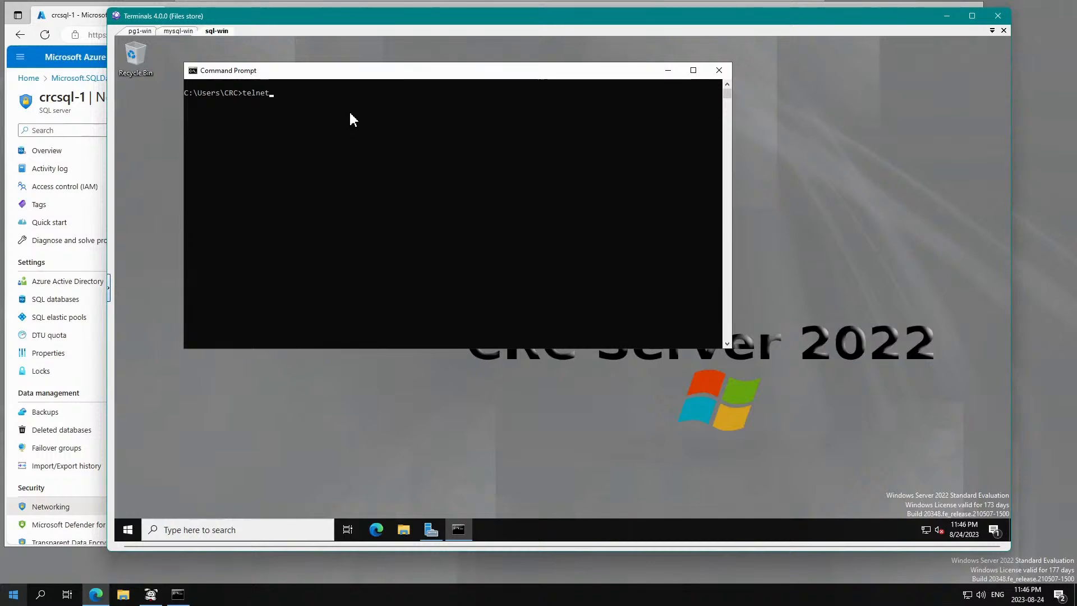
pyautogui.press('BackSpace')
pyautogui.press('BackSpace')
pyautogui.press('BackSpace')
pyautogui.press('BackSpace')
pyautogui.press('BackSpace')
pyautogui.press('BackSpace')
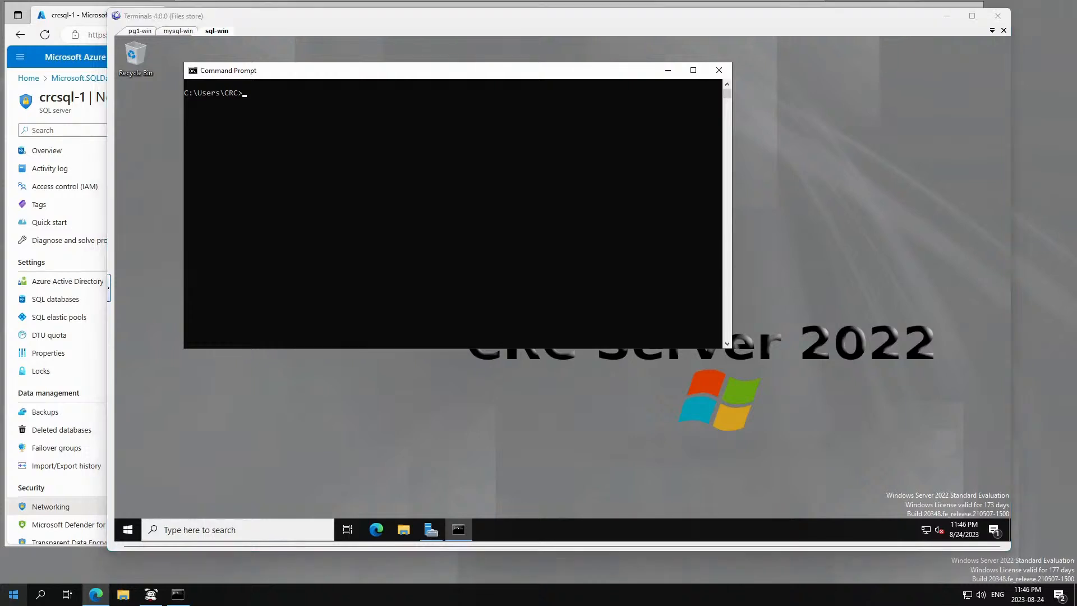
pyautogui.hotkey('alt', 'Tab')
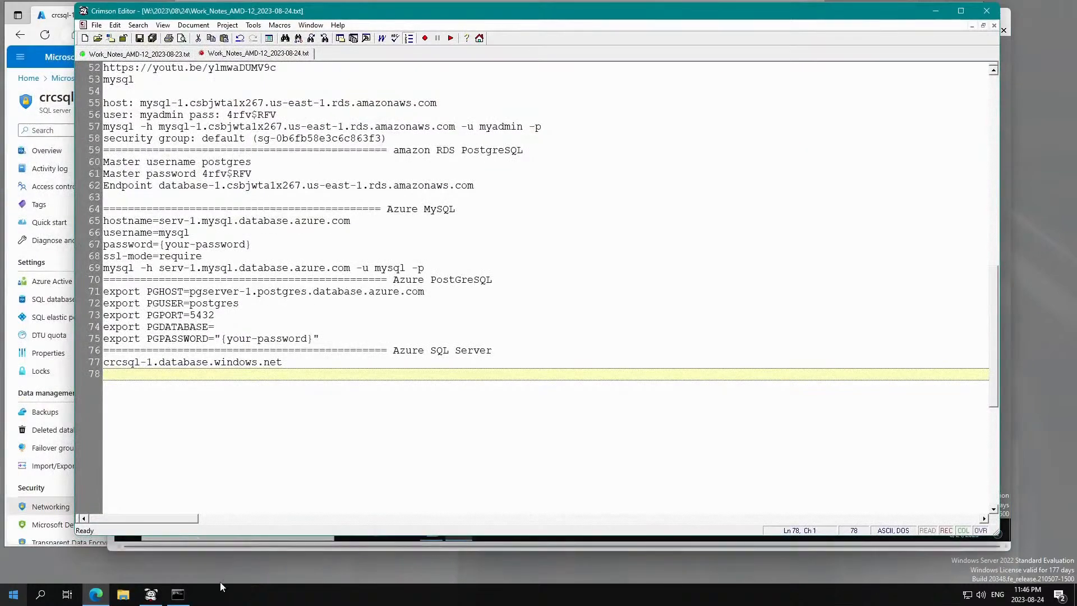
# - Add lines for port 1433, user crc, the password and a dashed separator below line 77
pyautogui.moveTo(104, 364); pyautogui.dragTo(293, 365)
pyautogui.click(296, 365)
pyautogui.press('Return')
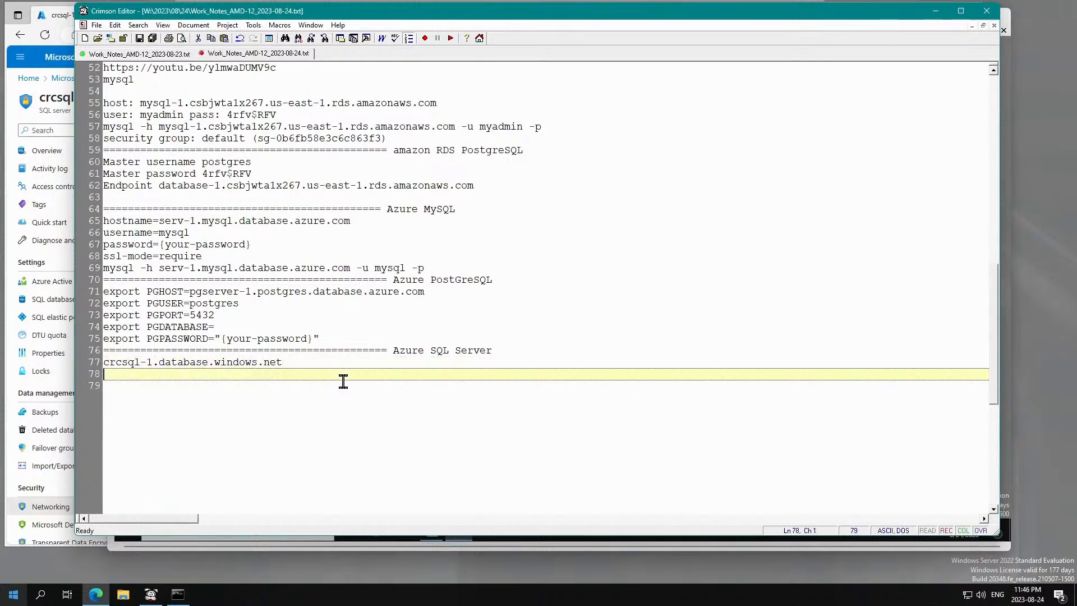
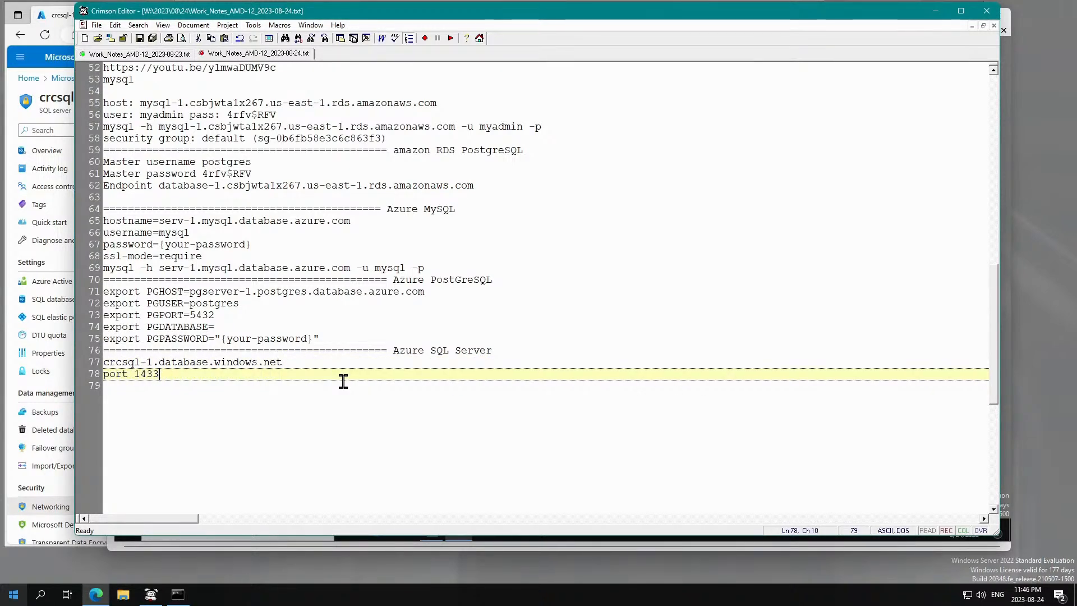
pyautogui.press('Return')
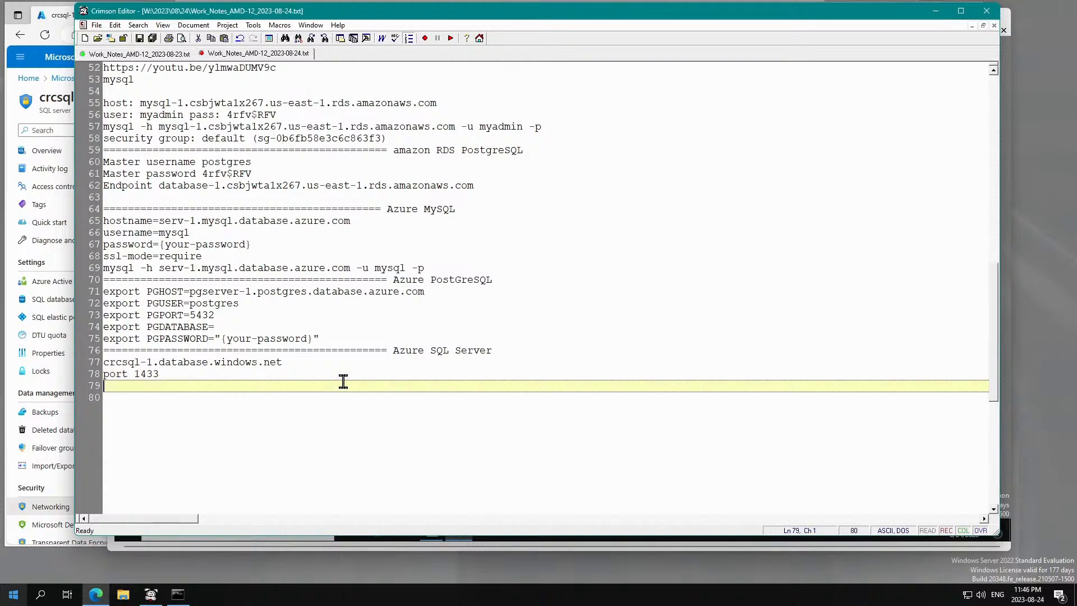
pyautogui.press('BackSpace')
pyautogui.press('BackSpace')
pyautogui.press('Return')
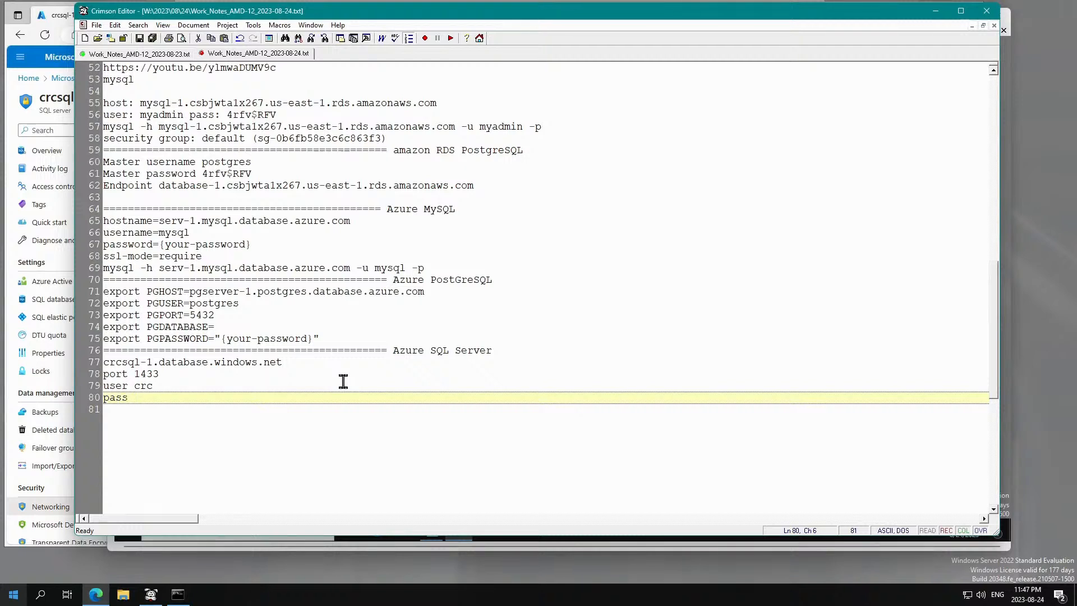
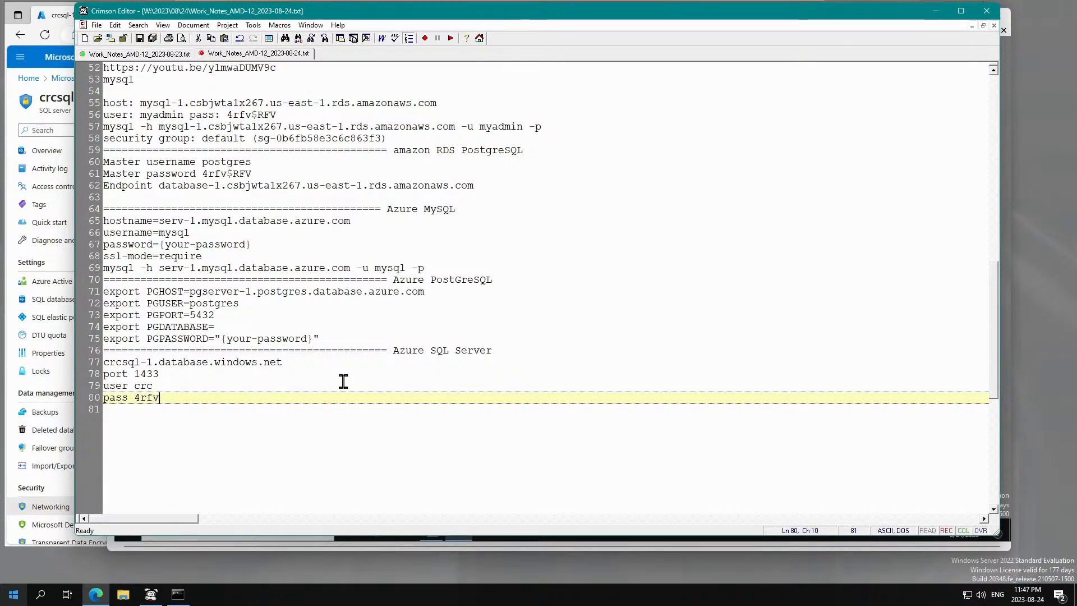
pyautogui.press('Return')
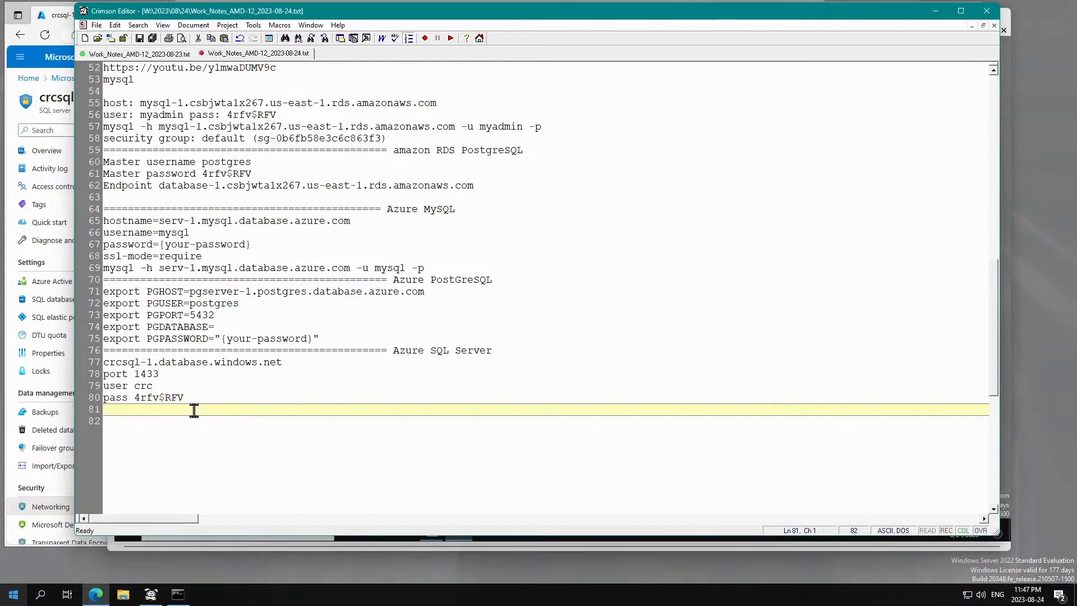
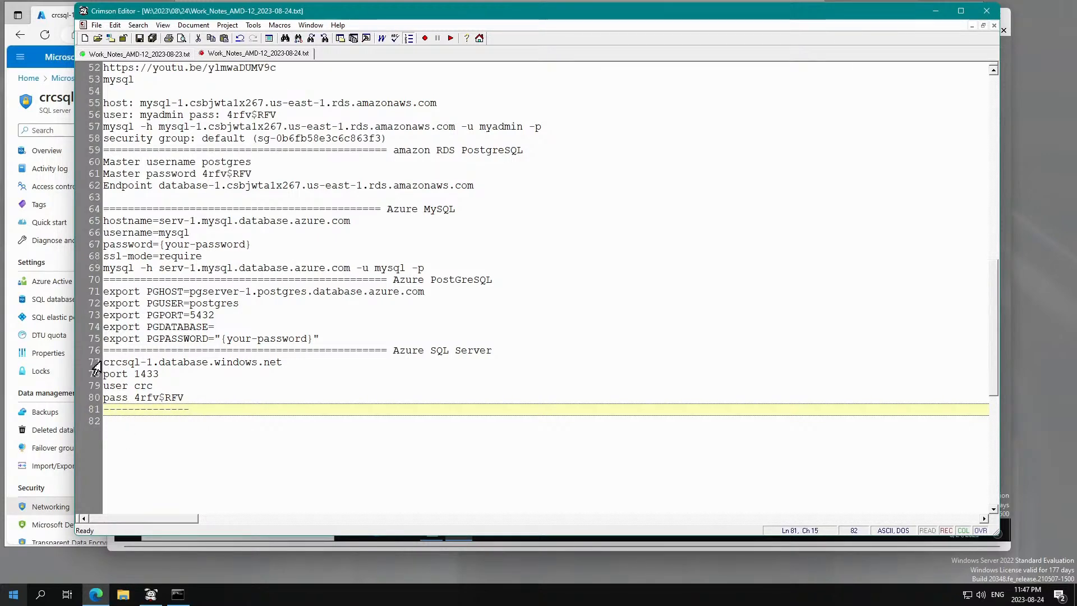
# - Copy the server address crcsql-1.database.windows.net from the notes
pyautogui.moveTo(105, 361); pyautogui.dragTo(280, 363)
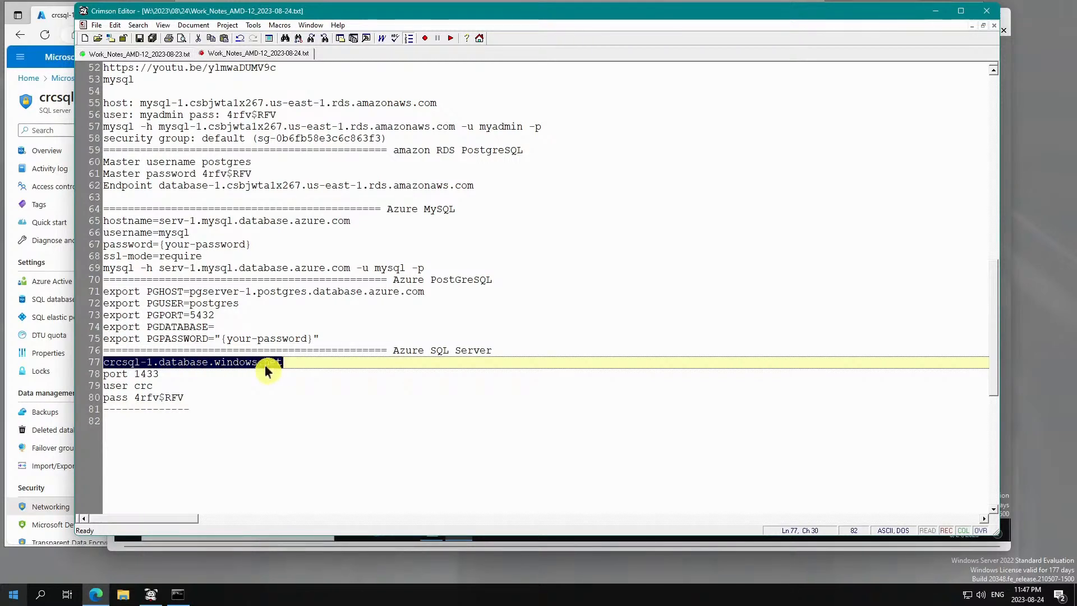
pyautogui.rightClick(264, 365)
pyautogui.click(297, 389)
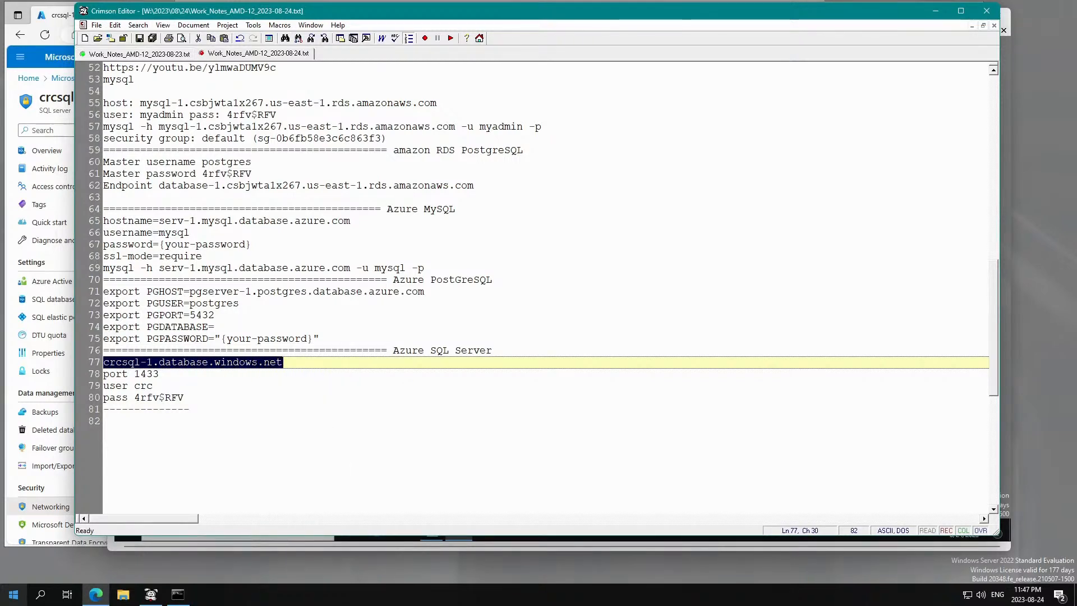
pyautogui.click(177, 594)
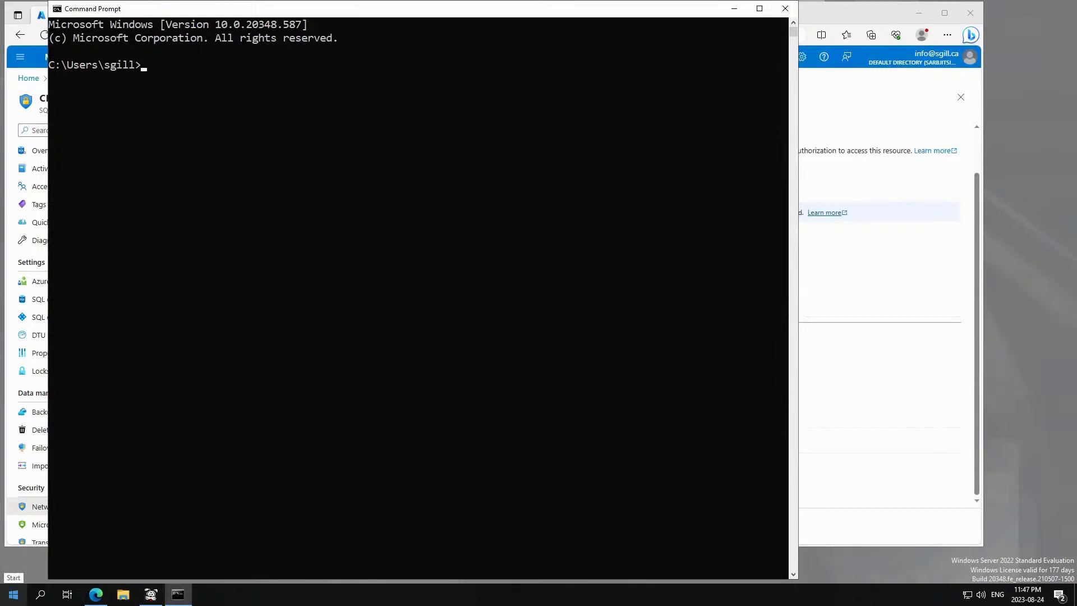
# - Run sqlcmd -S crcsql-1.database.windows.net -u crc remotely; it fails with an unexpected-argument error
pyautogui.hotkey('alt', 'Tab')
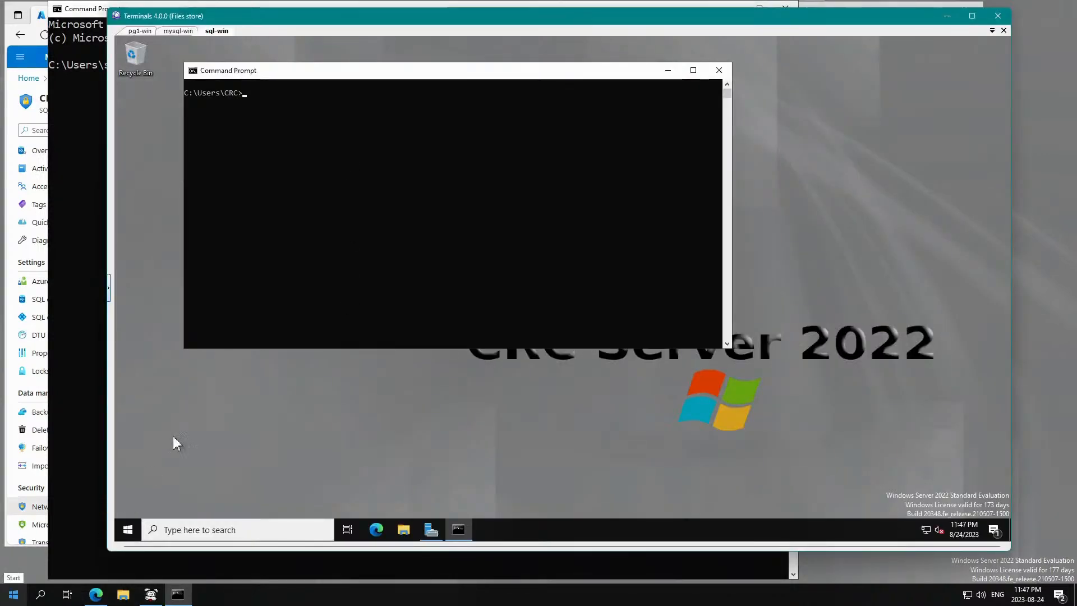
pyautogui.write('sq\\l')
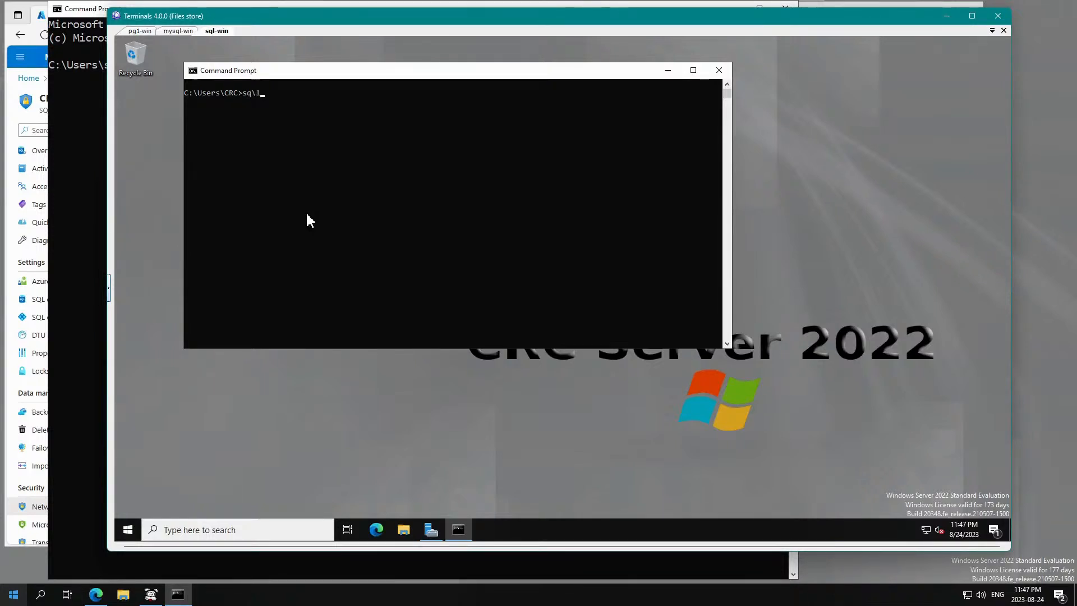
pyautogui.press('BackSpace')
pyautogui.press('BackSpace')
pyautogui.write('lcmd ')
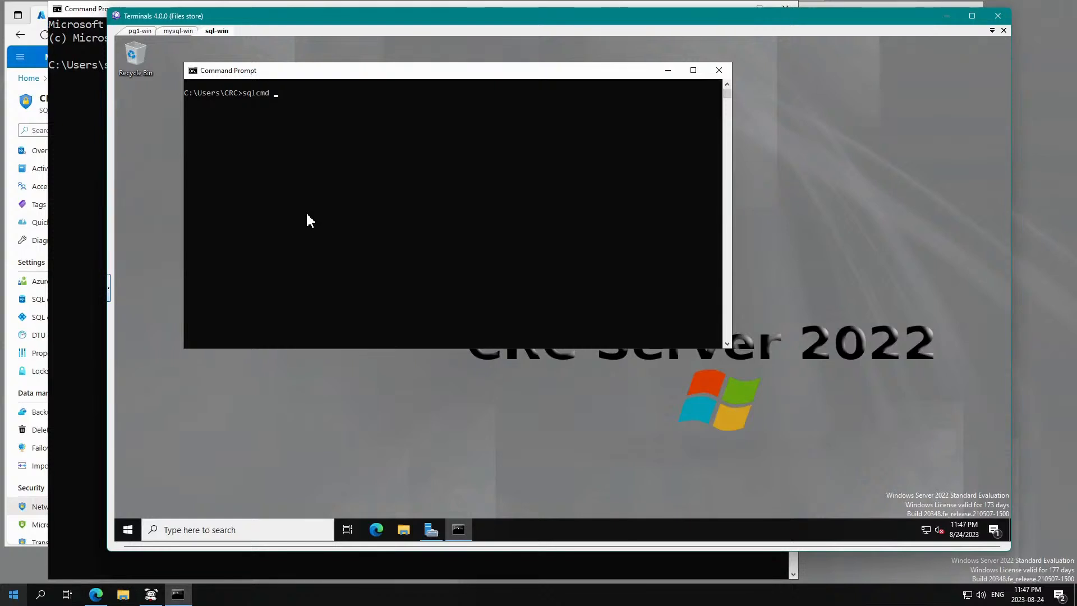
pyautogui.write('-S')
pyautogui.hotkey('ctrl', 'v')
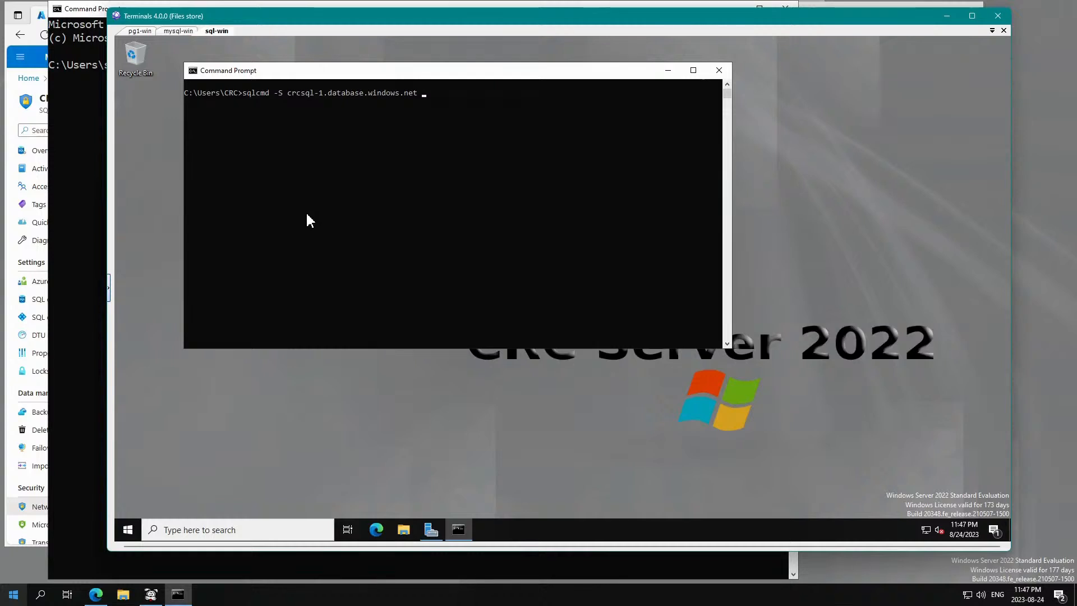
pyautogui.write('-u crc')
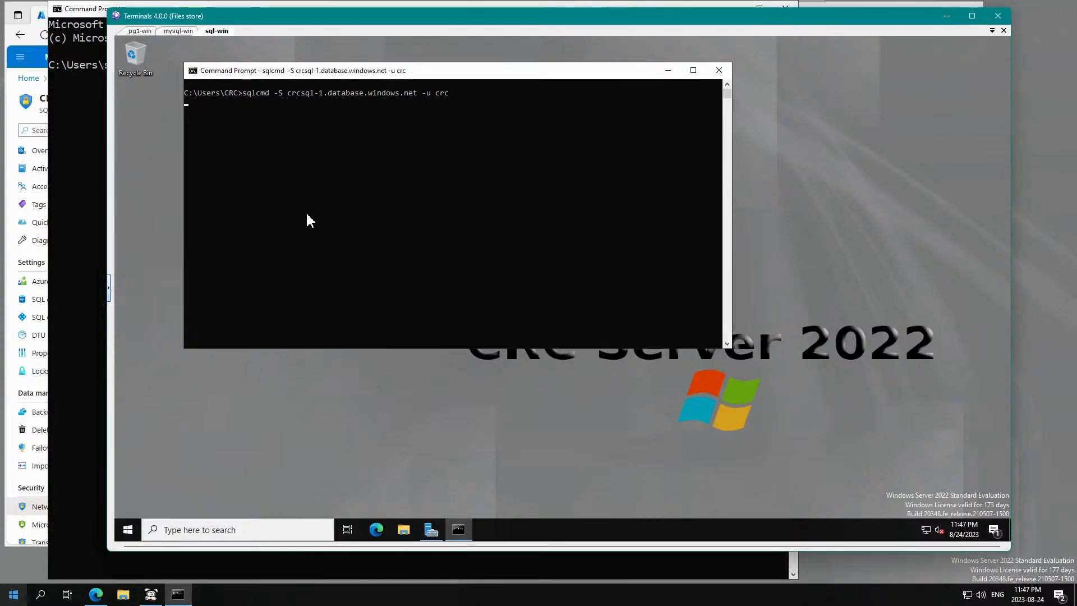
pyautogui.press('Return')
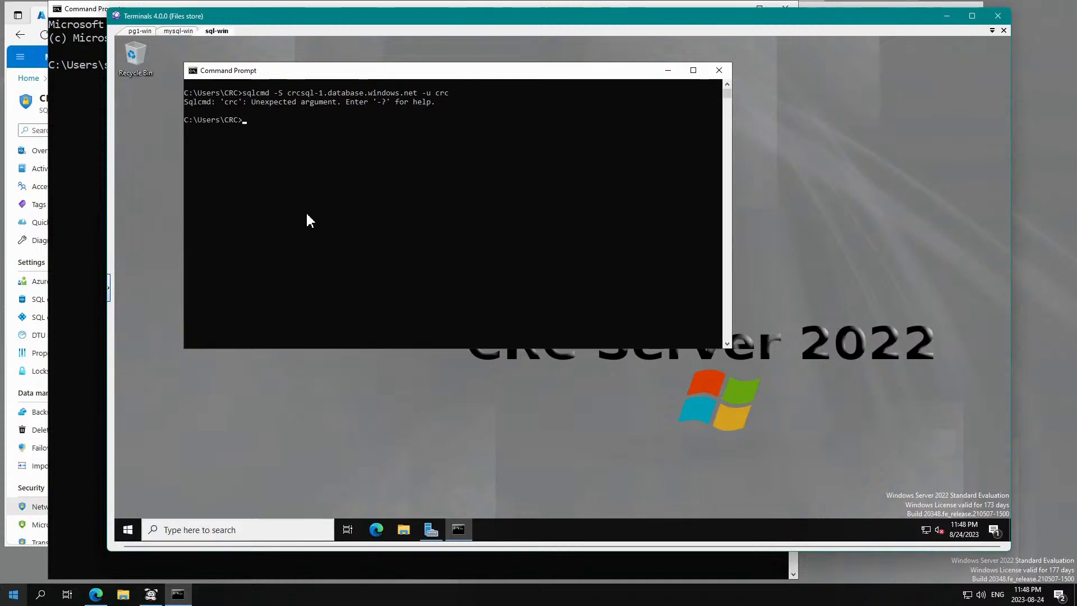
pyautogui.write('sqlcm')
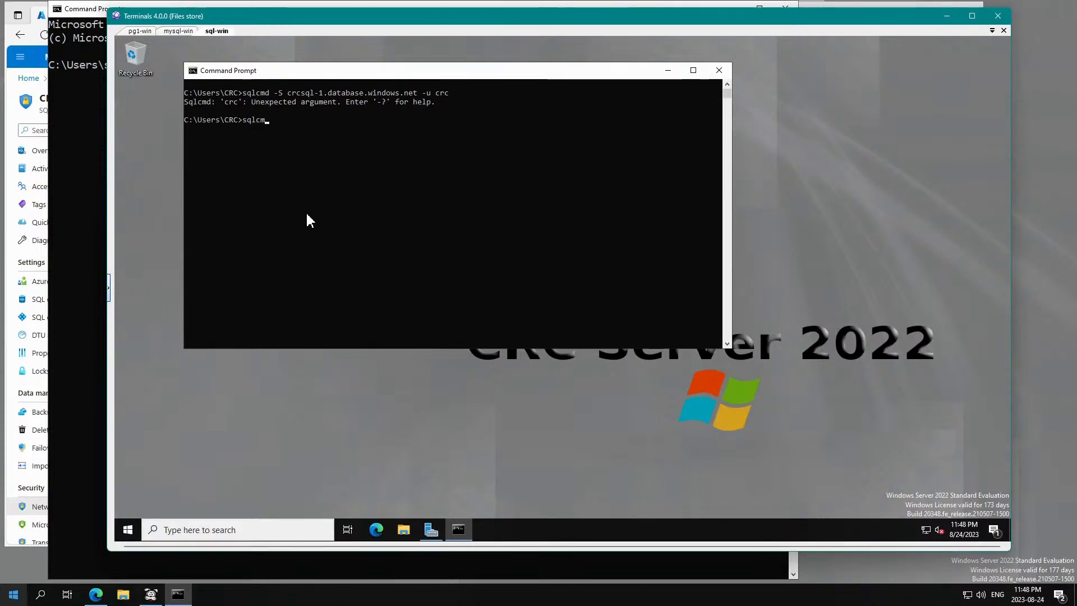
pyautogui.write('d /?')
# - View the sqlcmd /? help, rerun the connection with -U crc, and enter the password
pyautogui.press('Return')
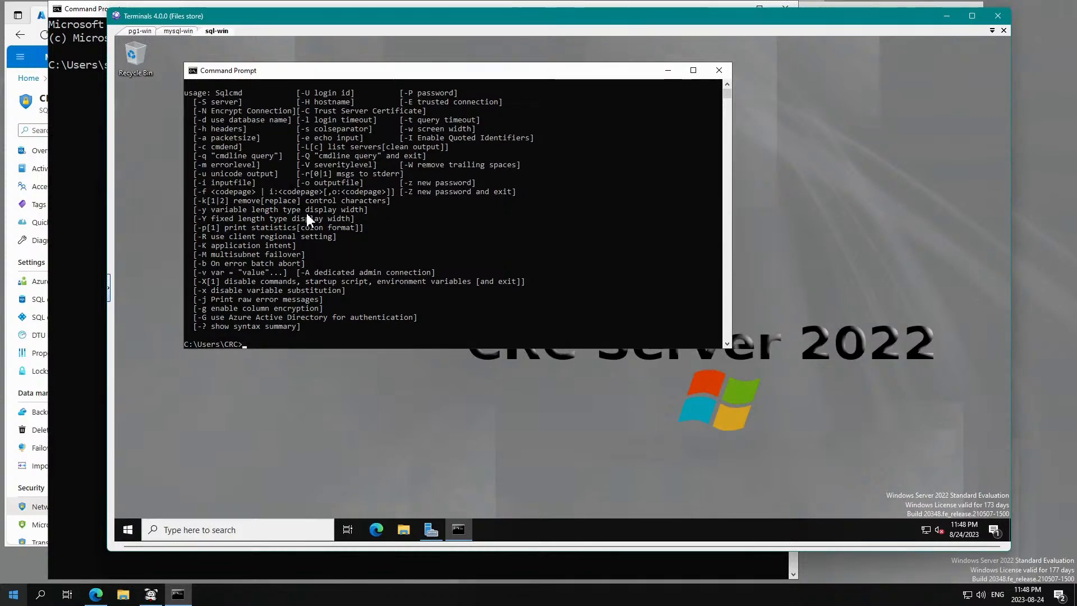
pyautogui.write('sqlcmd -S crcsql-1.database.windows.net -u crc')
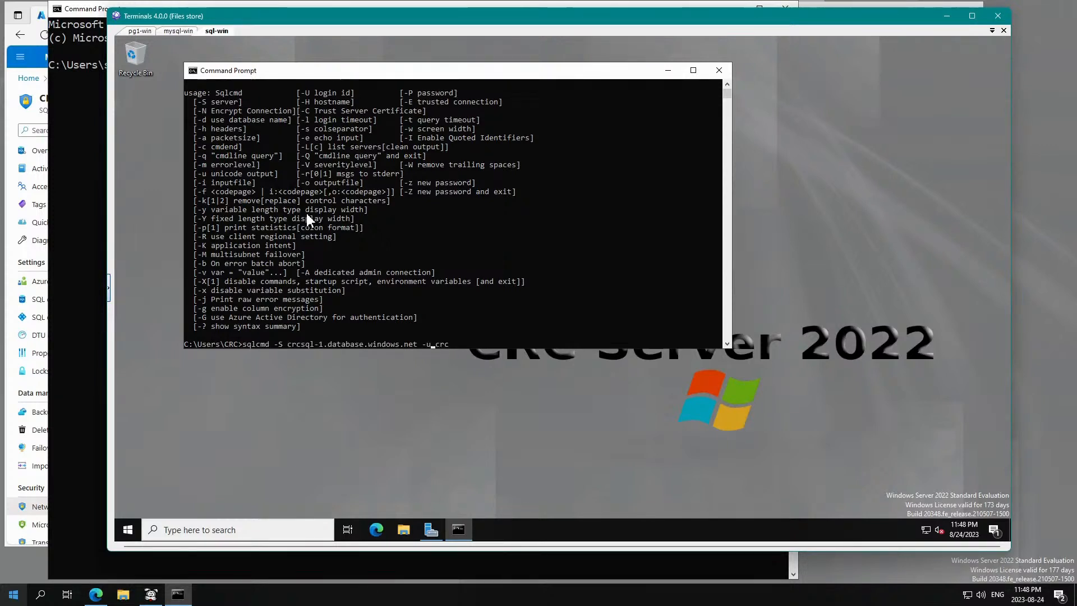
pyautogui.press('Left')
pyautogui.press('Left')
pyautogui.press('Left')
pyautogui.press('Left')
pyautogui.press('BackSpace')
pyautogui.write('U')
pyautogui.press('Return')
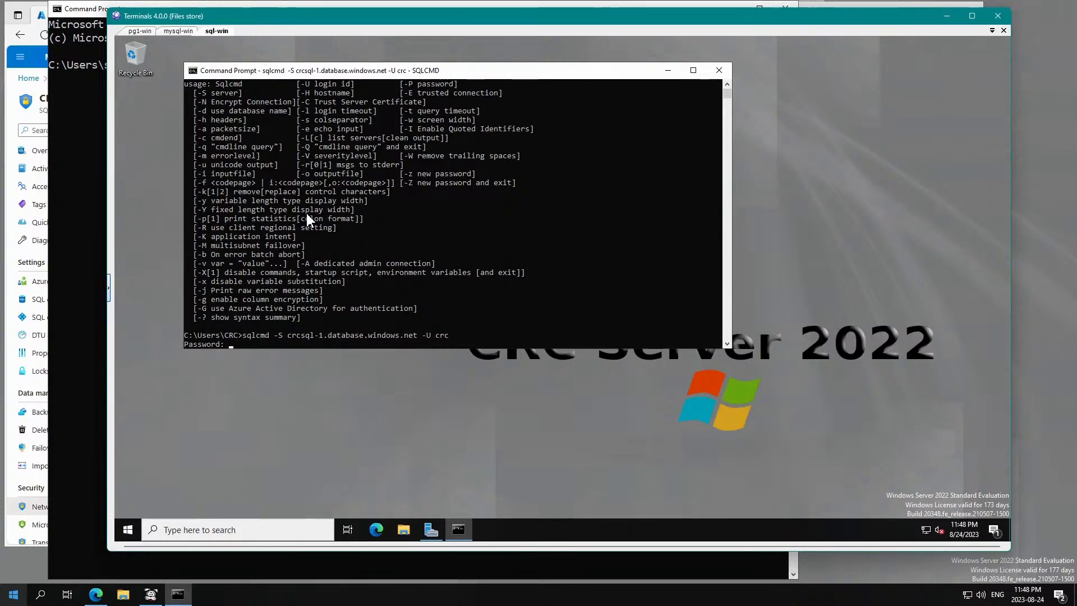
pyautogui.press('Return')
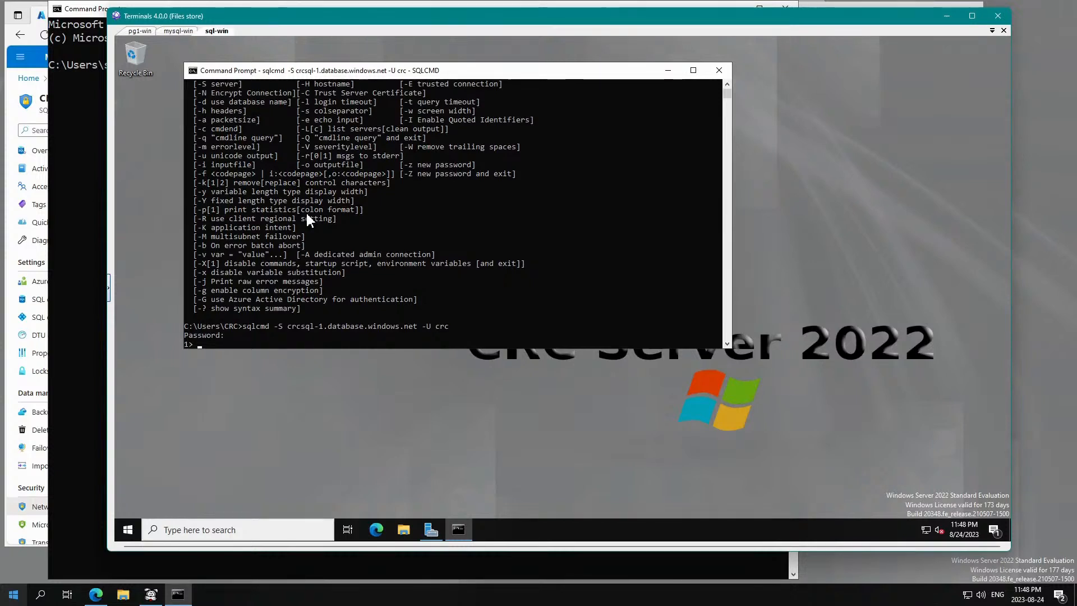
# - Enlarge the console and run 'create database test;' followed by go
pyautogui.moveTo(360, 349); pyautogui.dragTo(360, 412)
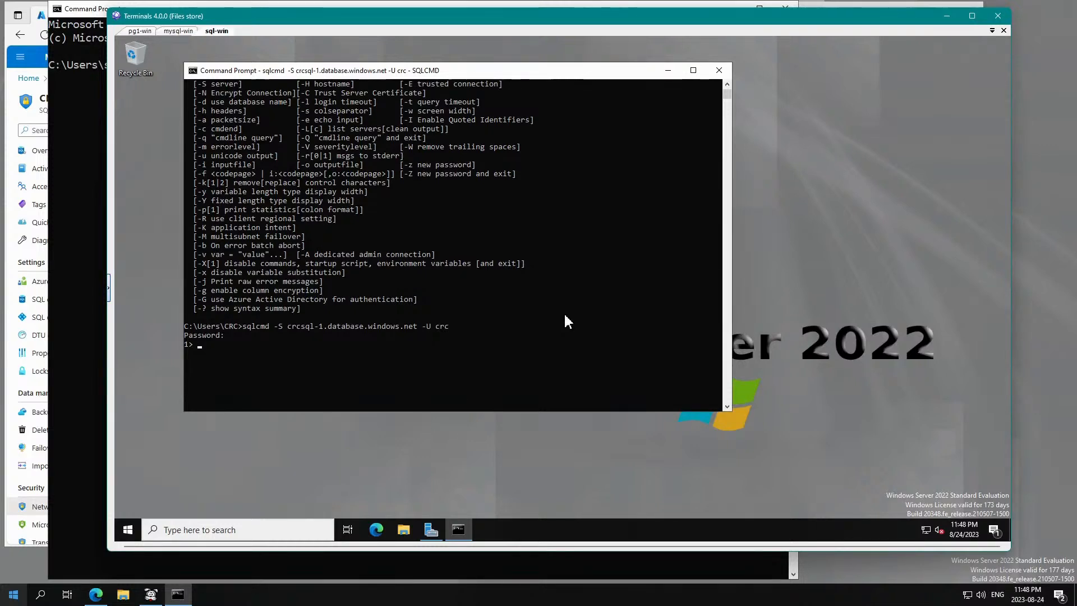
pyautogui.write('create database test')
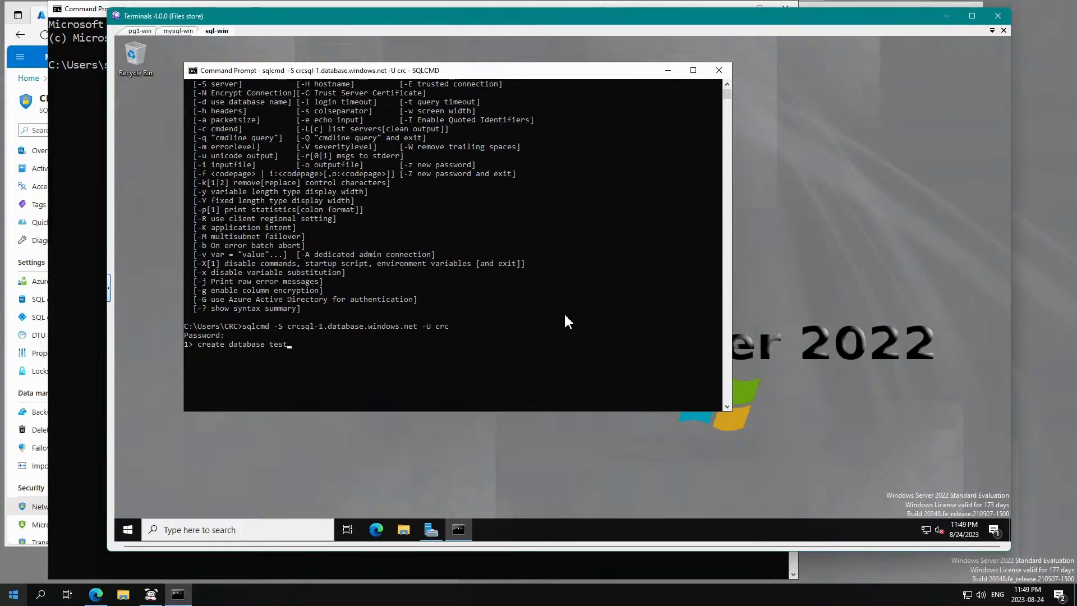
pyautogui.write(';')
pyautogui.press('Return')
pyautogui.write('go')
pyautogui.press('Return')
pyautogui.write('create tab')
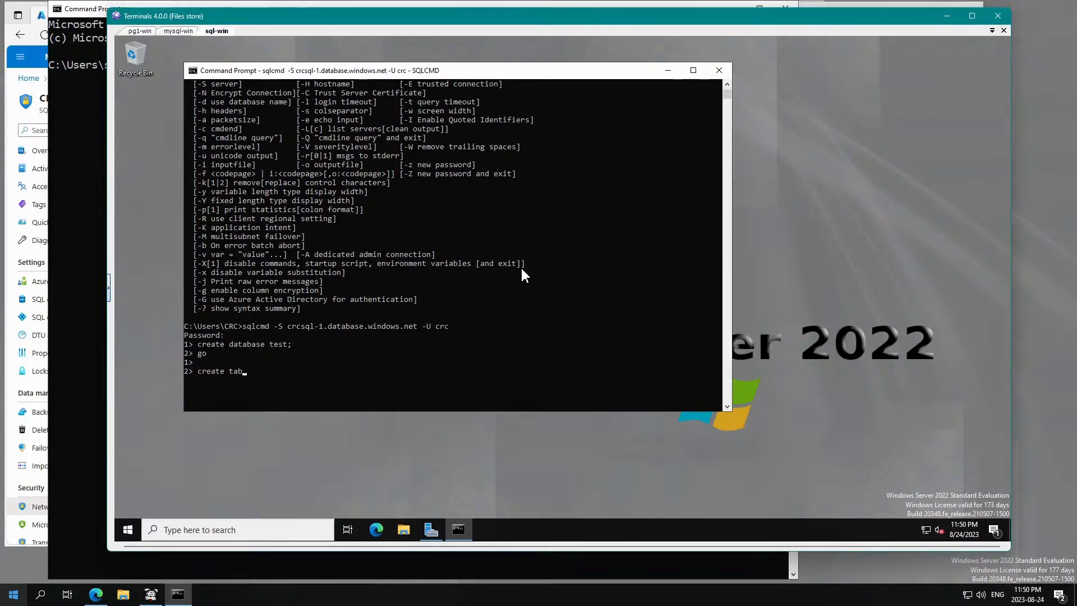
pyautogui.write('le demo')
# - Set the console font size to 20 in Properties and dismiss the shortcut update error
pyautogui.click(193, 71)
pyautogui.click(214, 188)
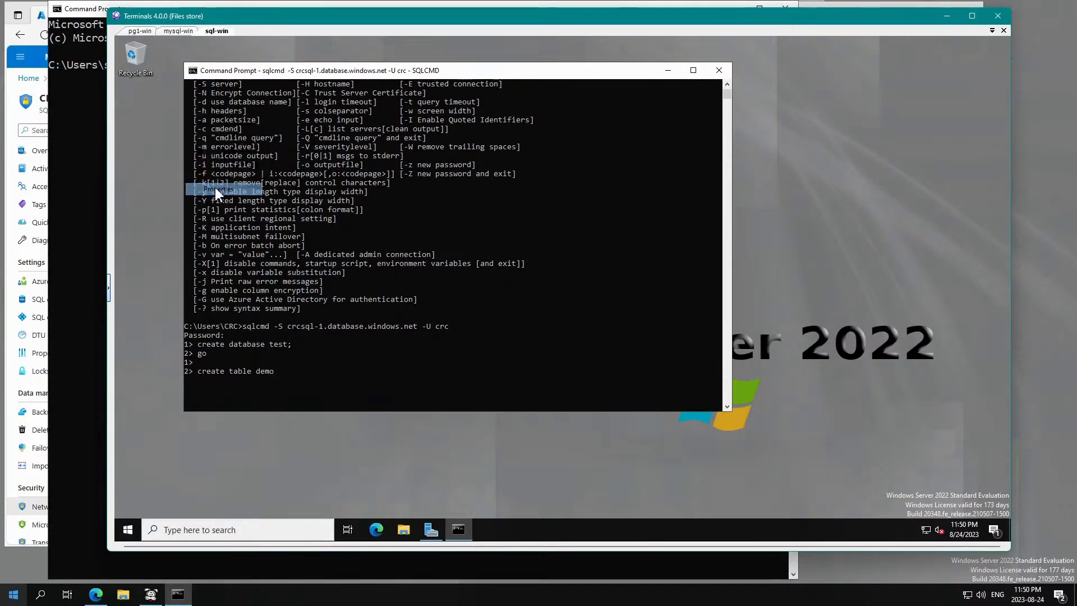
pyautogui.click(240, 101)
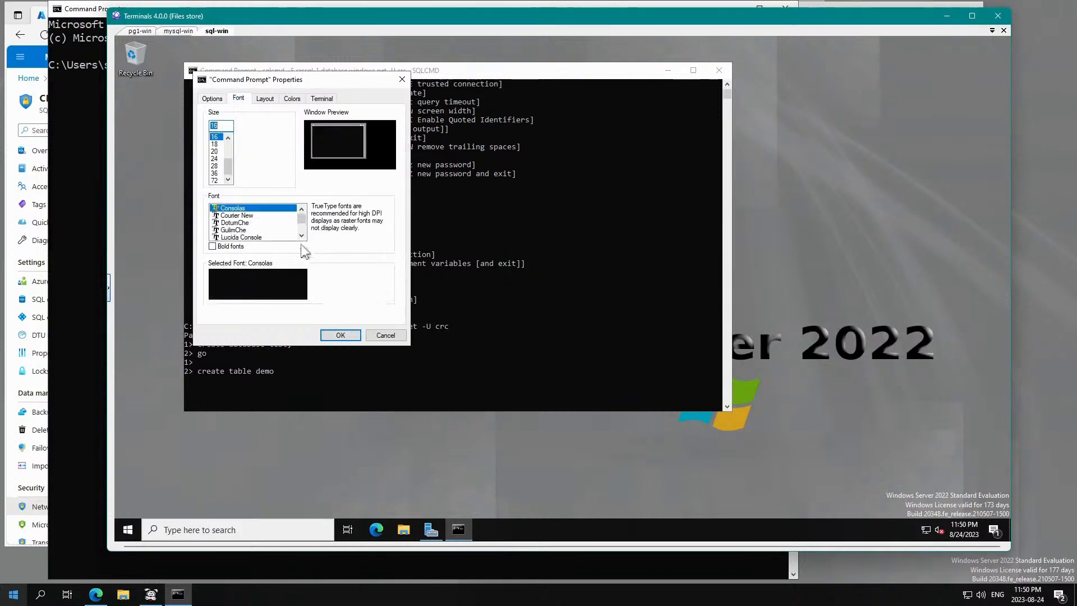
pyautogui.click(213, 152)
pyautogui.click(337, 338)
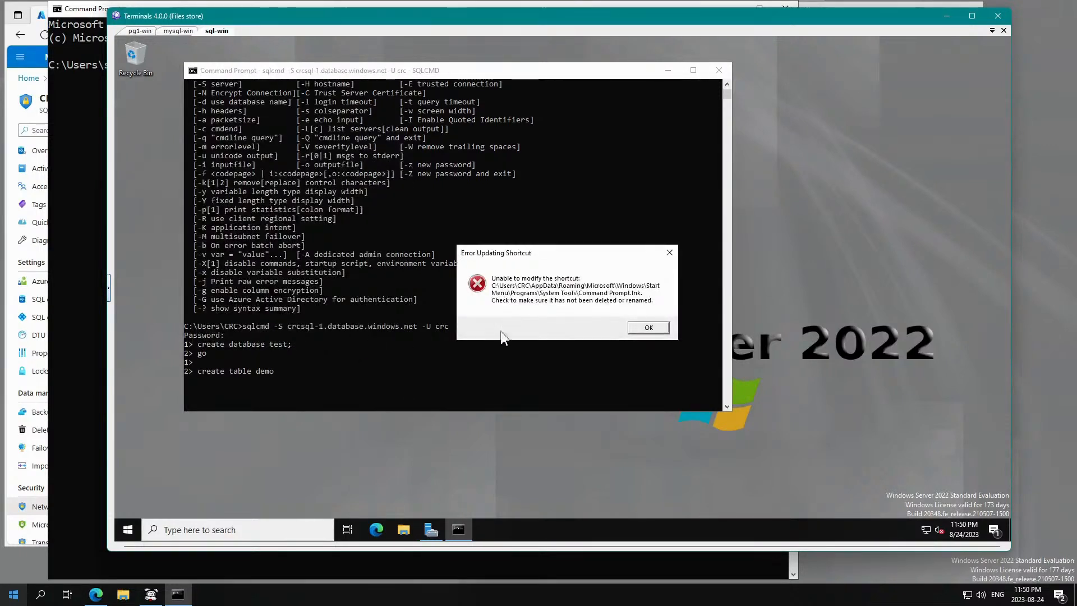
pyautogui.click(646, 328)
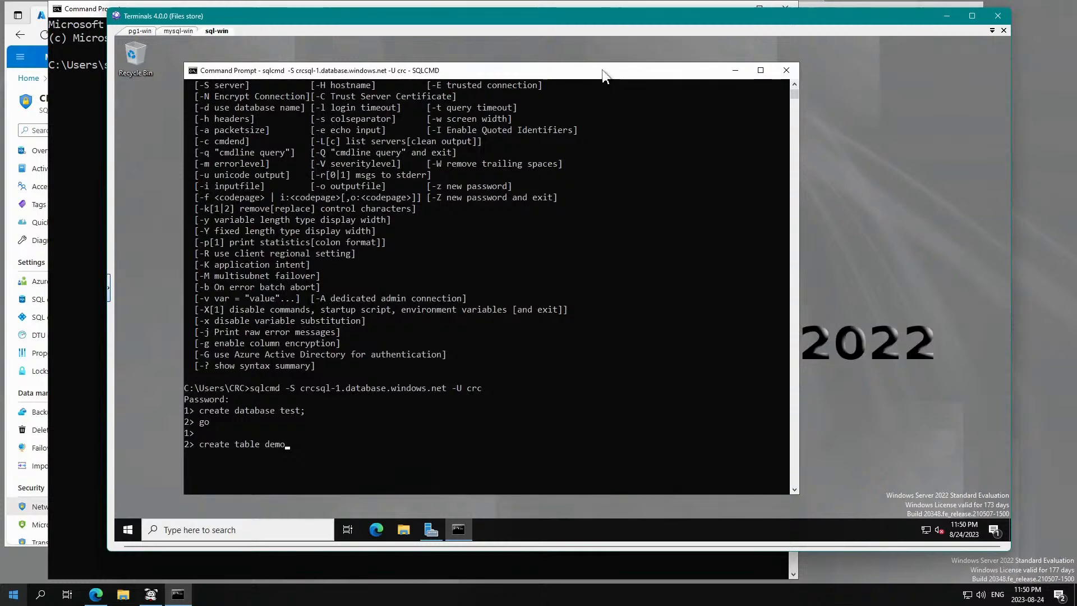
# - Move the console window up and highlight lines in the sqlcmd history
pyautogui.moveTo(604, 78); pyautogui.dragTo(639, 60)
pyautogui.scroll(-5, 595, 378)
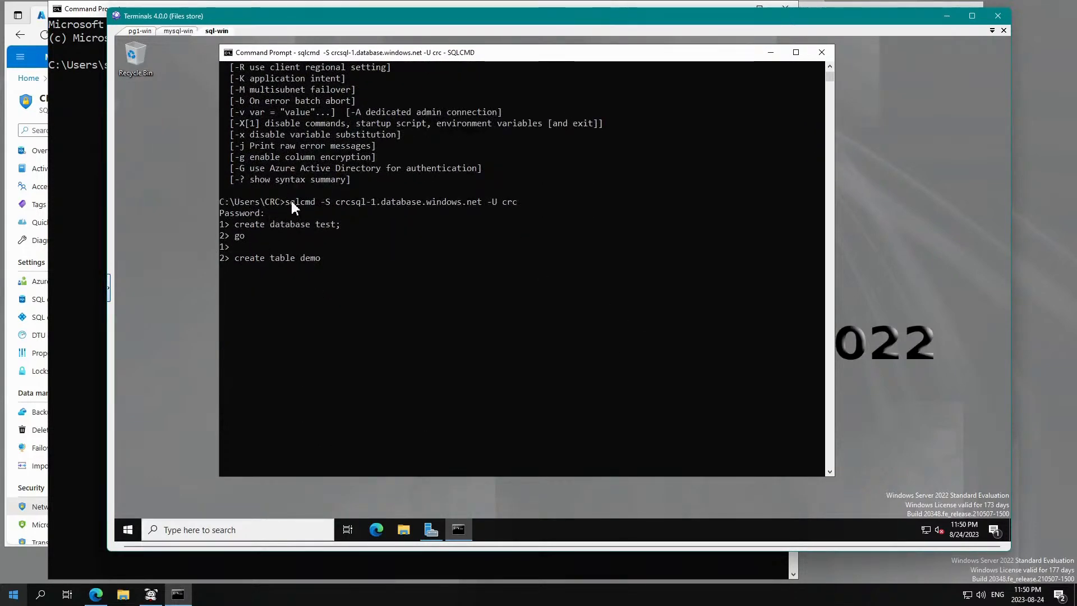
pyautogui.moveTo(289, 199); pyautogui.dragTo(517, 204)
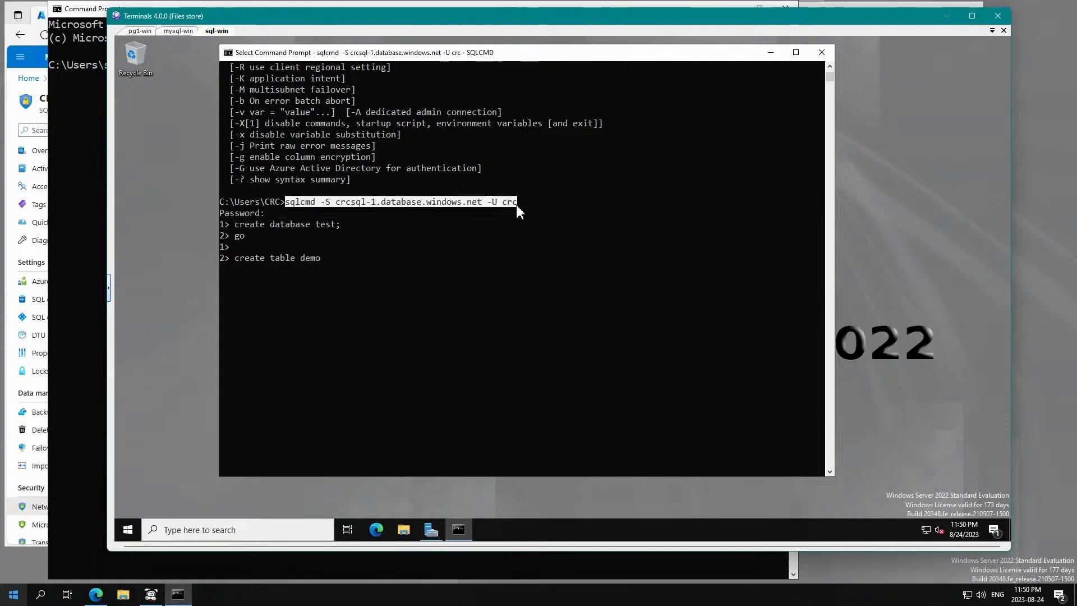
pyautogui.click(272, 214)
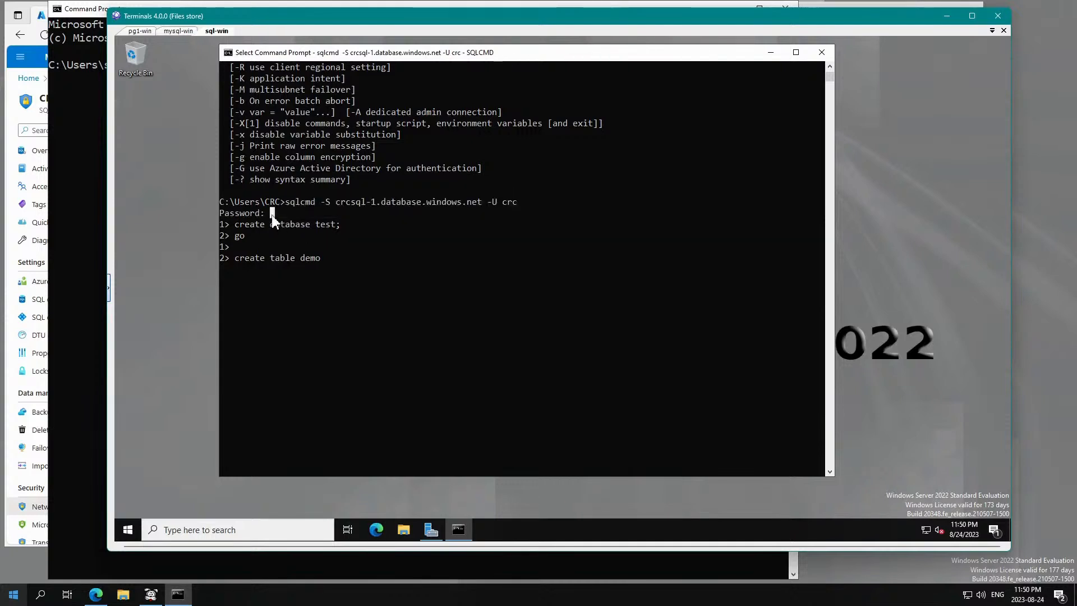
pyautogui.click(222, 223)
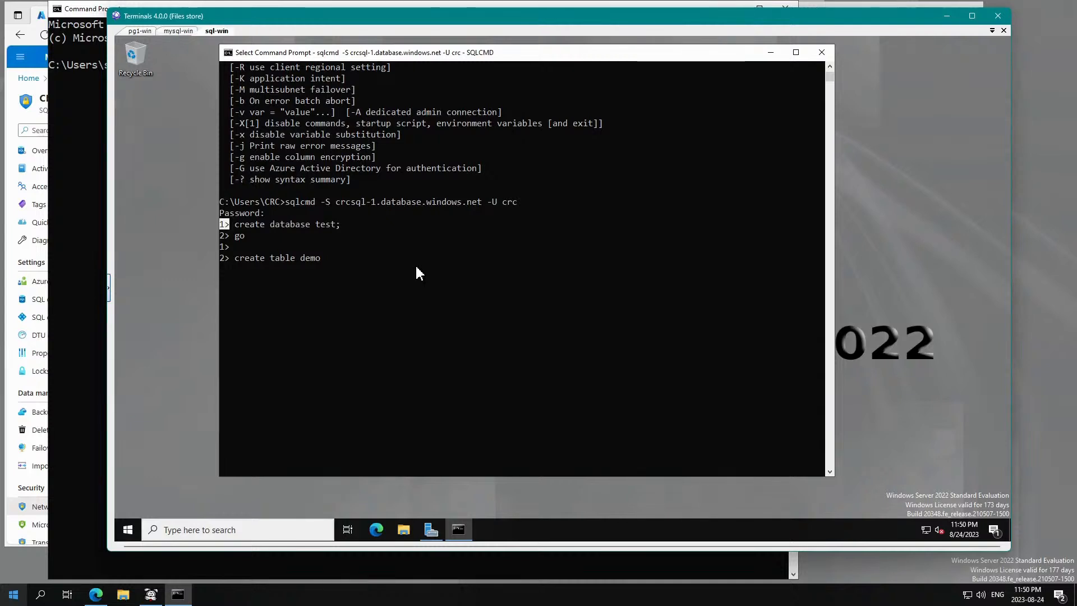
pyautogui.click(348, 253)
pyautogui.click(236, 222)
pyautogui.moveTo(235, 222); pyautogui.dragTo(340, 224)
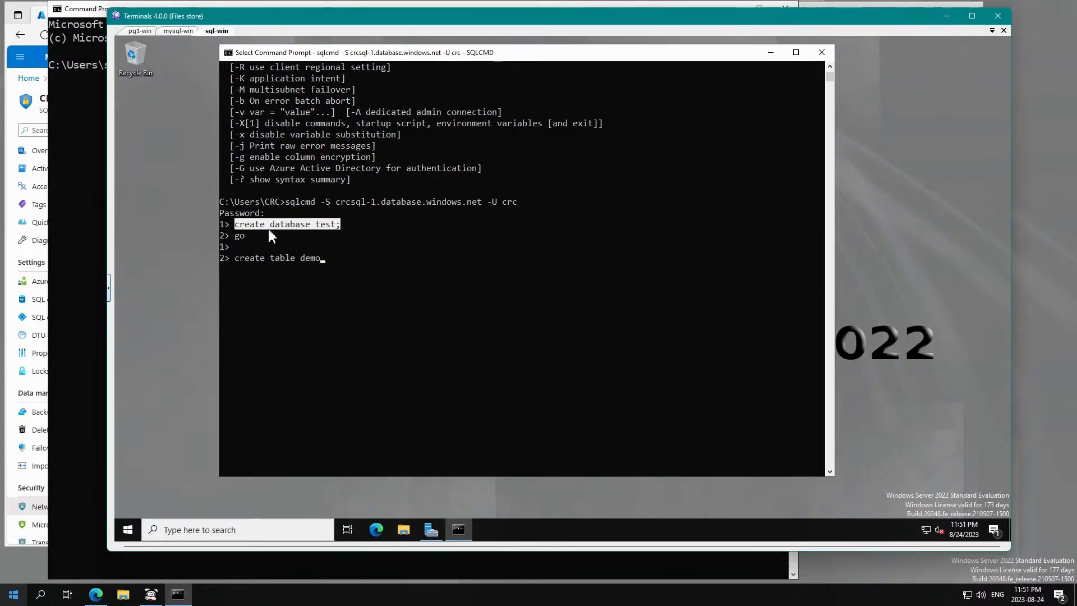
pyautogui.moveTo(230, 236); pyautogui.dragTo(249, 235)
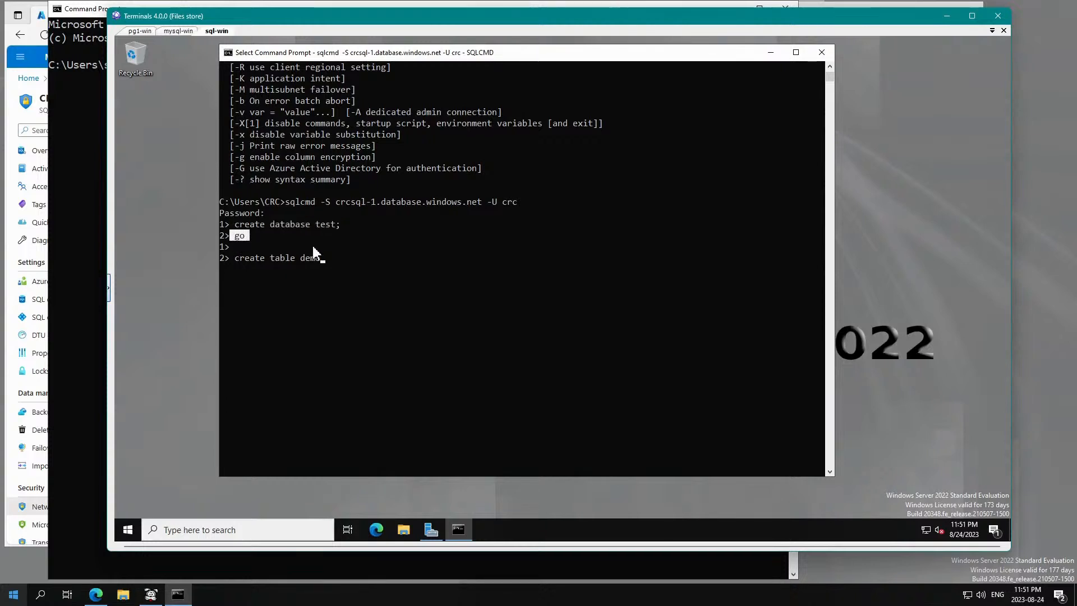
pyautogui.click(279, 243)
pyautogui.click(235, 259)
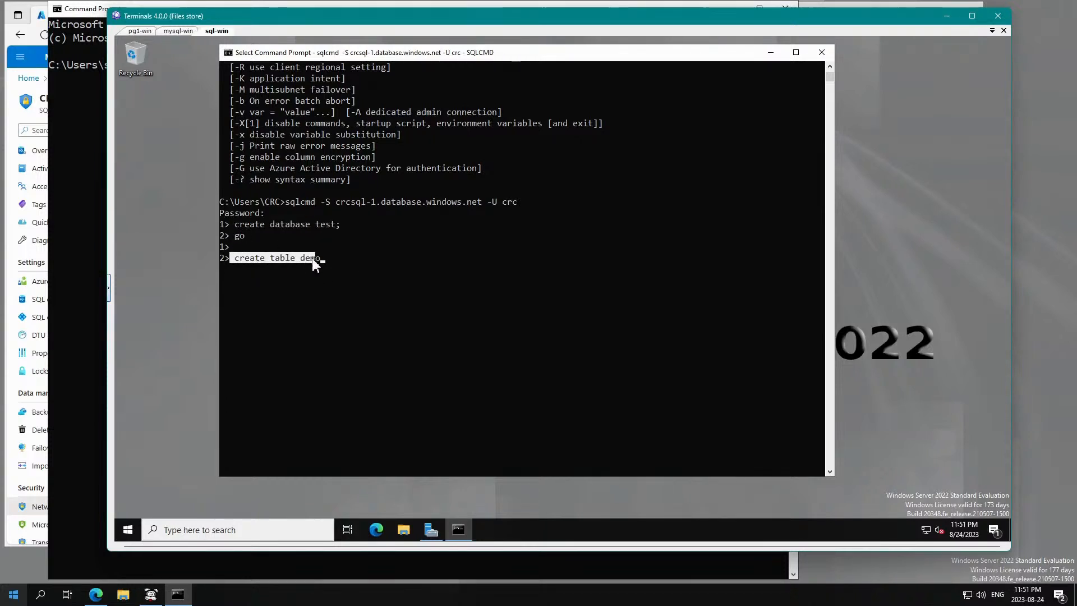
pyautogui.click(333, 258)
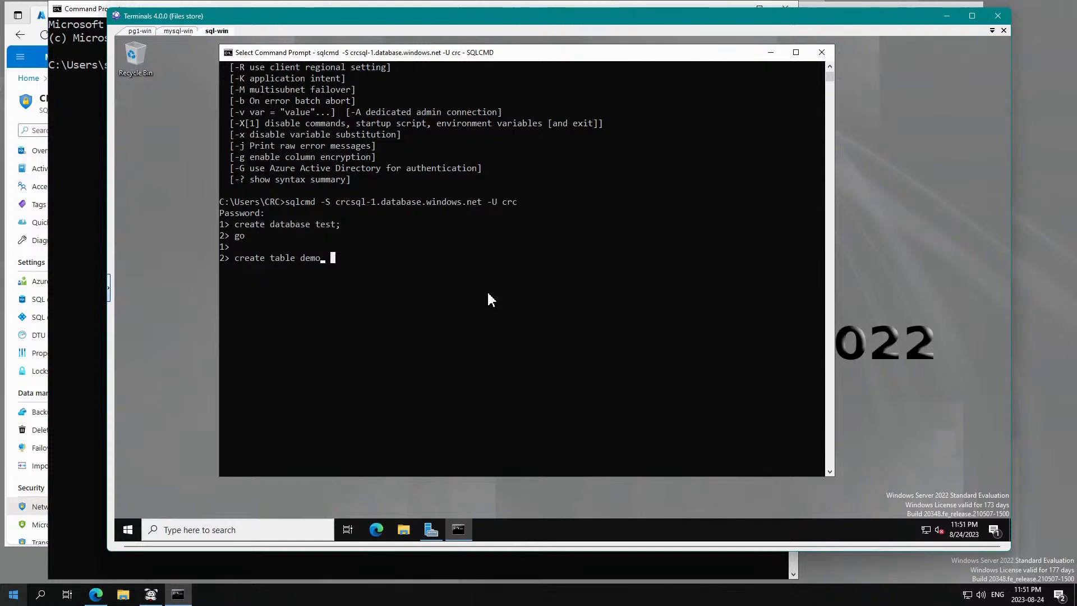
# - Complete 'create table demo(id int);' and run it with go
pyautogui.write('(')
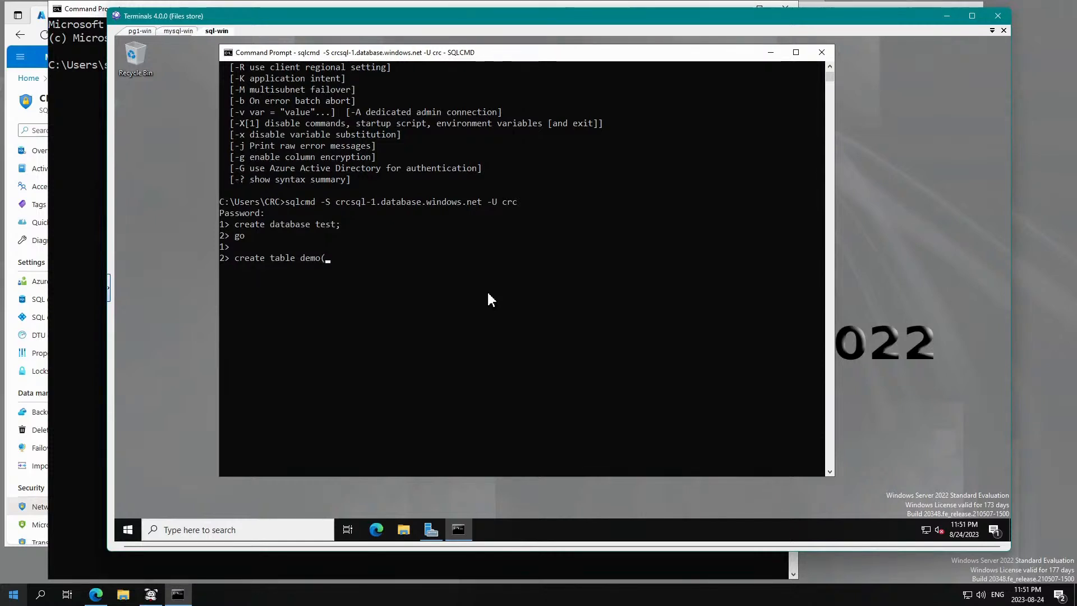
pyautogui.write('id int')
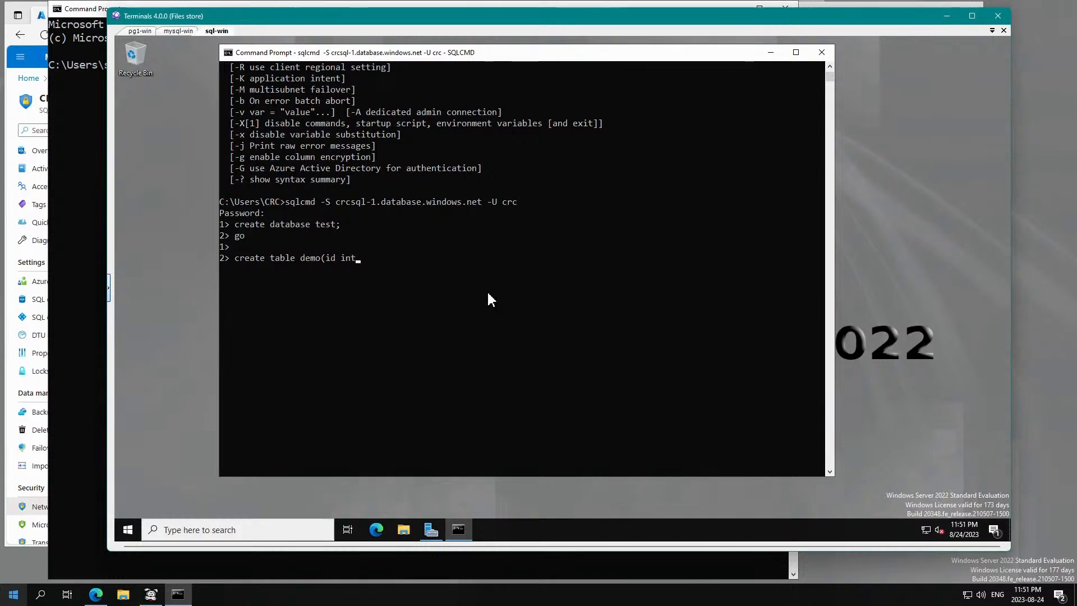
pyautogui.write(');')
pyautogui.press('Return')
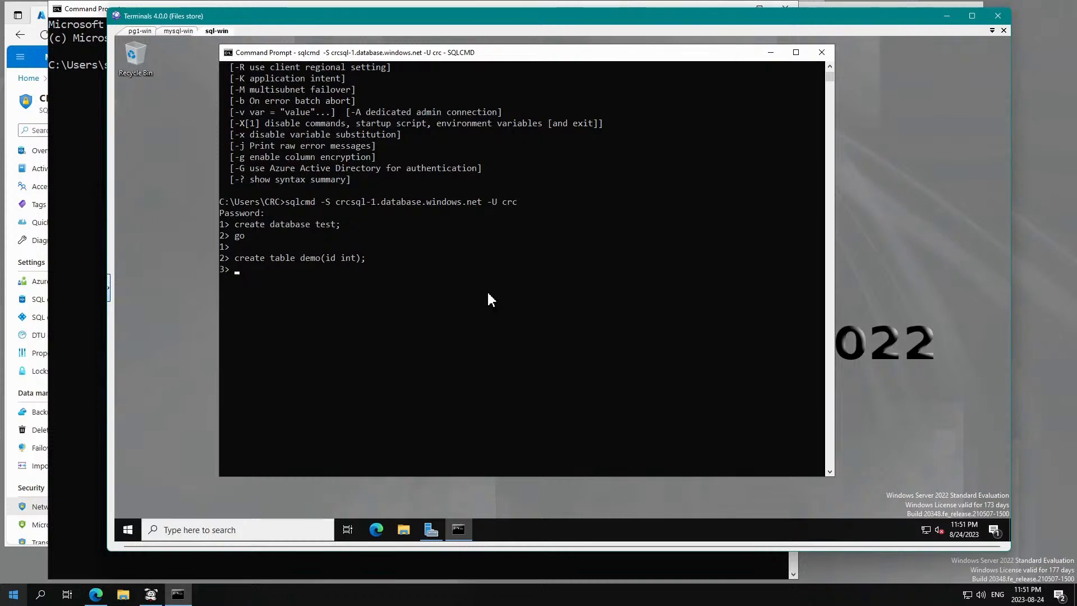
pyautogui.write('go')
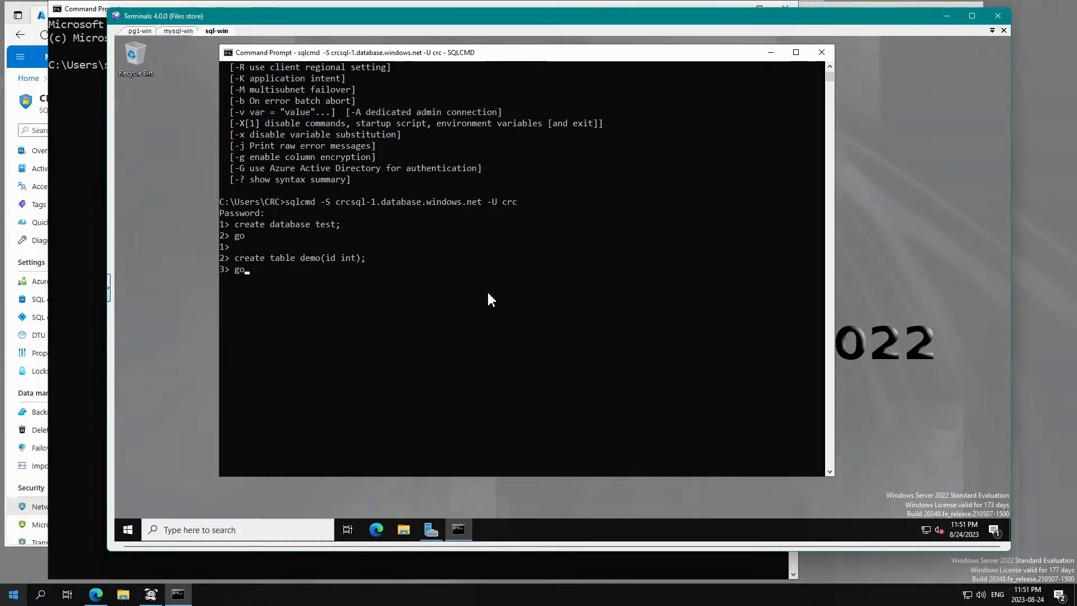
pyautogui.press('Return')
pyautogui.write('inser')
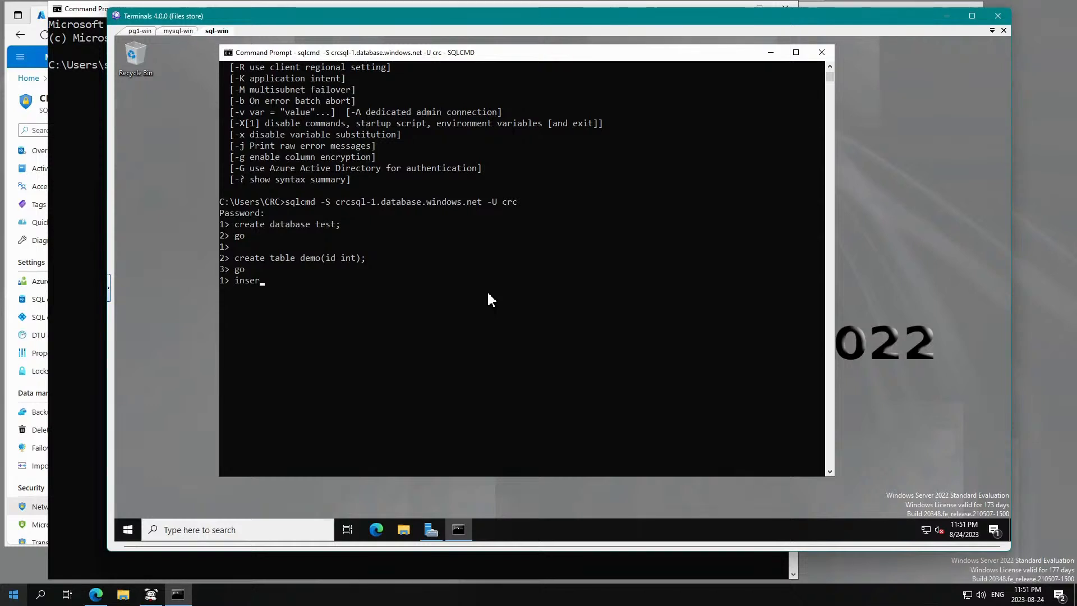
# - Enter 'insert into demo values(12);' and begin a second insert into demo
pyautogui.write('t into dem')
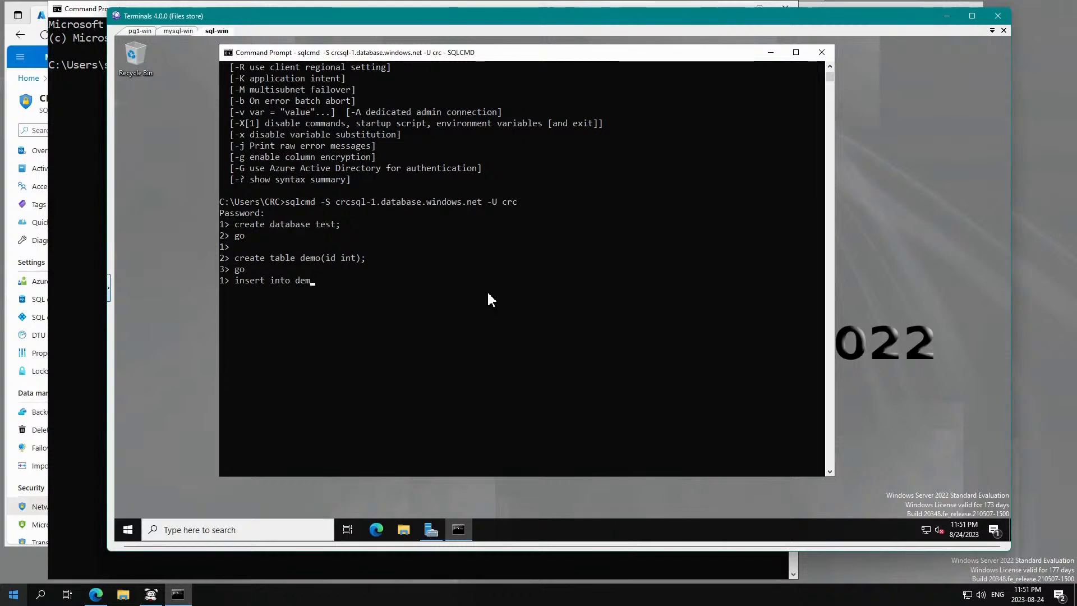
pyautogui.write('o value')
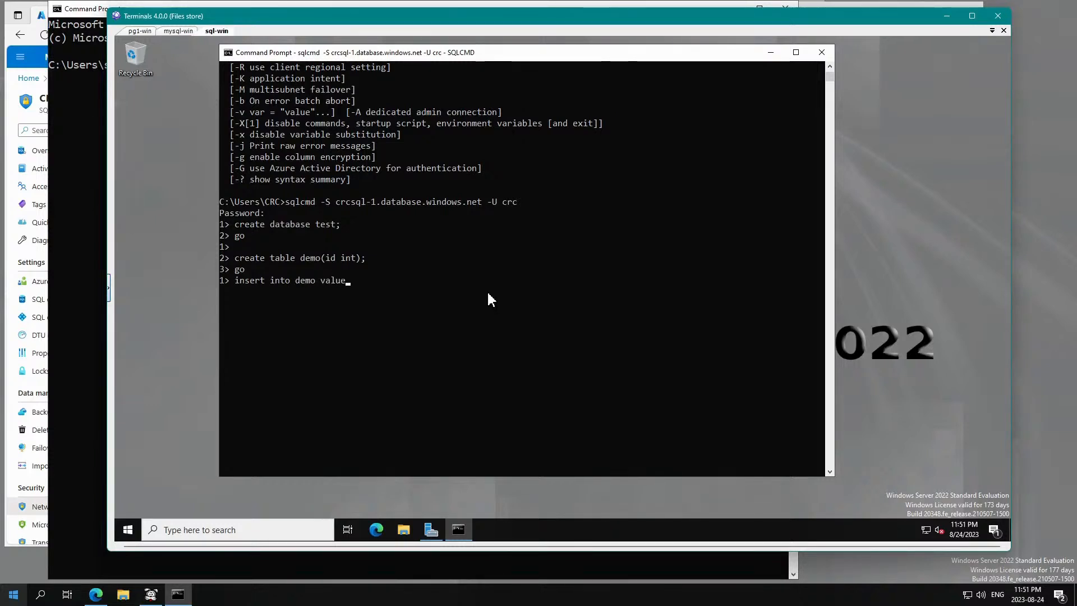
pyautogui.write('s(12')
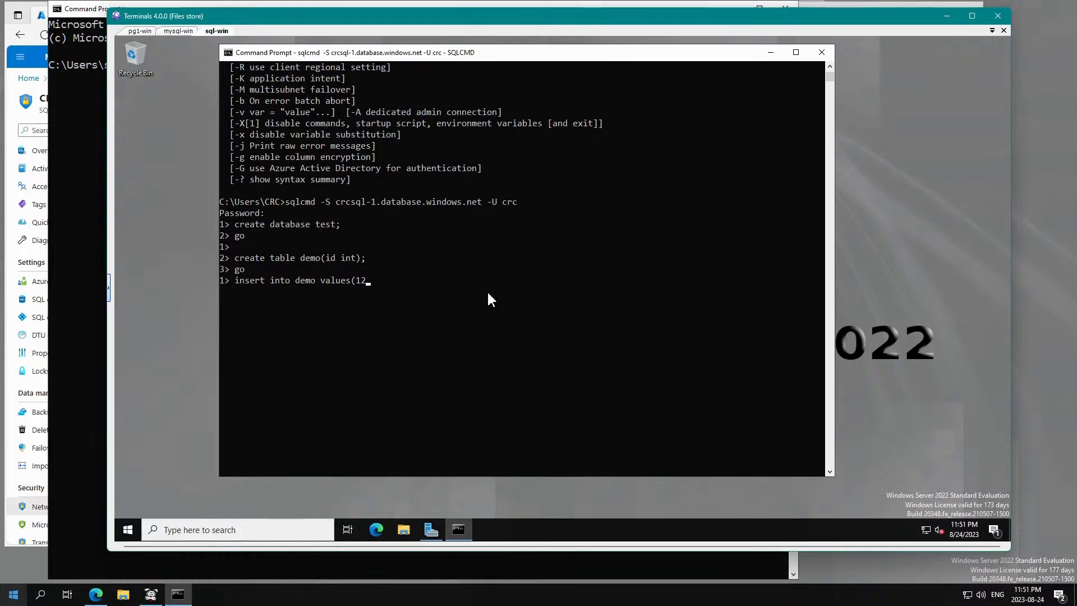
pyautogui.write(');')
pyautogui.press('Return')
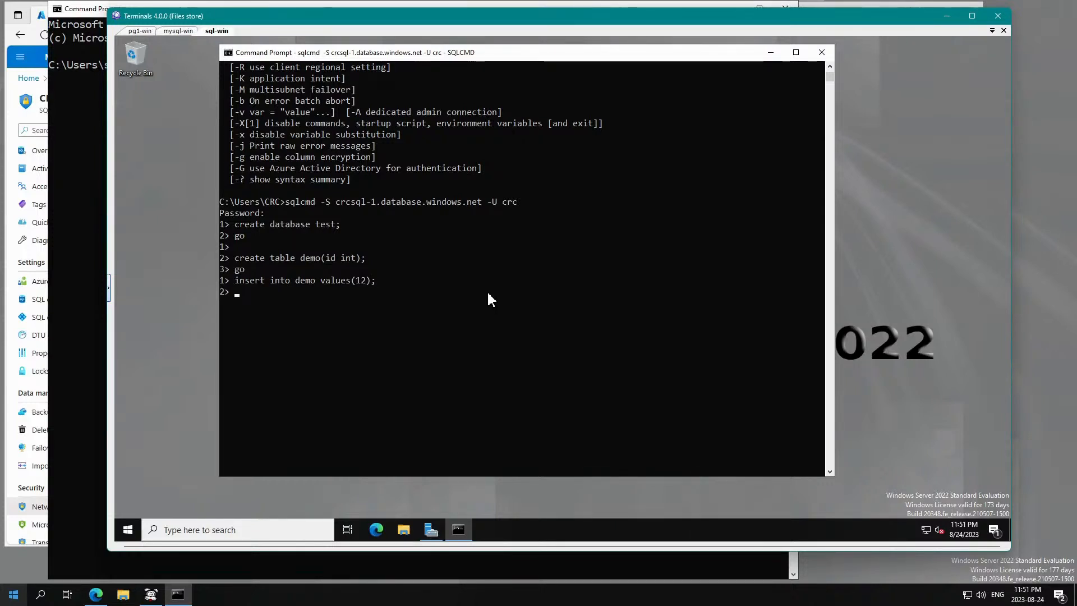
pyautogui.write('insert')
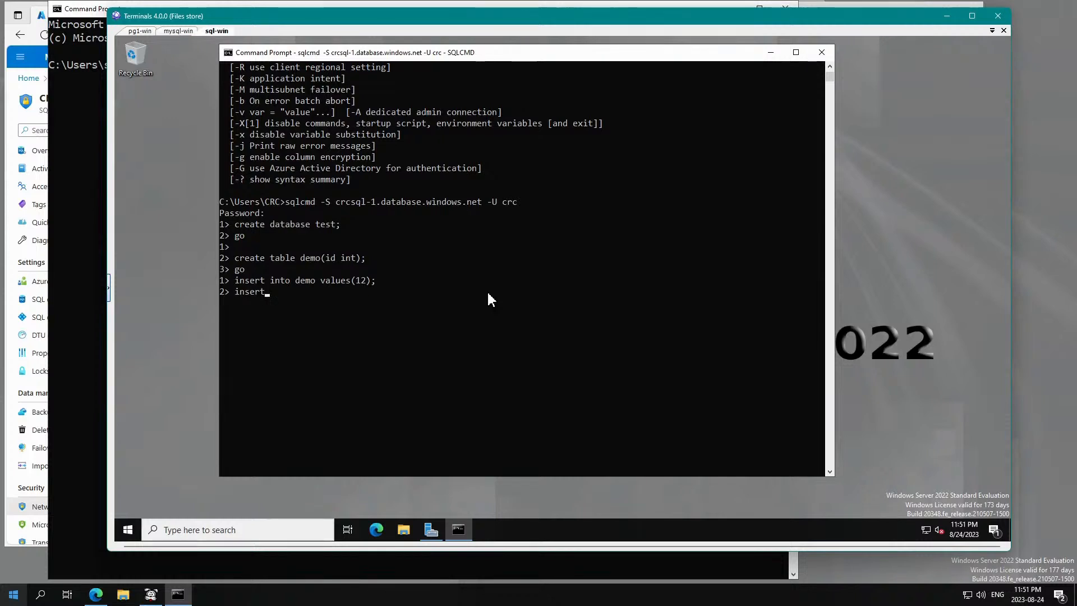
pyautogui.write(' into demo ')
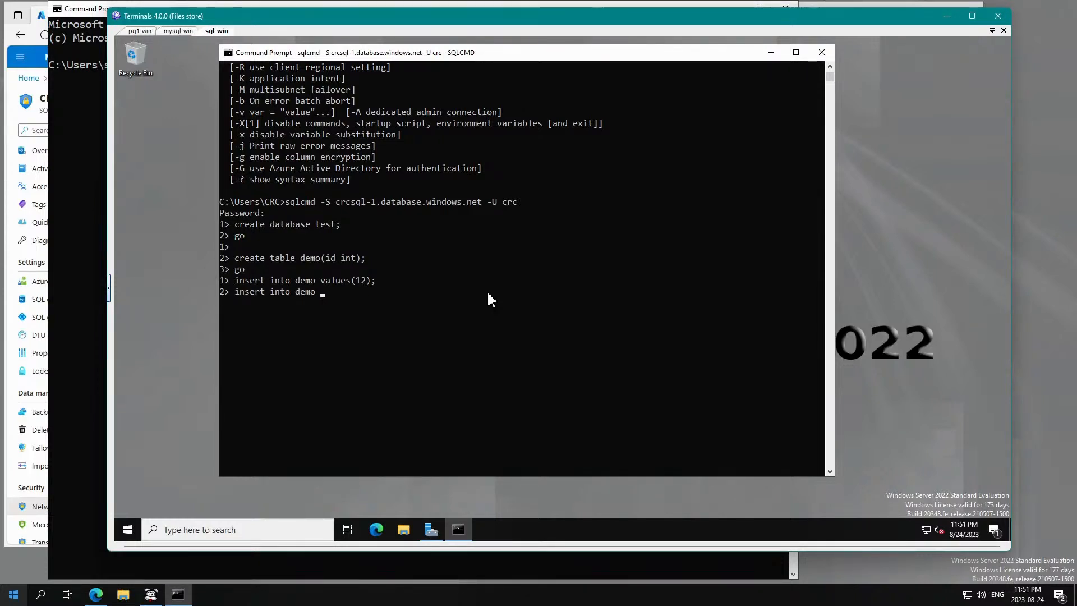
pyautogui.write('values(23);')
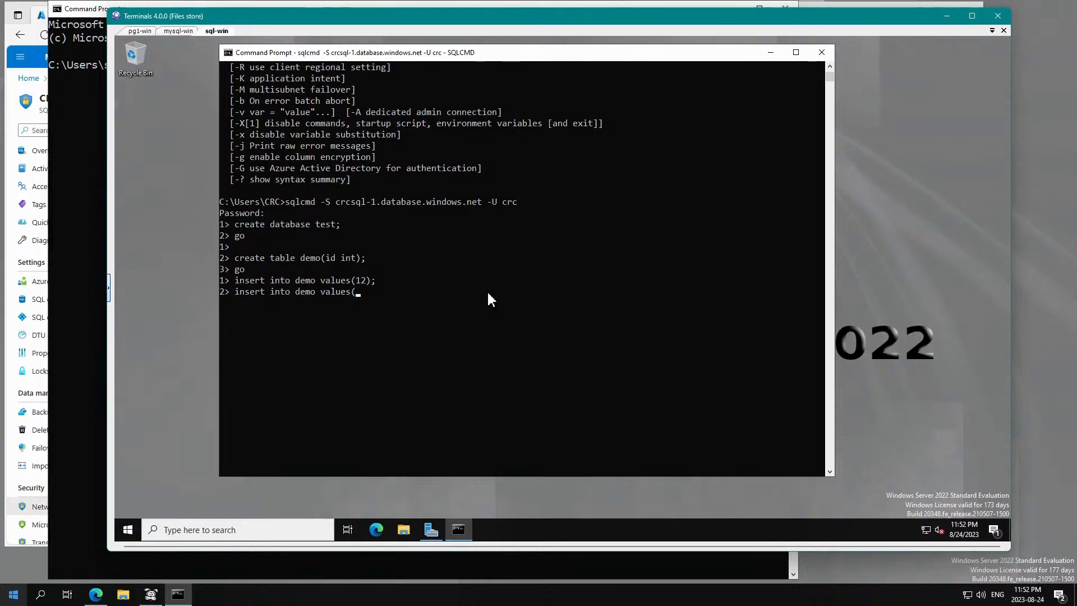
# - Finish 'insert into demo values(23);' and run both inserts with go; both are refused with permission denied
pyautogui.write('23')
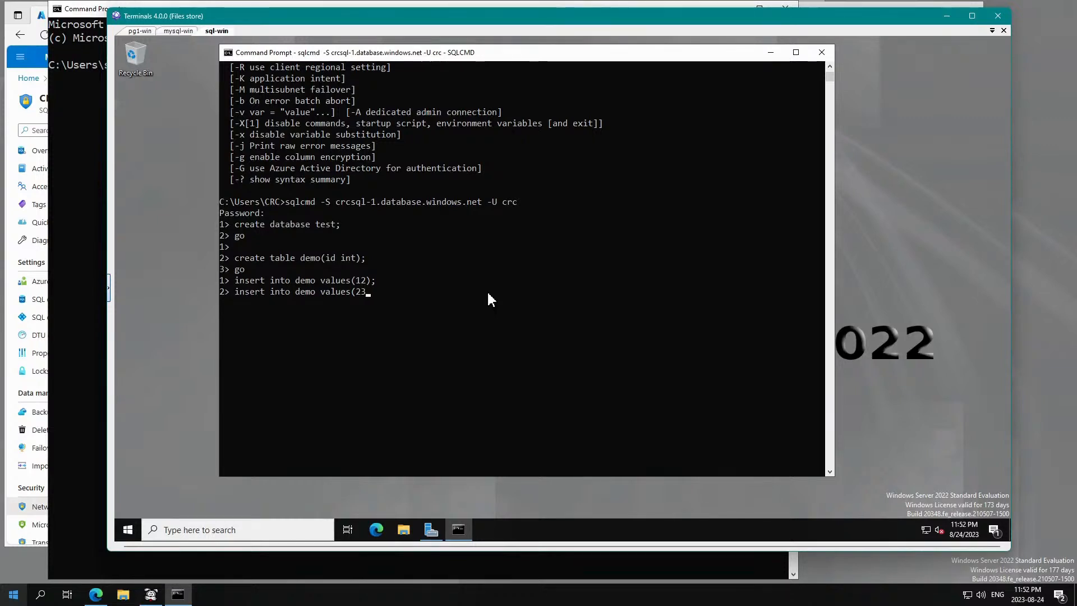
pyautogui.write(');')
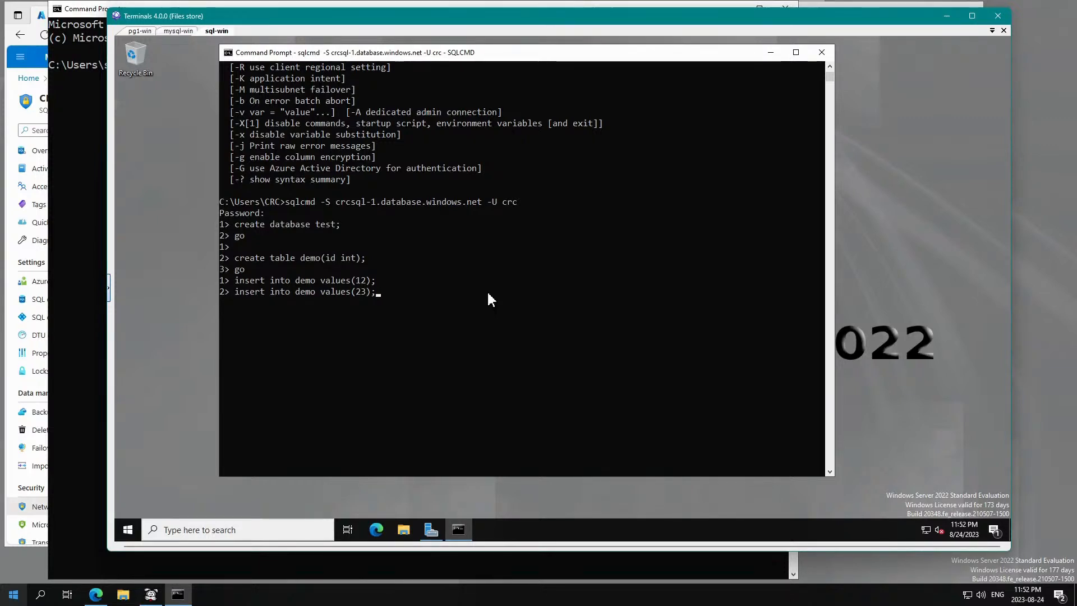
pyautogui.press('Return')
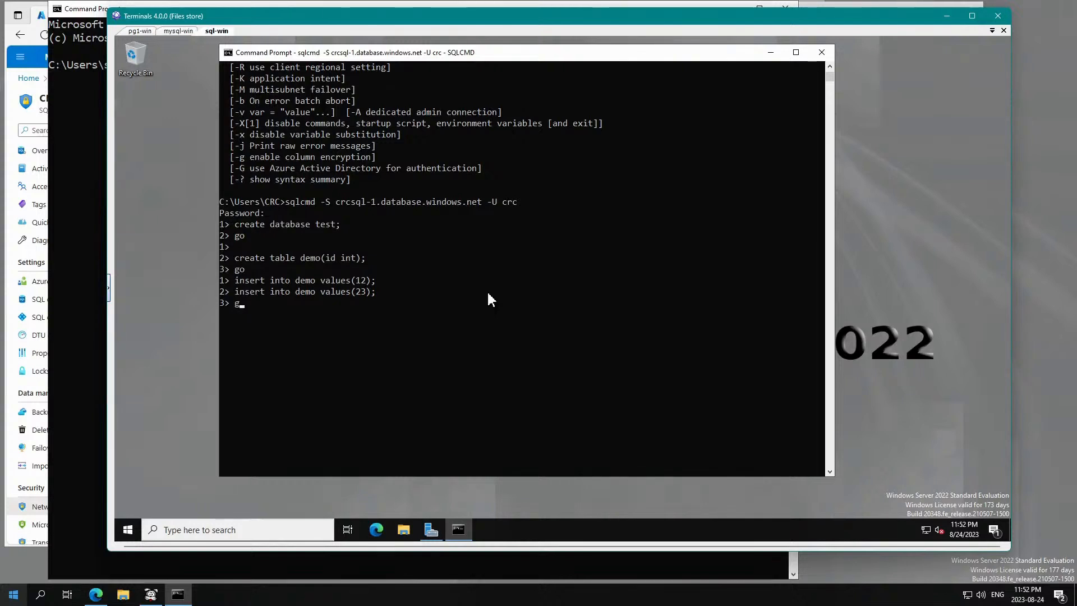
pyautogui.write('go')
pyautogui.press('Return')
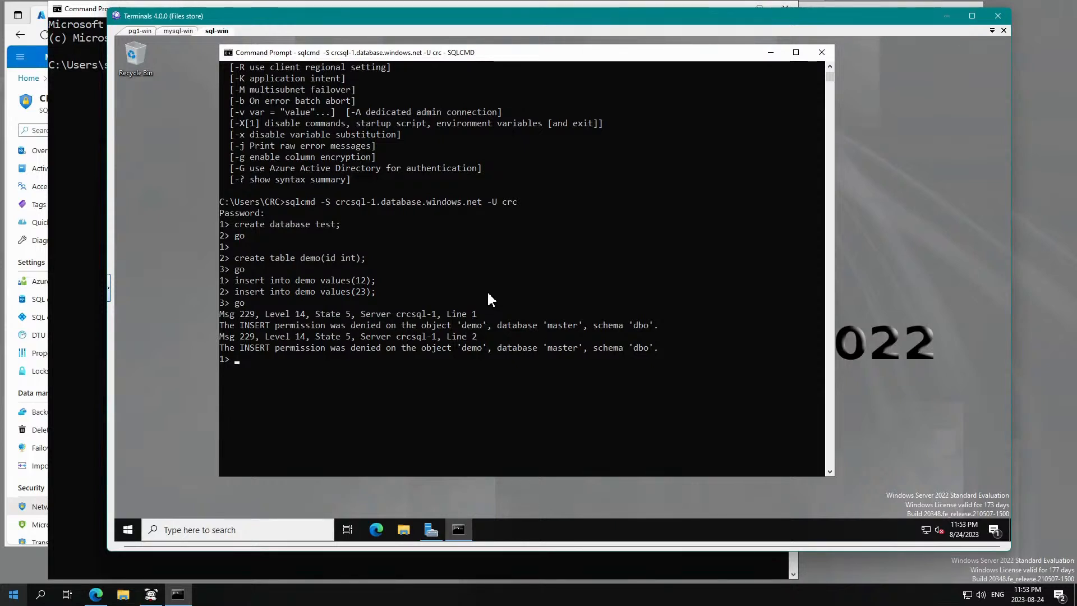
# - Drop the demo table from master with 'drop table demo;' and go
pyautogui.write('op table demo;')
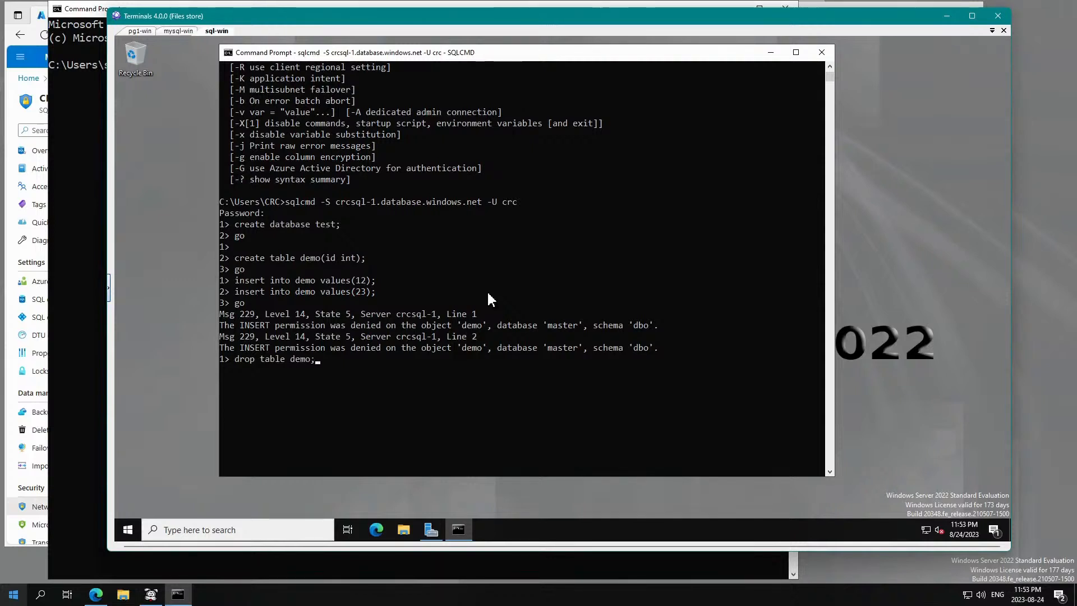
pyautogui.press('Return')
pyautogui.write('go')
pyautogui.press('Return')
# - Run 'use test;' with go, which fails with Msg 40508 as unsupported
pyautogui.write('use test;')
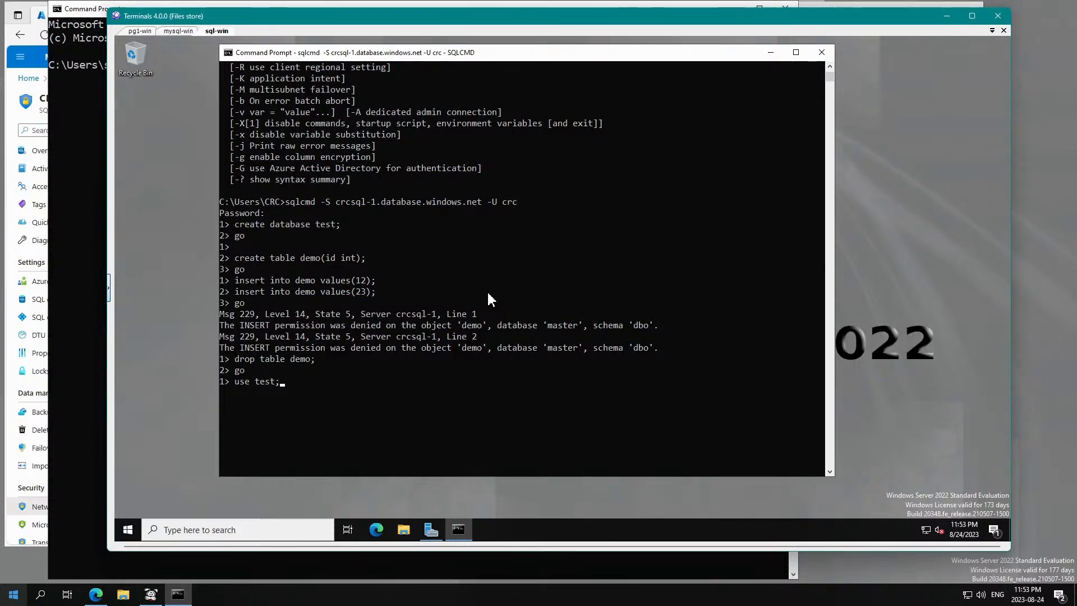
pyautogui.press('Return')
pyautogui.write('go')
pyautogui.press('Return')
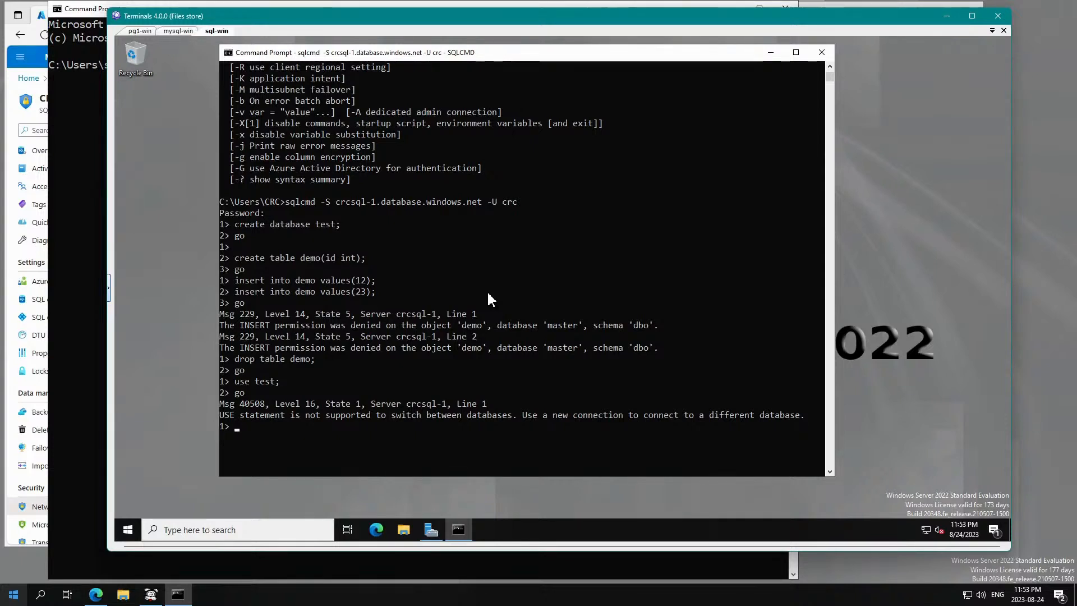
# - Quit sqlcmd and reconnect to crcsql-1 with '-d test', entering the password
pyautogui.write('quit')
pyautogui.press('Return')
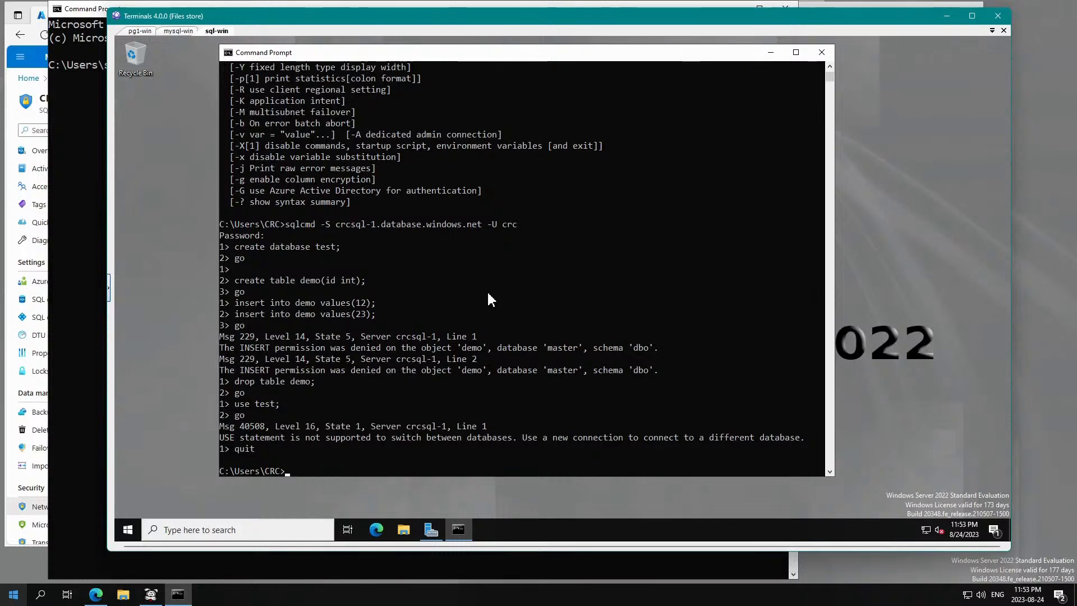
pyautogui.press('Up')
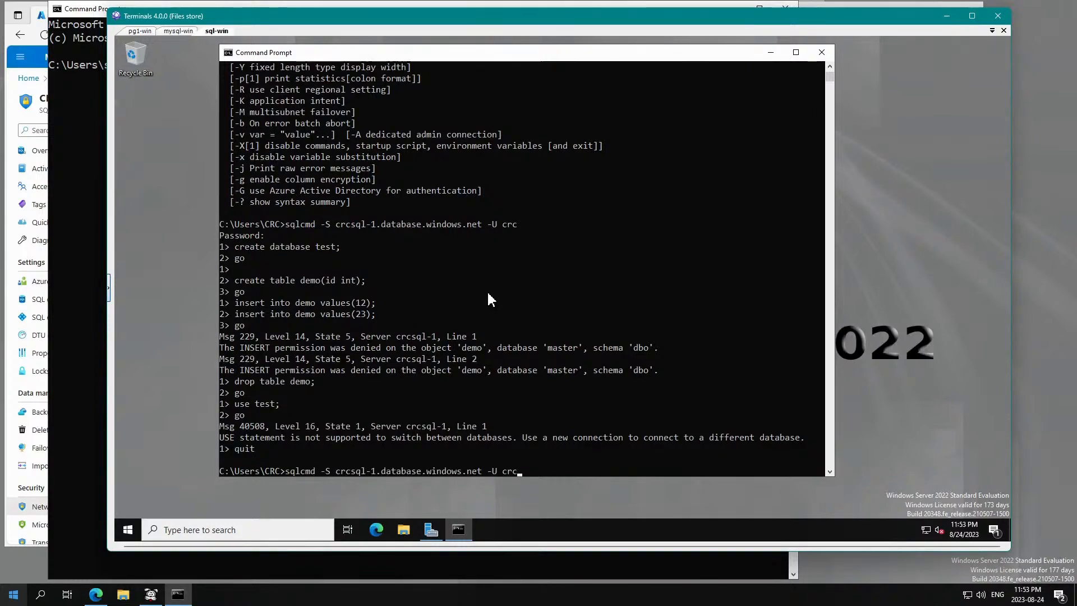
pyautogui.write('-')
pyautogui.write('d test;')
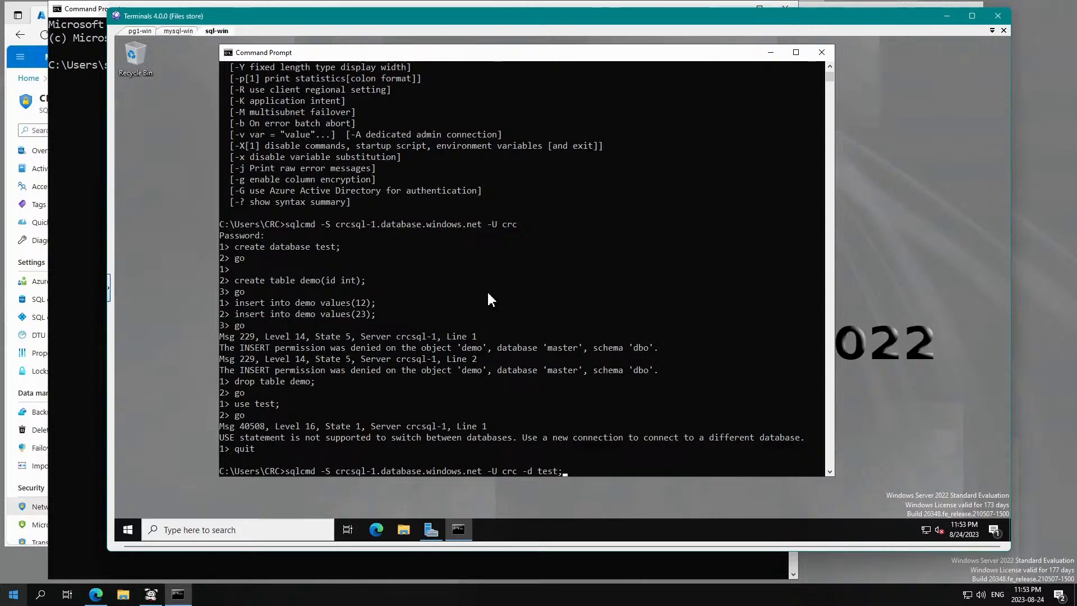
pyautogui.press('Return')
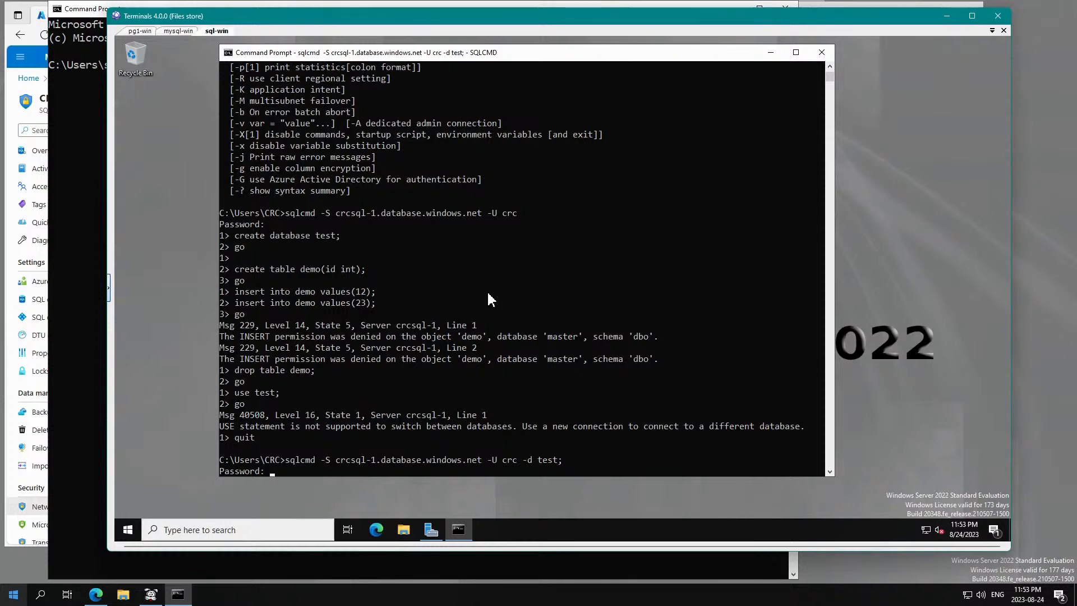
pyautogui.press('Return')
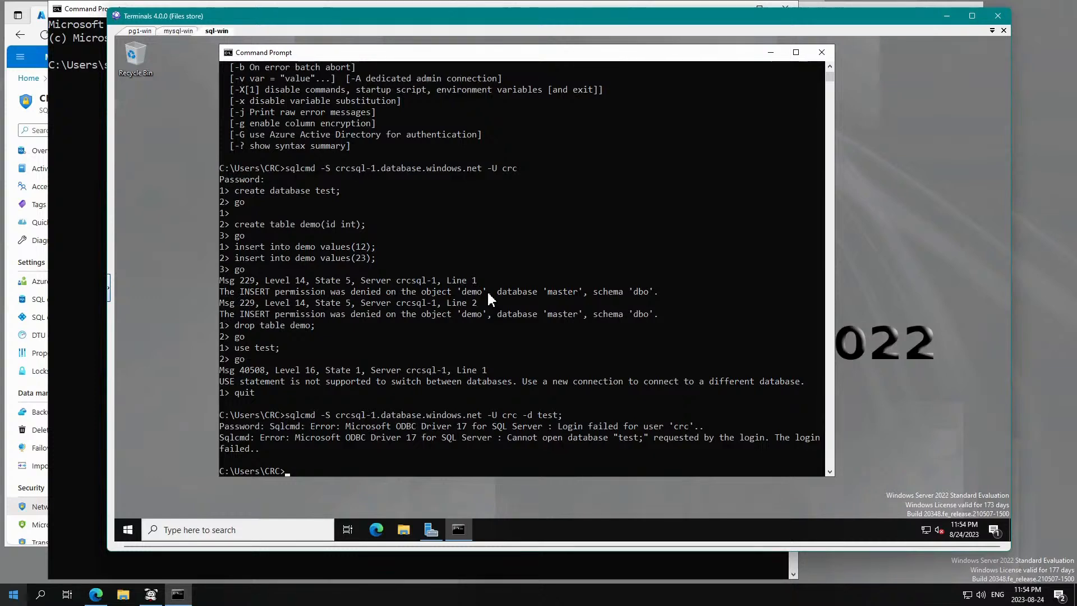
# - Remove the stray semicolon after test and rerun the connection, logging in successfully
pyautogui.press('Up')
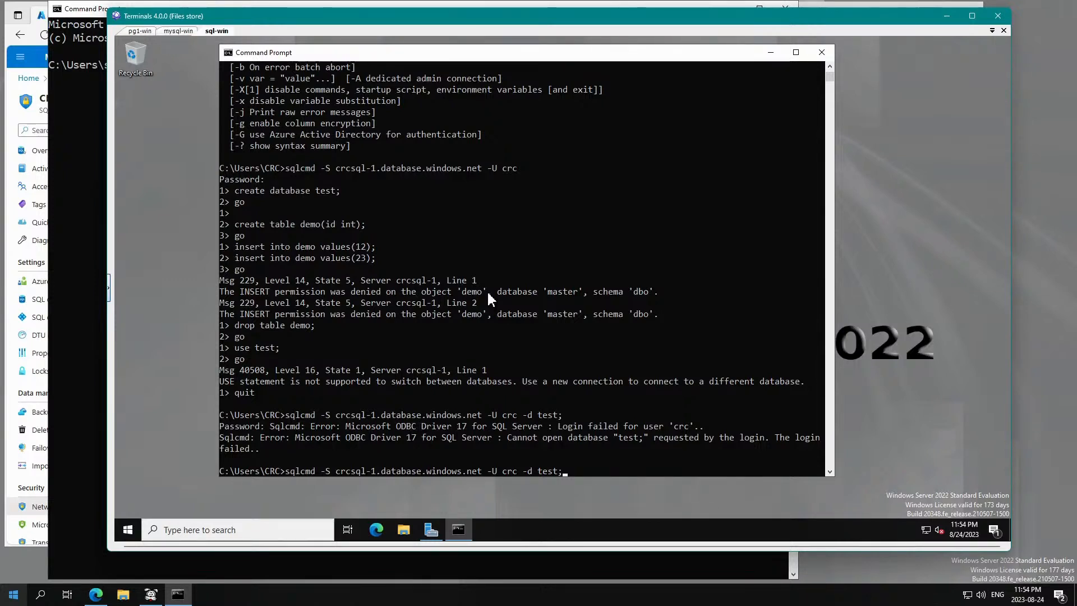
pyautogui.press('BackSpace')
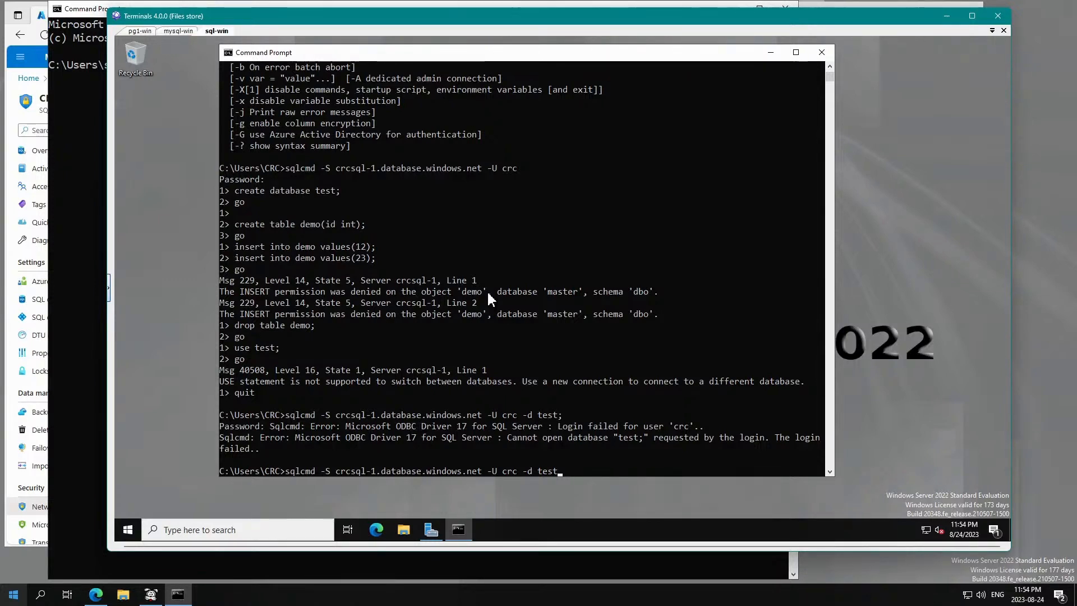
pyautogui.press('Return')
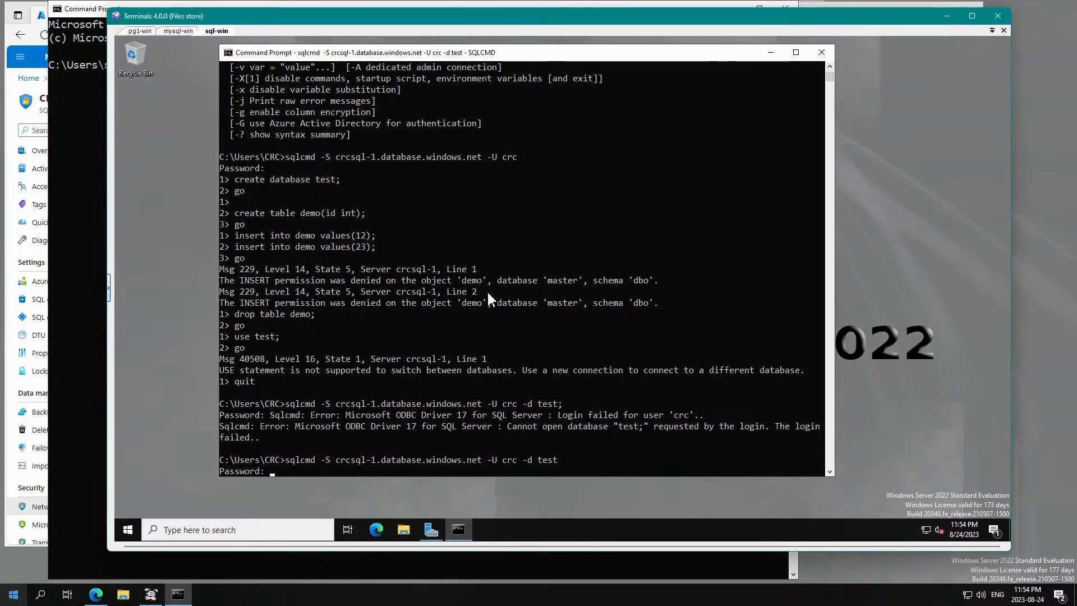
pyautogui.press('Return')
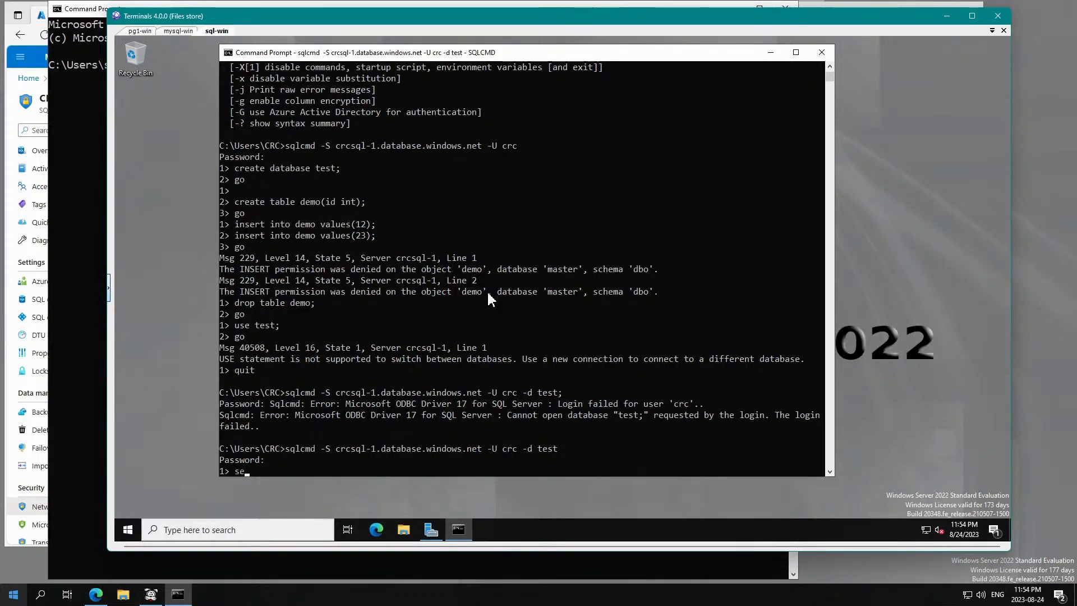
# - Run 'select dbname();', which fails as an unrecognized function
pyautogui.write('select')
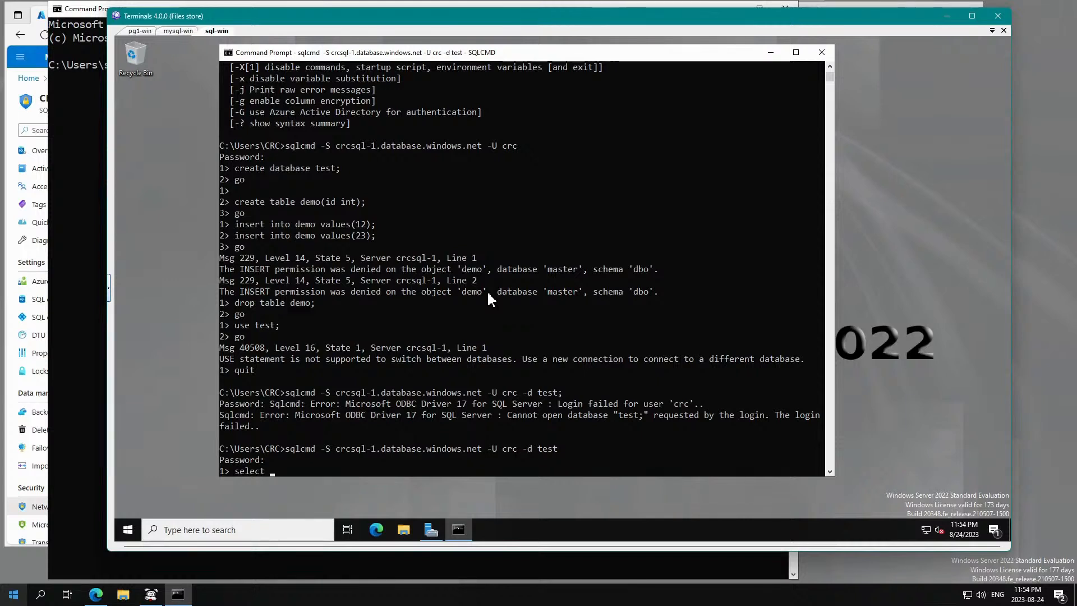
pyautogui.write(' db')
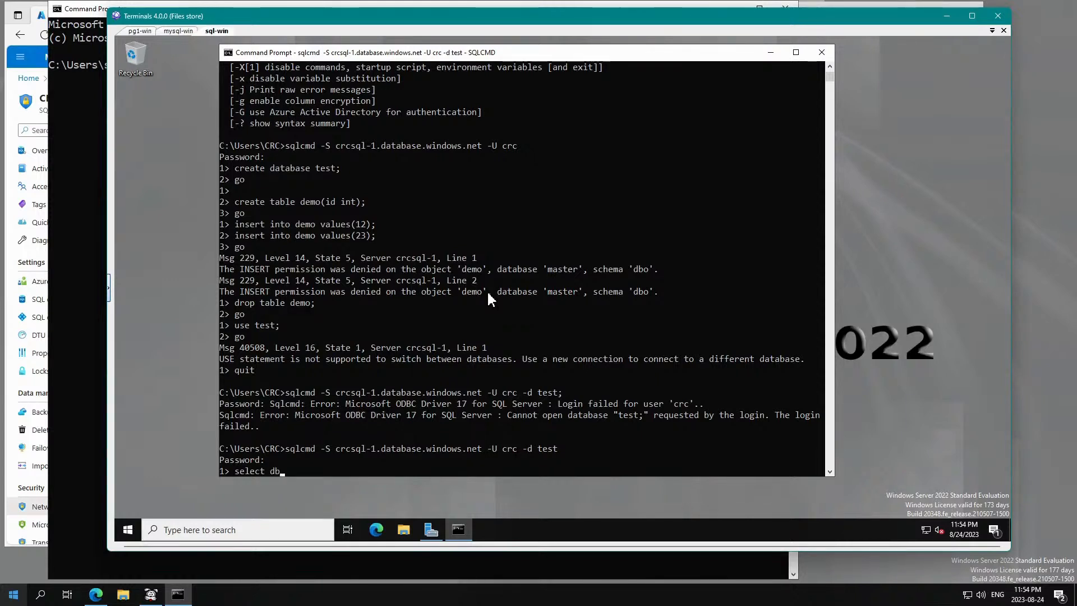
pyautogui.write('name()')
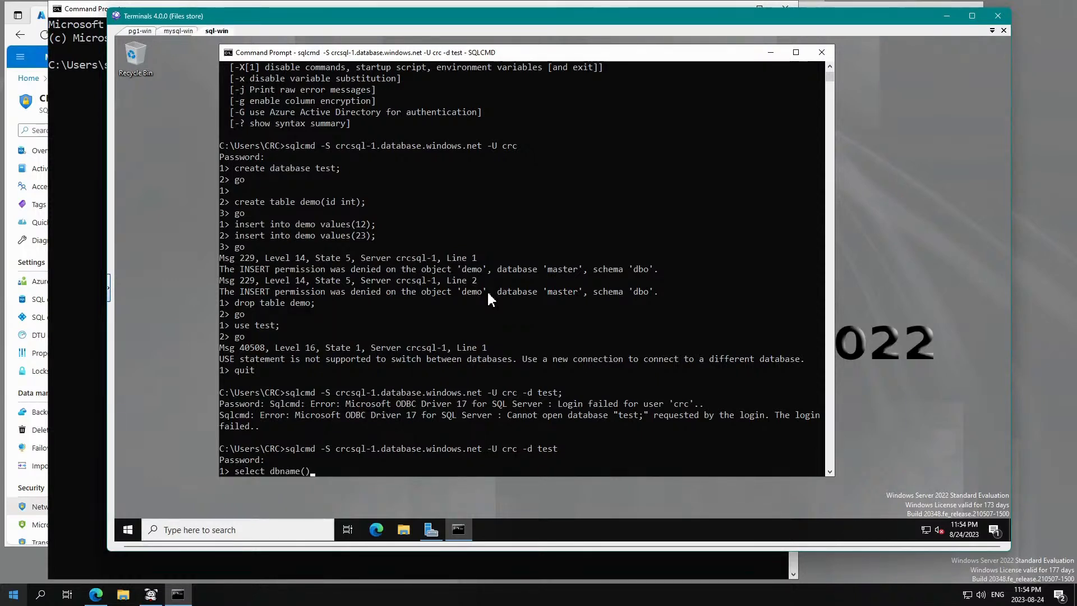
pyautogui.write(';')
pyautogui.press('Return')
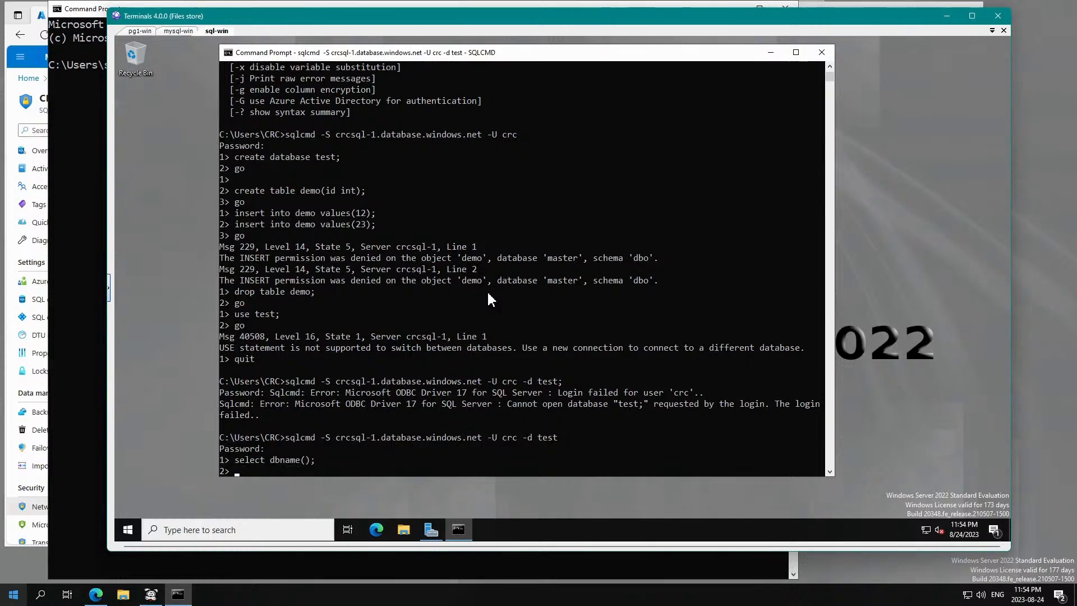
pyautogui.write('go')
pyautogui.press('Return')
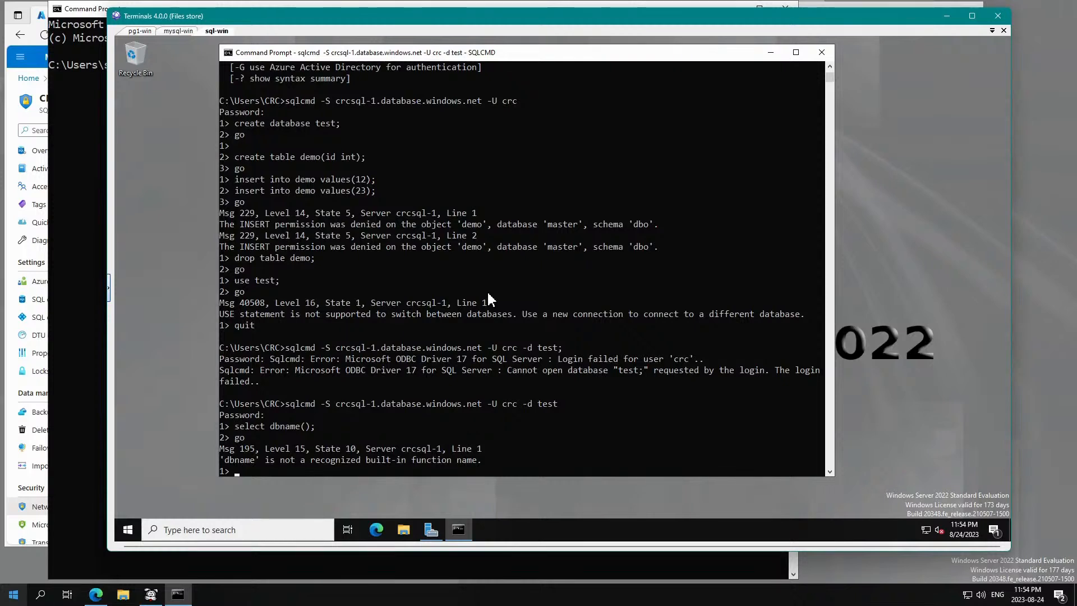
# - Correct the query to 'select db_name();' and run it, returning test
pyautogui.write('select dbname();')
pyautogui.press('Left')
pyautogui.press('Left')
pyautogui.press('Left')
pyautogui.press('Left')
pyautogui.write('_')
pyautogui.press('Return')
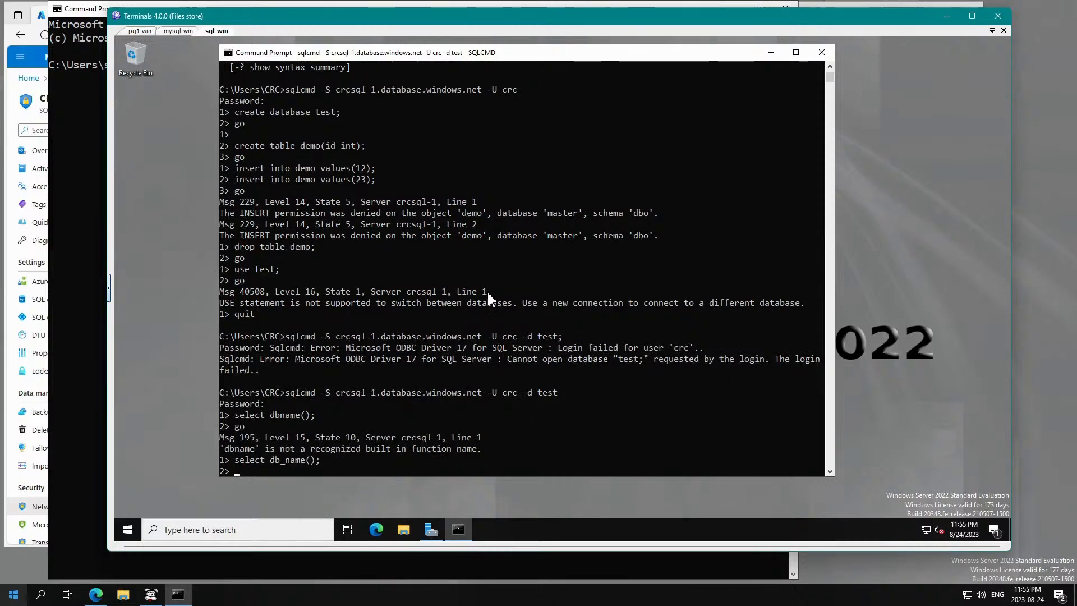
pyautogui.write('go')
pyautogui.press('Return')
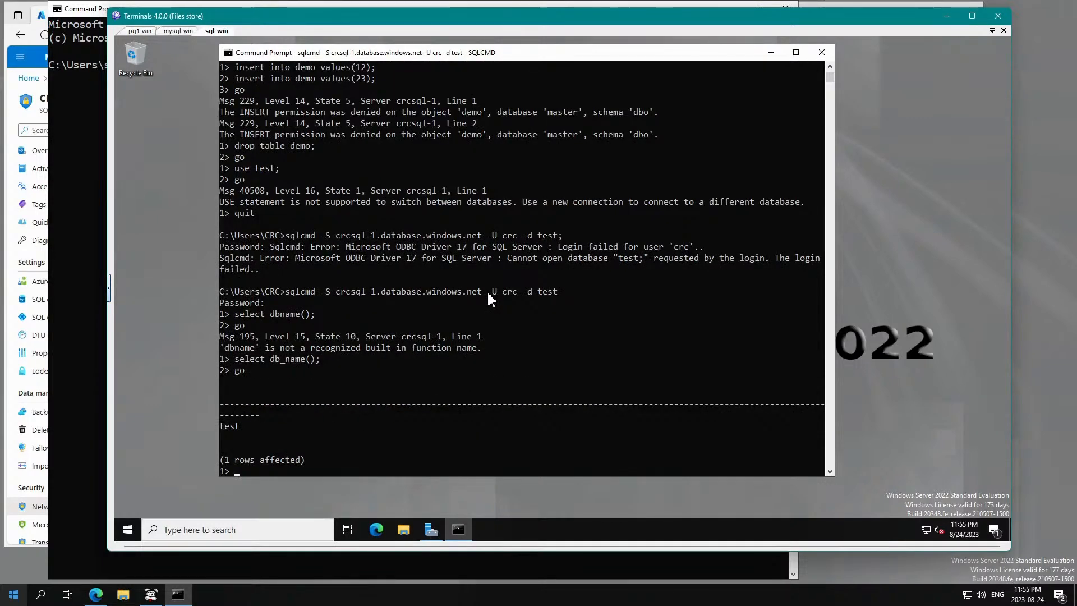
# - Run 'insert into demo values(23),(11);', which fails with Invalid object name 'demo'
pyautogui.write('inset')
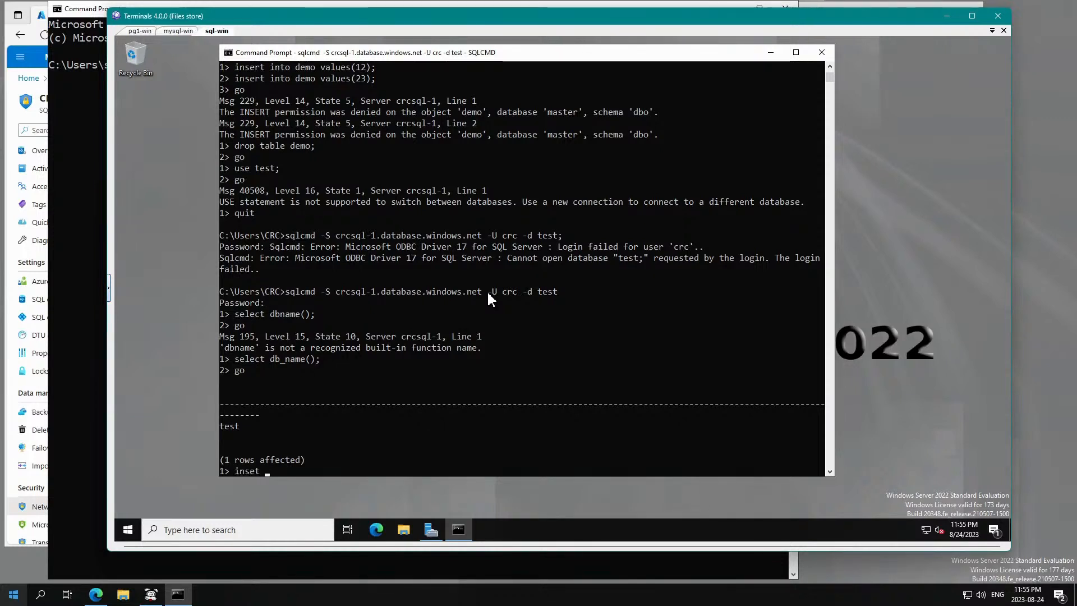
pyautogui.press('BackSpace')
pyautogui.press('BackSpace')
pyautogui.write('rt into ')
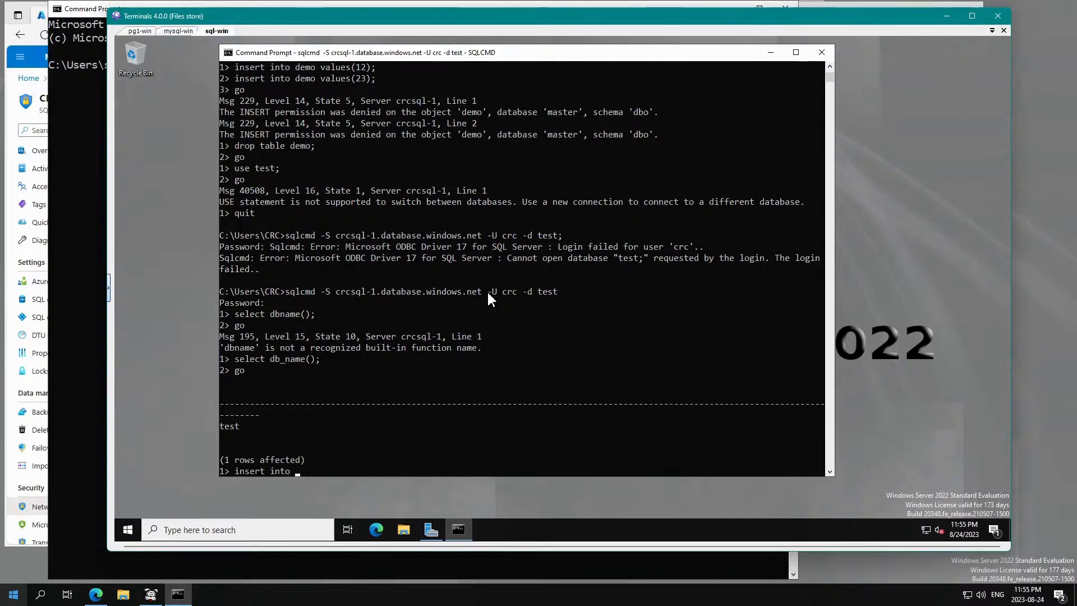
pyautogui.write('demo val')
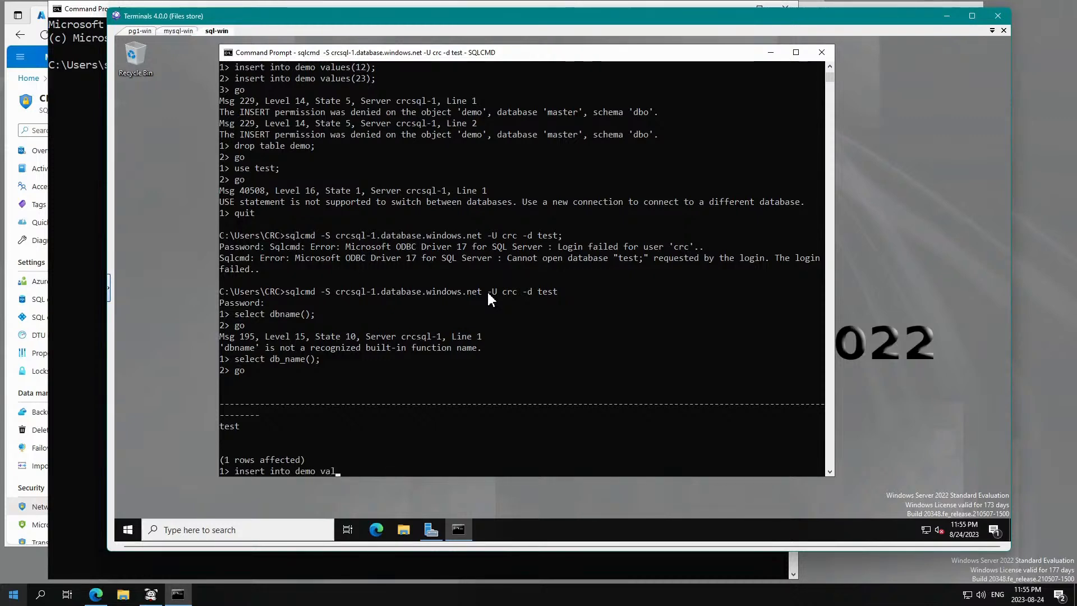
pyautogui.write('ues(23),(11')
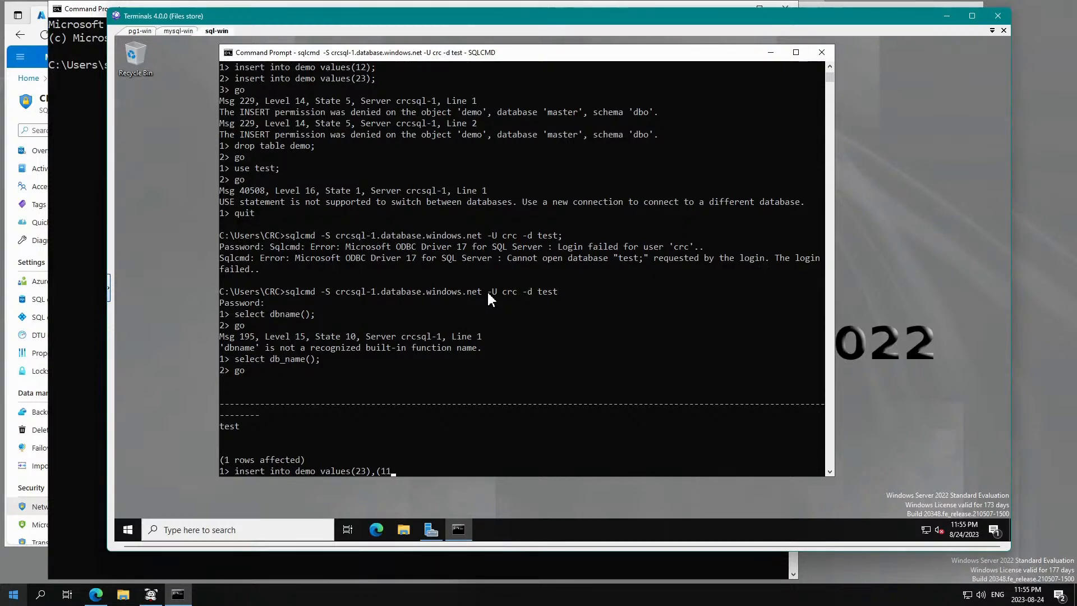
pyautogui.write(');')
pyautogui.press('Return')
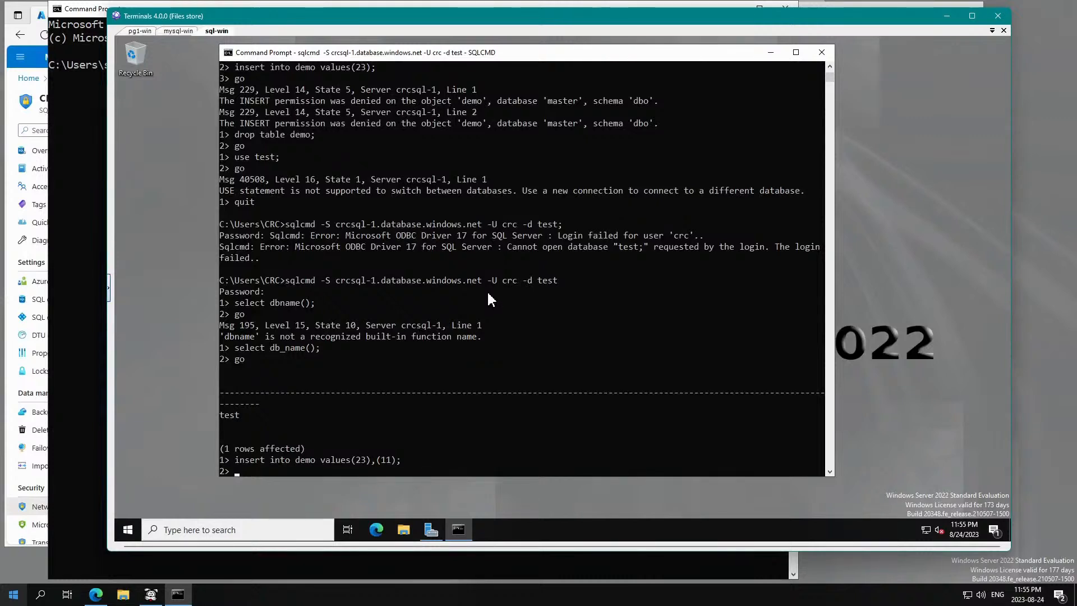
pyautogui.write('go')
pyautogui.press('Return')
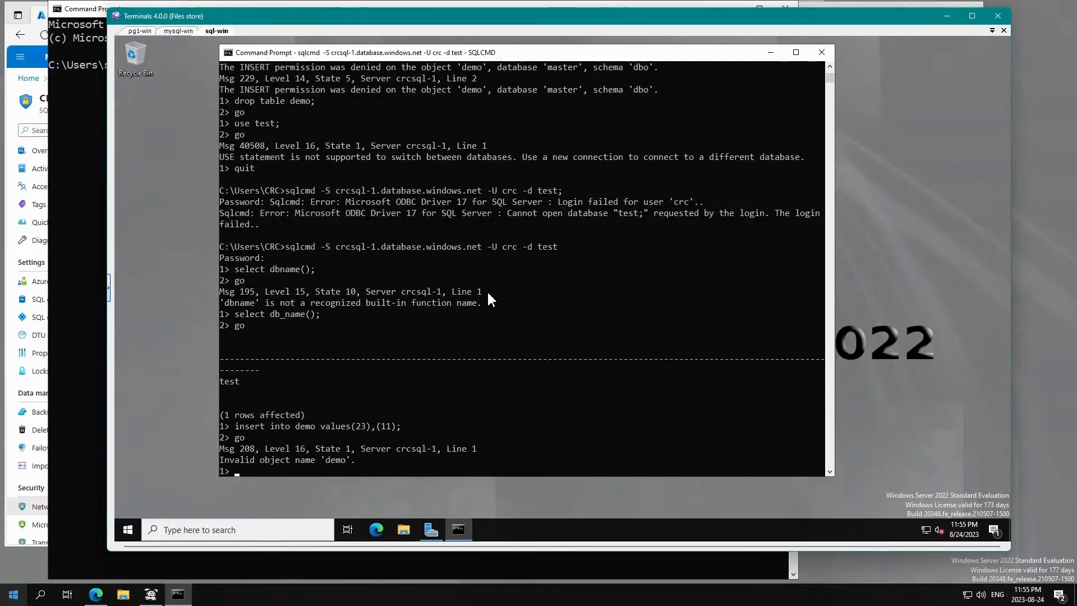
# - Edit the insert to add rows 23 and 22 instead and run it, which fails again
pyautogui.press('Up')
pyautogui.press('Up')
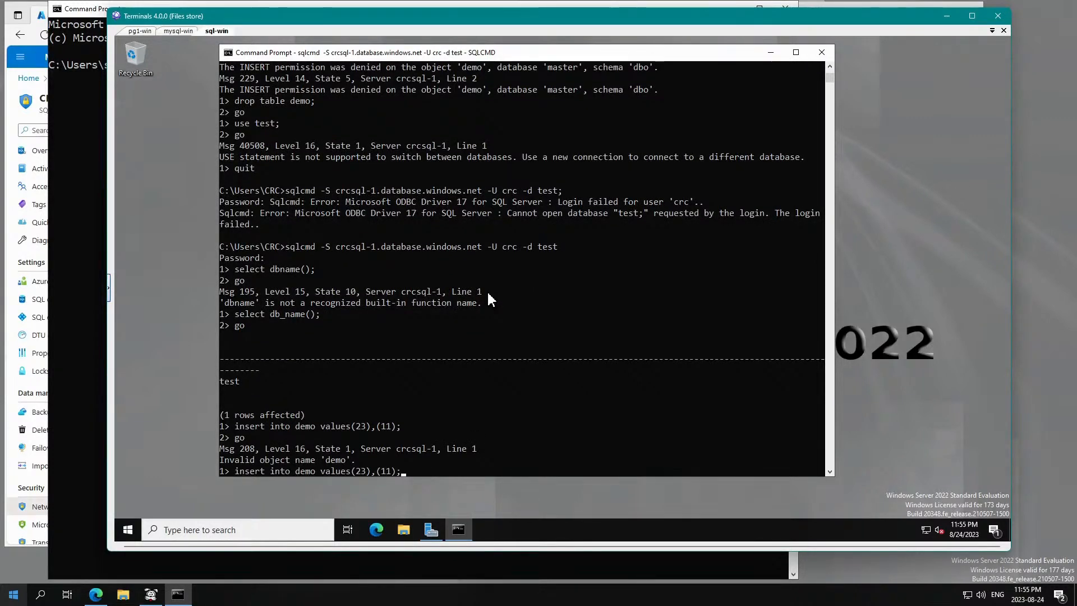
pyautogui.press('Left')
pyautogui.press('BackSpace')
pyautogui.press('BackSpace')
pyautogui.press('BackSpace')
pyautogui.press('BackSpace')
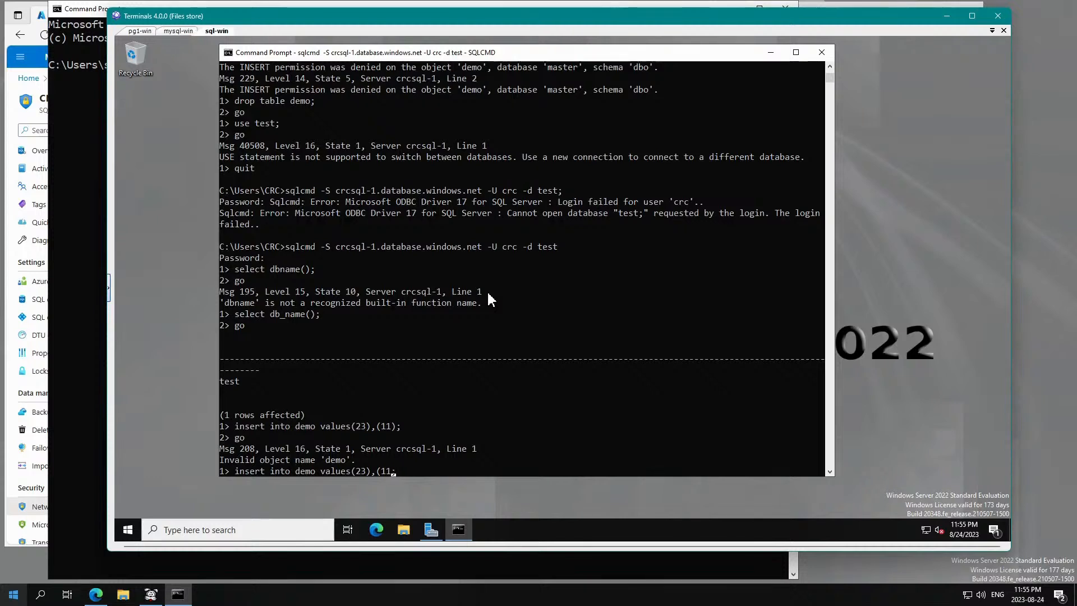
pyautogui.press('BackSpace')
pyautogui.press('Left')
pyautogui.write('(')
pyautogui.press('Right')
pyautogui.press('Right')
pyautogui.press('Right')
pyautogui.press('Right')
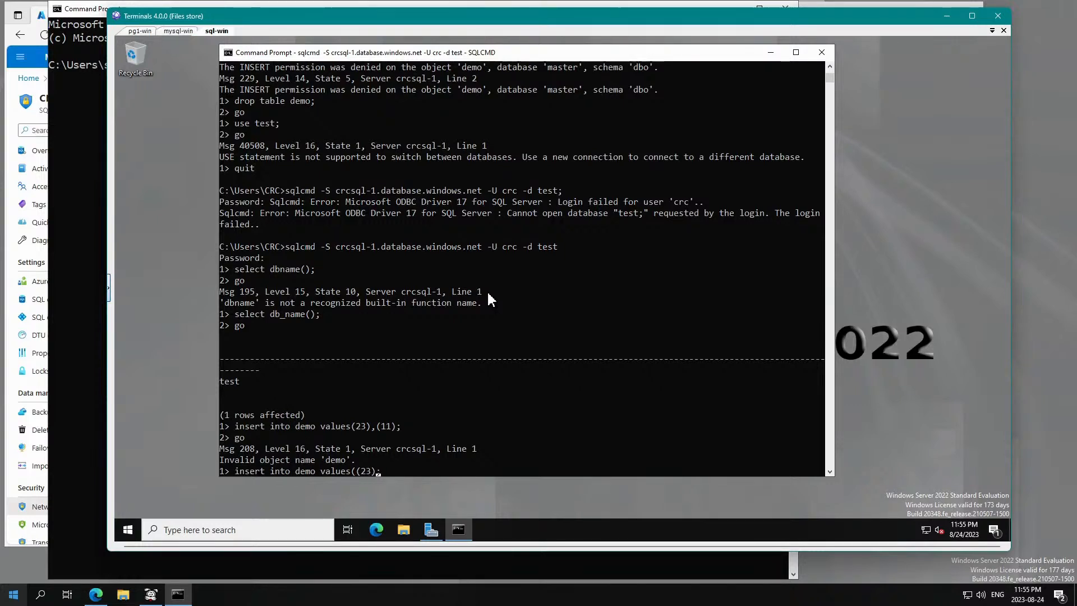
pyautogui.write(',(22))')
pyautogui.press('Return')
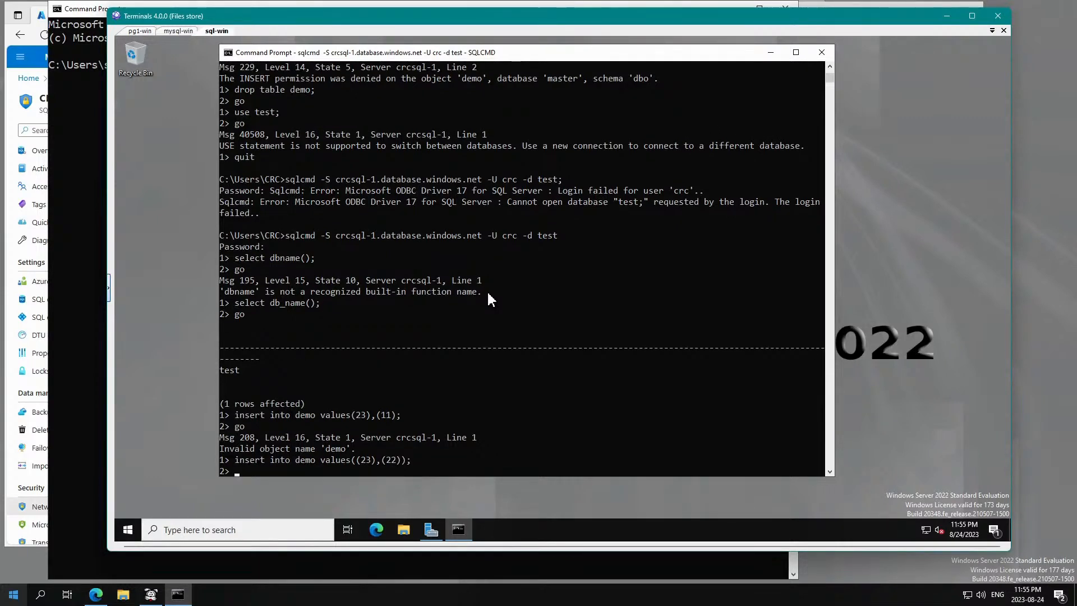
pyautogui.write('go')
pyautogui.press('Return')
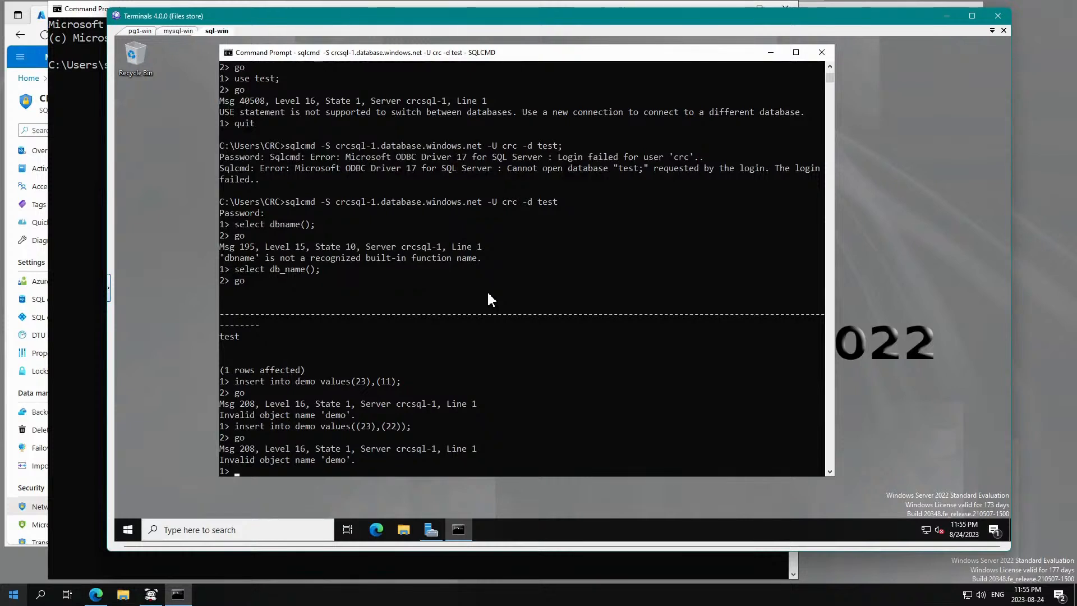
# - Reduce the insert to the single value 23 and run it, still failing with Msg 208
pyautogui.press('Up')
pyautogui.press('Up')
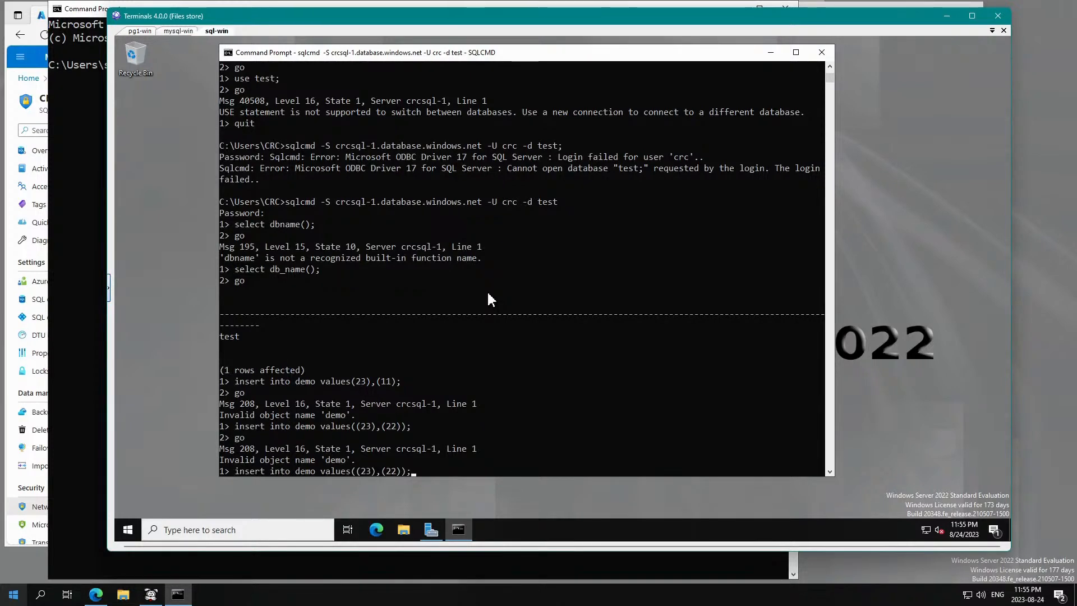
pyautogui.press('Left')
pyautogui.press('Left')
pyautogui.press('Left')
pyautogui.press('BackSpace')
pyautogui.press('Delete')
pyautogui.press('BackSpace')
pyautogui.press('BackSpace')
pyautogui.press('Left')
pyautogui.press('BackSpace')
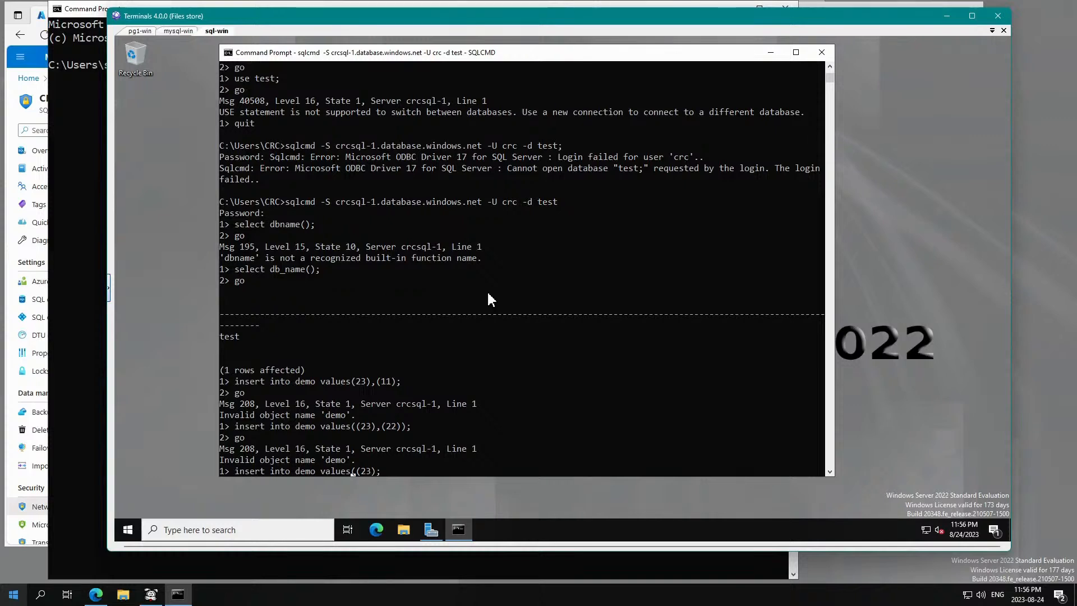
pyautogui.press('Return')
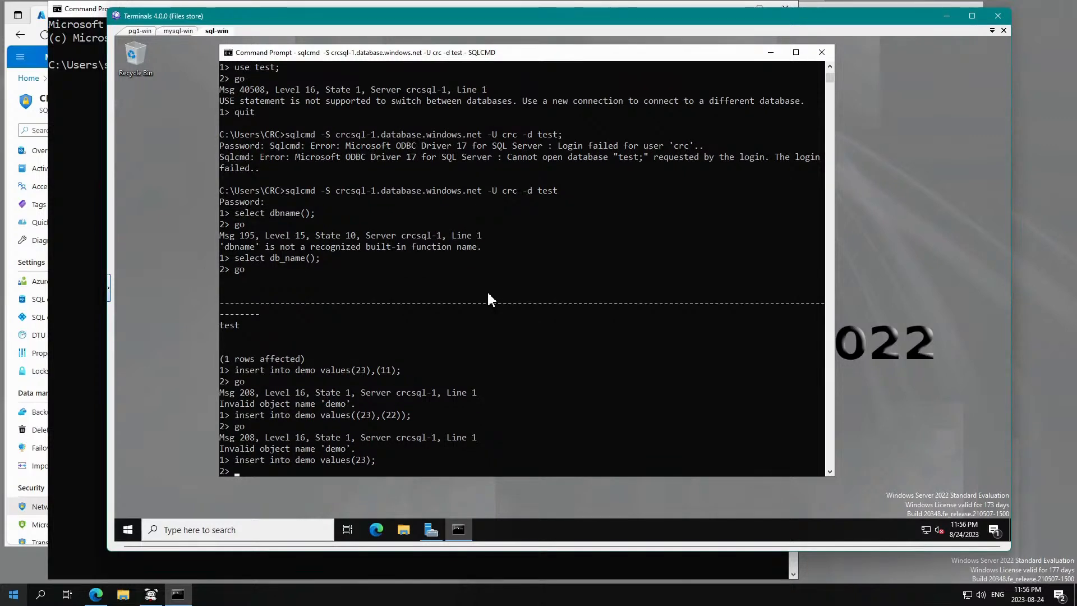
pyautogui.write('go')
pyautogui.press('Return')
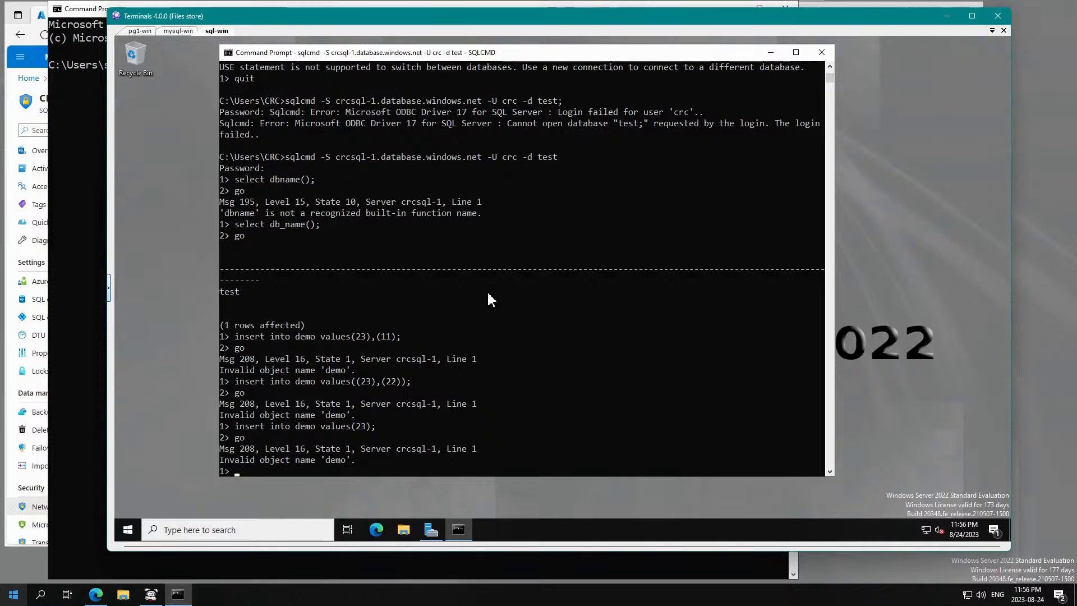
# - Create the table with 'create table demo (id int);' and go
pyautogui.write('create table ')
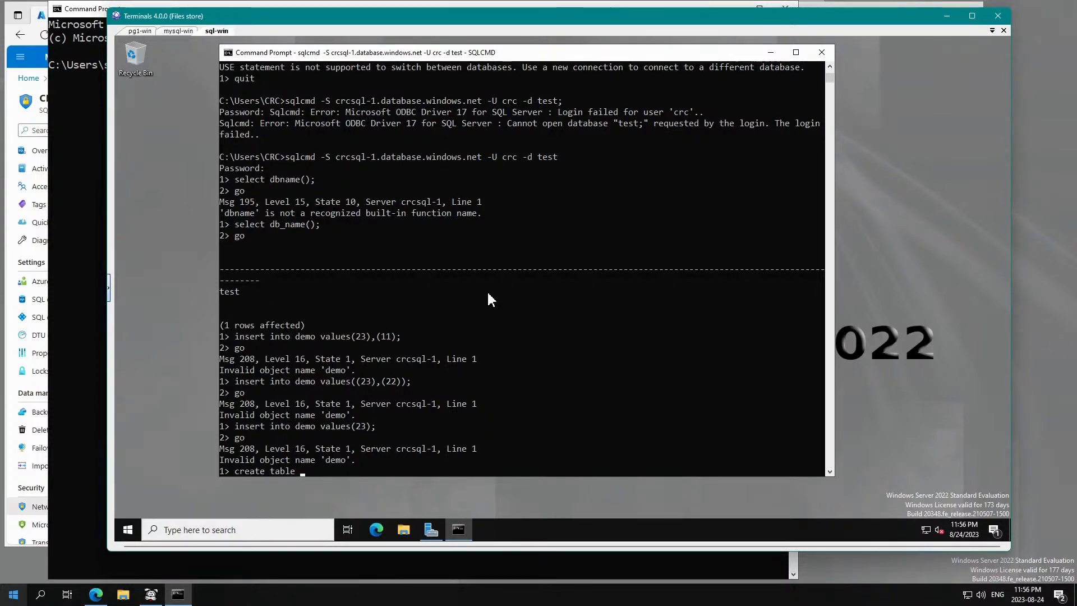
pyautogui.write('(')
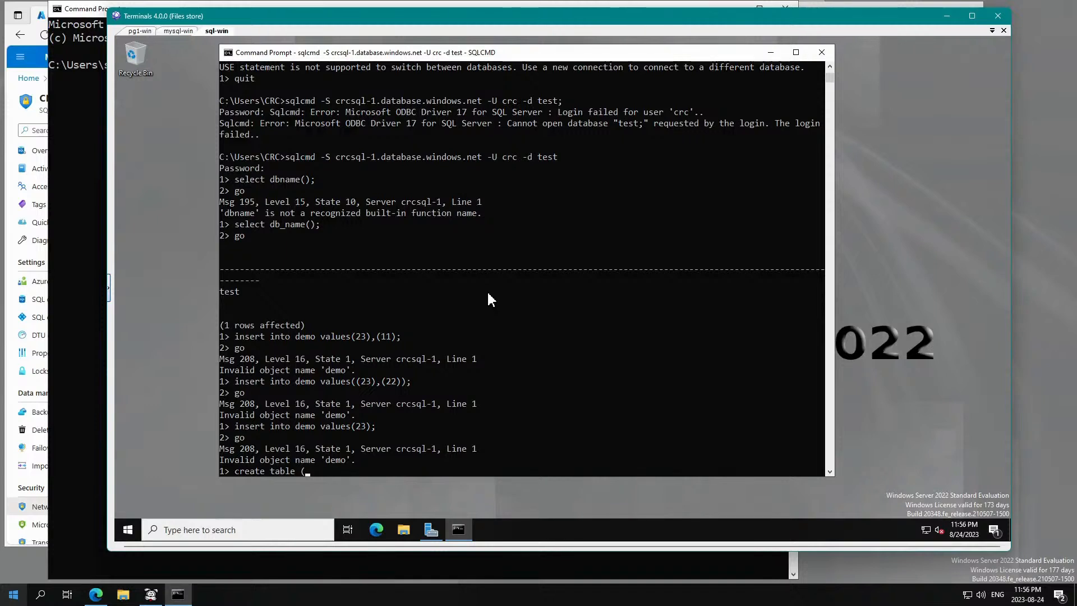
pyautogui.press('BackSpace')
pyautogui.write('demo (in')
pyautogui.press('BackSpace')
pyautogui.press('BackSpace')
pyautogui.write('id int);')
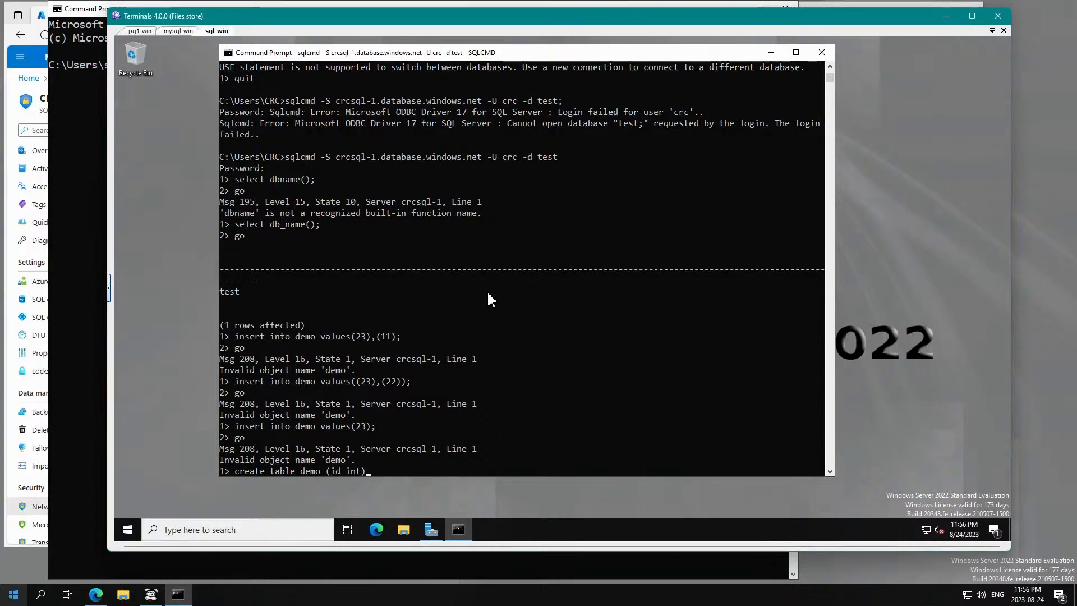
pyautogui.press('Return')
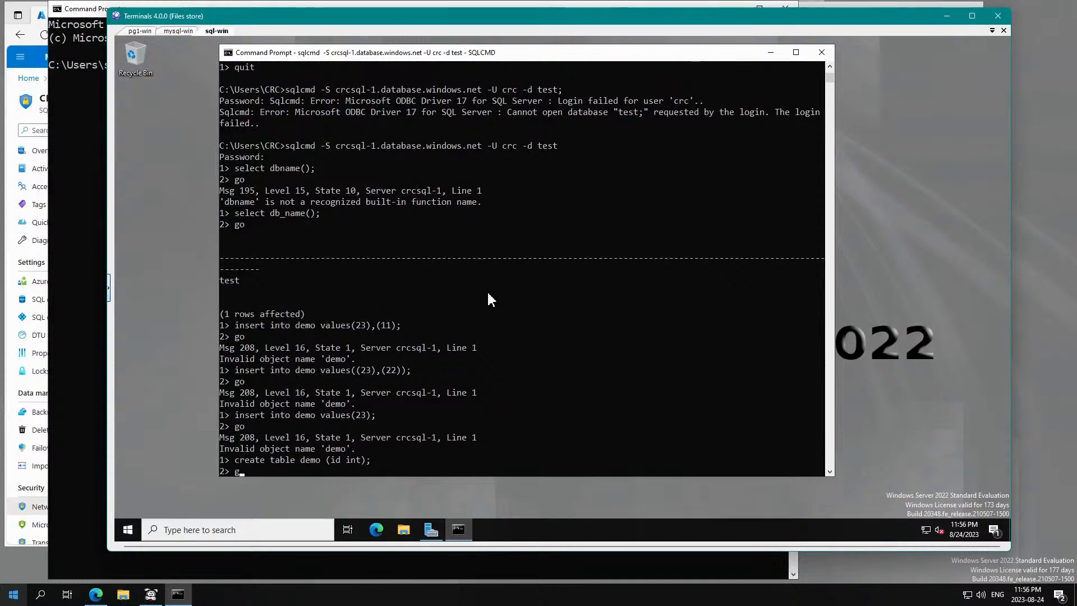
pyautogui.write('go')
pyautogui.press('Return')
# - Rerun the recalled two-row insert, then insert the single value 23 into demo
pyautogui.press('Up')
pyautogui.press('Up')
pyautogui.press('Up')
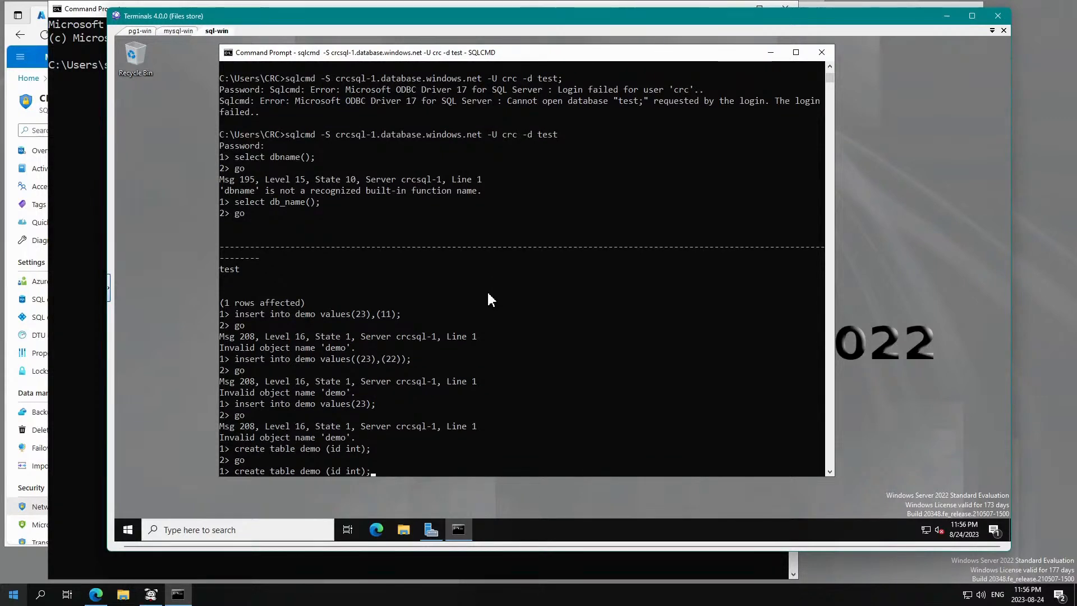
pyautogui.press('Up')
pyautogui.press('Up')
pyautogui.press('Up')
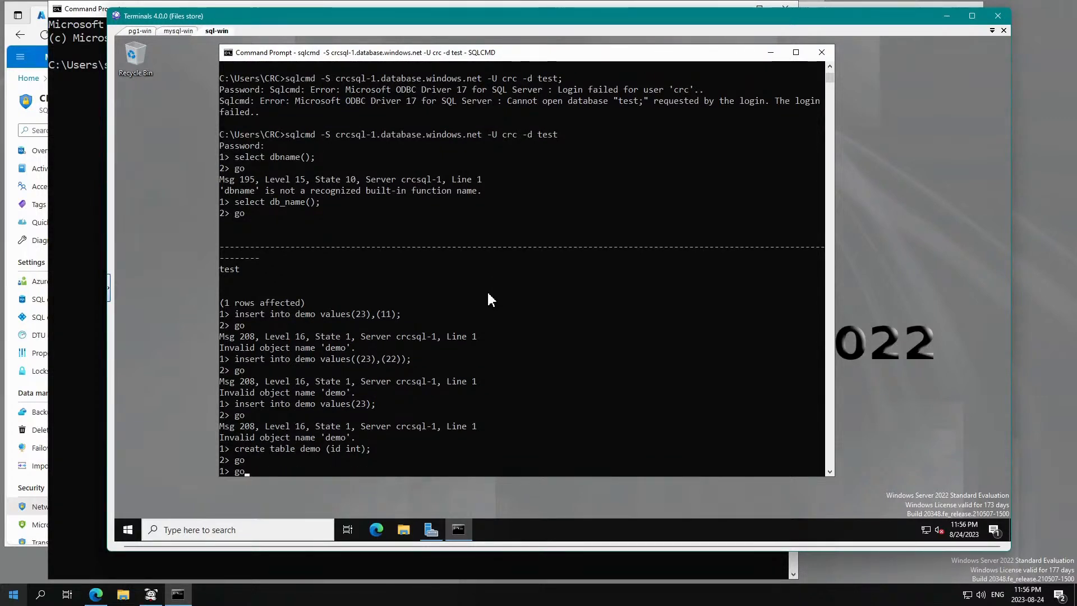
pyautogui.press('Return')
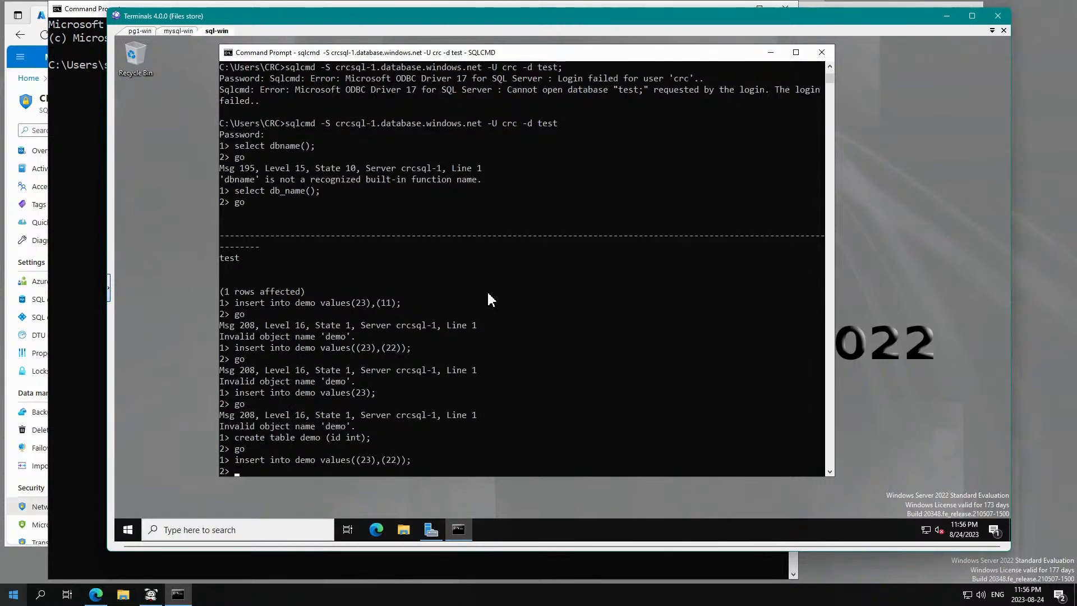
pyautogui.write('go')
pyautogui.press('Return')
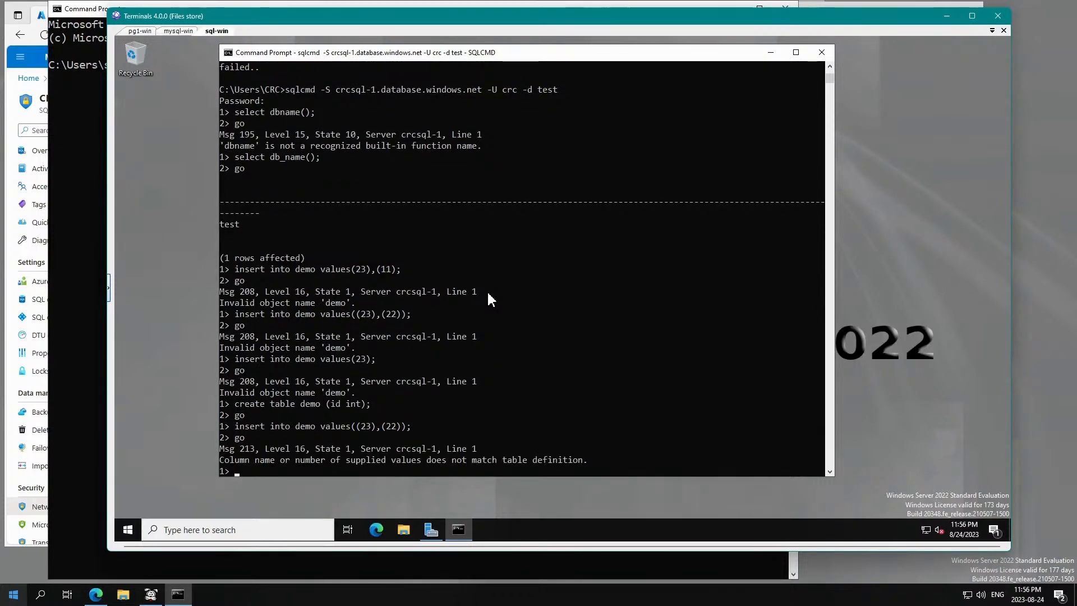
pyautogui.press('Up')
pyautogui.press('Up')
pyautogui.press('Left')
pyautogui.press('Left')
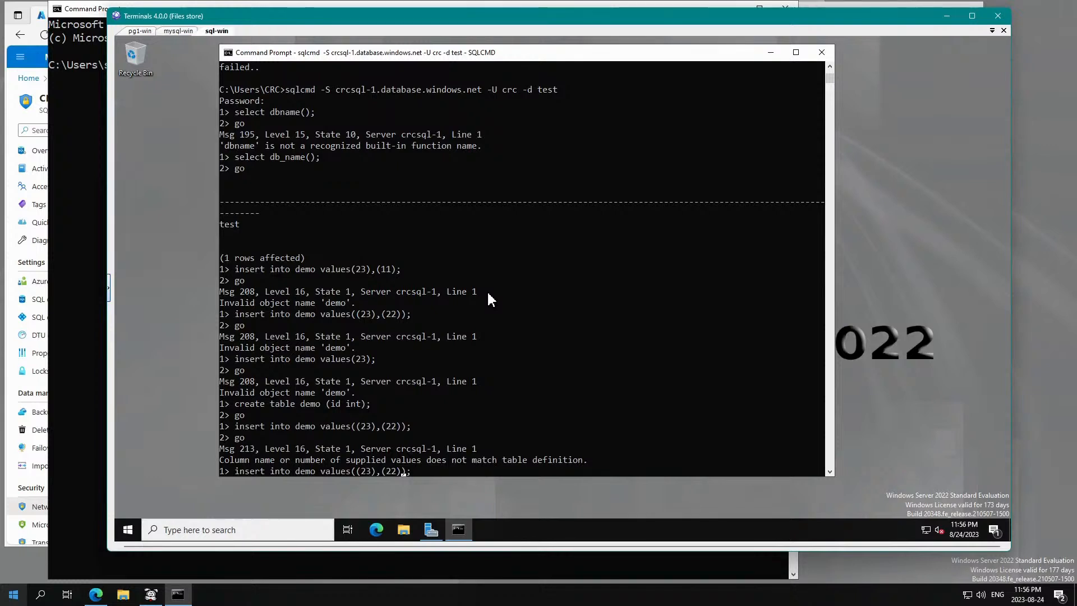
pyautogui.press('BackSpace')
pyautogui.press('BackSpace')
pyautogui.press('BackSpace')
pyautogui.press('BackSpace')
pyautogui.press('BackSpace')
pyautogui.press('BackSpace')
pyautogui.press('Return')
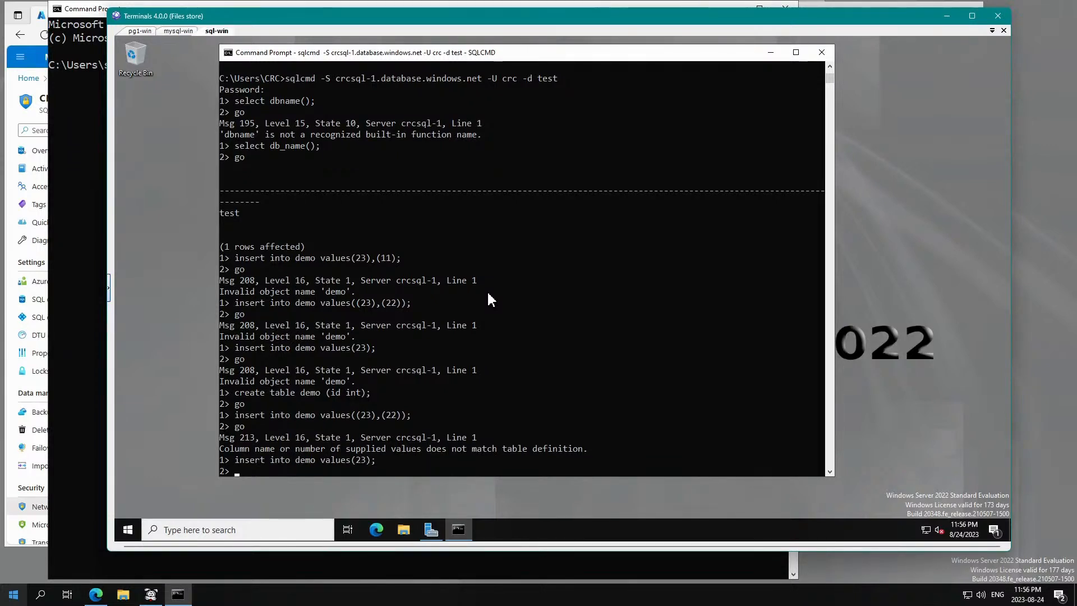
pyautogui.write('go')
pyautogui.press('Return')
# - List demo's rows with 'select * from demo;' and go
pyautogui.write('sele')
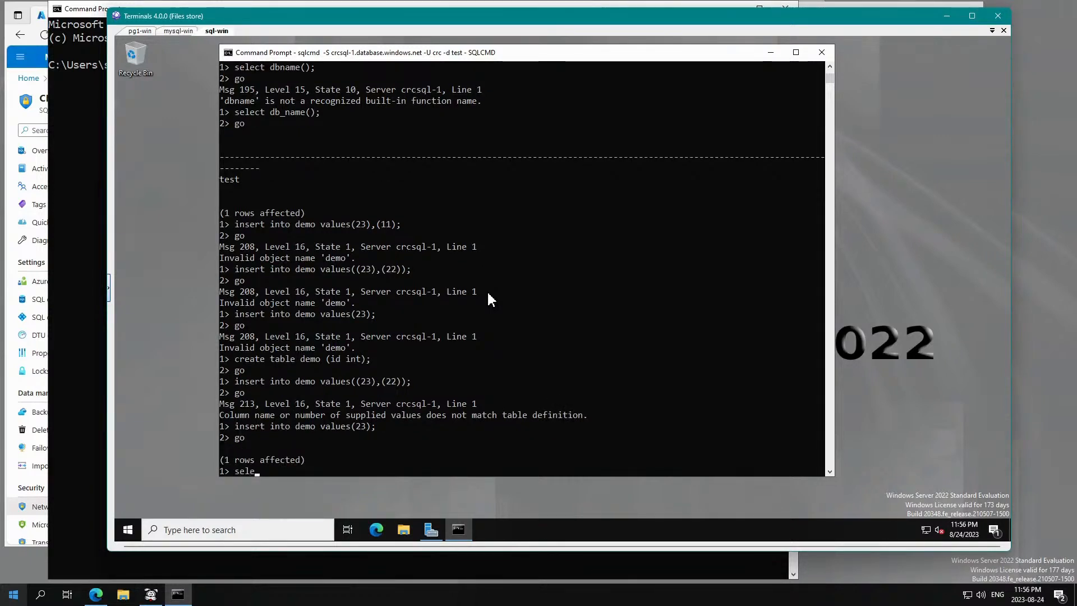
pyautogui.write('ct * from demo')
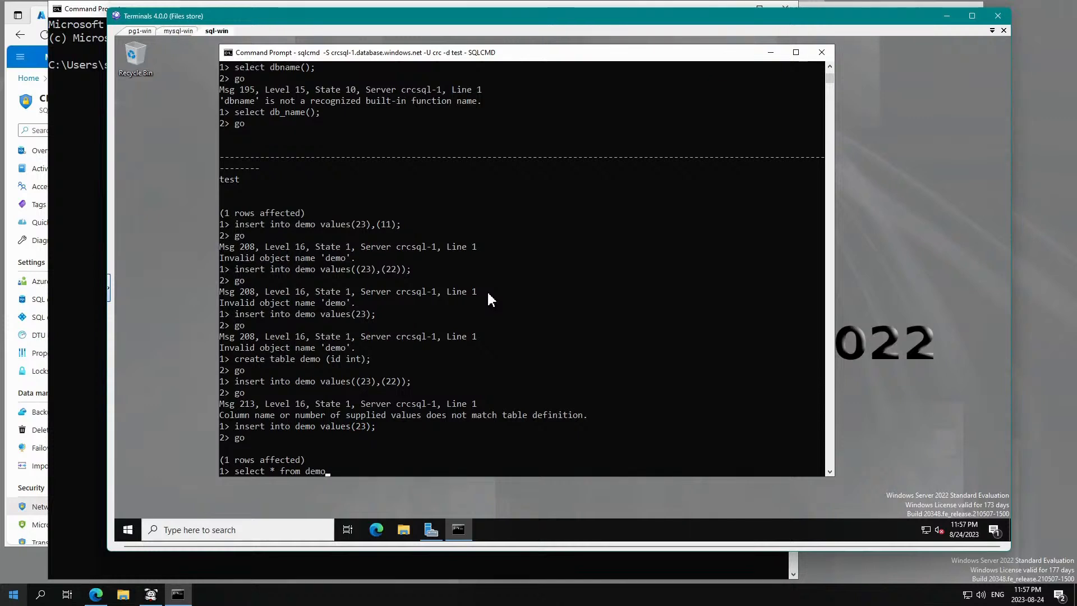
pyautogui.write(';')
pyautogui.press('Return')
pyautogui.write('go')
pyautogui.press('Return')
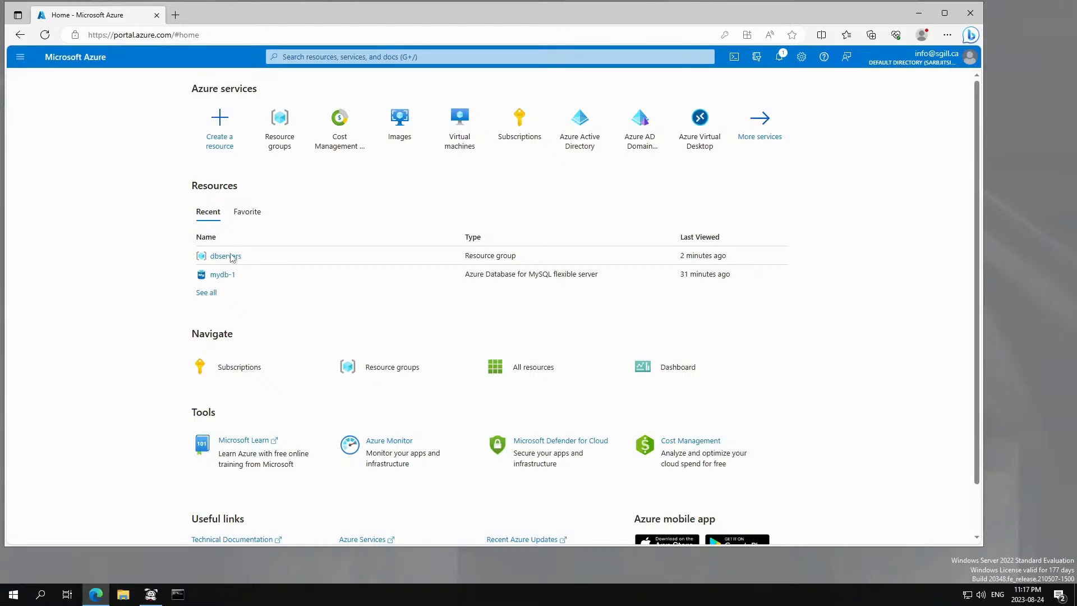
# - From the dbservers resource group, find Azure Database for PostgreSQL in Marketplace and start creating it
pyautogui.click(286, 139)
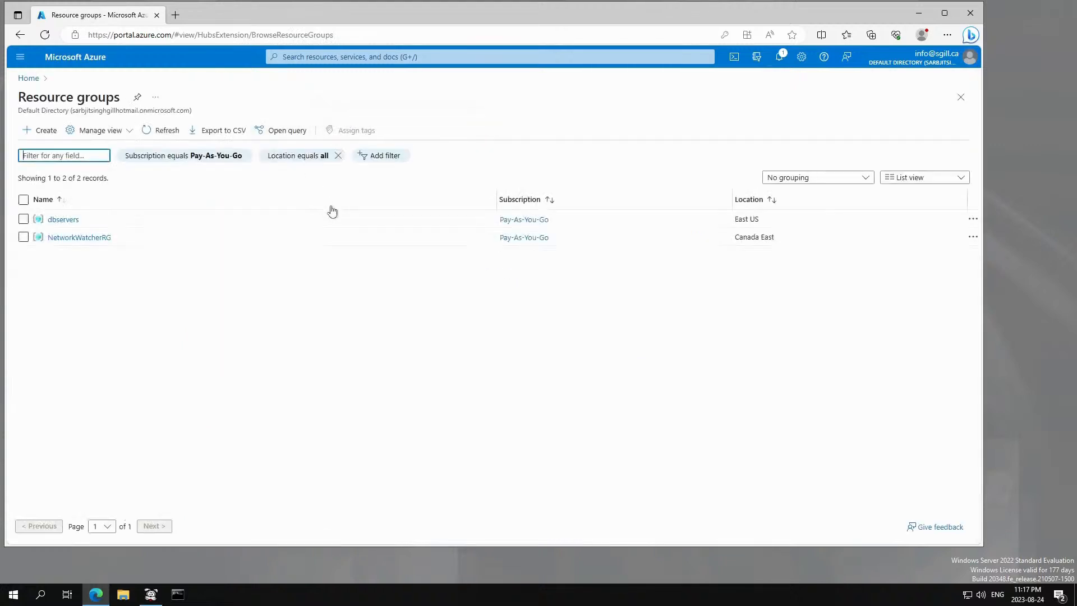
pyautogui.click(68, 219)
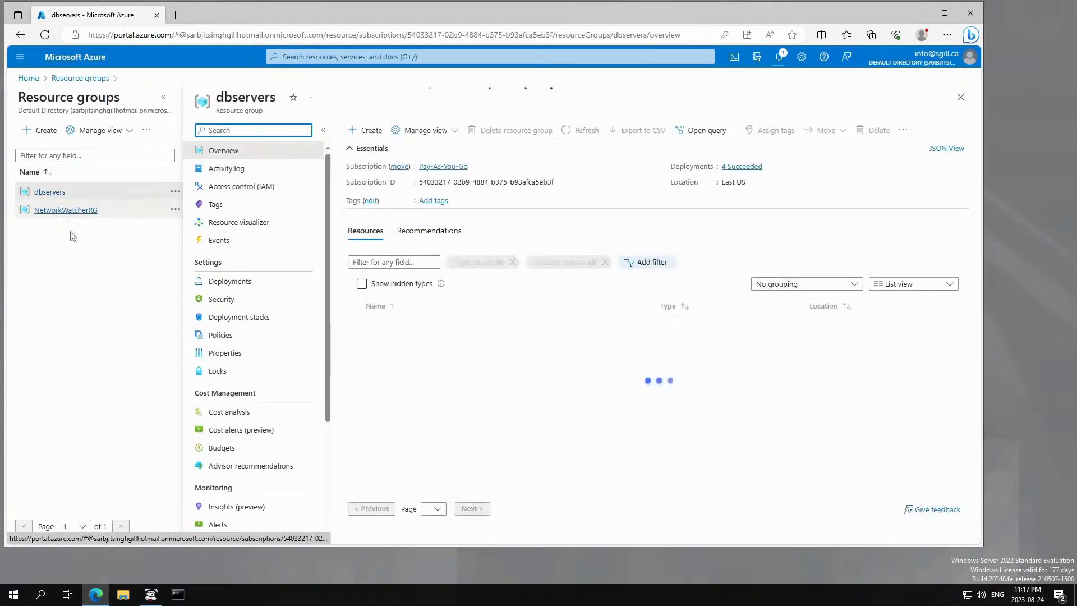
pyautogui.click(372, 131)
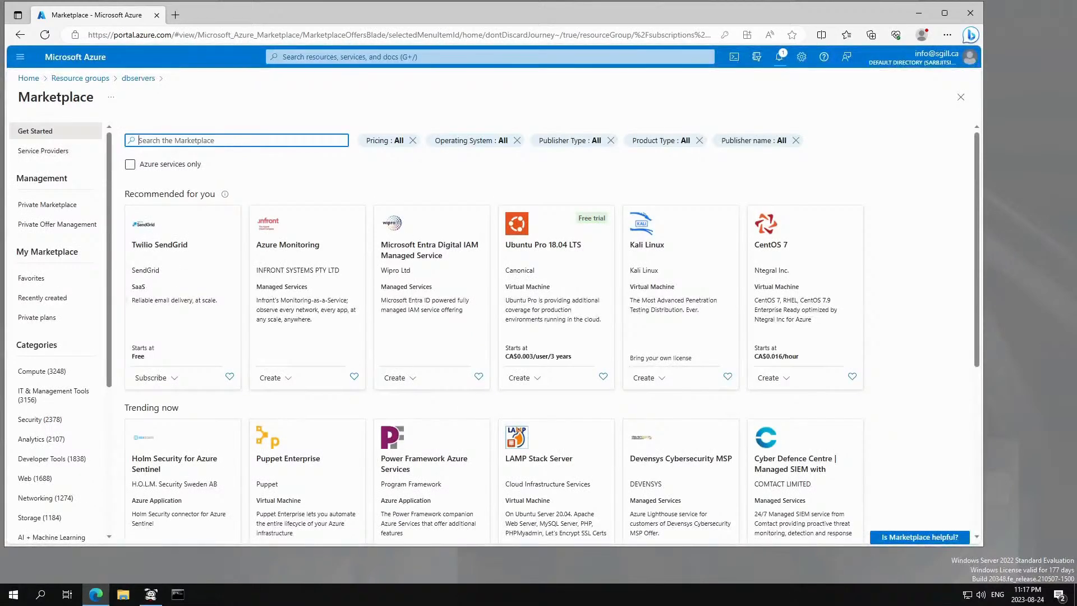
pyautogui.write('Posthresql')
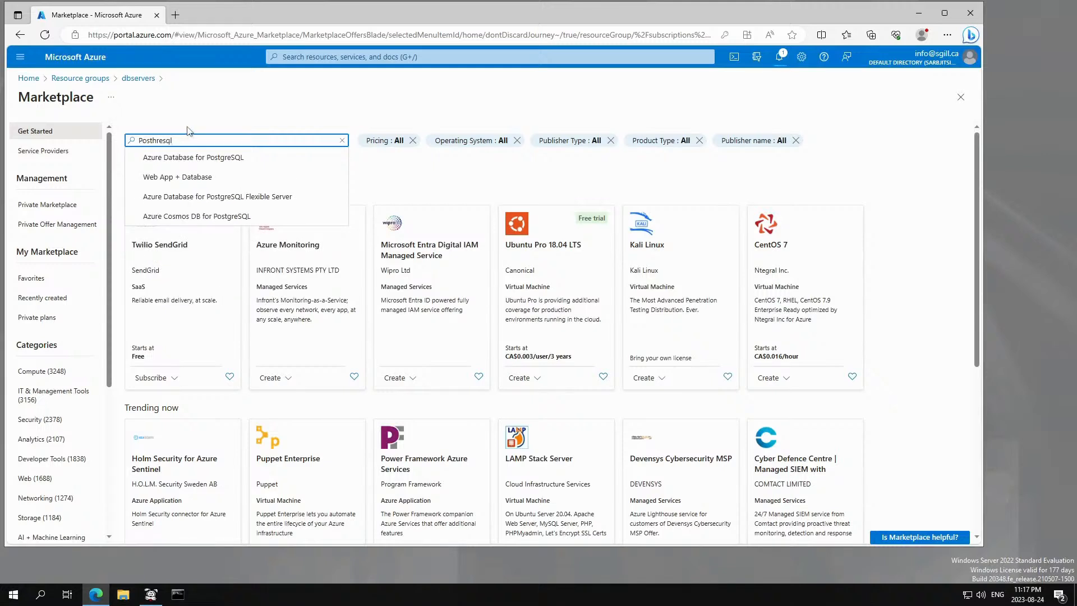
pyautogui.click(199, 160)
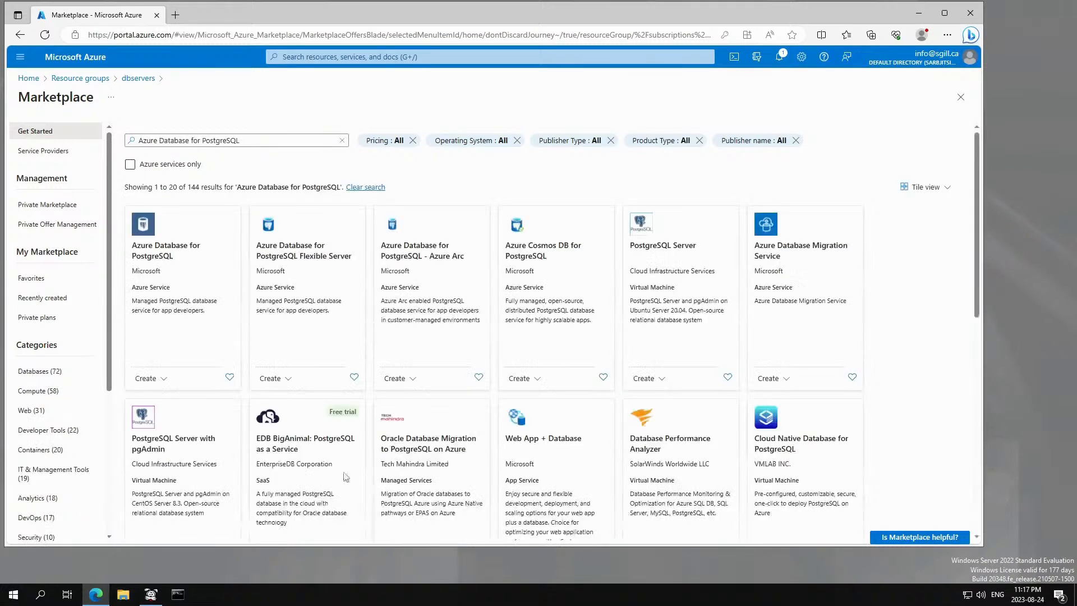
pyautogui.click(150, 251)
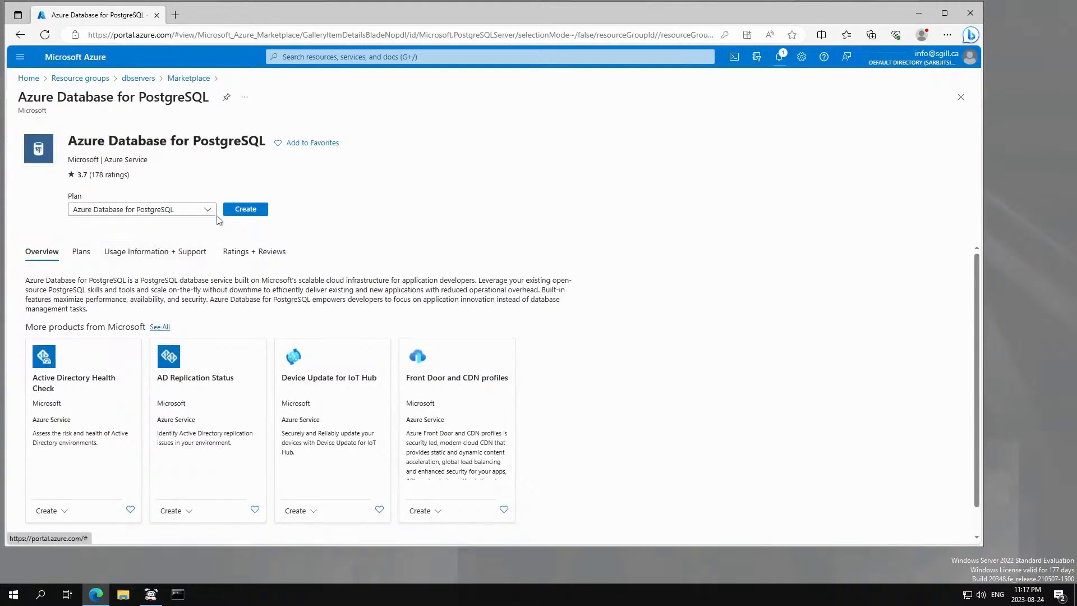
pyautogui.click(242, 210)
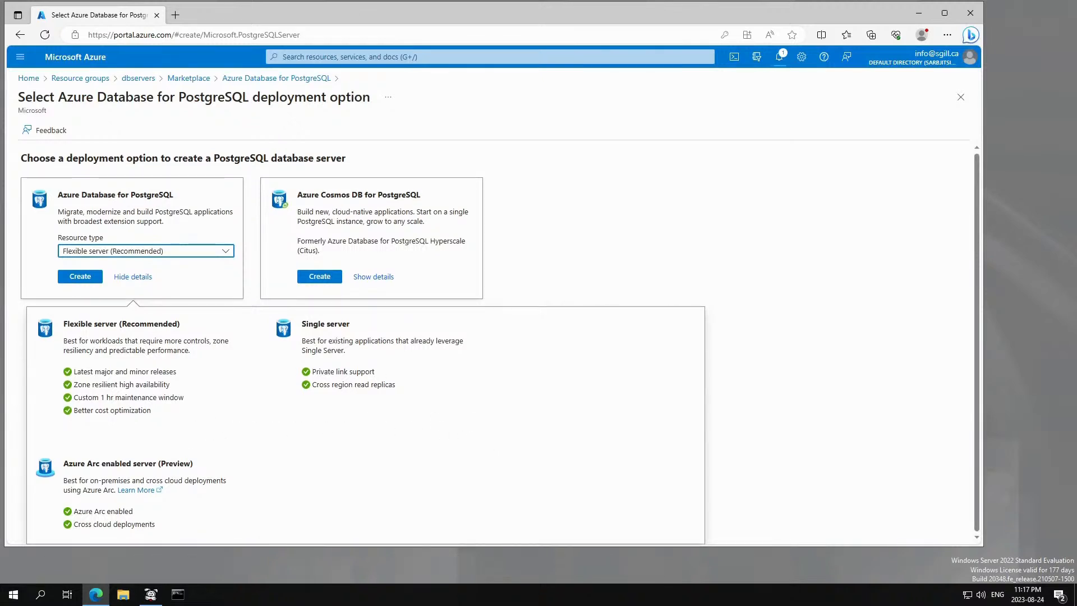
# - Choose the Flexible server deployment and enter pgserver-1 as the server name
pyautogui.click(281, 326)
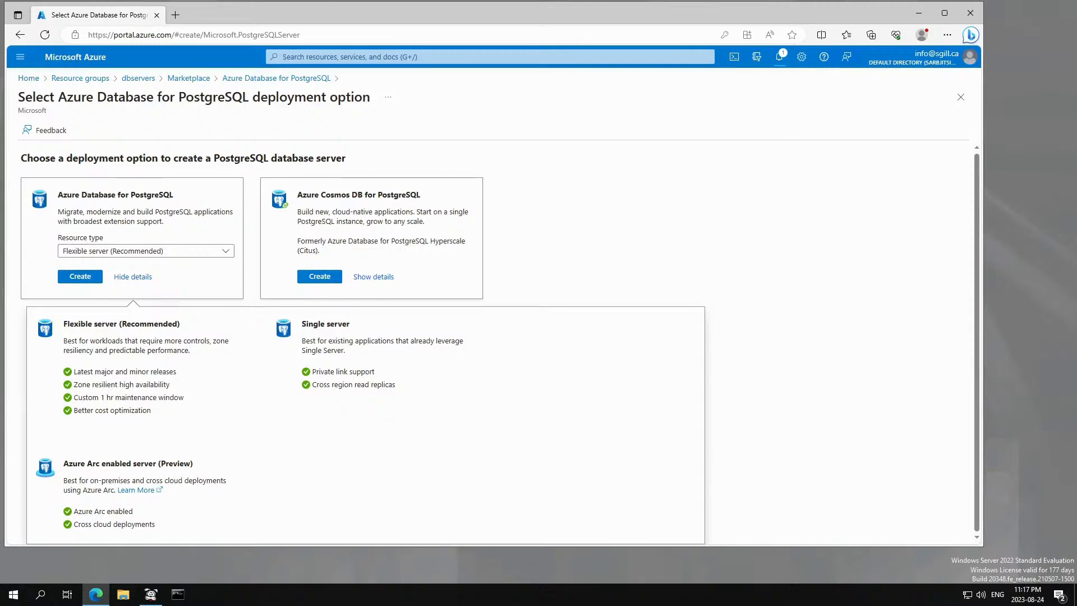
pyautogui.click(85, 277)
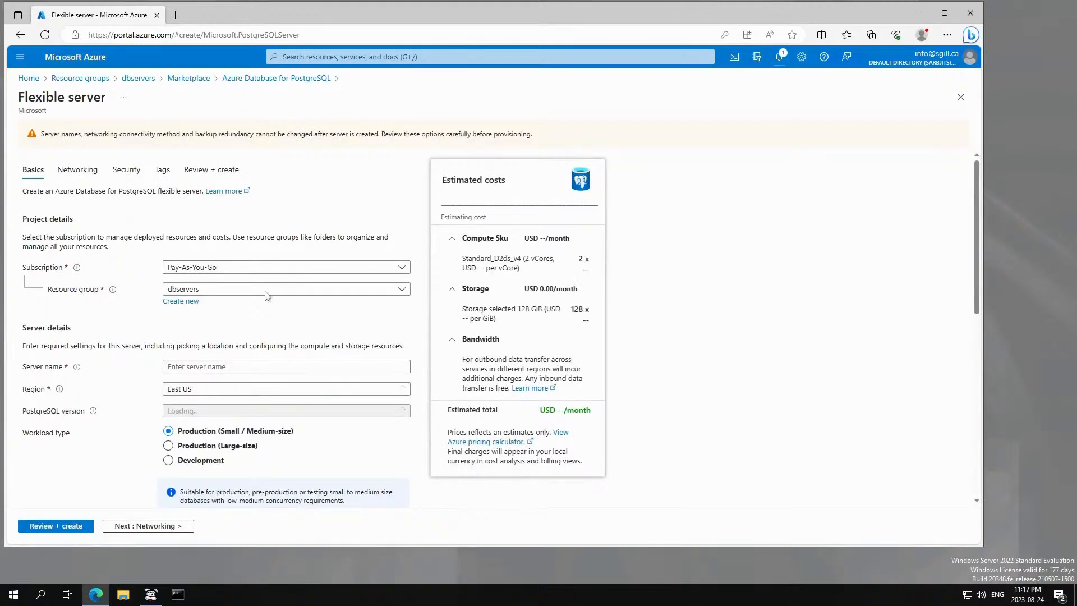
pyautogui.click(213, 367)
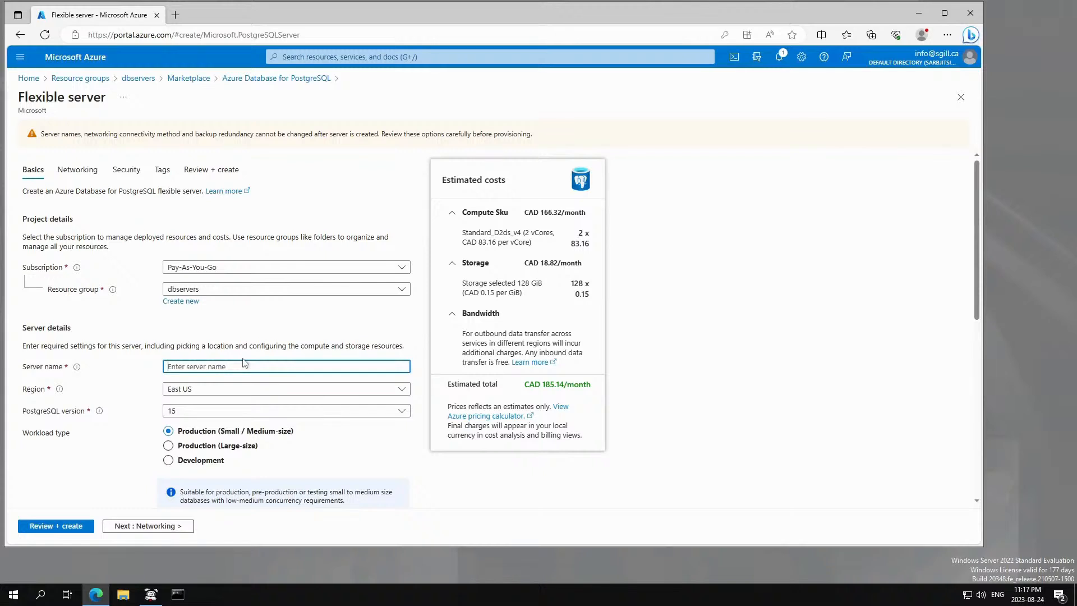
pyautogui.write('ps')
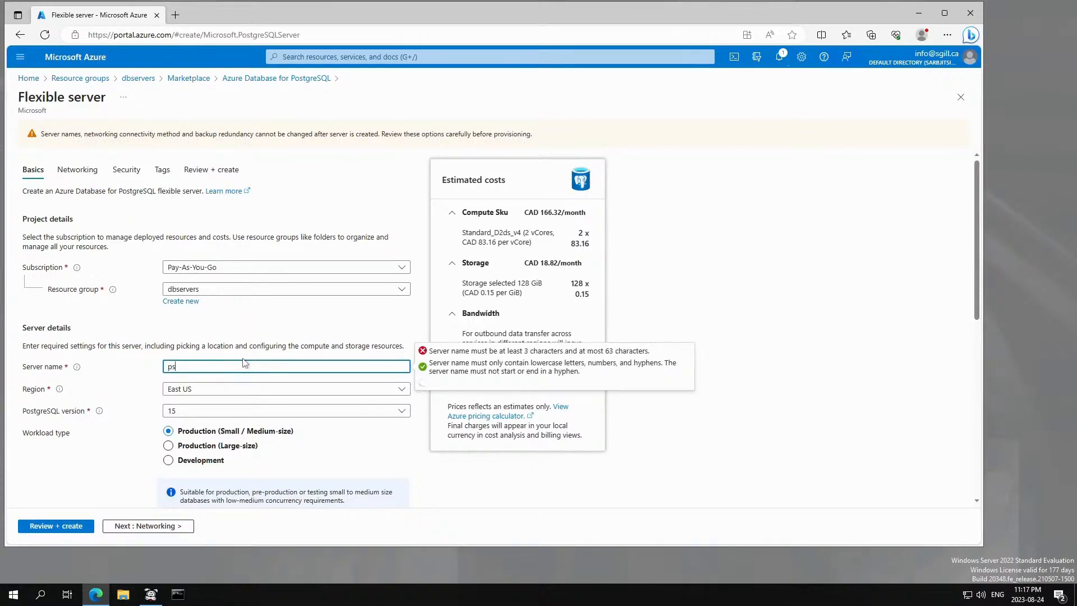
pyautogui.write('se')
pyautogui.press('BackSpace')
pyautogui.write('gserver-1')
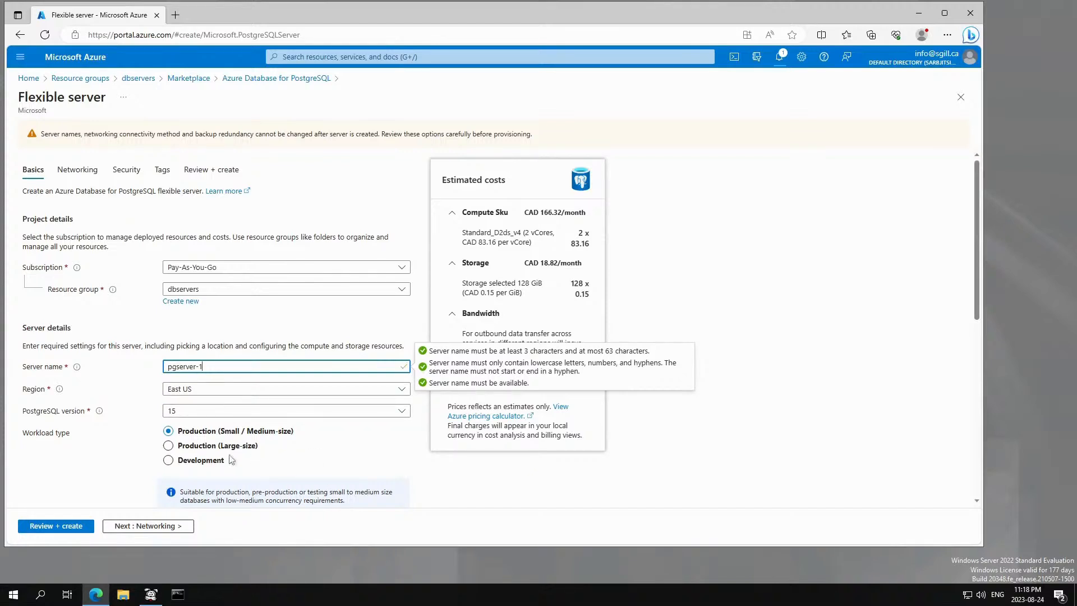
# - Select the Development workload type, giving Burstable B1ms at about CAD 20.58/month
pyautogui.click(205, 465)
pyautogui.scroll(-2, 306, 457)
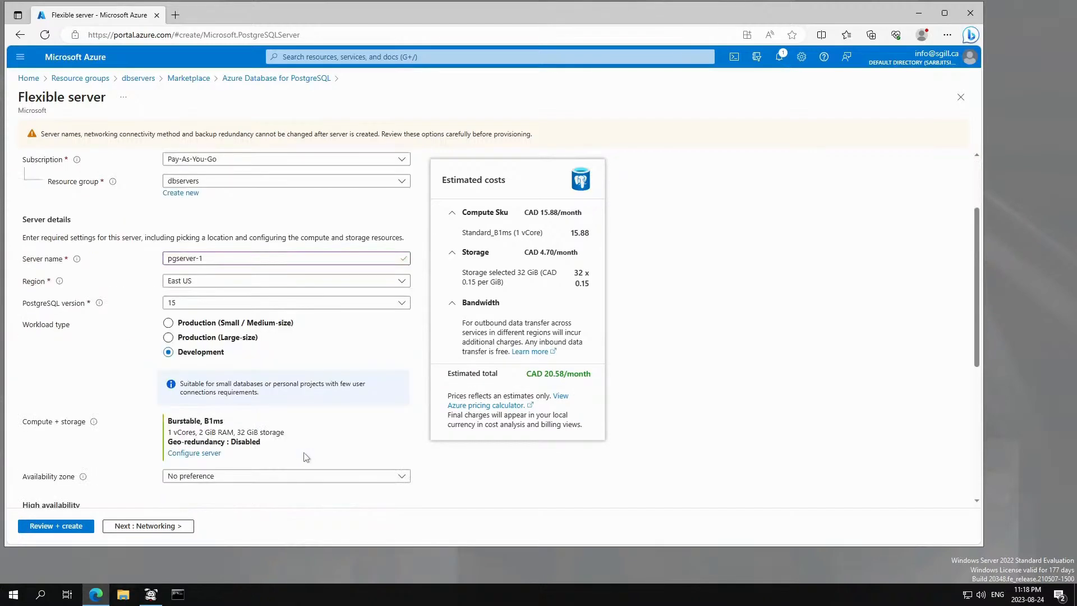
pyautogui.scroll(-1, 313, 435)
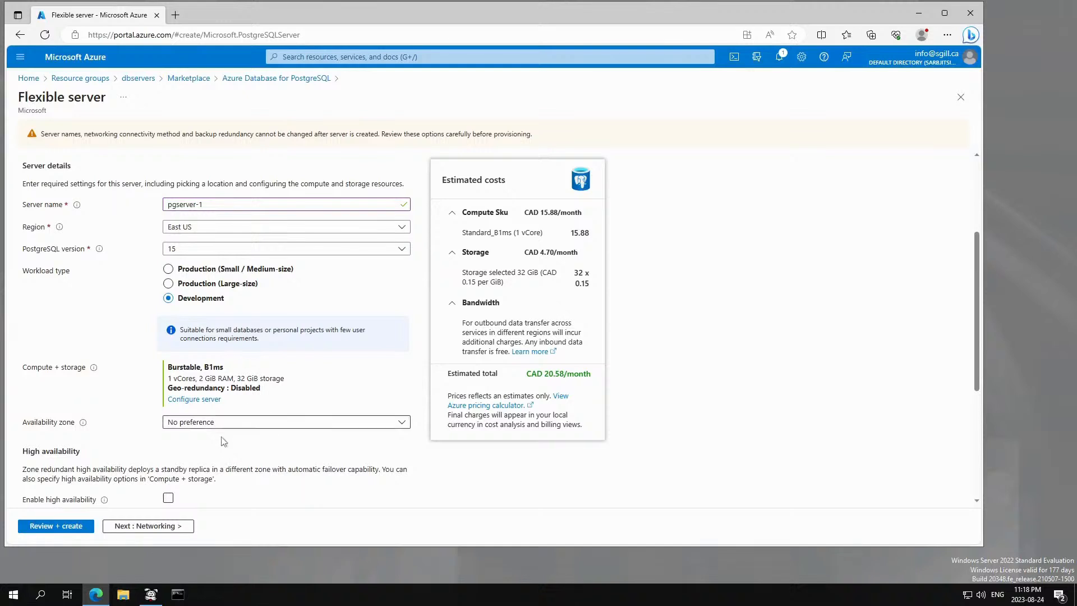
pyautogui.scroll(-3, 223, 438)
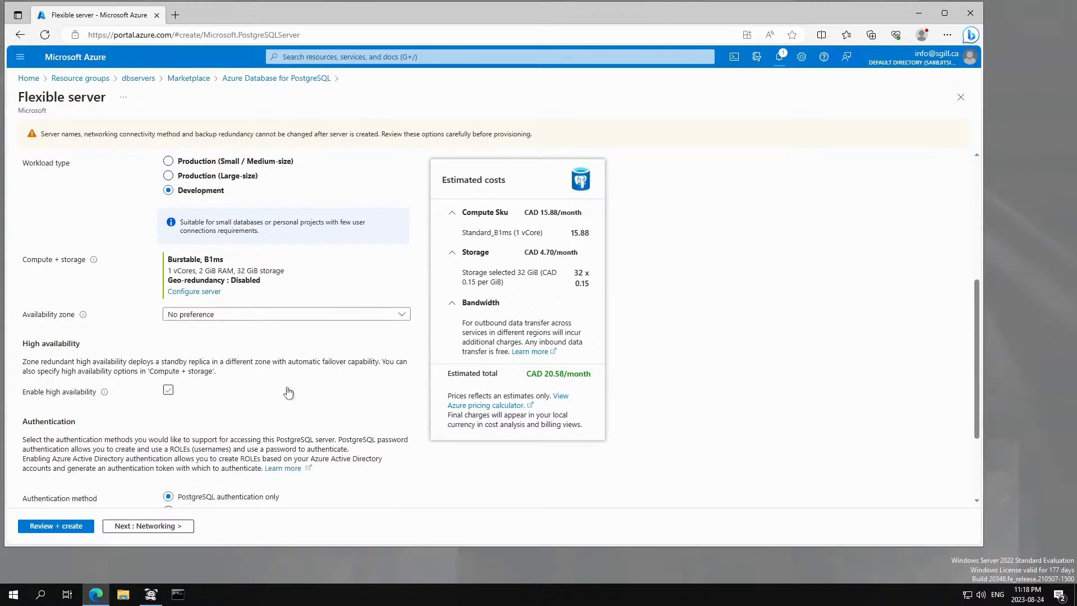
pyautogui.scroll(-1, 308, 398)
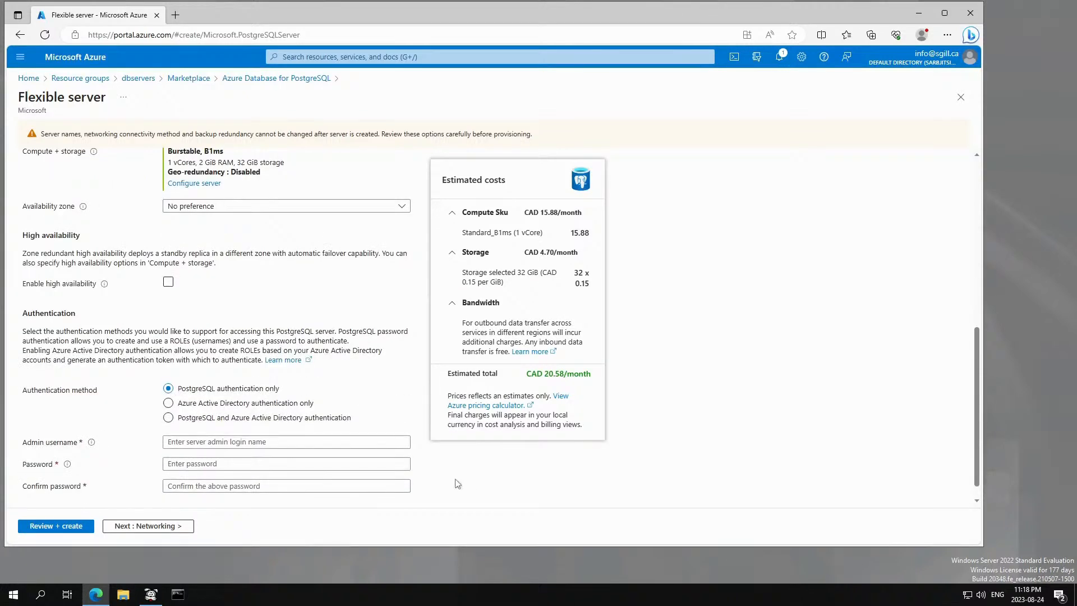
pyautogui.scroll(-1, 465, 507)
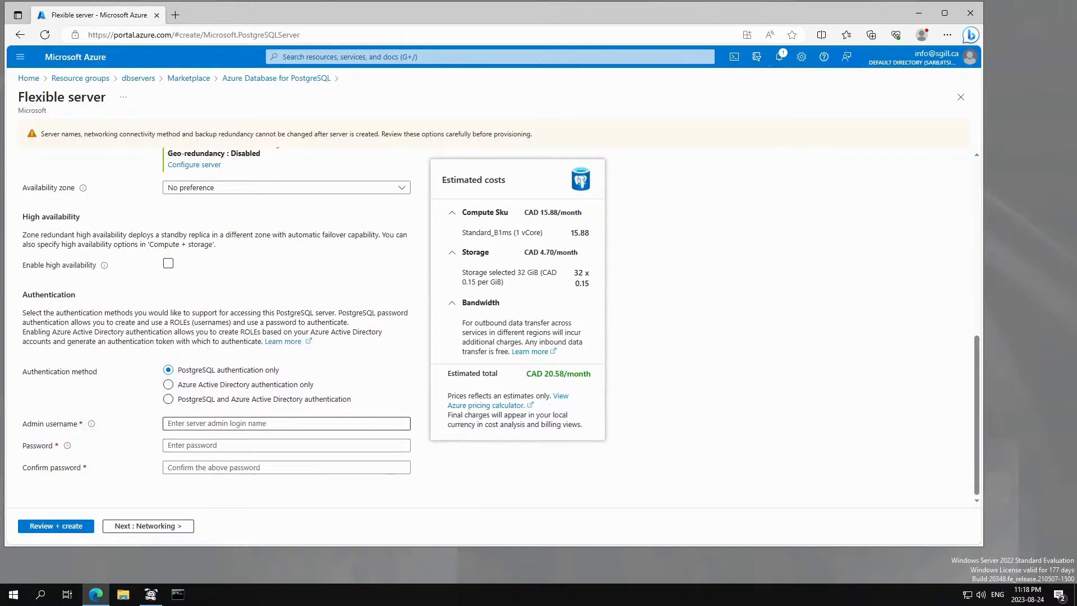
pyautogui.click(359, 424)
# - Set admin username postgres with a matching password and confirmation, then continue to Networking
pyautogui.write('pg')
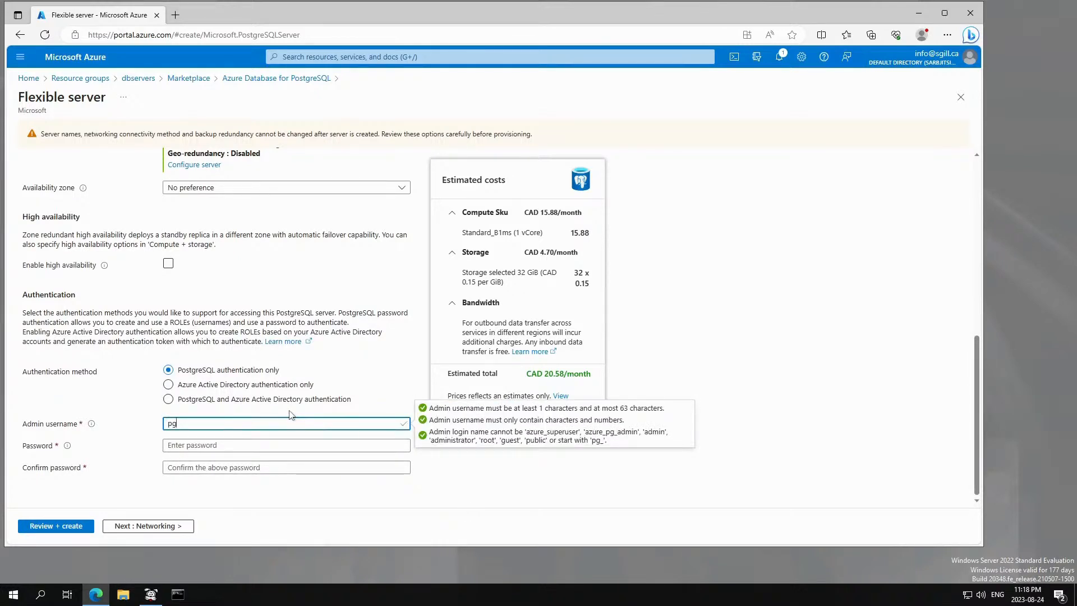
pyautogui.press('BackSpace')
pyautogui.press('BackSpace')
pyautogui.write('postg')
pyautogui.press('Tab')
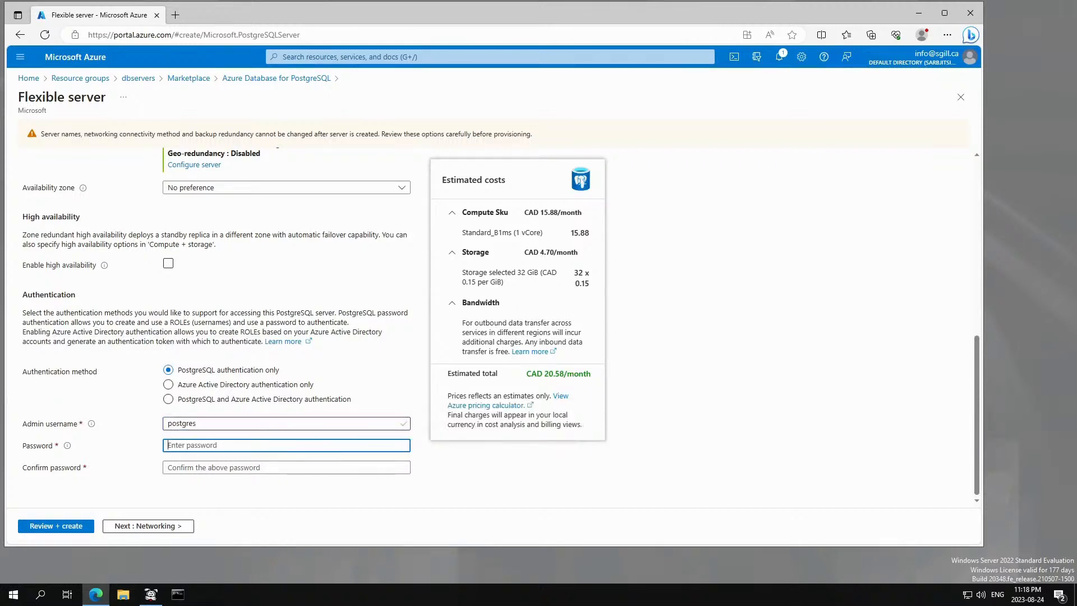
pyautogui.write('••')
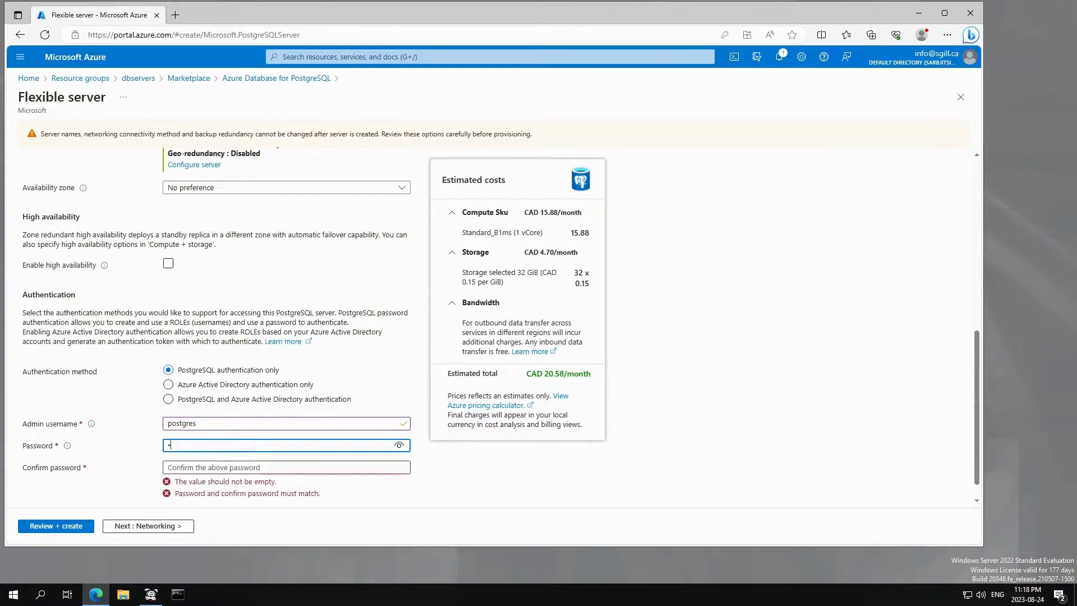
pyautogui.press('BackSpace')
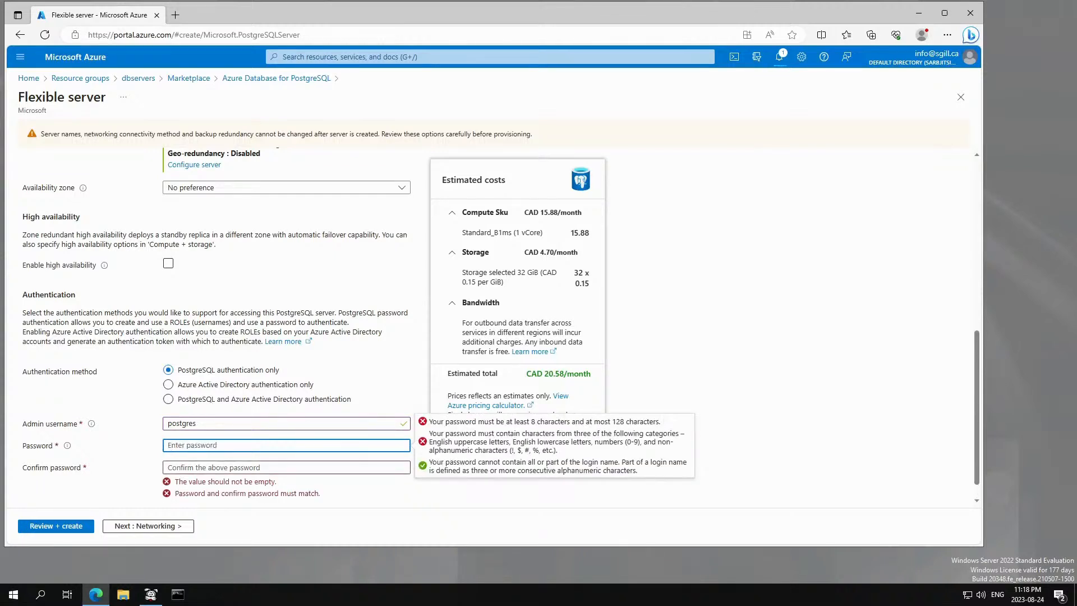
pyautogui.write('•')
pyautogui.click(311, 467)
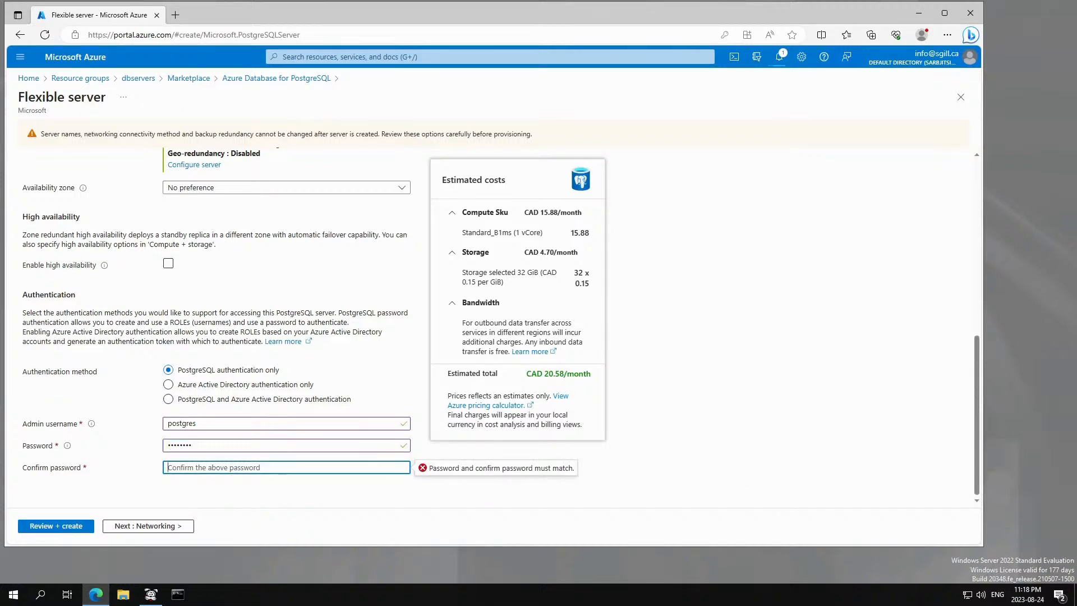
pyautogui.write('••••••••')
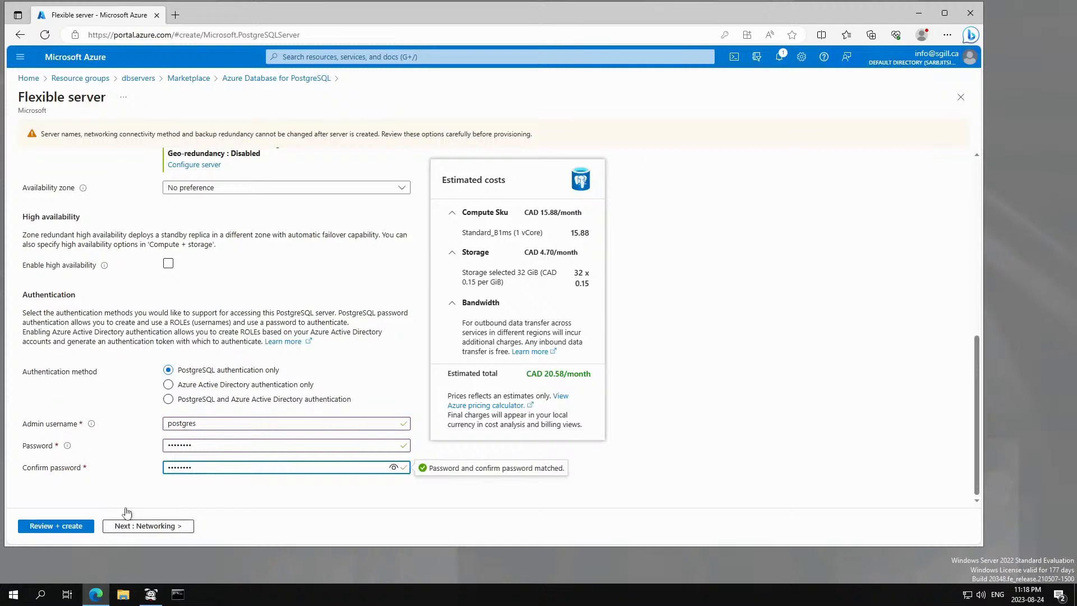
pyautogui.click(170, 526)
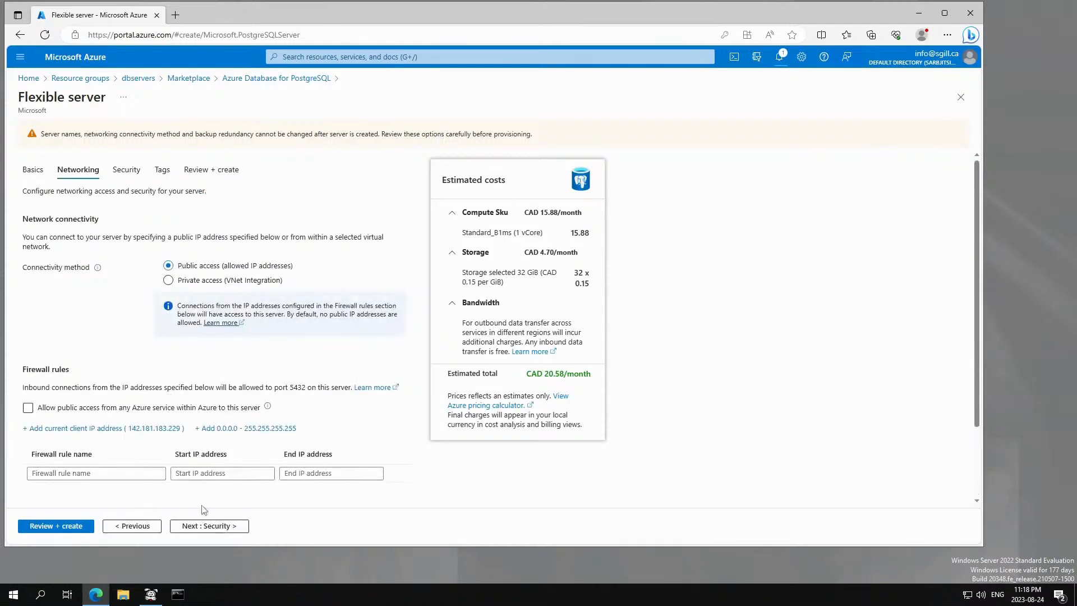
# - Add the current client IP to the firewall, then review and create pgserver-1
pyautogui.click(63, 428)
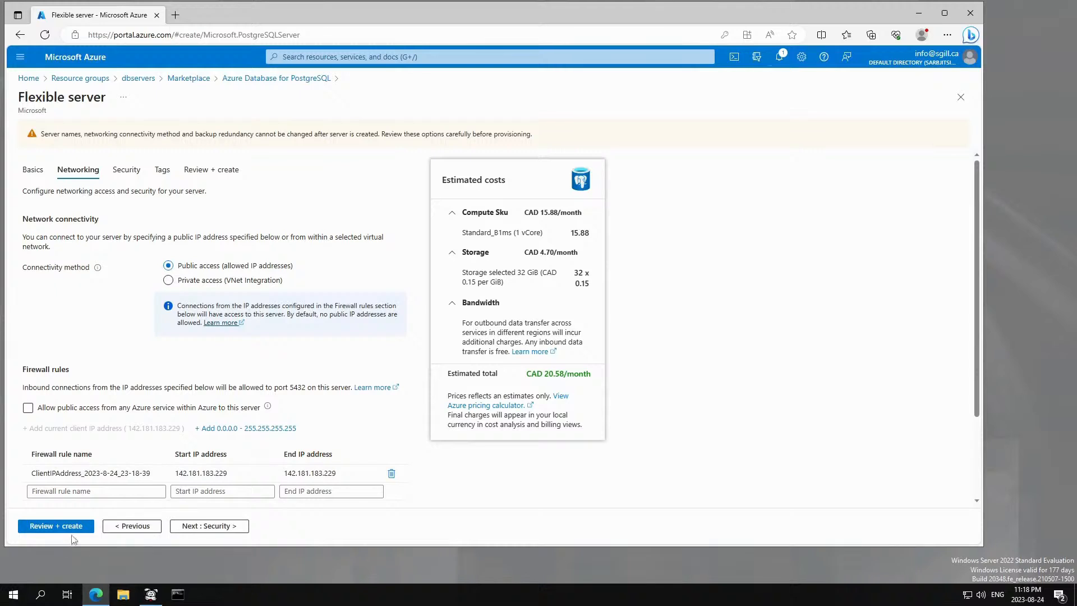
pyautogui.click(72, 528)
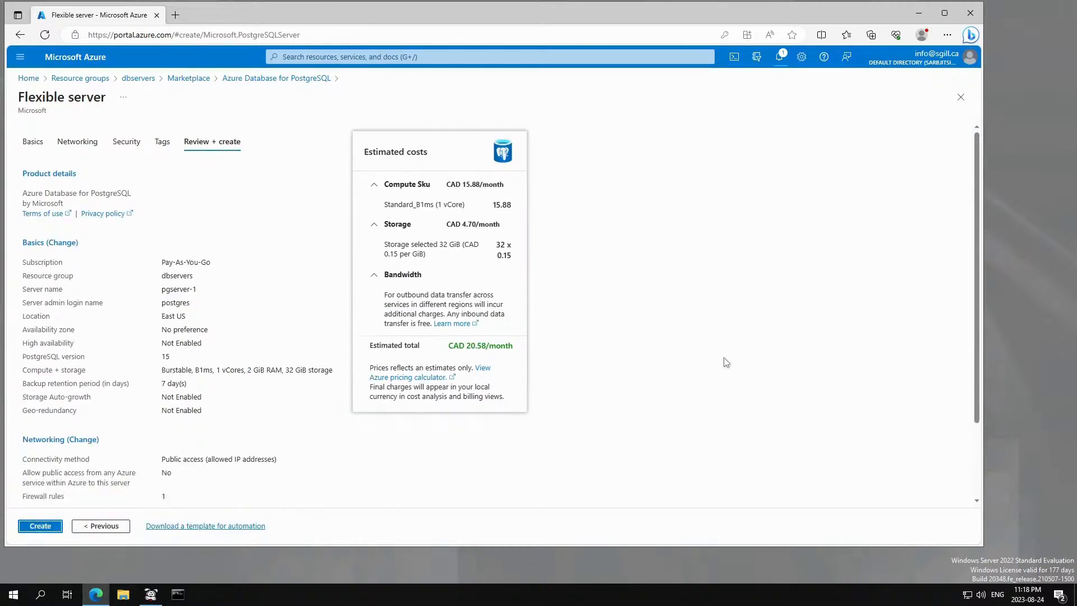
pyautogui.click(40, 526)
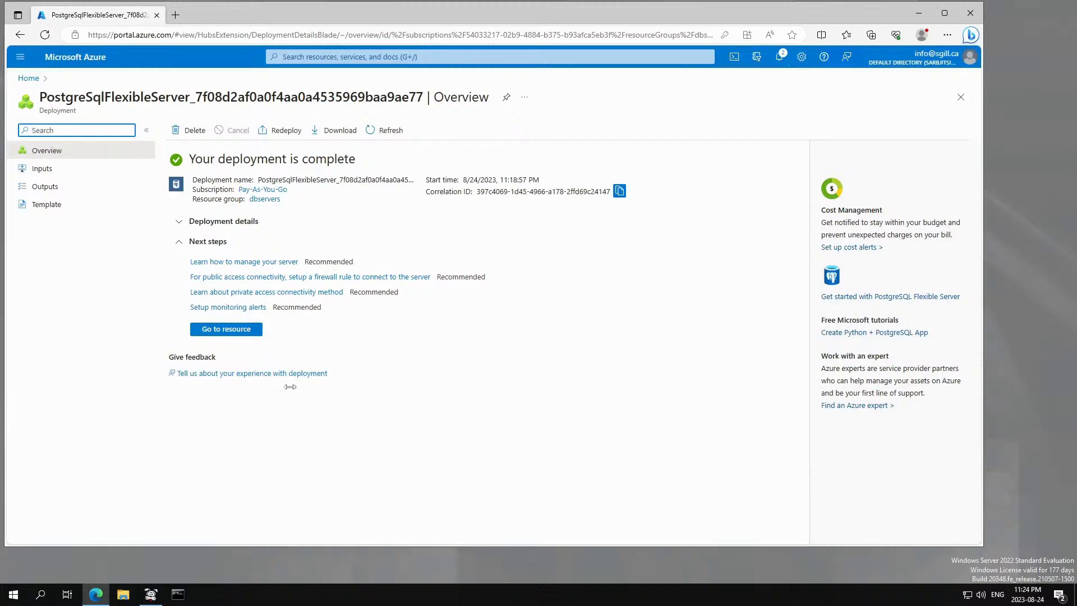
# - Open the deployed pgserver-1 server and show its Connect page with host and port 5432
pyautogui.click(247, 330)
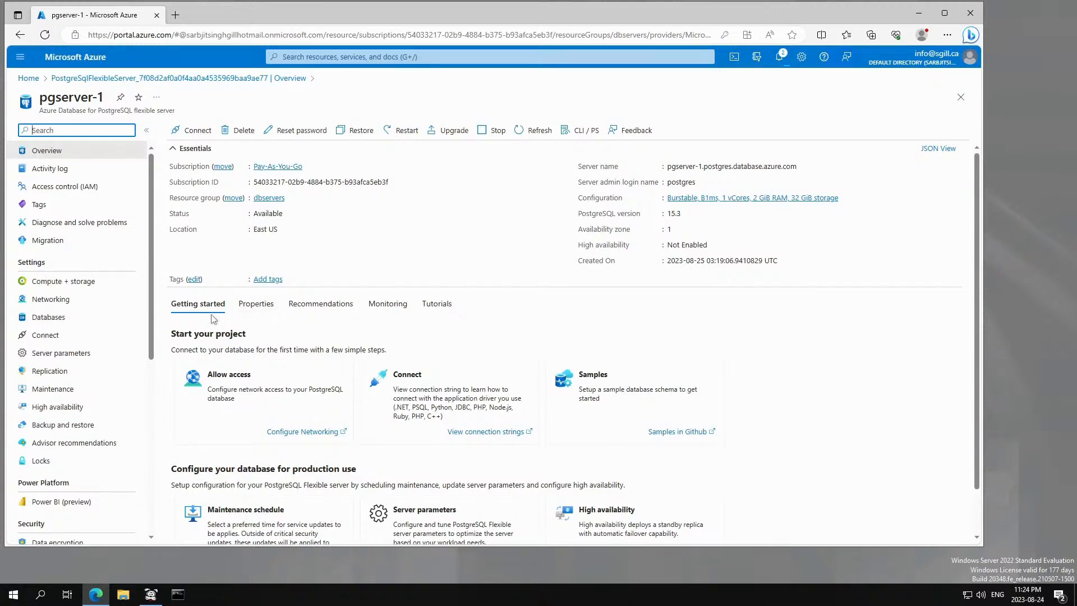
pyautogui.click(58, 342)
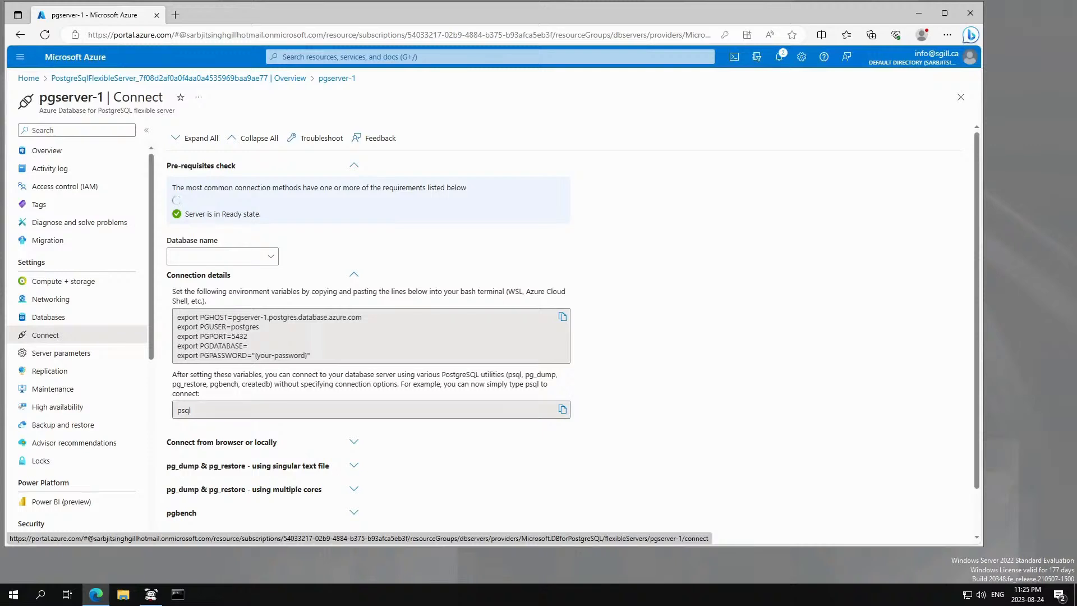
# - Copy all five export lines from pgserver-1's Connection details, then bring back the Crimson Editor notes
pyautogui.moveTo(215, 384); pyautogui.dragTo(342, 385)
pyautogui.click(324, 395)
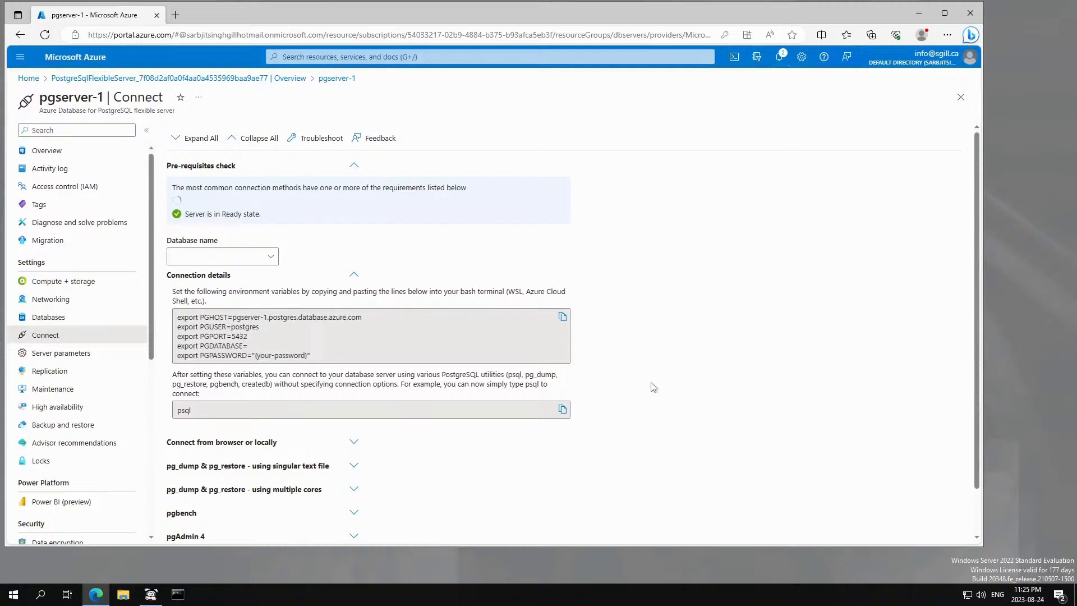
pyautogui.moveTo(326, 357); pyautogui.dragTo(314, 346)
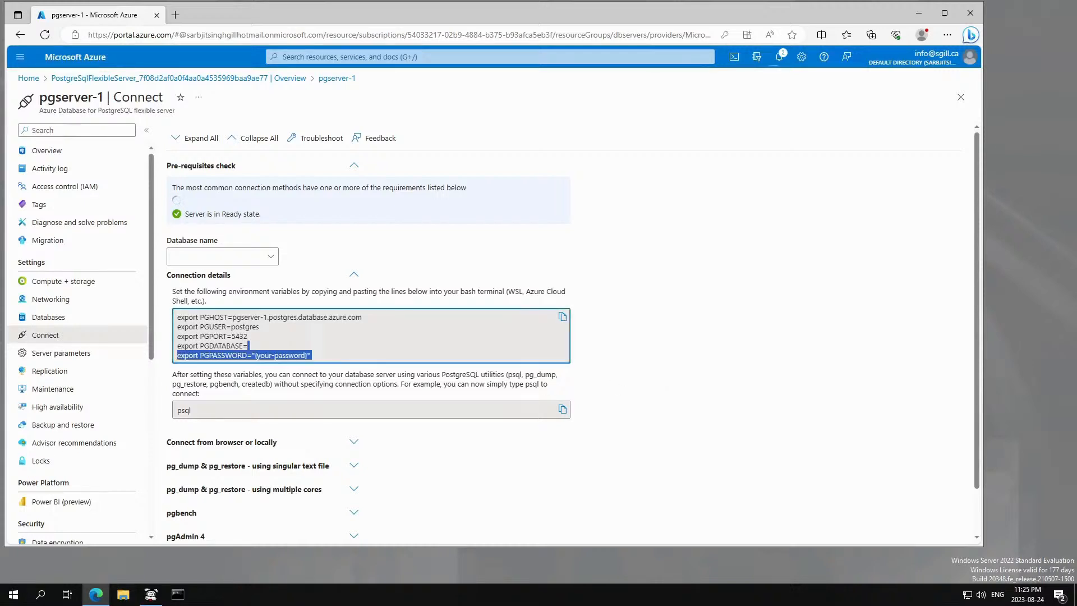
pyautogui.click(316, 346)
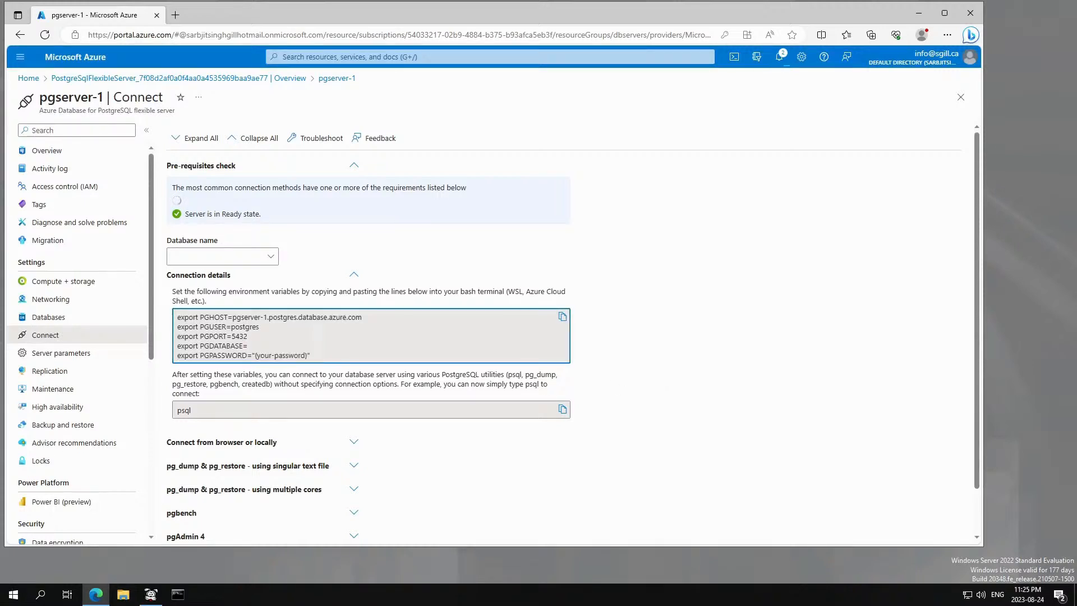
pyautogui.moveTo(313, 355); pyautogui.dragTo(178, 317)
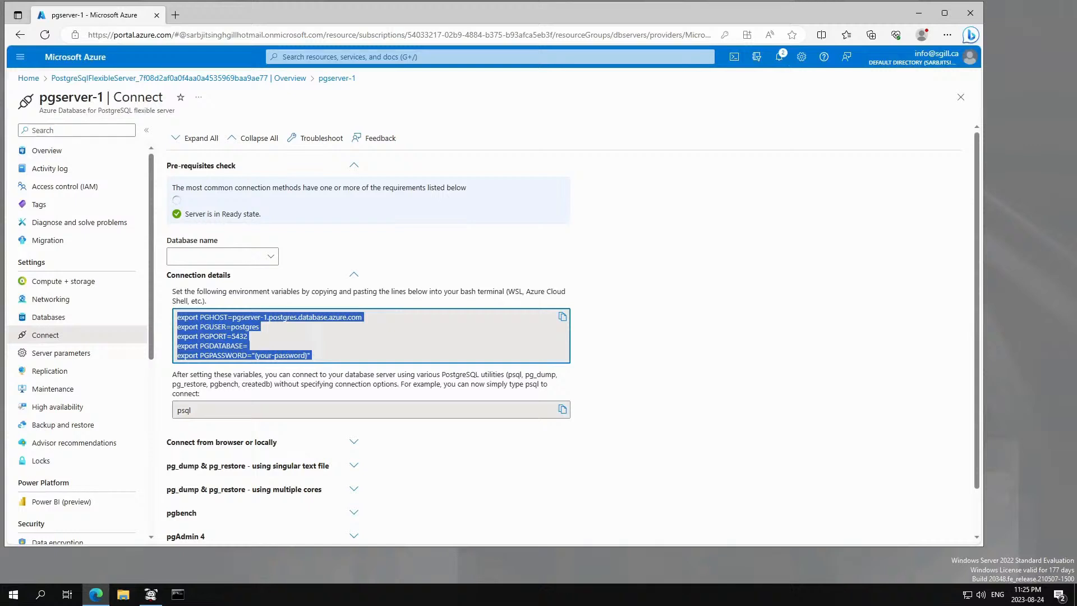
pyautogui.rightClick(208, 317)
pyautogui.click(227, 327)
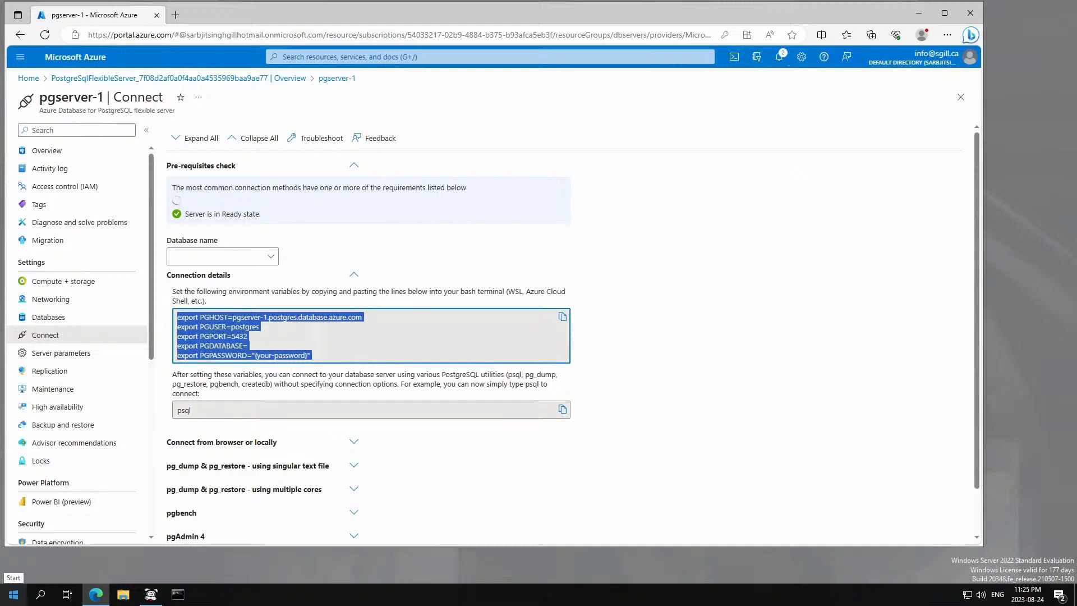
pyautogui.click(151, 594)
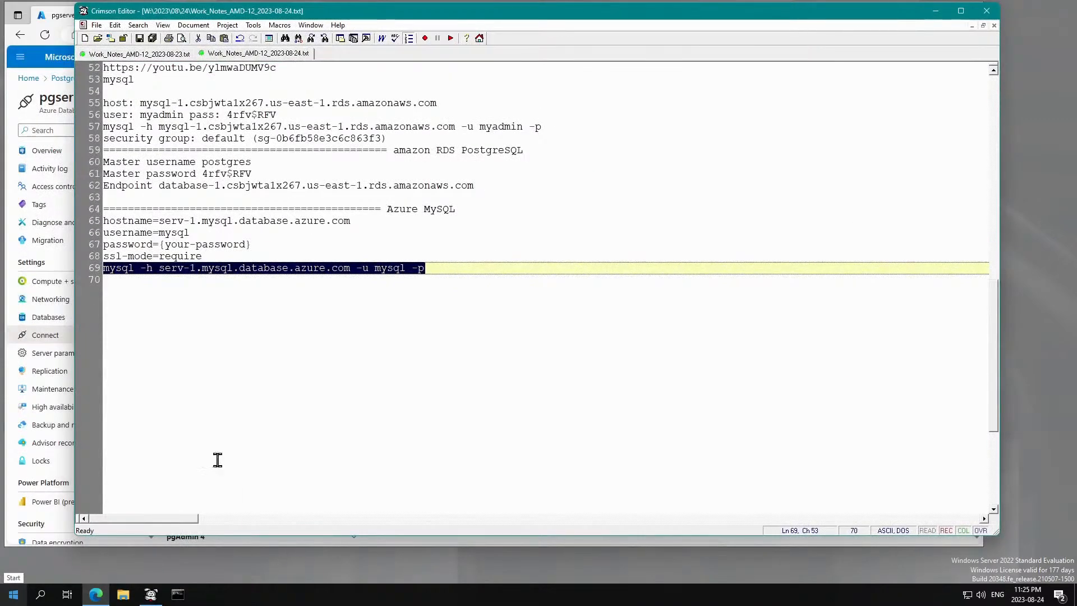
# - Add an equals-sign separator under the MySQL section, paste the five export lines, and save
pyautogui.click(111, 299)
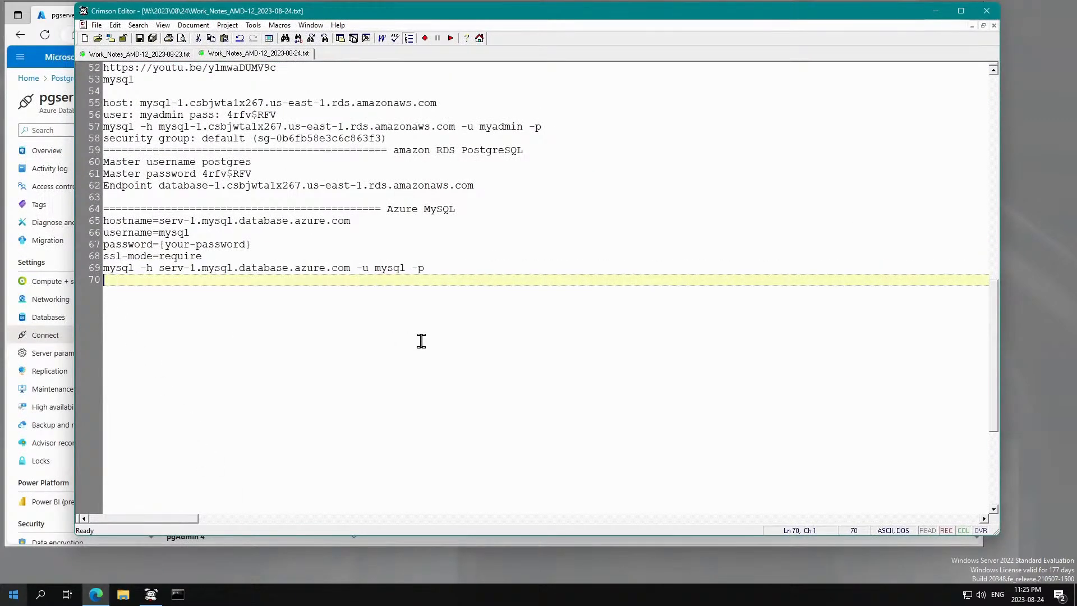
pyautogui.write('==============================================')
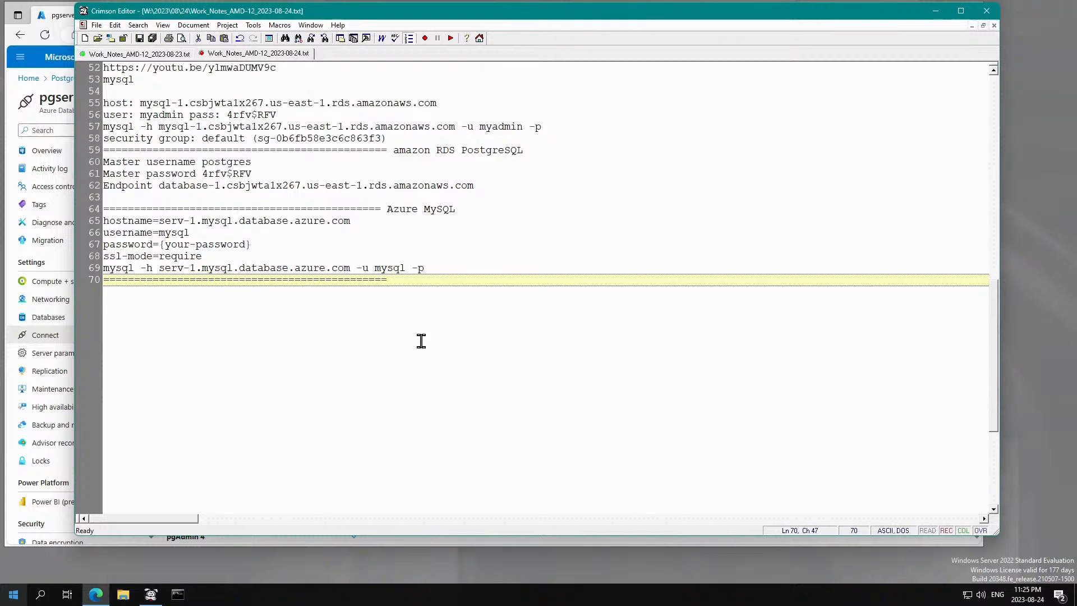
pyautogui.press('Return')
pyautogui.hotkey('ctrl', 'v')
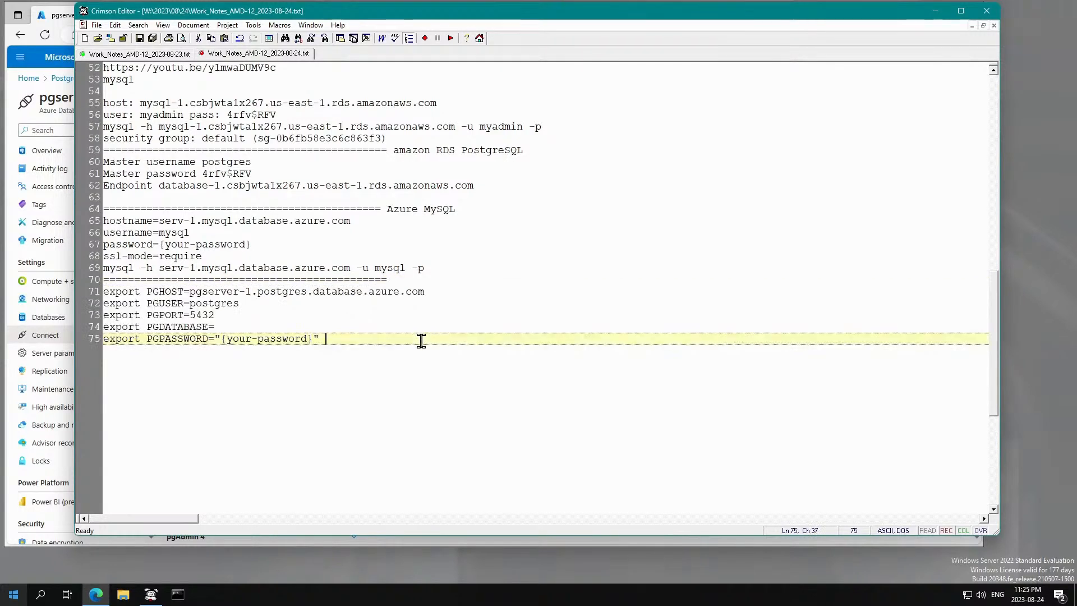
pyautogui.press('Return')
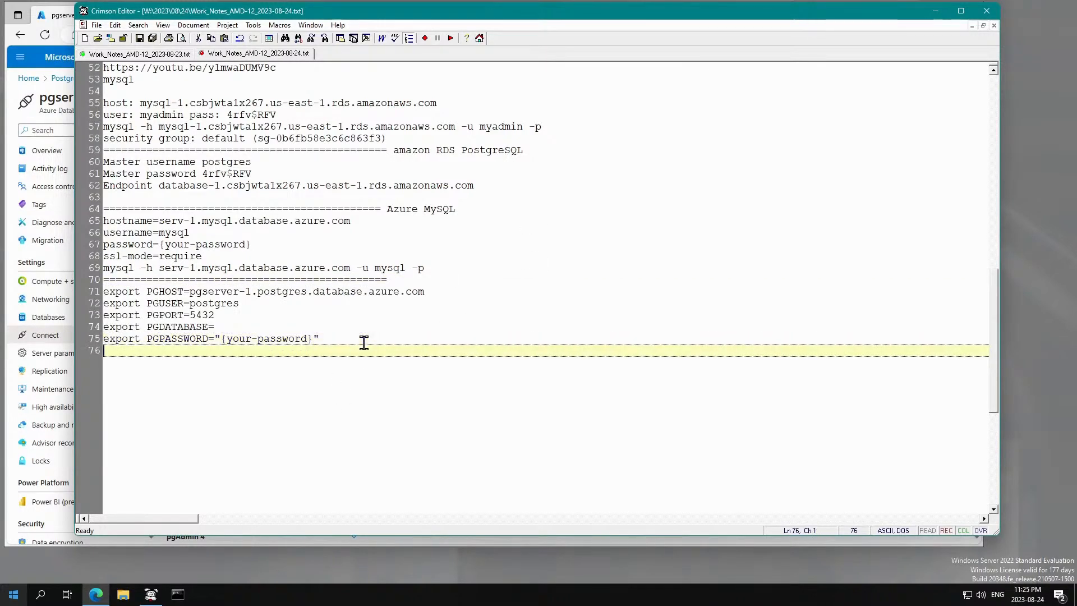
pyautogui.click(139, 38)
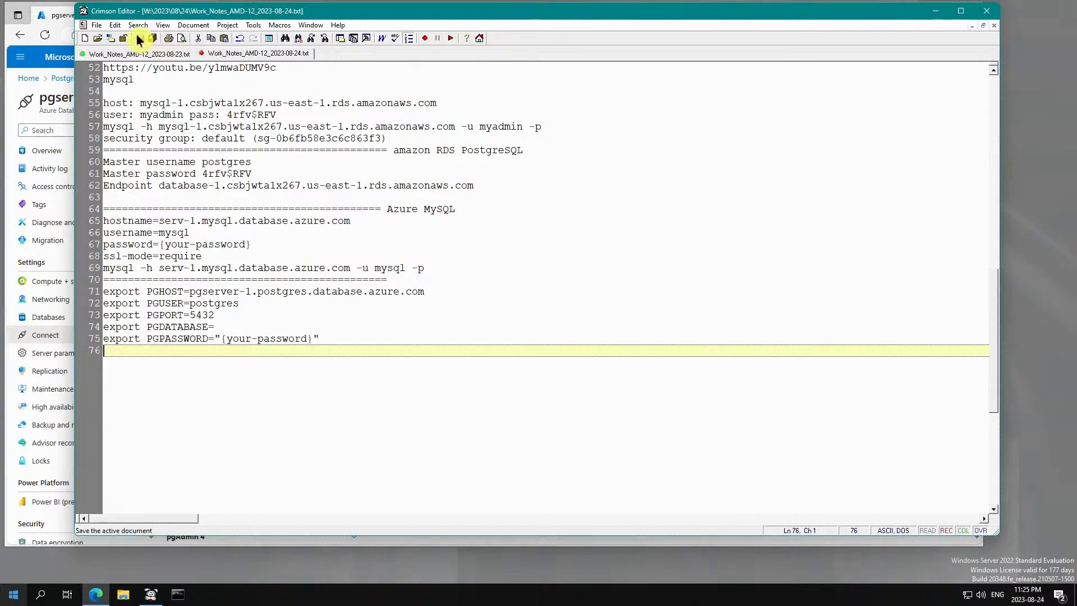
# - Head the new separator 'Azure PostGreSQL' and save the work notes
pyautogui.click(381, 208)
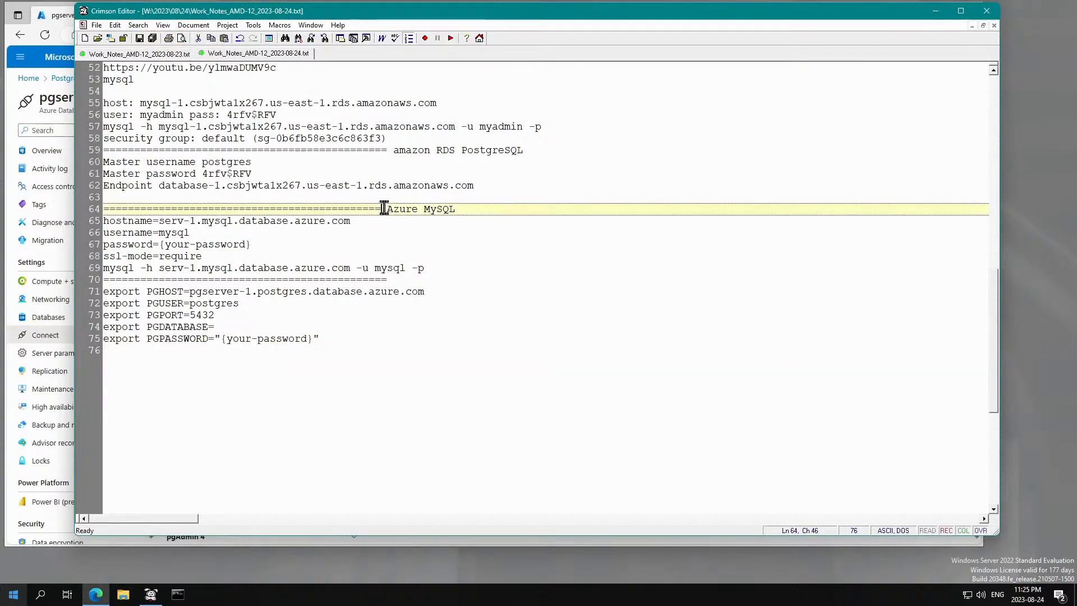
pyautogui.press('Down')
pyautogui.press('Down')
pyautogui.press('Down')
pyautogui.press('Down')
pyautogui.press('Down')
pyautogui.press('Down')
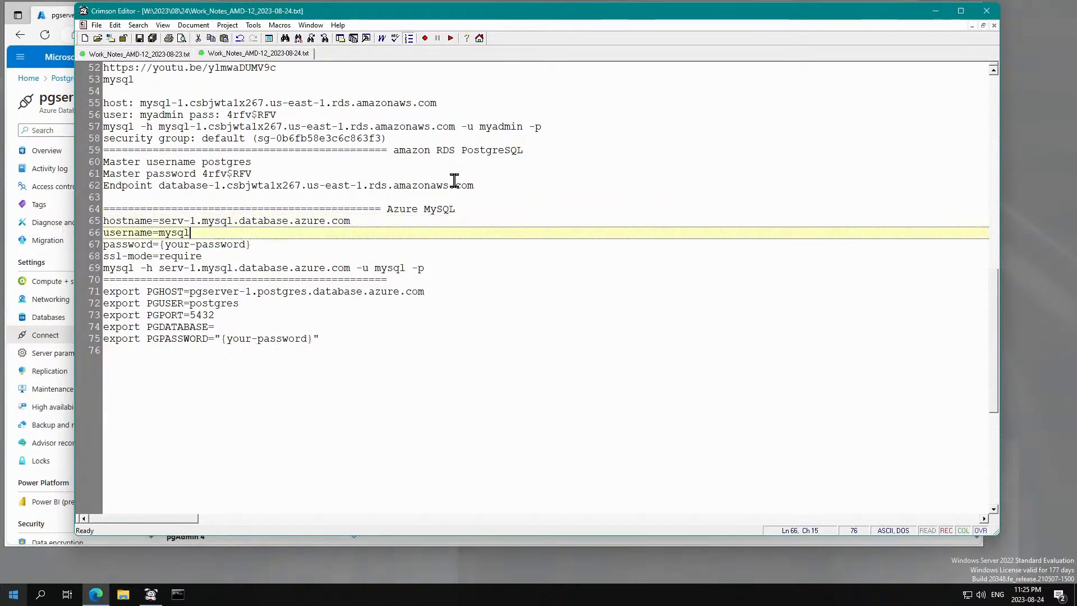
pyautogui.write('Azure MySQL')
pyautogui.press('Left')
pyautogui.press('Left')
pyautogui.press('Left')
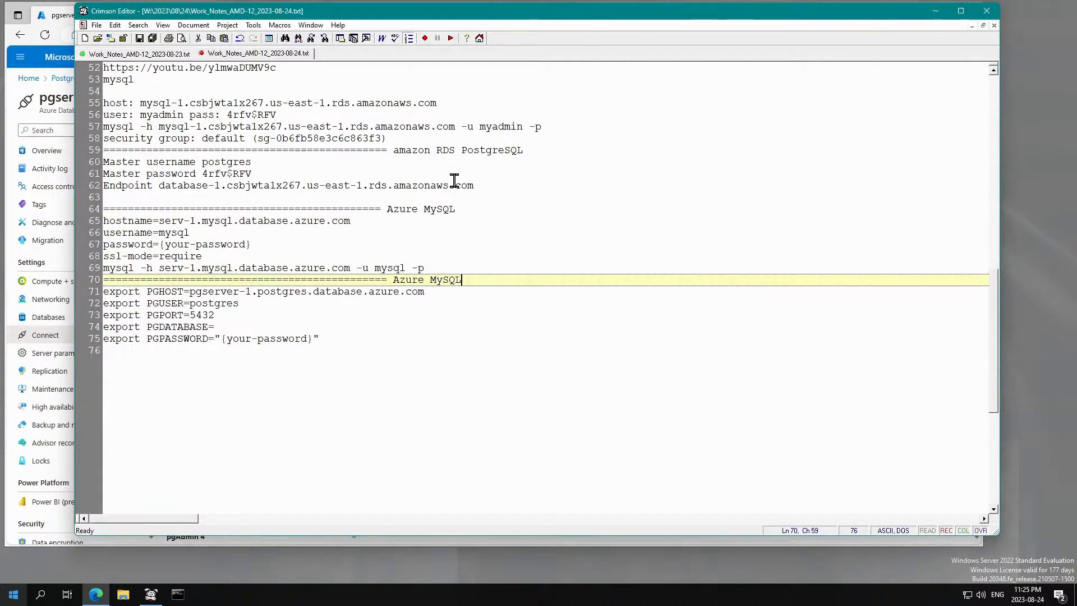
pyautogui.press('BackSpace')
pyautogui.press('BackSpace')
pyautogui.write('P')
pyautogui.write('ost')
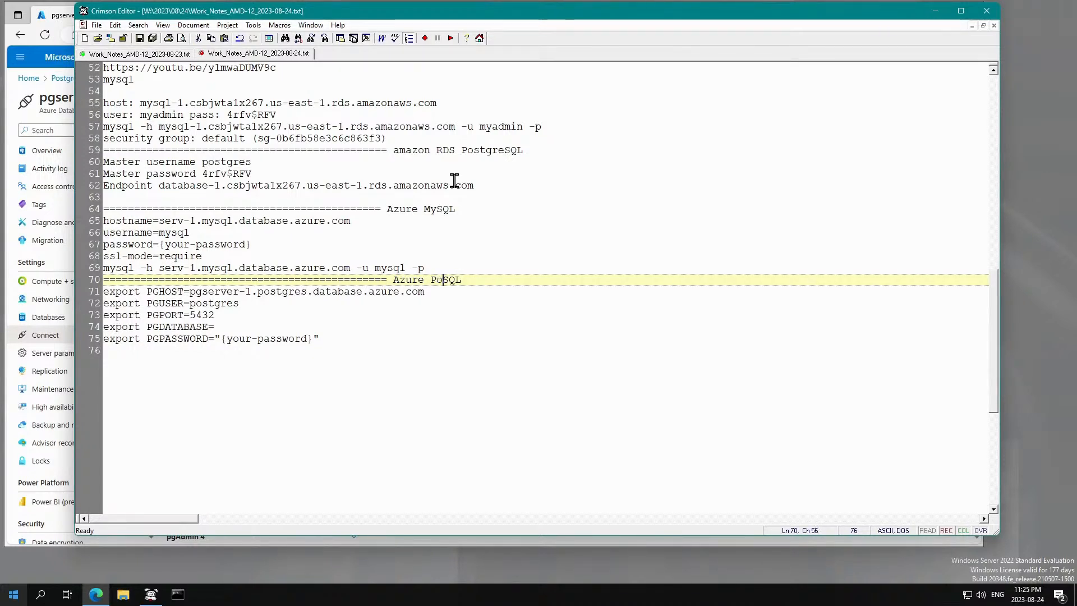
pyautogui.write('Gre')
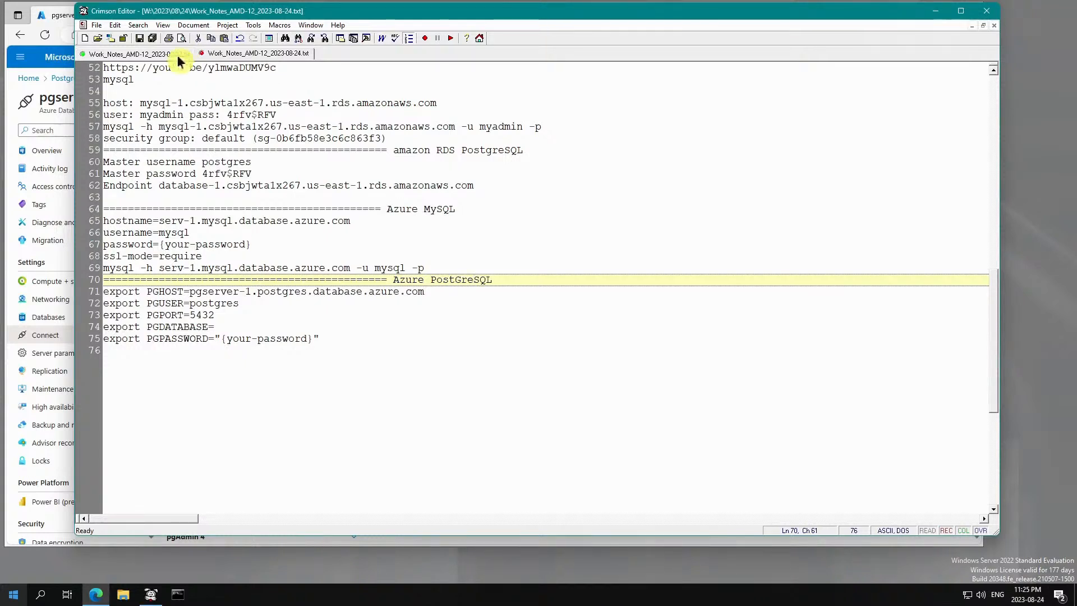
pyautogui.click(139, 37)
# - Run psql in the pg1-win Command Prompt; it fails against localhost with no password supplied
pyautogui.hotkey('alt', 'Tab')
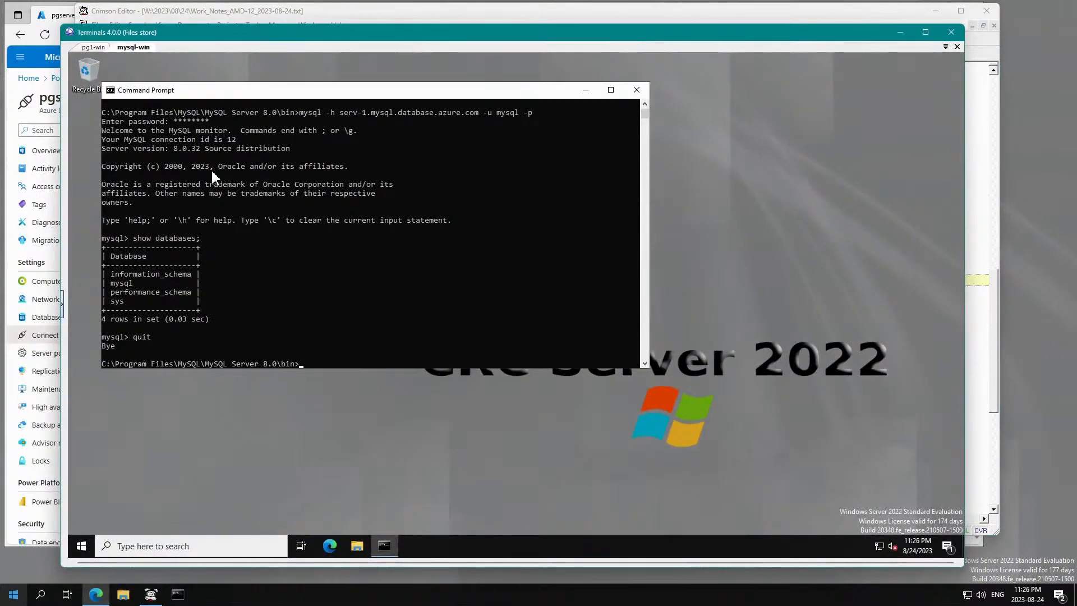
pyautogui.click(95, 48)
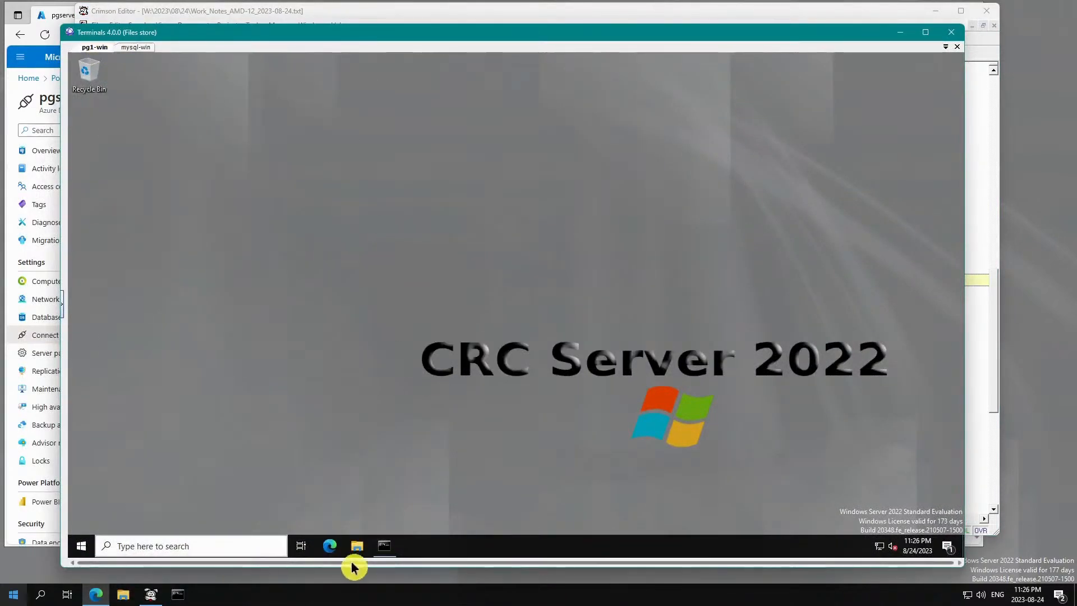
pyautogui.click(385, 545)
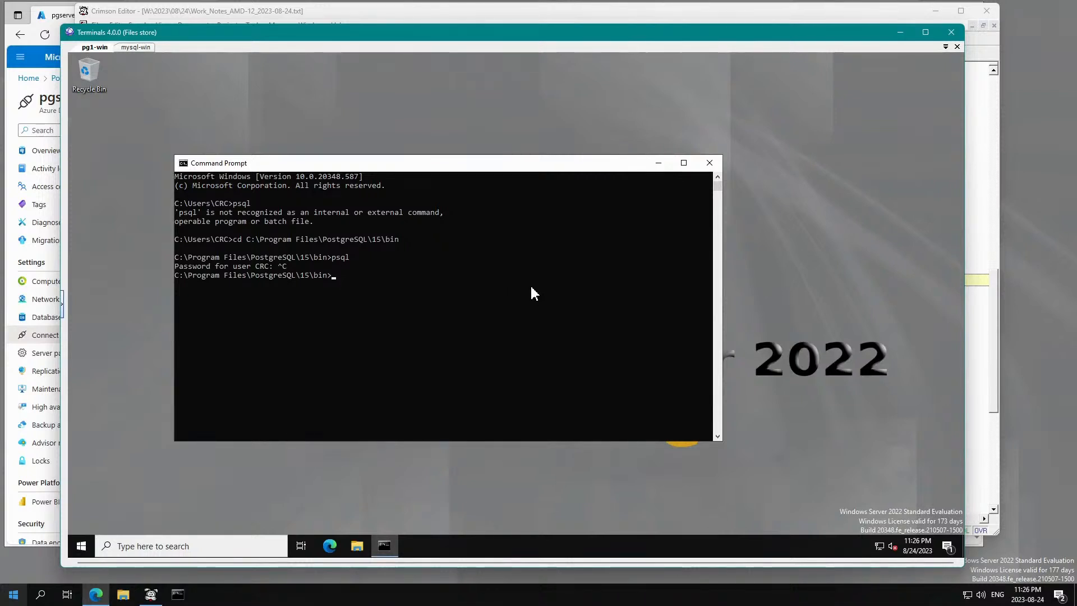
pyautogui.write('psql')
pyautogui.press('Return')
pyautogui.press('Return')
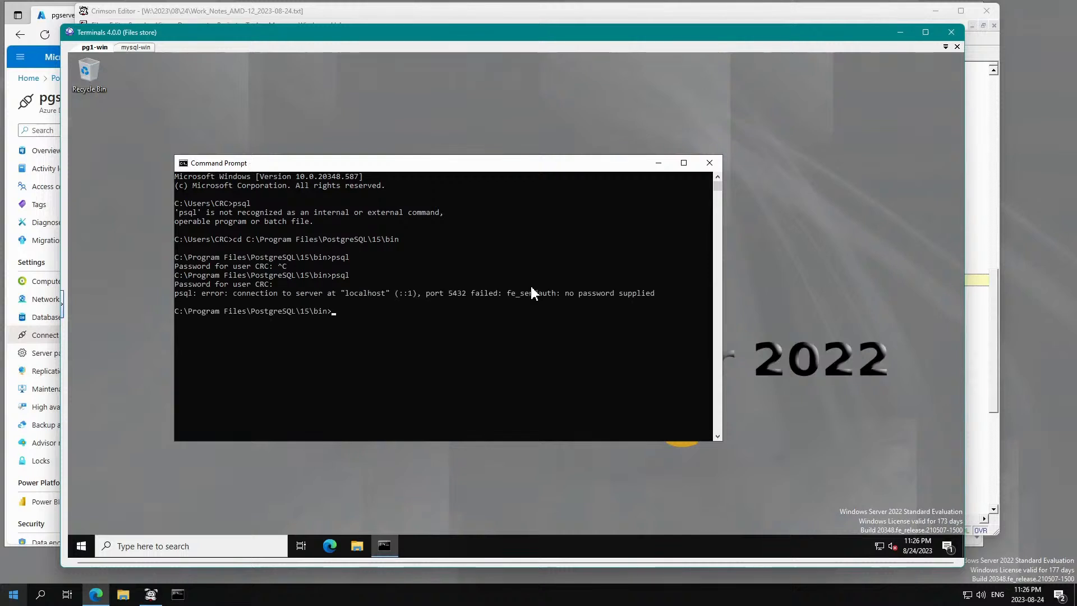
pyautogui.press('Return')
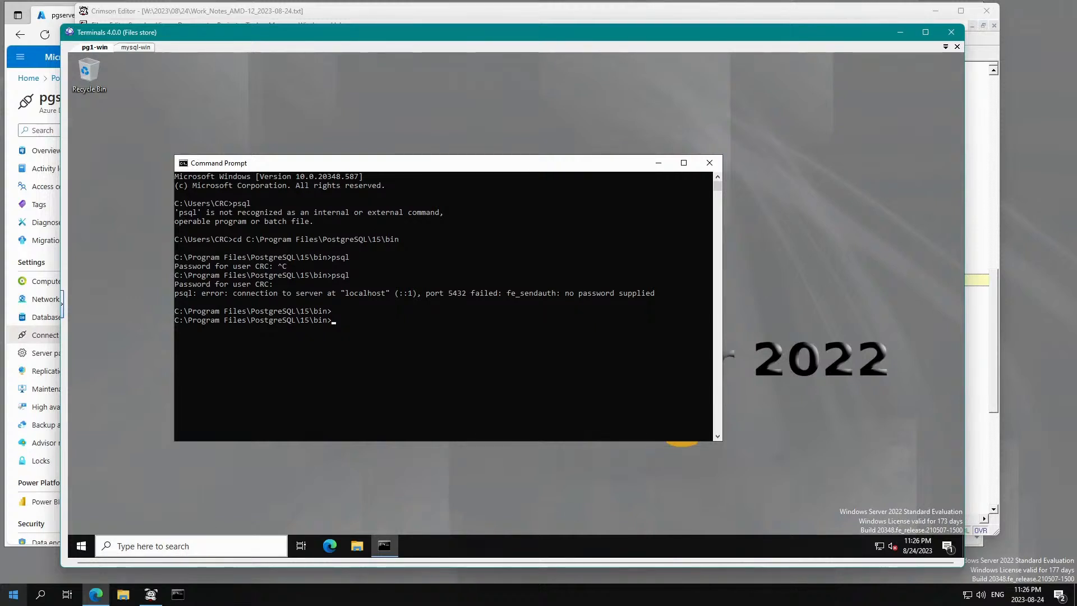
pyautogui.click(152, 598)
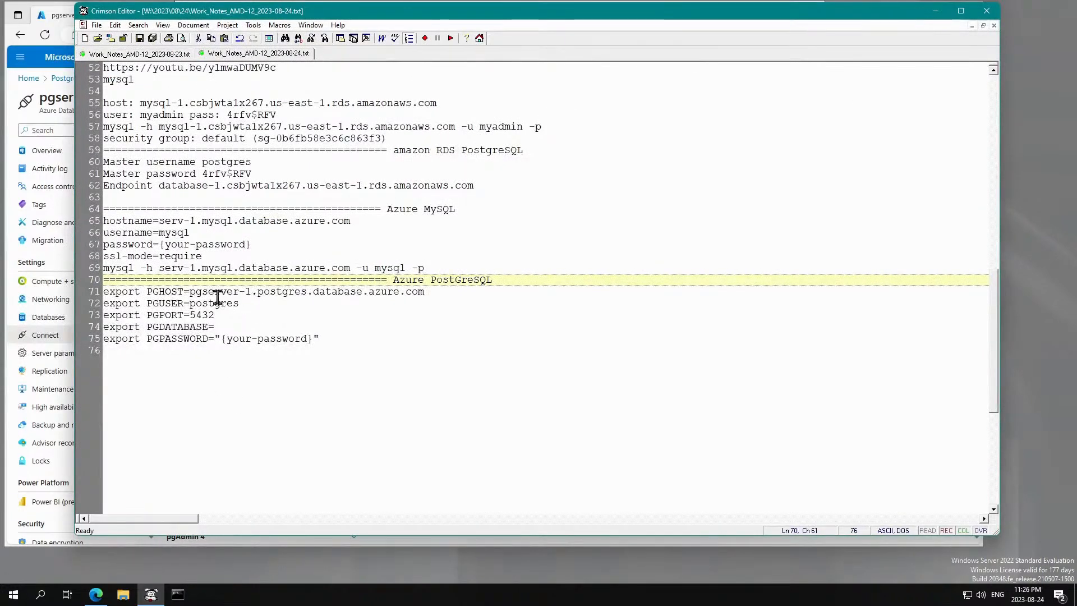
# - Copy the pgserver-1.postgres.database.azure.com hostname from the PGHOST line in the notes
pyautogui.moveTo(194, 293); pyautogui.dragTo(285, 292)
pyautogui.click(284, 291)
pyautogui.moveTo(192, 293); pyautogui.dragTo(425, 291)
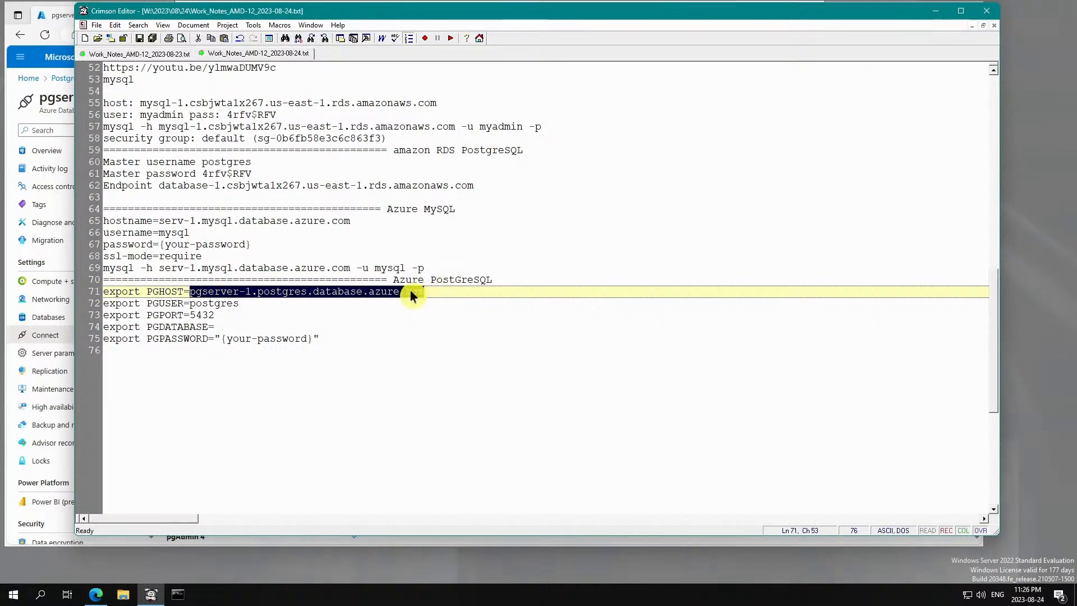
pyautogui.rightClick(425, 292)
pyautogui.click(443, 307)
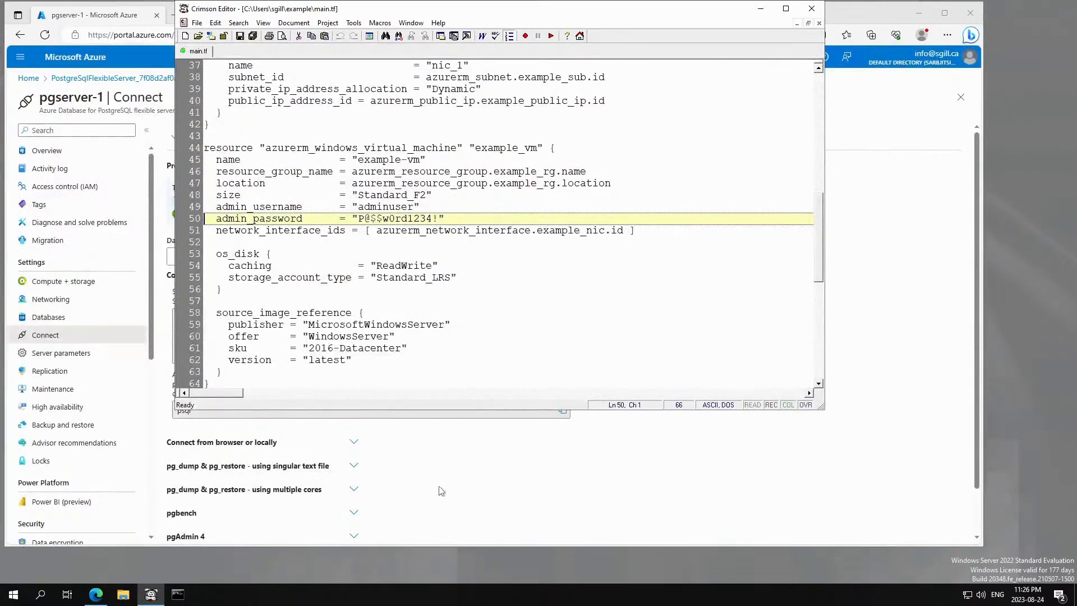
# - Set the local command prompt aside and return to the remote Terminals window
pyautogui.click(178, 596)
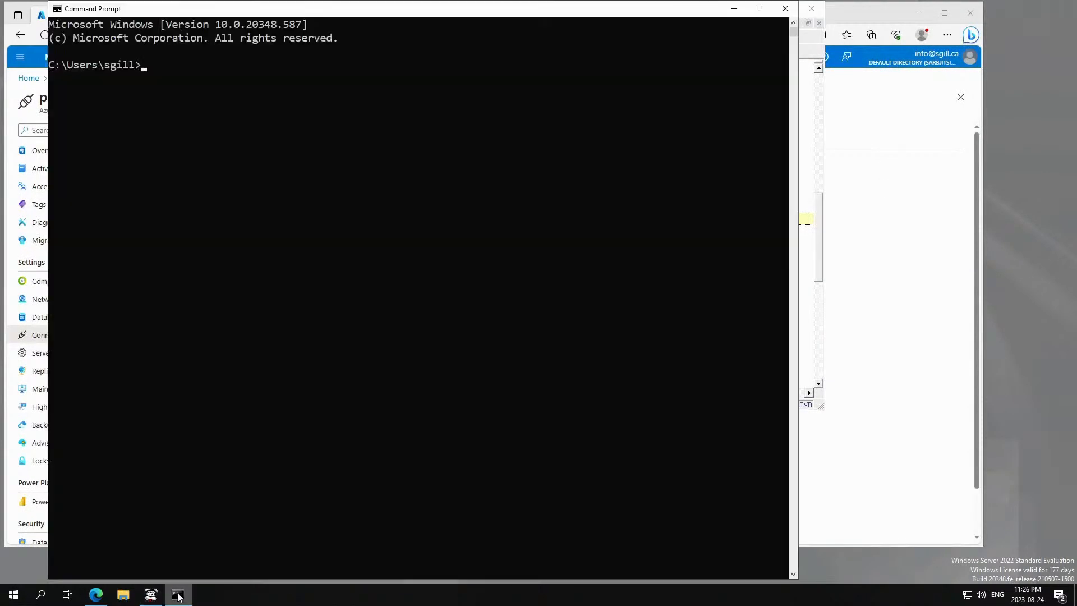
pyautogui.click(178, 595)
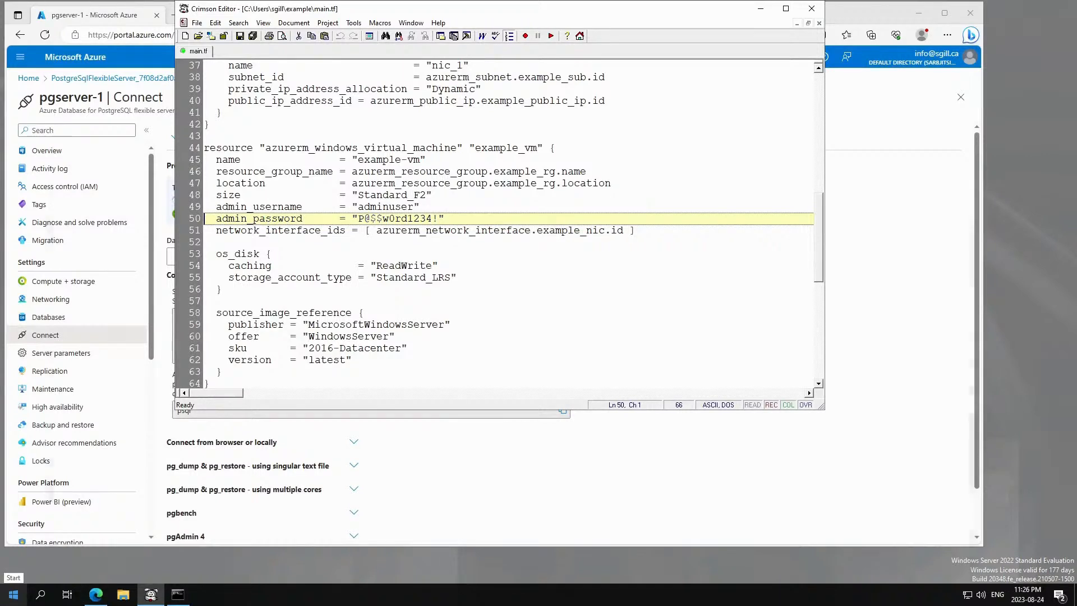
pyautogui.hotkey('alt', 'Tab')
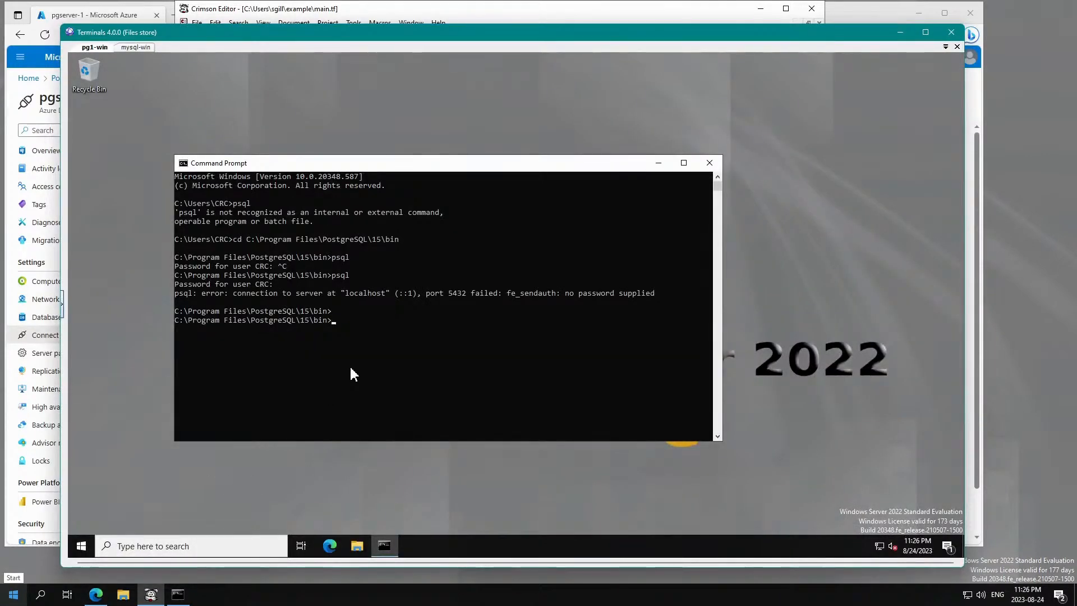
# - Run 'psql -h pgserver-1.postgres.database.azure.com -u postgres', which fails with illegal option -- u
pyautogui.write('psql -h')
pyautogui.hotkey('ctrl', 'v')
pyautogui.write('-u')
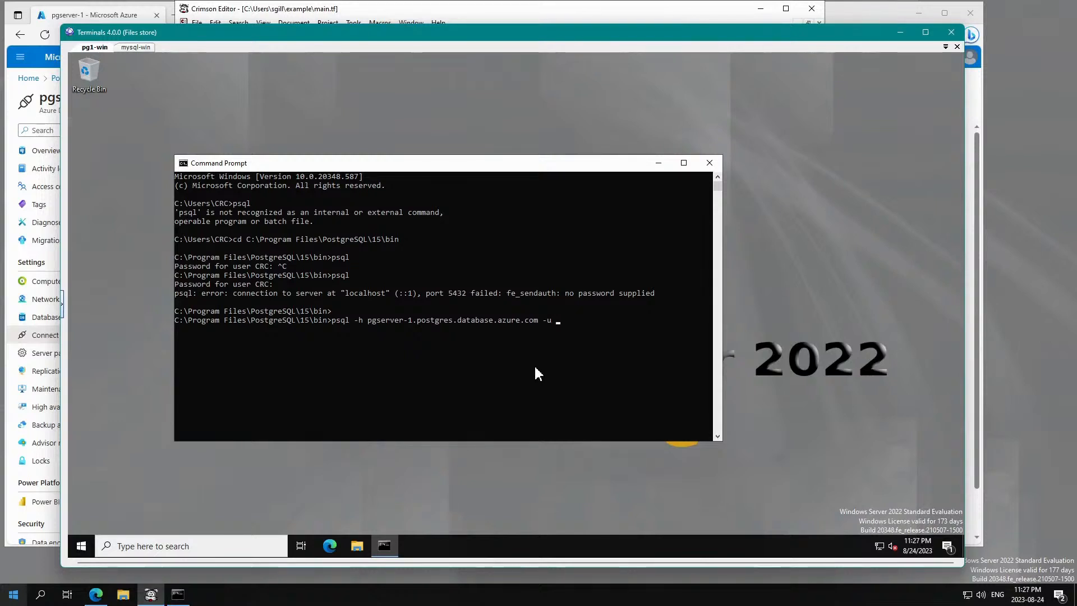
pyautogui.write(' postgres')
pyautogui.press('Return')
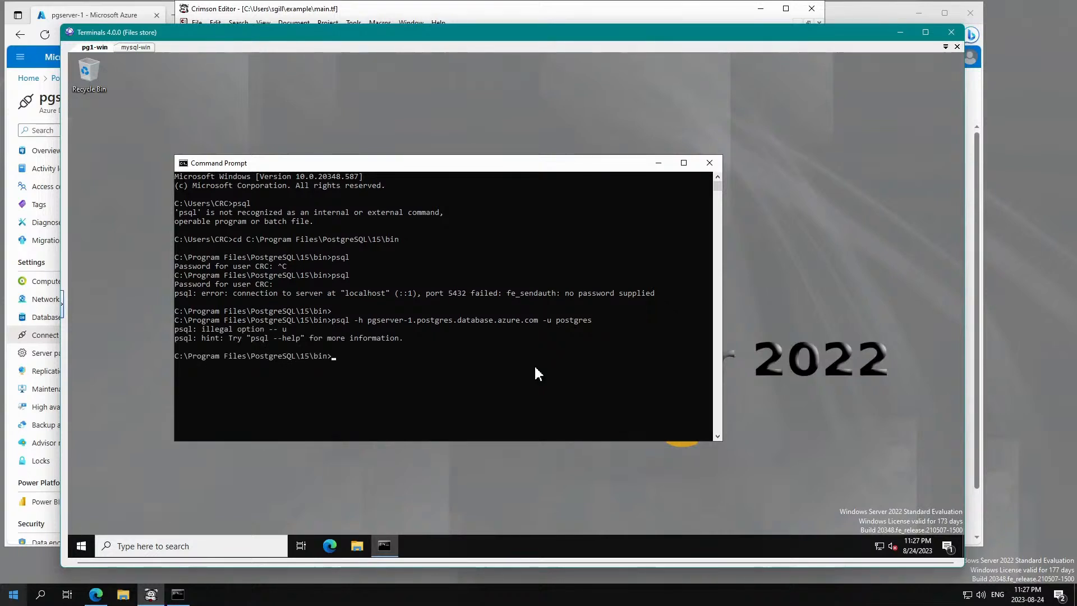
pyautogui.press('Up')
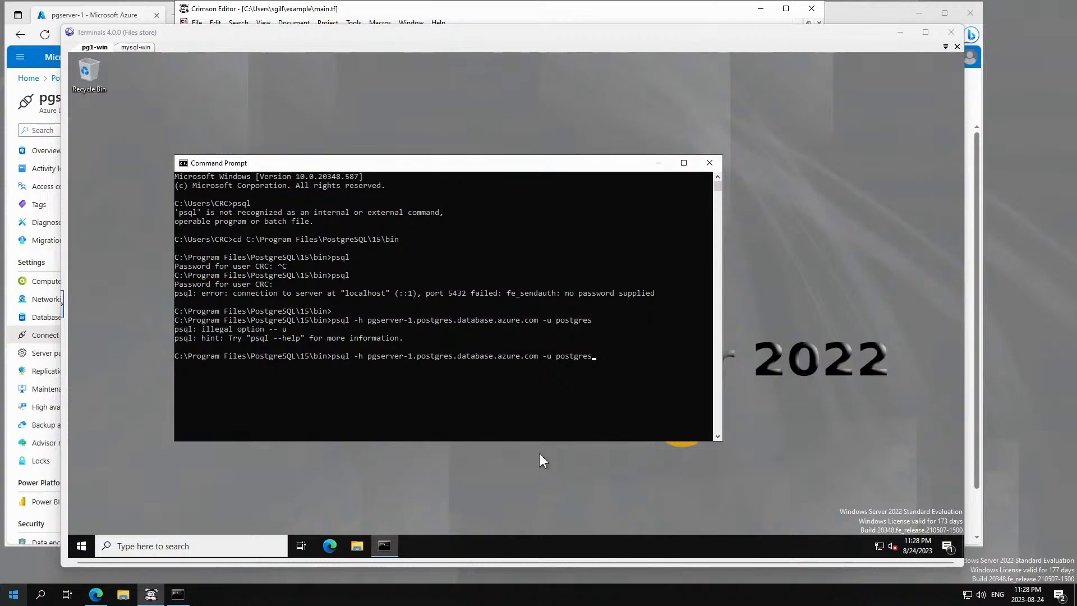
# - Correct -u to -U and connect psql to pgserver-1 as postgres with the password
pyautogui.click(596, 171)
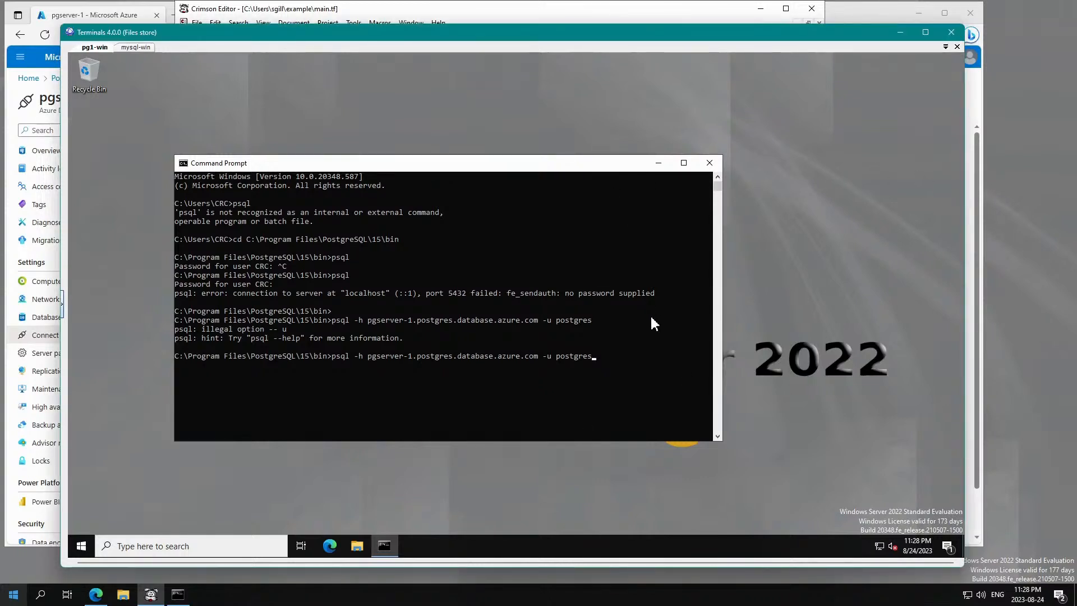
pyautogui.press('Left')
pyautogui.press('Left')
pyautogui.press('Left')
pyautogui.press('Left')
pyautogui.press('Left')
pyautogui.press('Left')
pyautogui.press('Left')
pyautogui.press('Left')
pyautogui.press('Left')
pyautogui.press('BackSpace')
pyautogui.write('U')
pyautogui.press('Return')
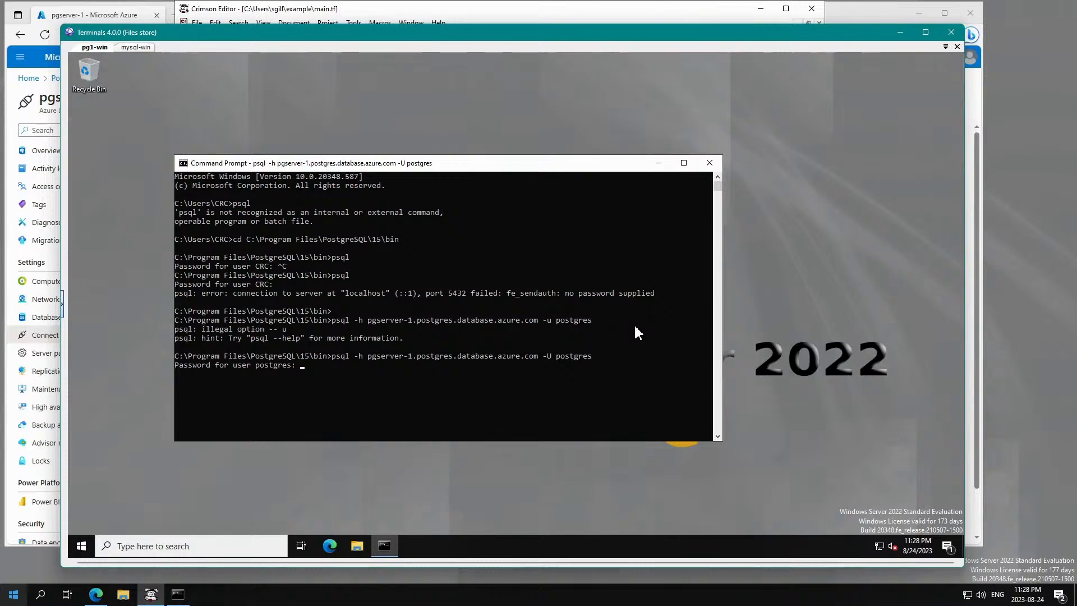
pyautogui.press('Return')
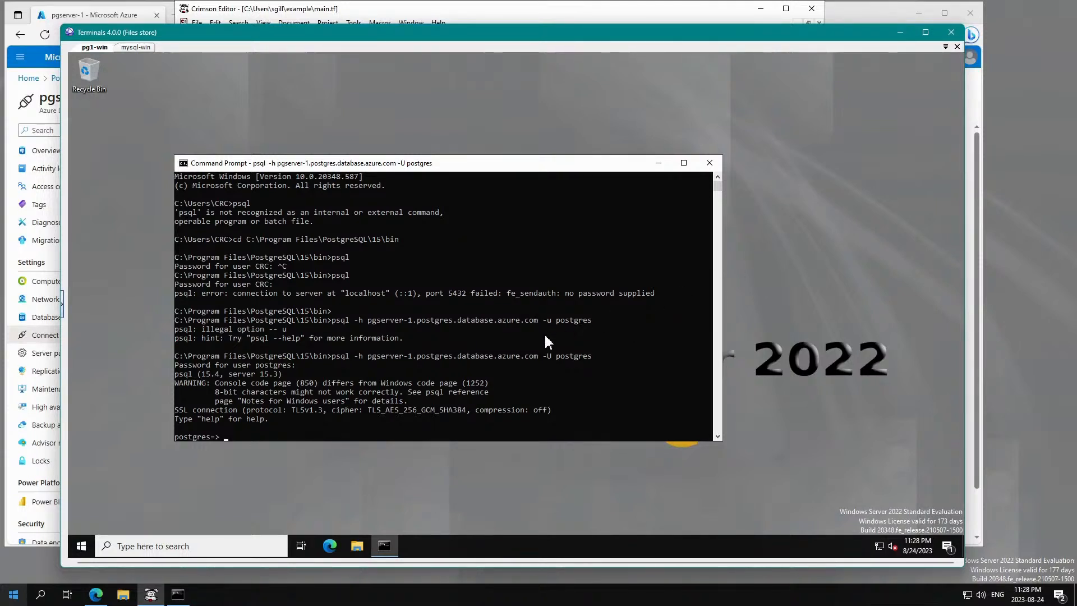
# - Run \l to list the server's five databases, including azure_maintenance, azure_sys and postgres
pyautogui.moveTo(543, 354); pyautogui.dragTo(560, 355)
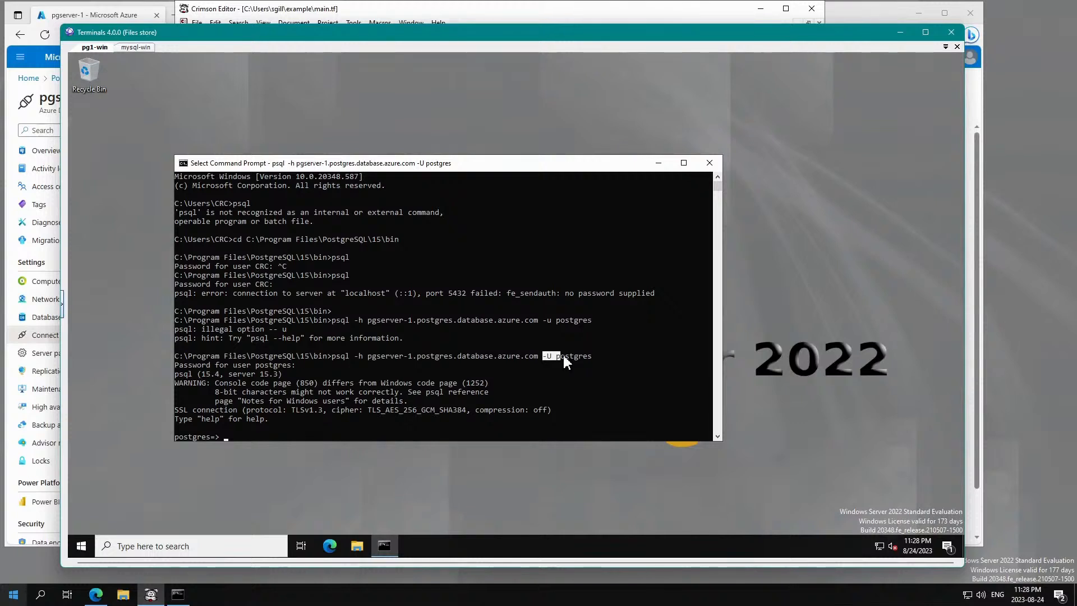
pyautogui.click(614, 354)
pyautogui.moveTo(354, 357); pyautogui.dragTo(513, 359)
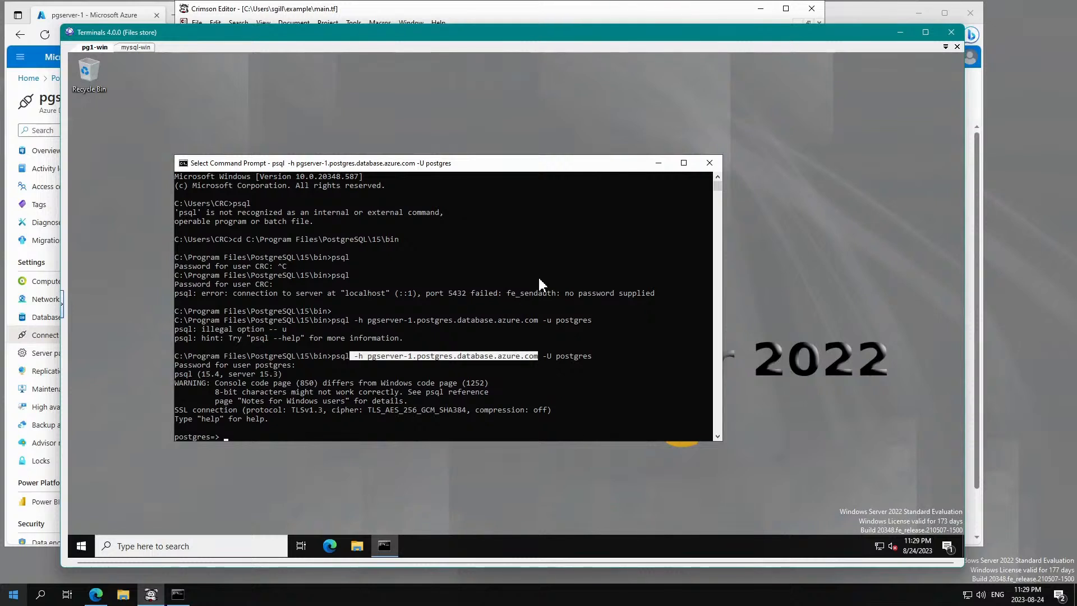
pyautogui.write('\\l')
pyautogui.press('Return')
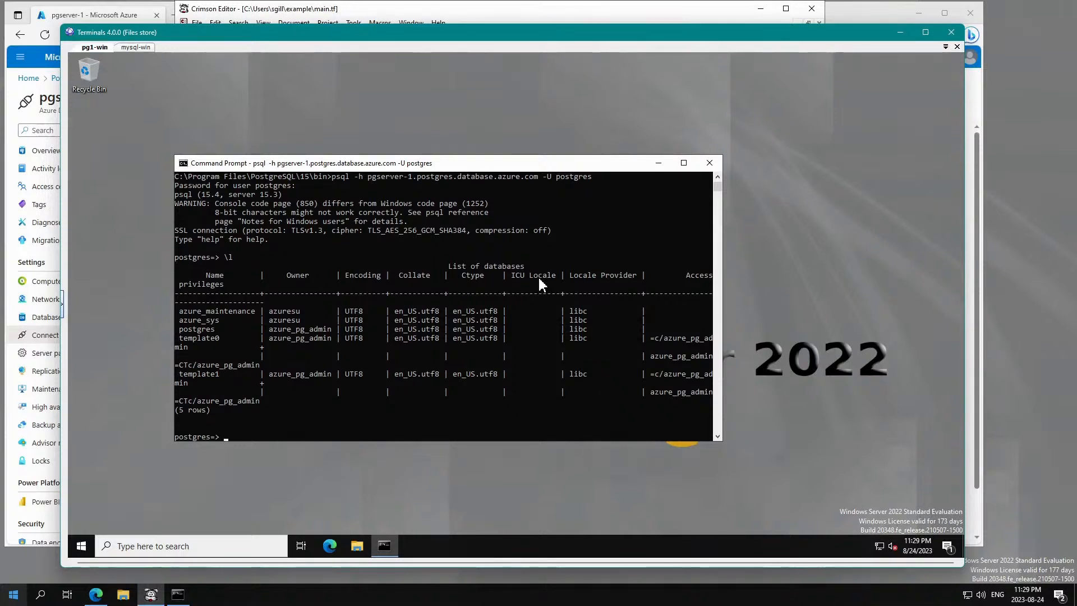
# - Run 'create database test;' to create the test database
pyautogui.press('BackSpace')
pyautogui.press('BackSpace')
pyautogui.write('te databae')
pyautogui.press('BackSpace')
pyautogui.press('BackSpace')
pyautogui.write('se ')
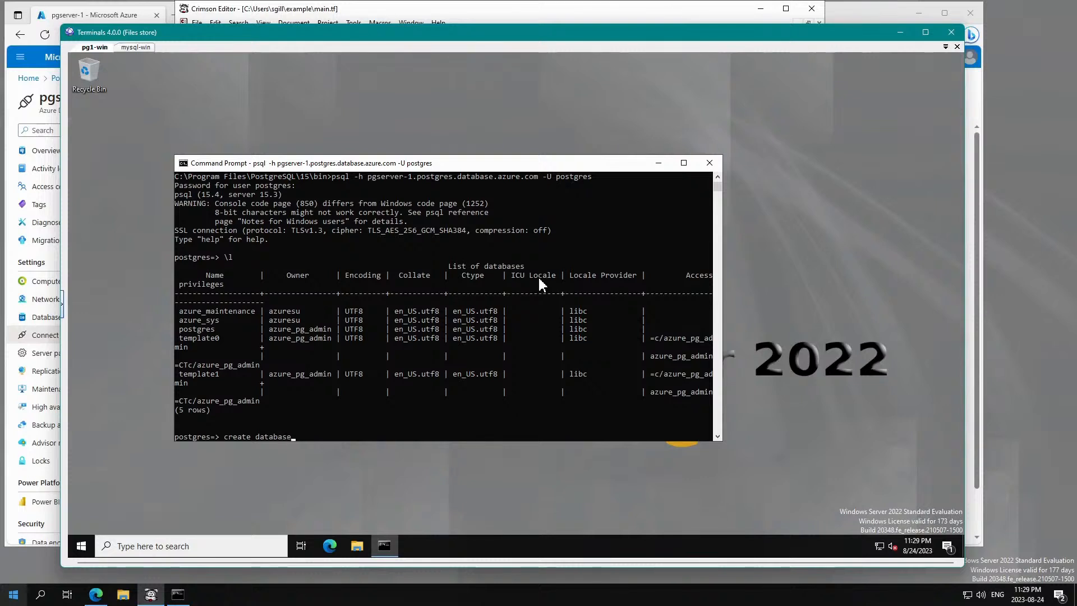
pyautogui.write('test;')
pyautogui.press('Return')
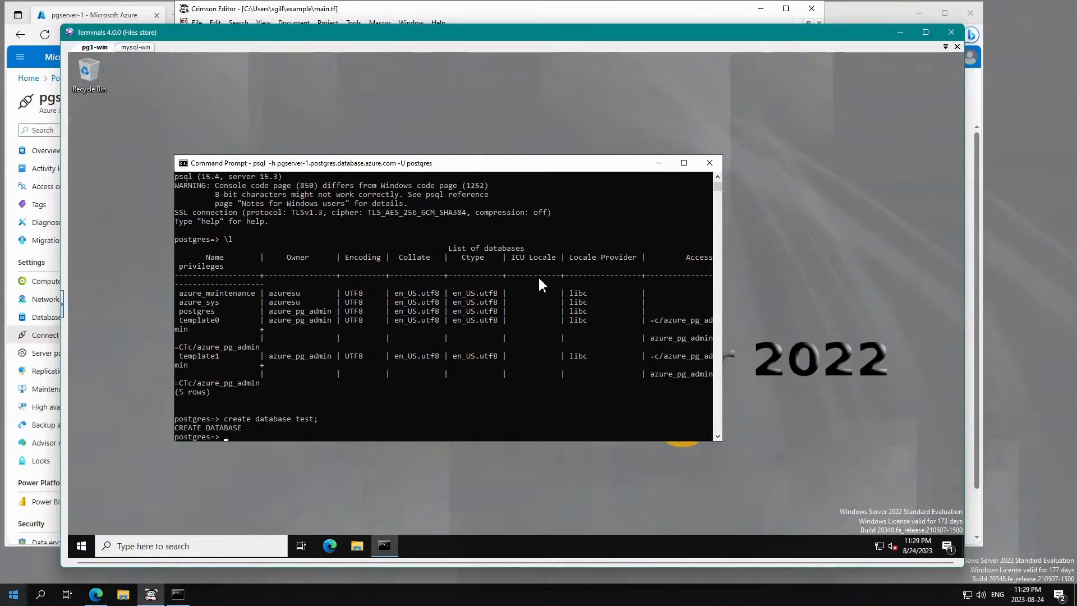
# - Try switching with 'use test;' and 'use database test;', both of which fail
pyautogui.write('use test;')
pyautogui.press('Return')
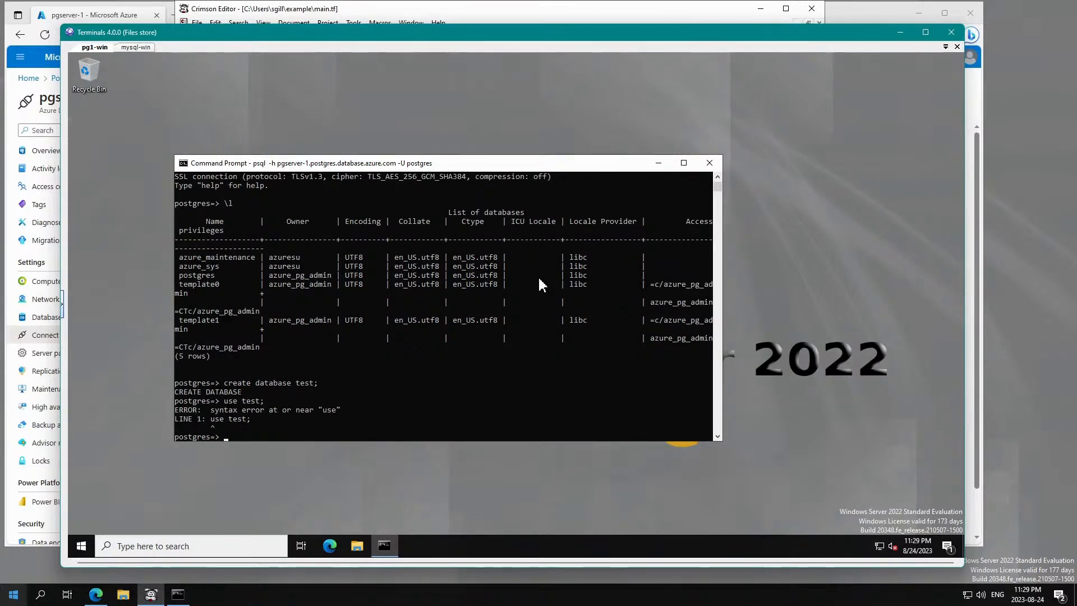
pyautogui.press('Up')
pyautogui.press('Left')
pyautogui.press('Left')
pyautogui.press('Left')
pyautogui.press('Left')
pyautogui.press('Left')
pyautogui.press('Left')
pyautogui.press('Left')
pyautogui.press('Left')
pyautogui.press('Right')
pyautogui.press('Right')
pyautogui.press('Right')
pyautogui.press('Right')
pyautogui.write('database')
pyautogui.press('Return')
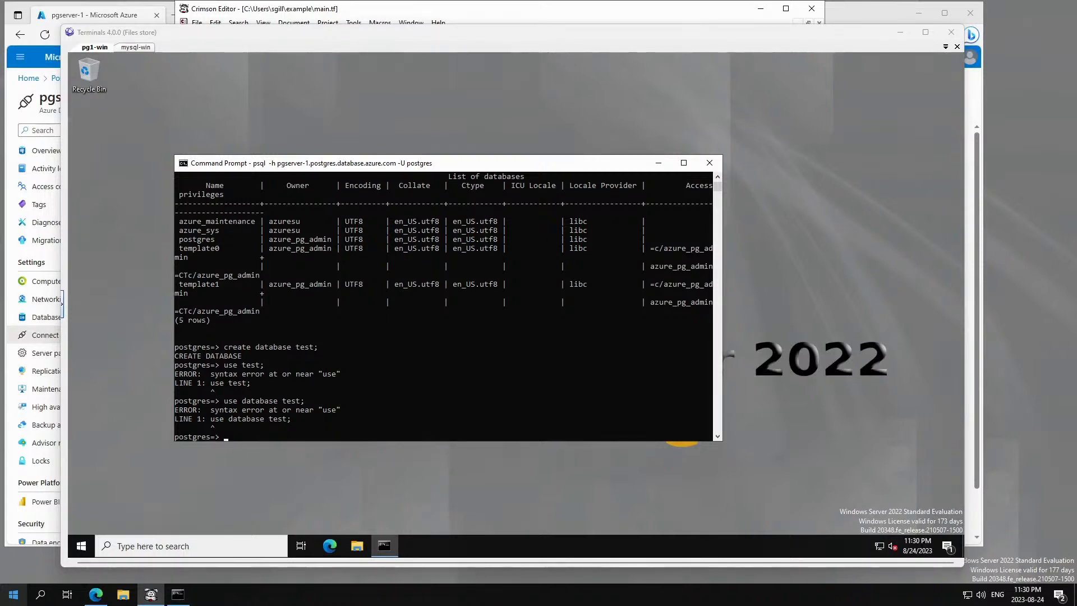
# - Connect the psql session to the test database with \c test
pyautogui.click(383, 413)
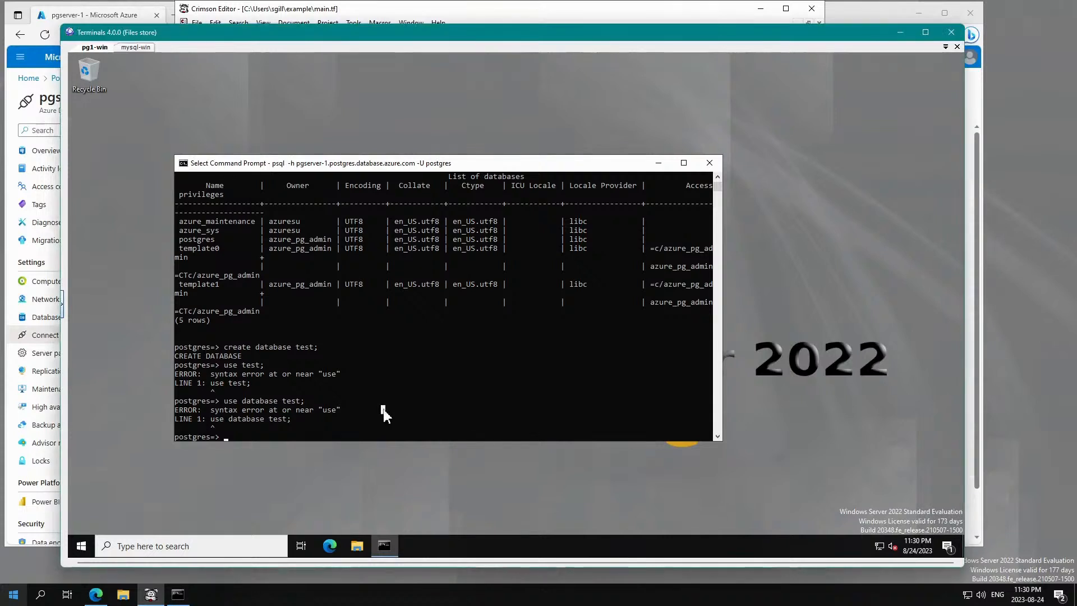
pyautogui.press('Escape')
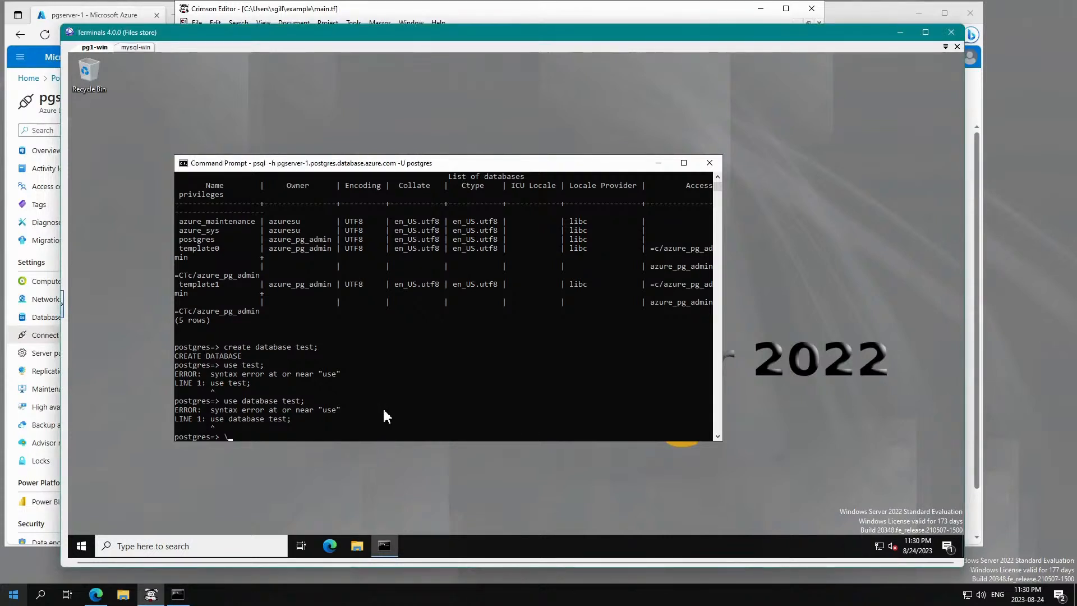
pyautogui.write('\\c testr')
pyautogui.press('BackSpace')
pyautogui.press('Return')
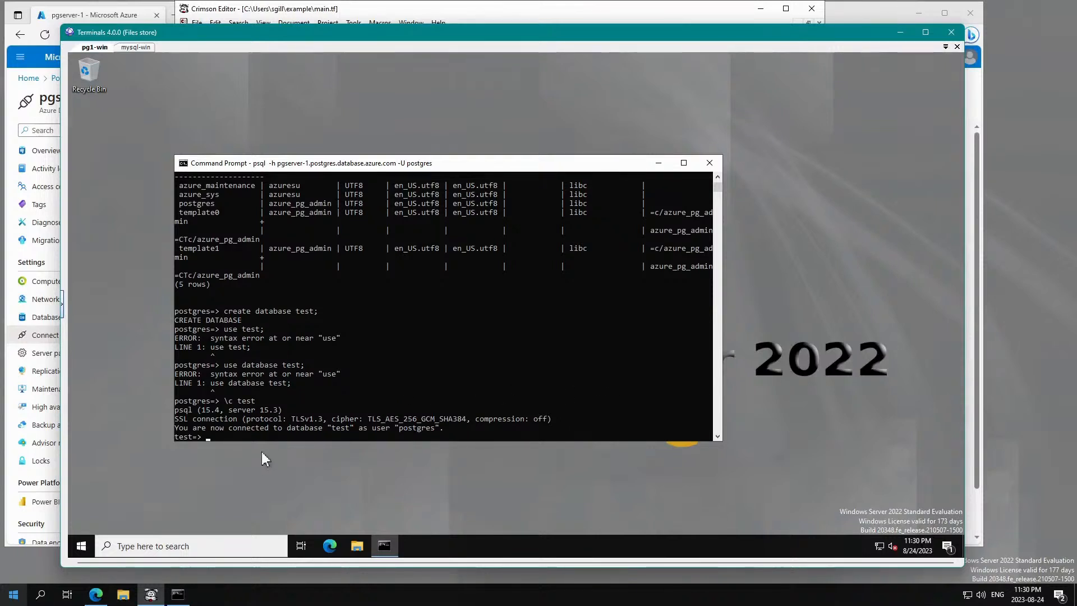
# - Create the demo table with 'create table demo(id int);'
pyautogui.write('create tablr')
pyautogui.press('BackSpace')
pyautogui.press('BackSpace')
pyautogui.write('e demo(id int);')
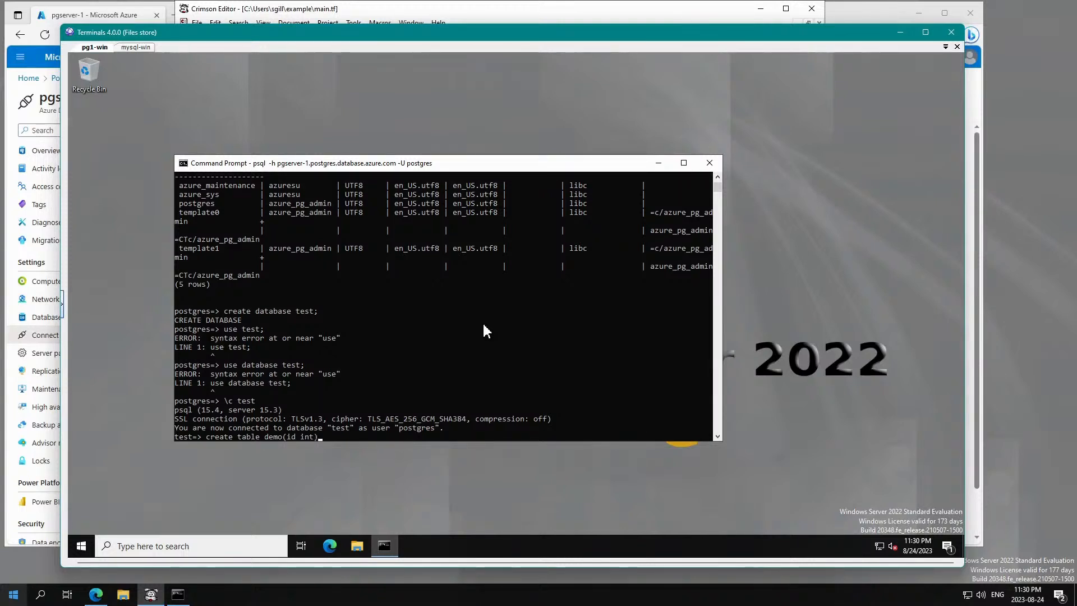
pyautogui.press('Return')
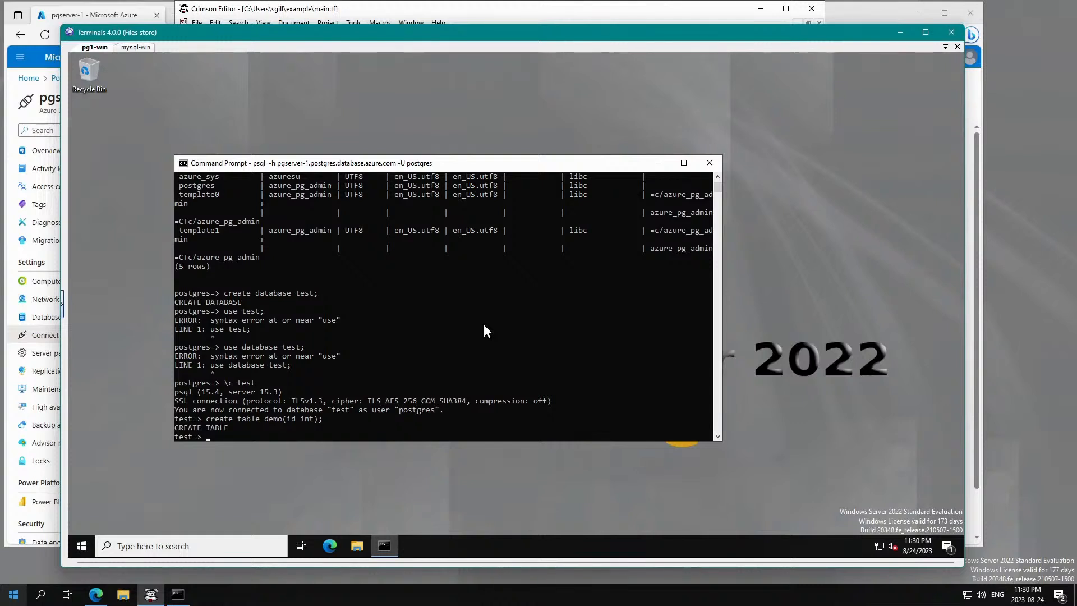
# - Insert the values 112 and 233 into the demo table
pyautogui.write('insert i')
pyautogui.write('nto dem')
pyautogui.write('o value')
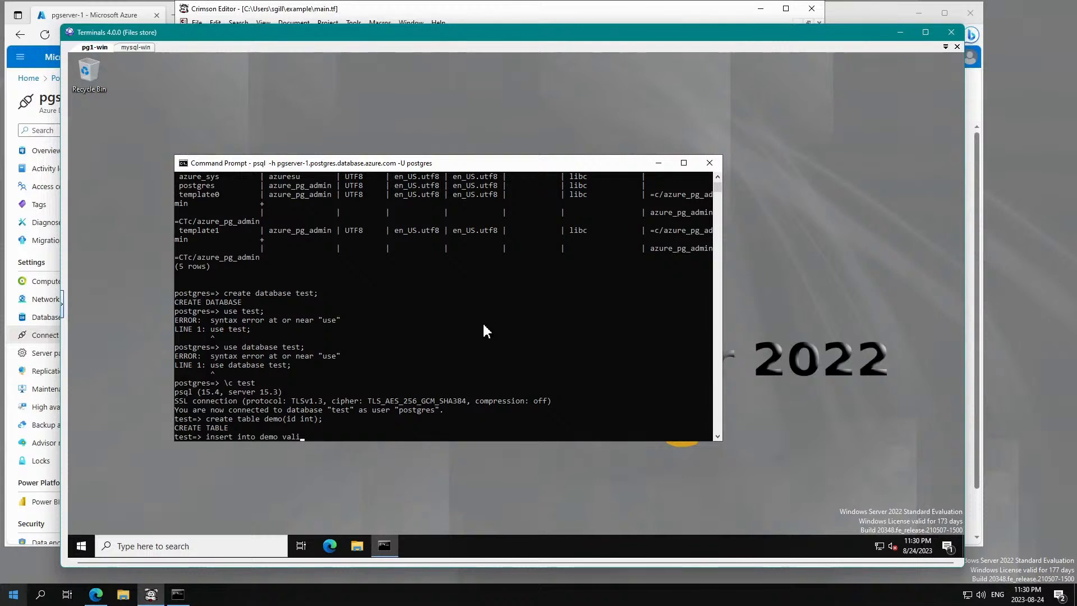
pyautogui.write('s(112);')
pyautogui.press('Return')
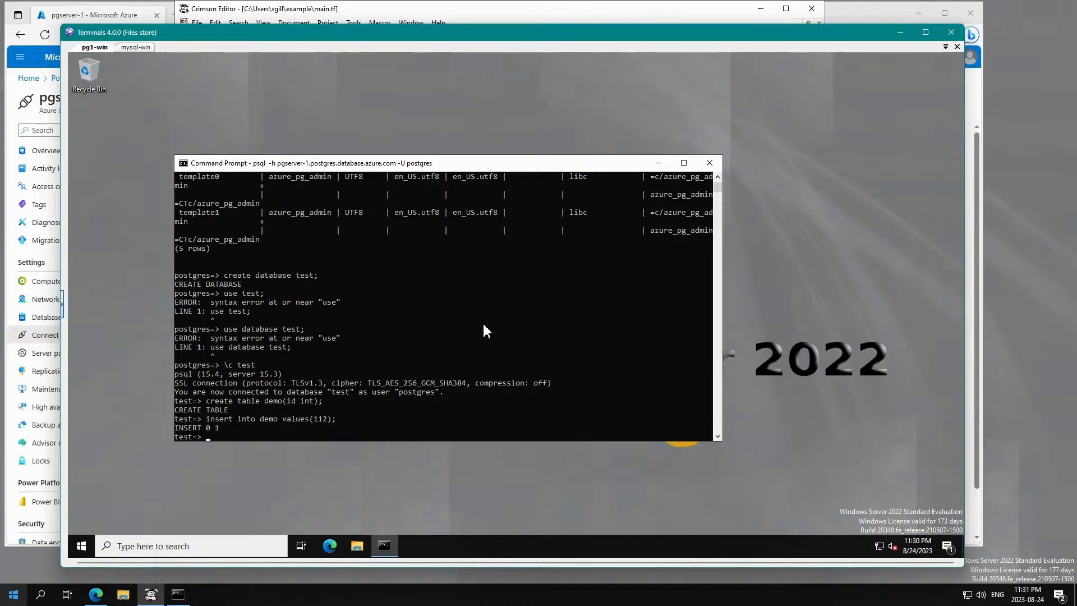
pyautogui.press('Up')
pyautogui.press('Left')
pyautogui.press('BackSpace')
pyautogui.press('BackSpace')
pyautogui.press('BackSpace')
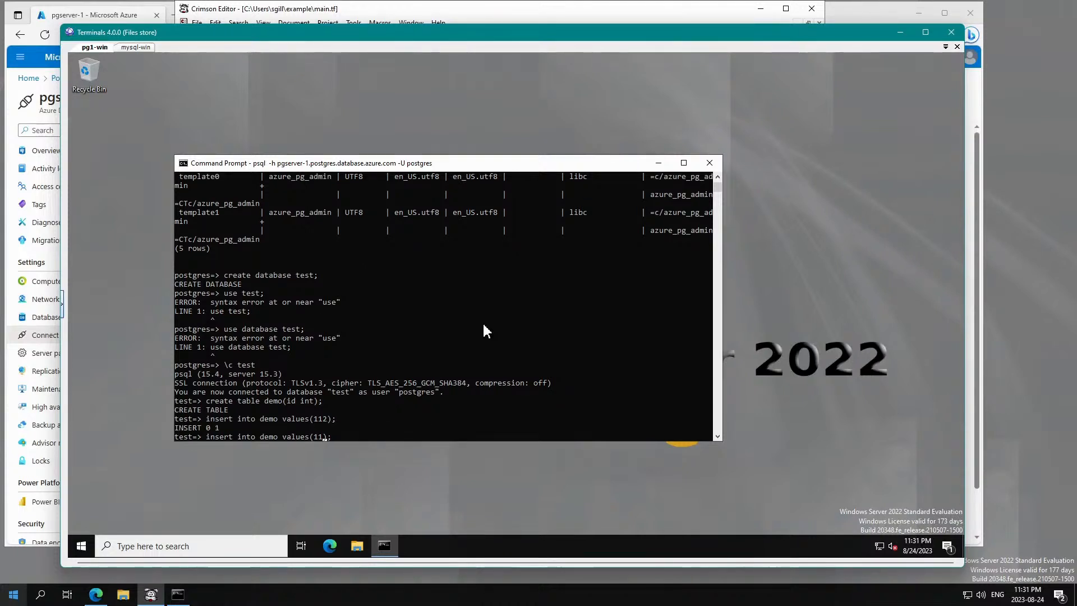
pyautogui.write('233')
pyautogui.press('Return')
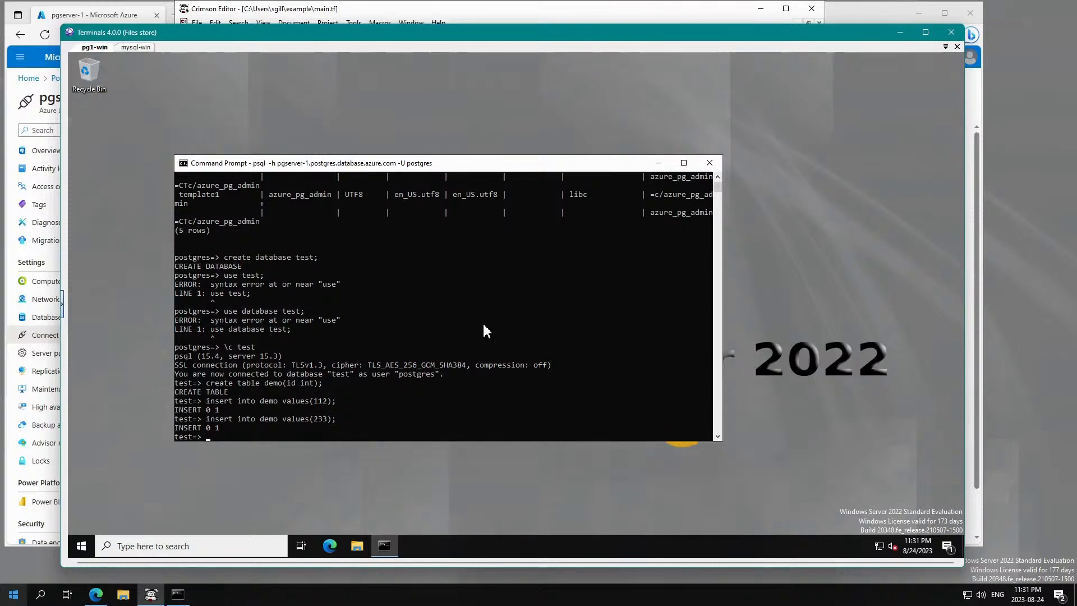
# - Confirm both rows with 'select * from demo;', then quit psql with \q
pyautogui.write('select * from demo;')
pyautogui.press('Return')
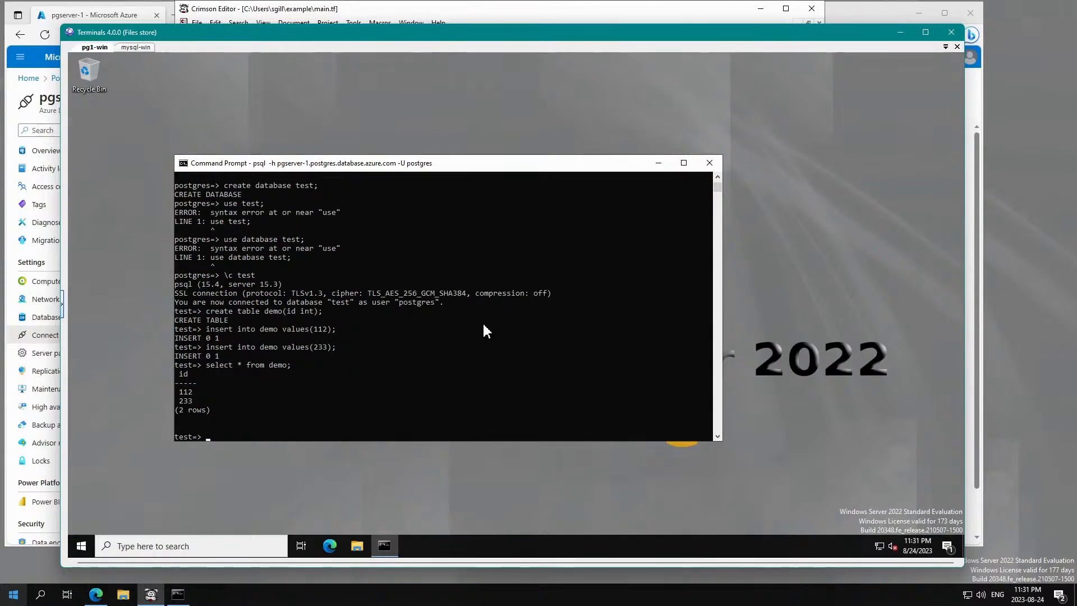
pyautogui.write('\\q')
pyautogui.press('Return')
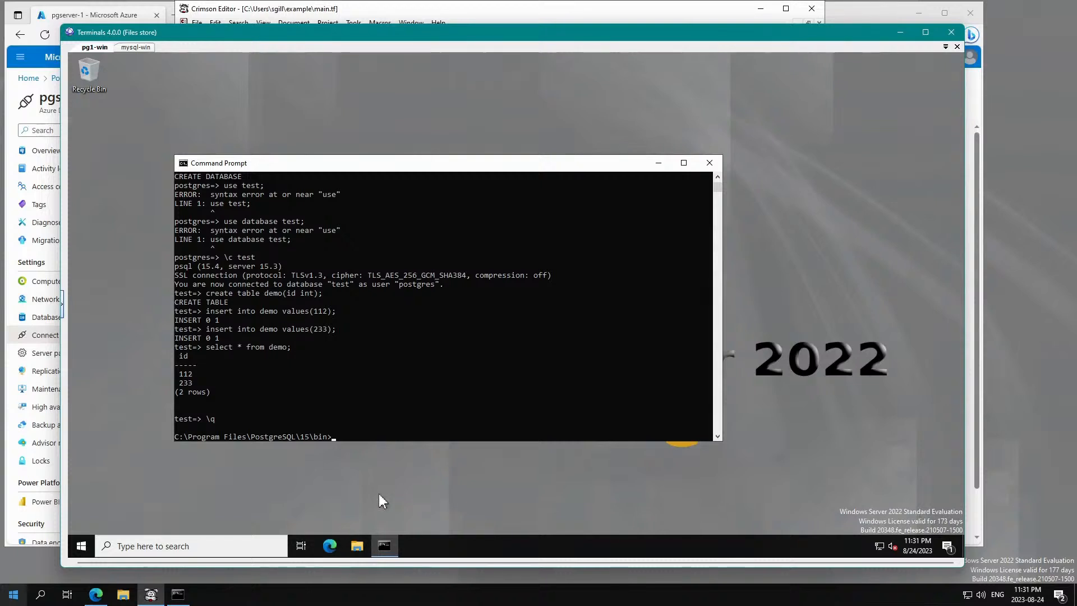
# - Minimize the Command Prompt and the Terminals window to reveal pgserver-1's Connect page
pyautogui.click(659, 163)
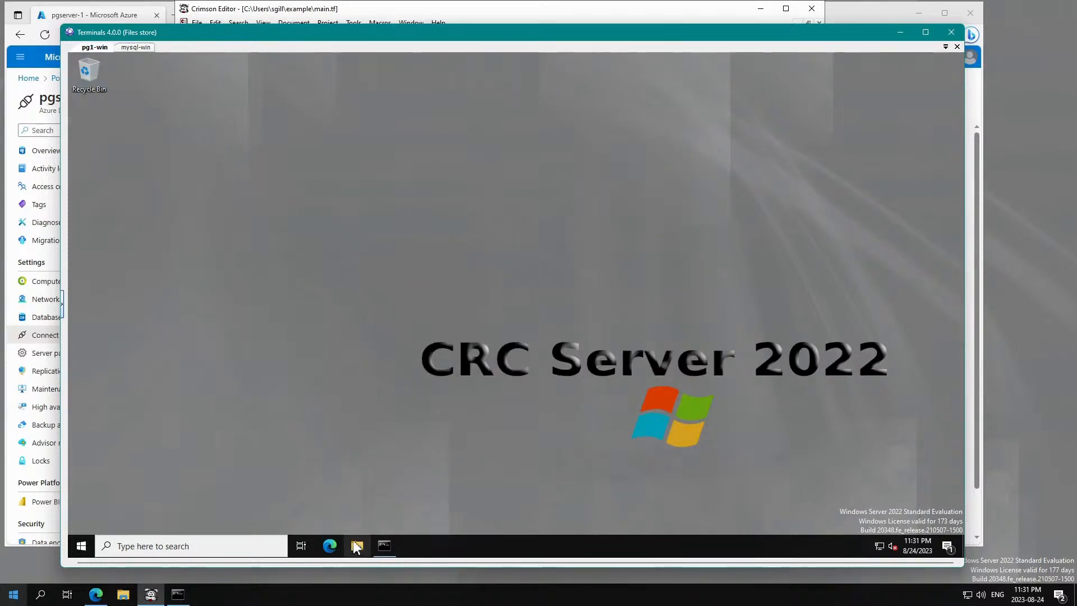
pyautogui.click(330, 547)
pyautogui.click(901, 32)
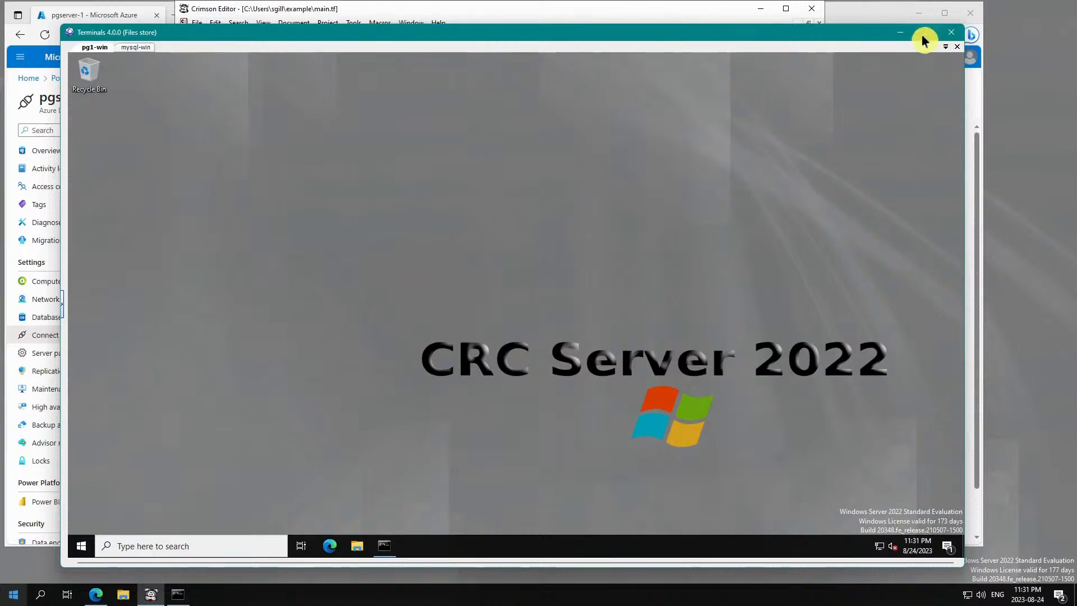
pyautogui.click(639, 281)
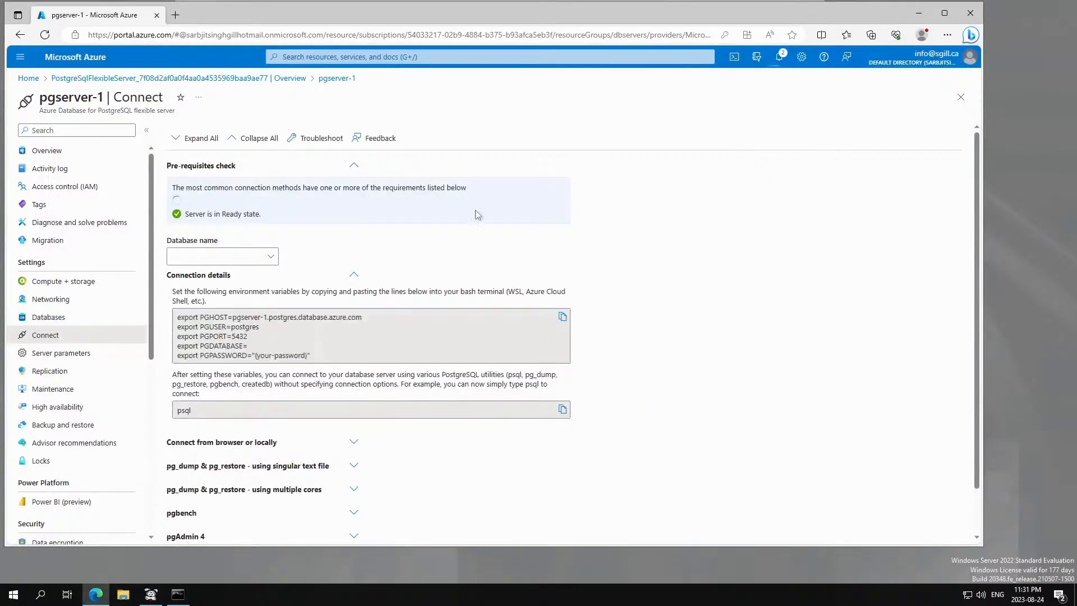